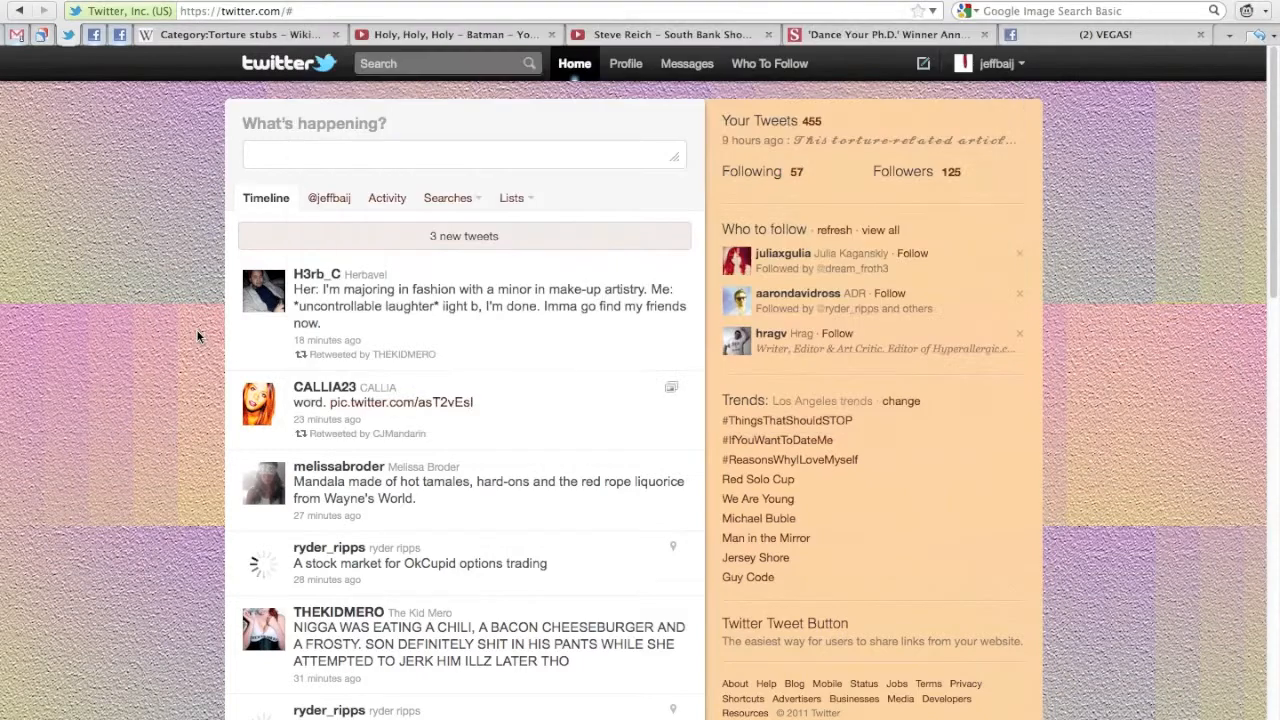
Step: Switch to Safari to read the glowing bubbles tutorial's instructions for the circle document
key("super+Tab")
key("super+Tab")
key("super+Tab")
key("super+Tab")
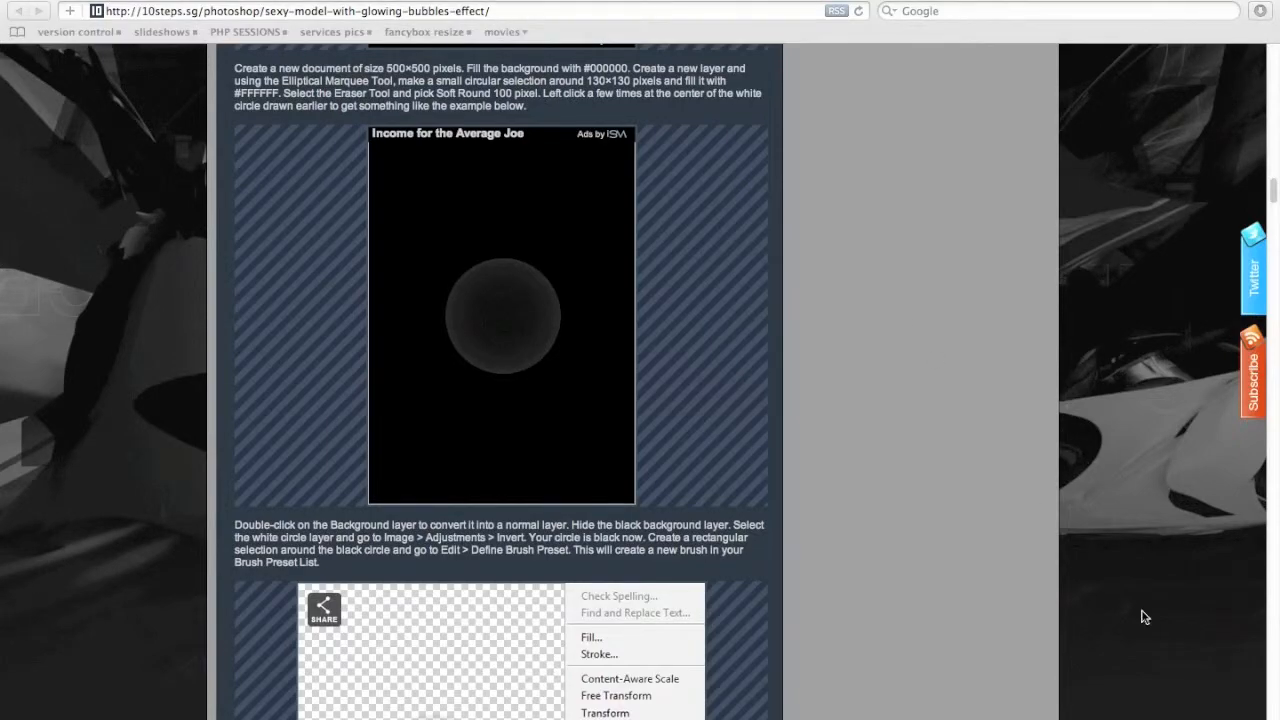
key("super+Tab")
key("super+Tab")
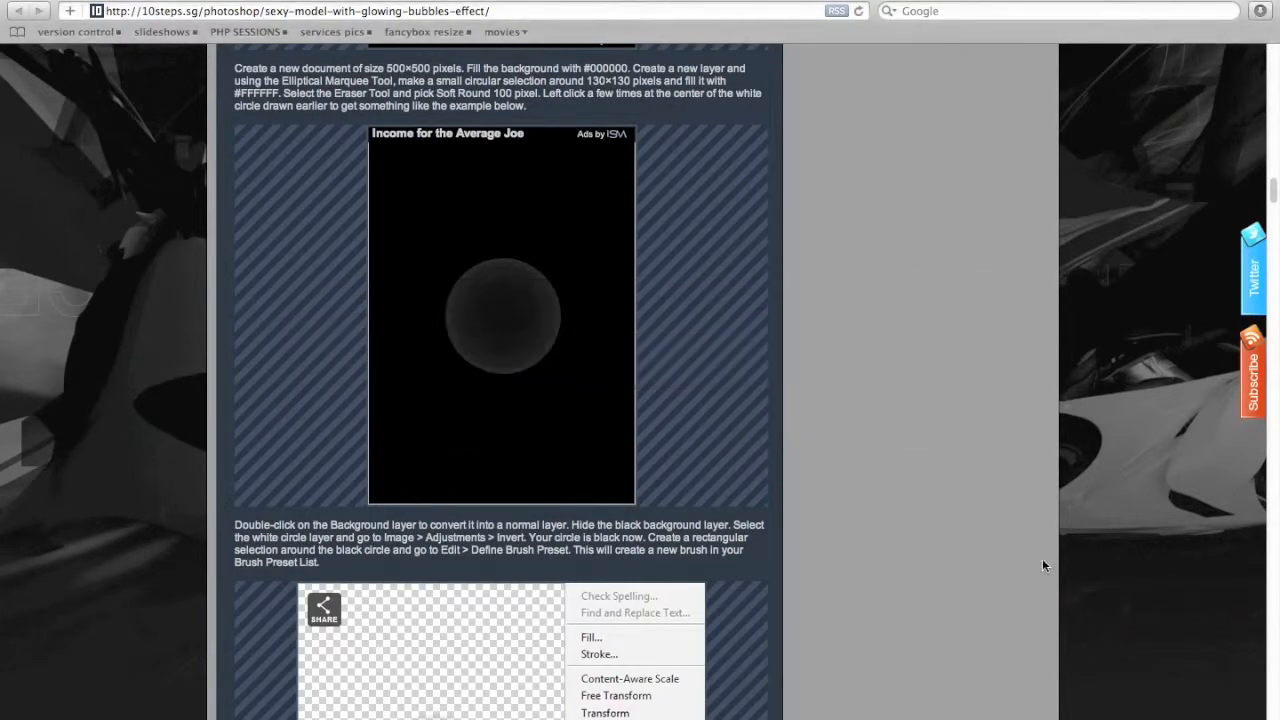
key("super+Tab")
key("super+Tab")
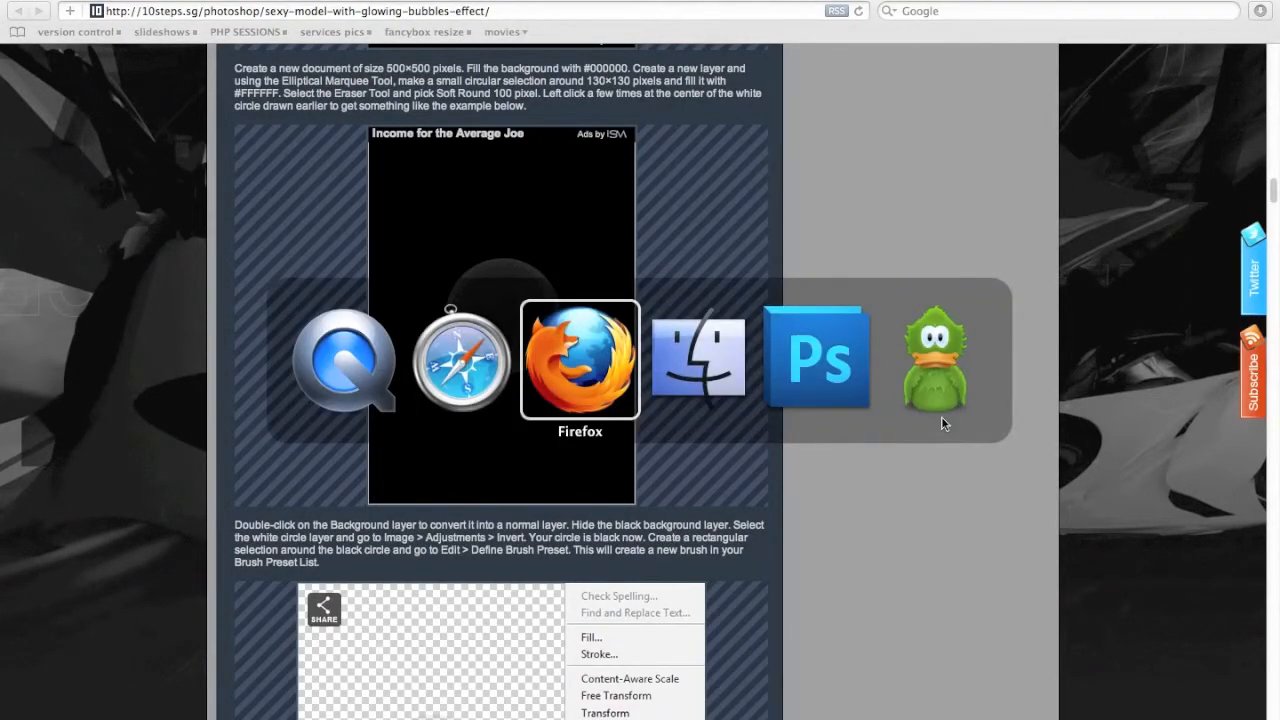
key("super+1")
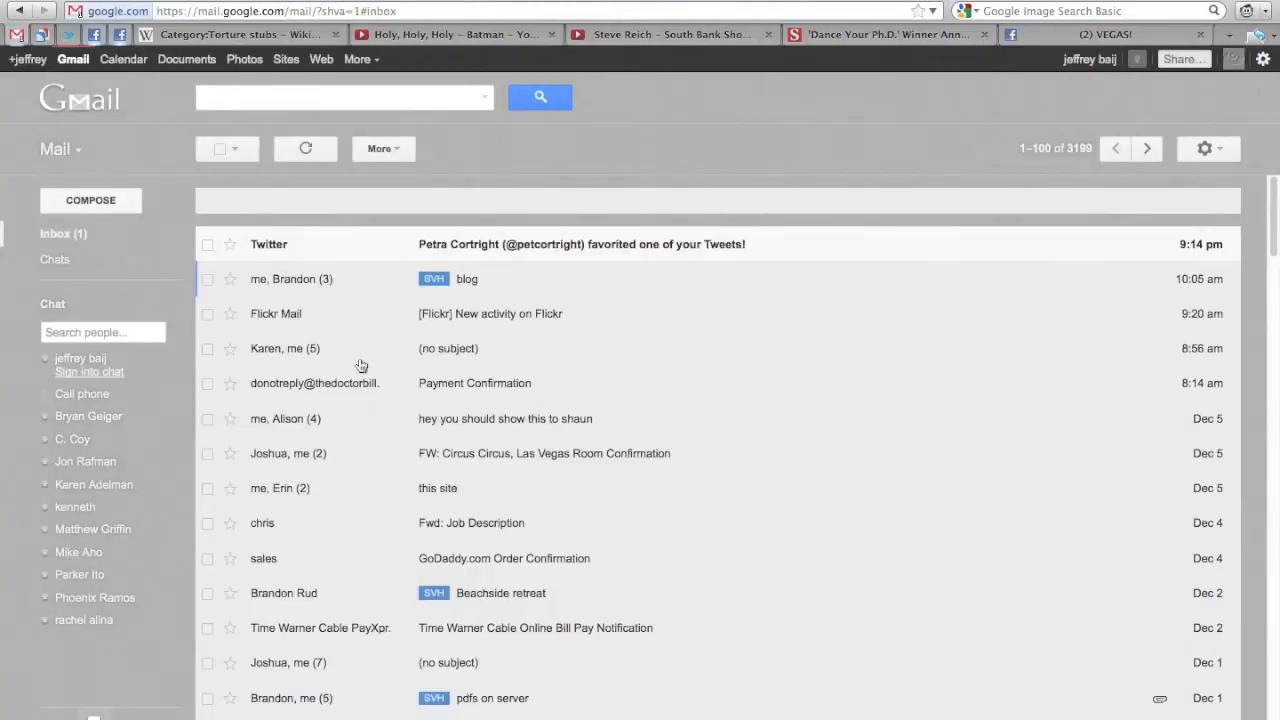
key("super+Tab")
key("super+Tab")
key("Escape")
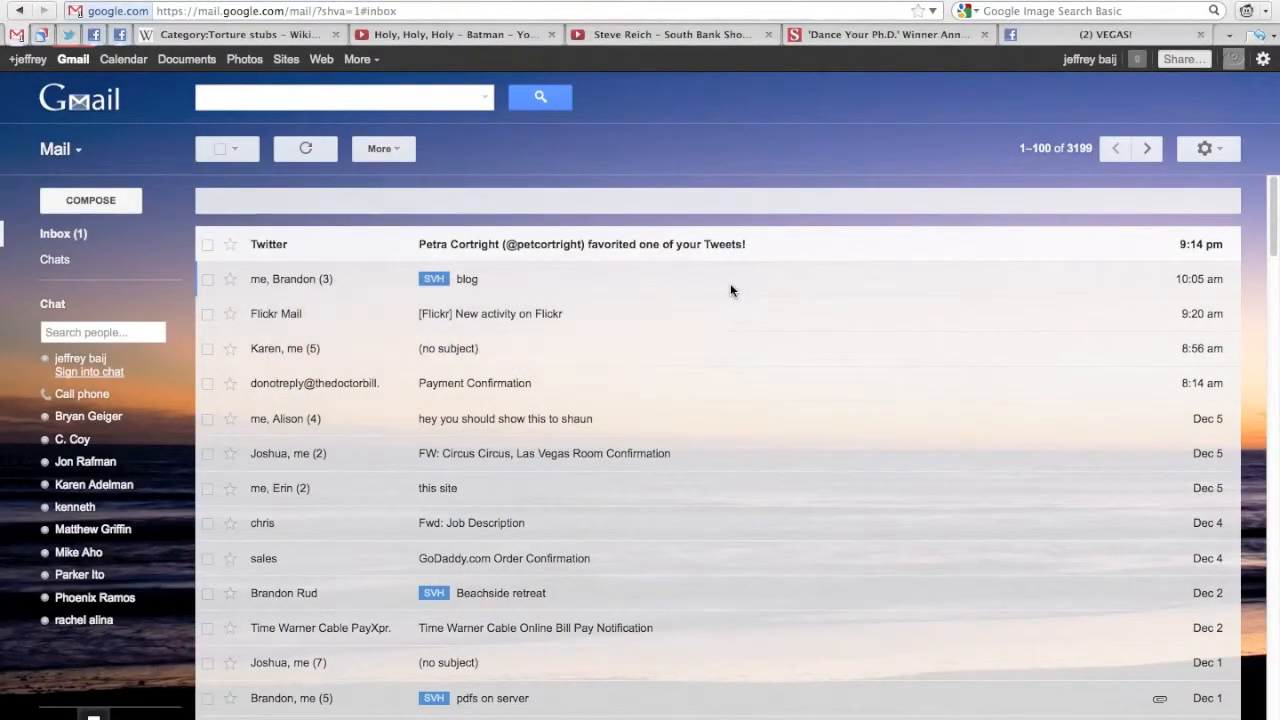
key("super+Tab")
key("super+Tab")
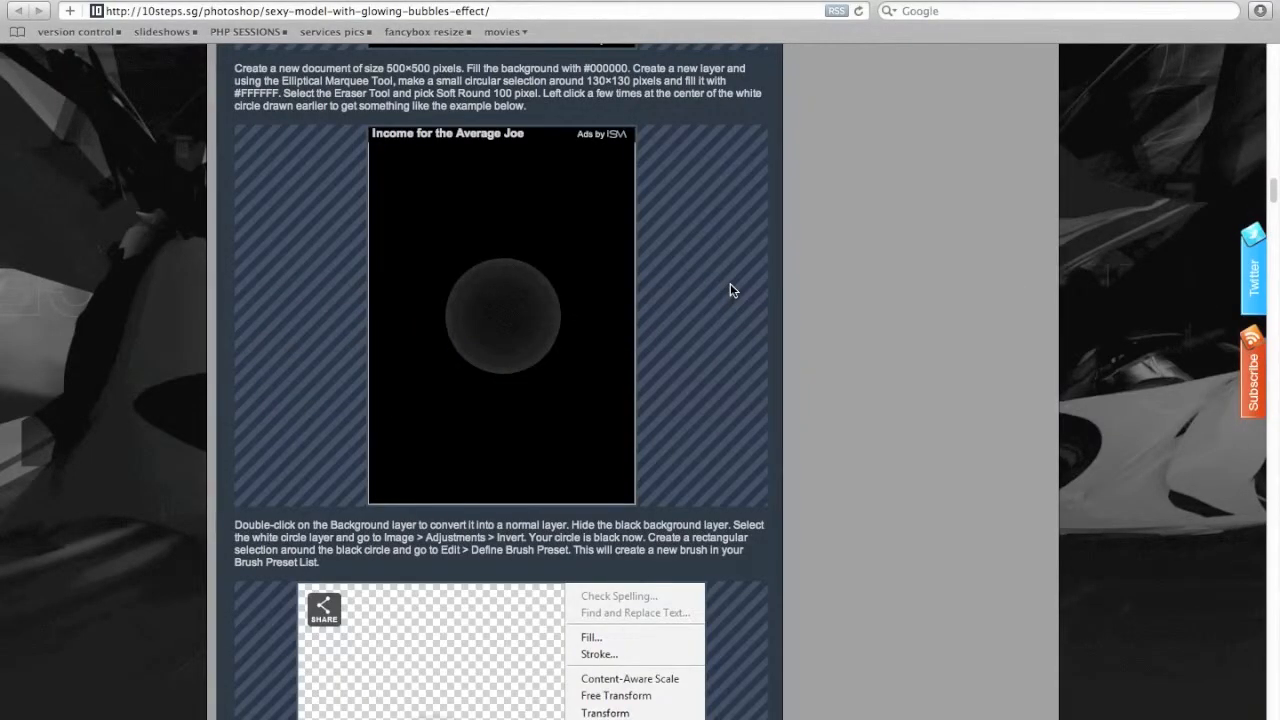
Step: Switch to Photoshop and create a new document 500 pixels wide and 500 pixels high
key("super+Tab")
key("super+Tab")
key("super+Tab")
key("super+Tab")
key("super+Tab")
key("super+n")
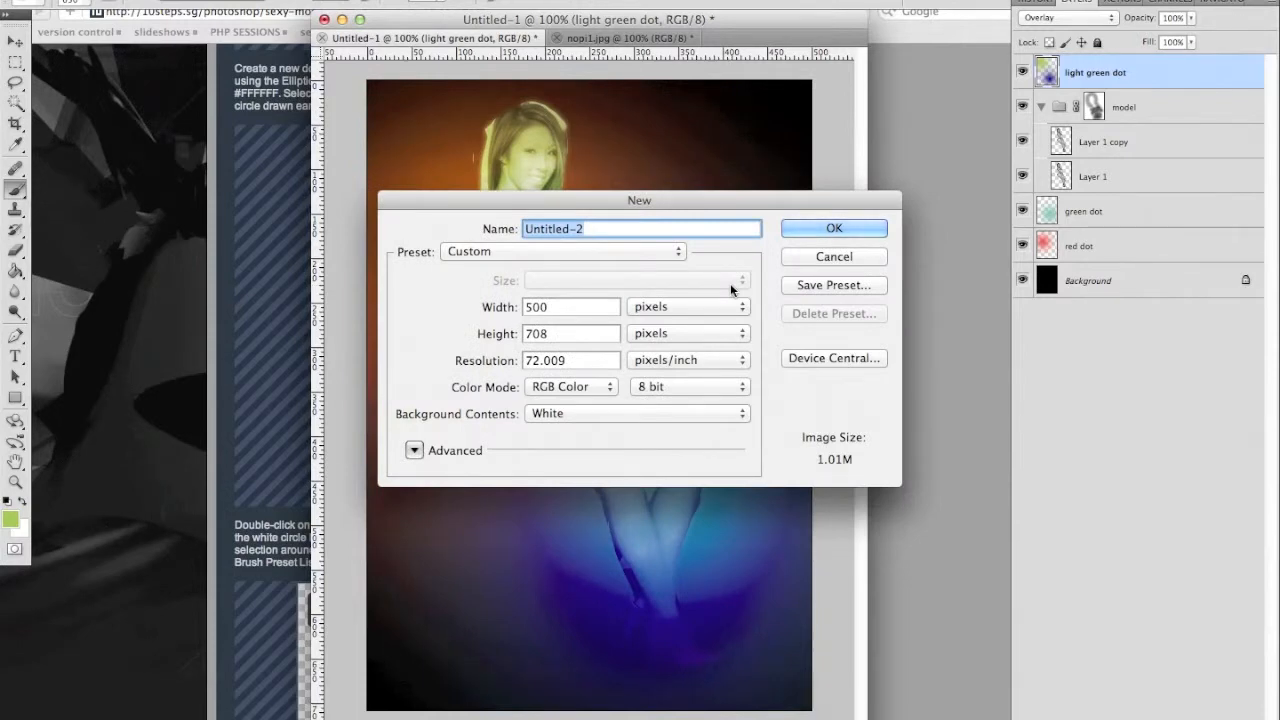
key("Tab")
key("Tab")
type("500")
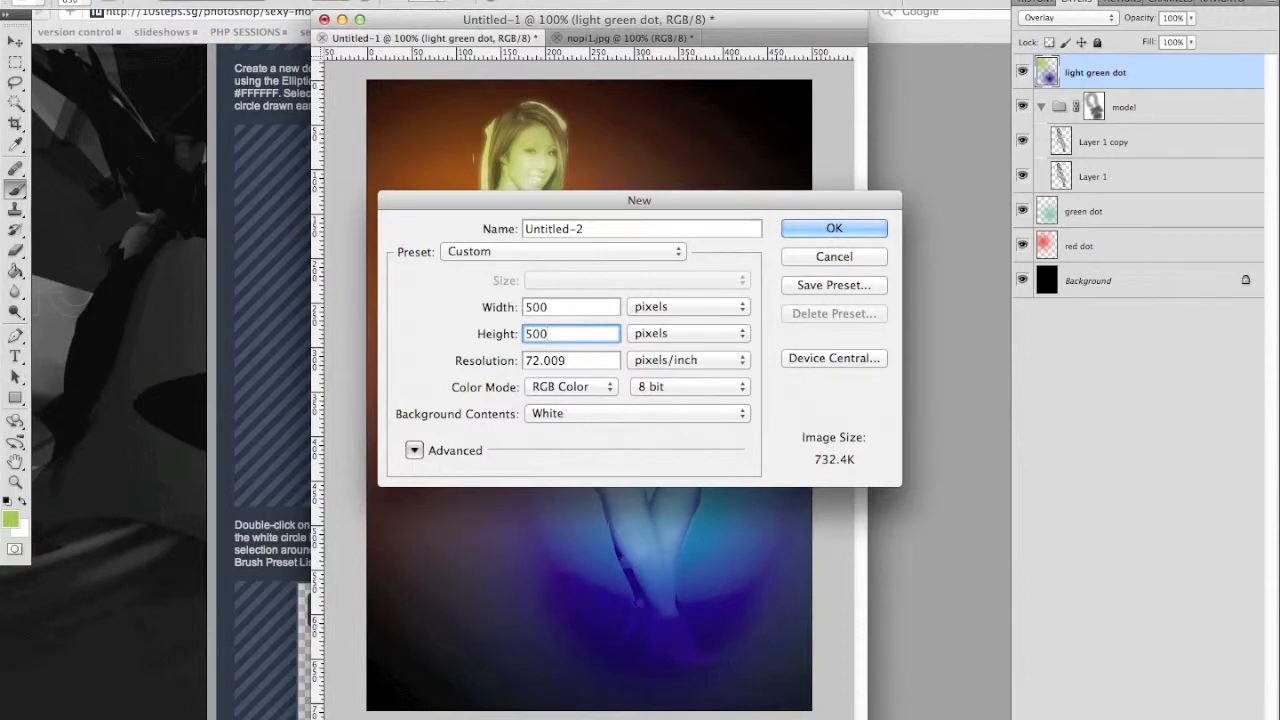
key("Return")
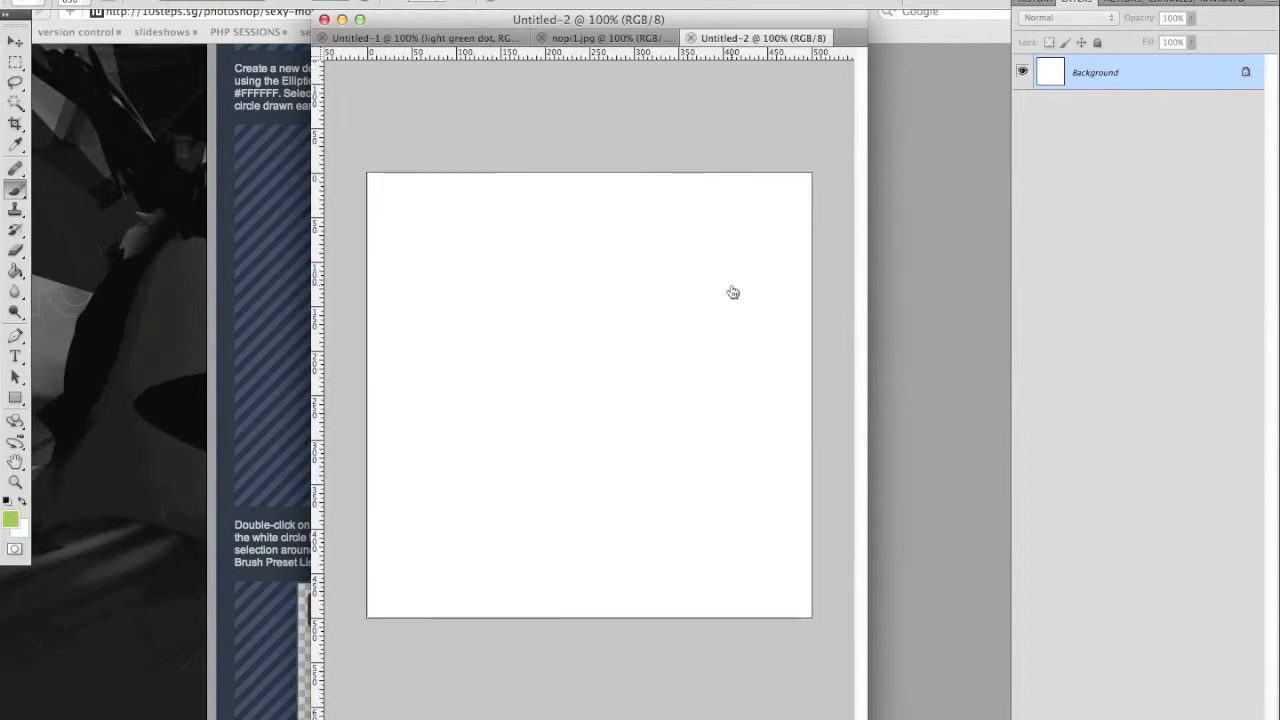
Step: Fill the new document's background with black using the Paint Bucket, checking the tutorial in Safari
key("super+Tab")
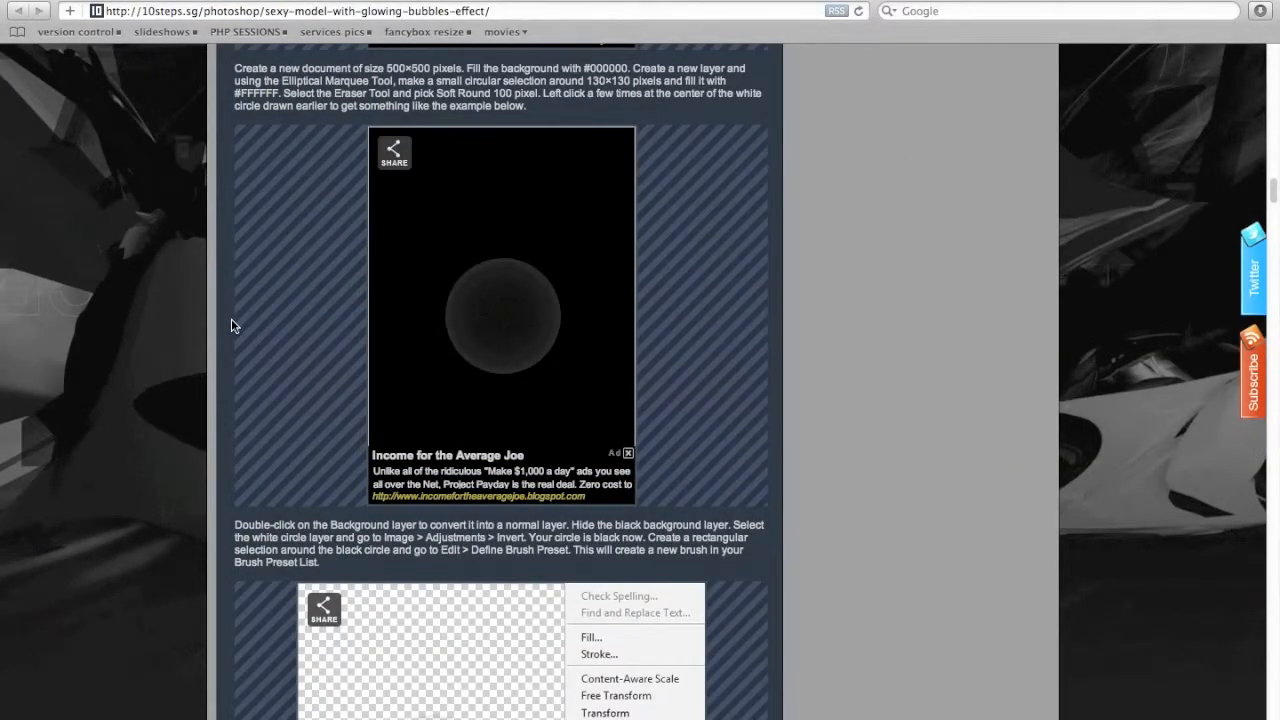
key("super+Tab")
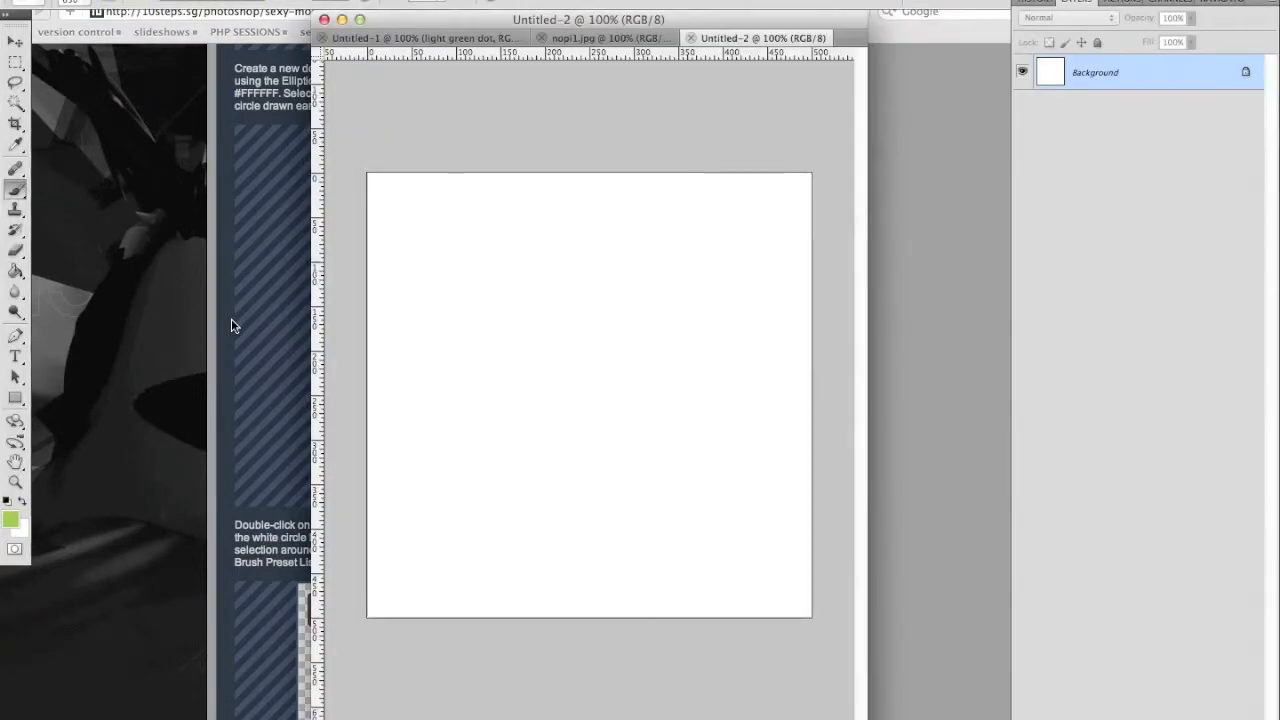
key("g")
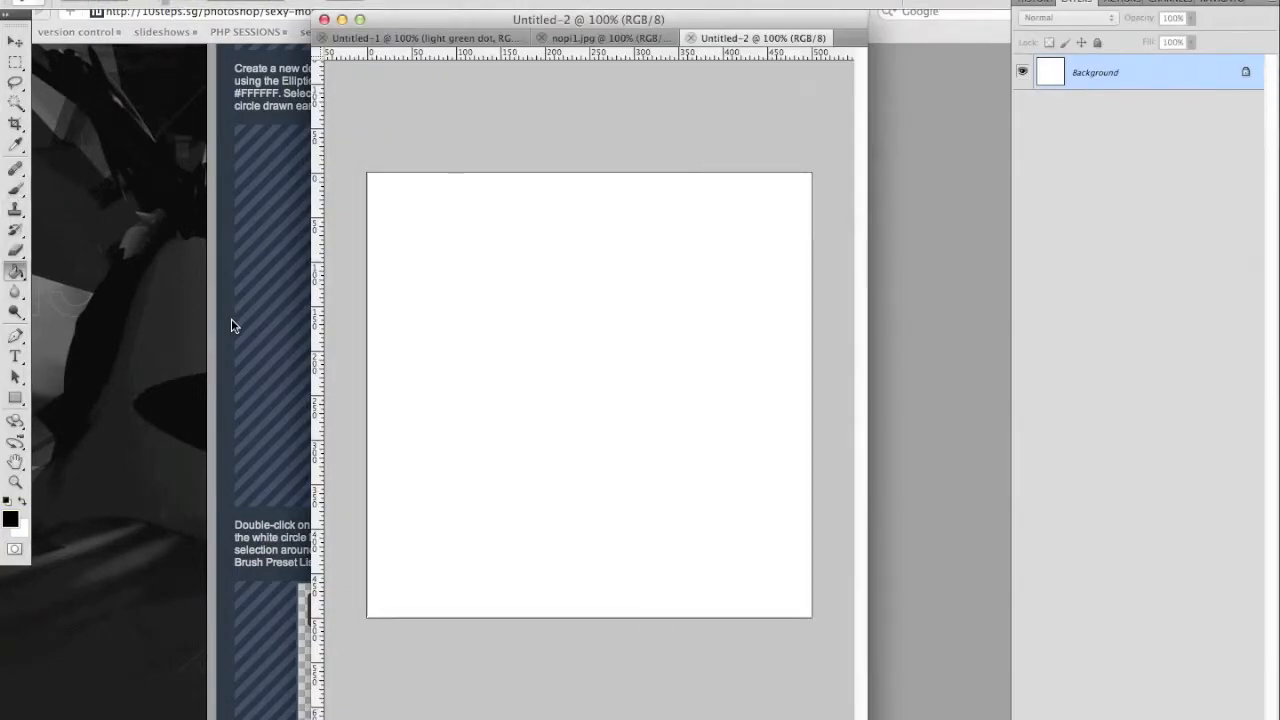
left_click(419, 413)
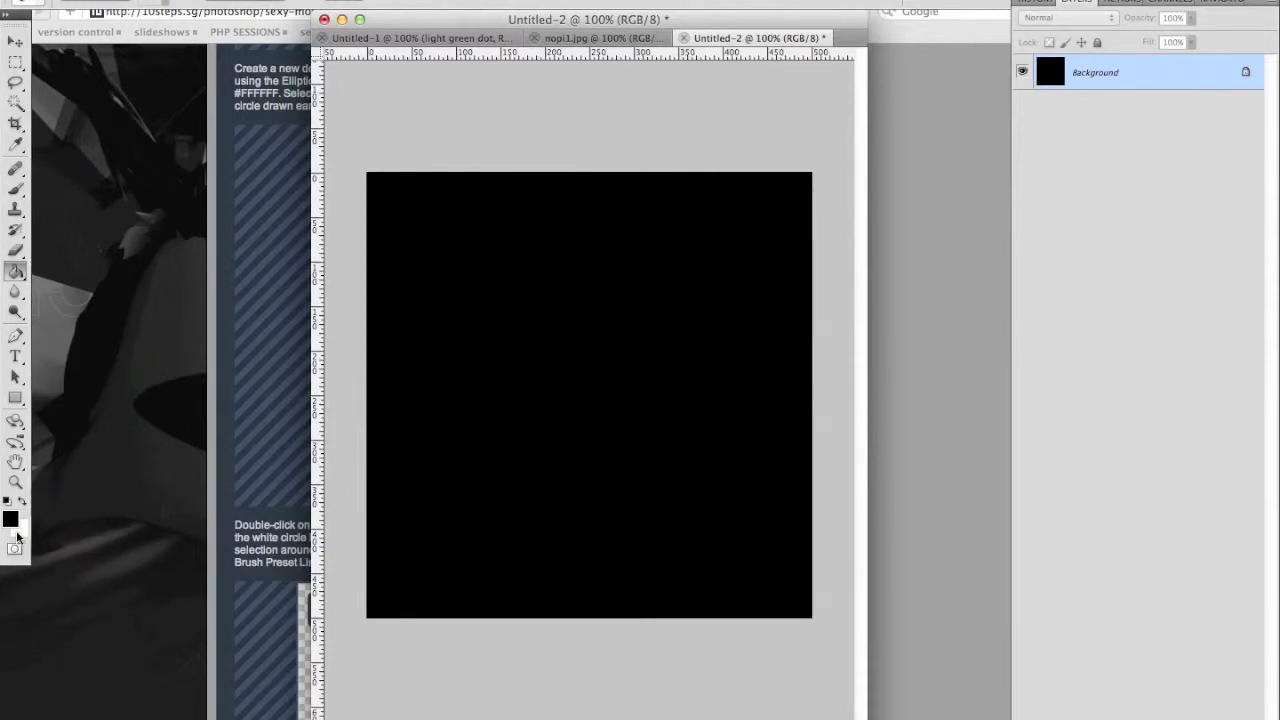
left_click(111, 463)
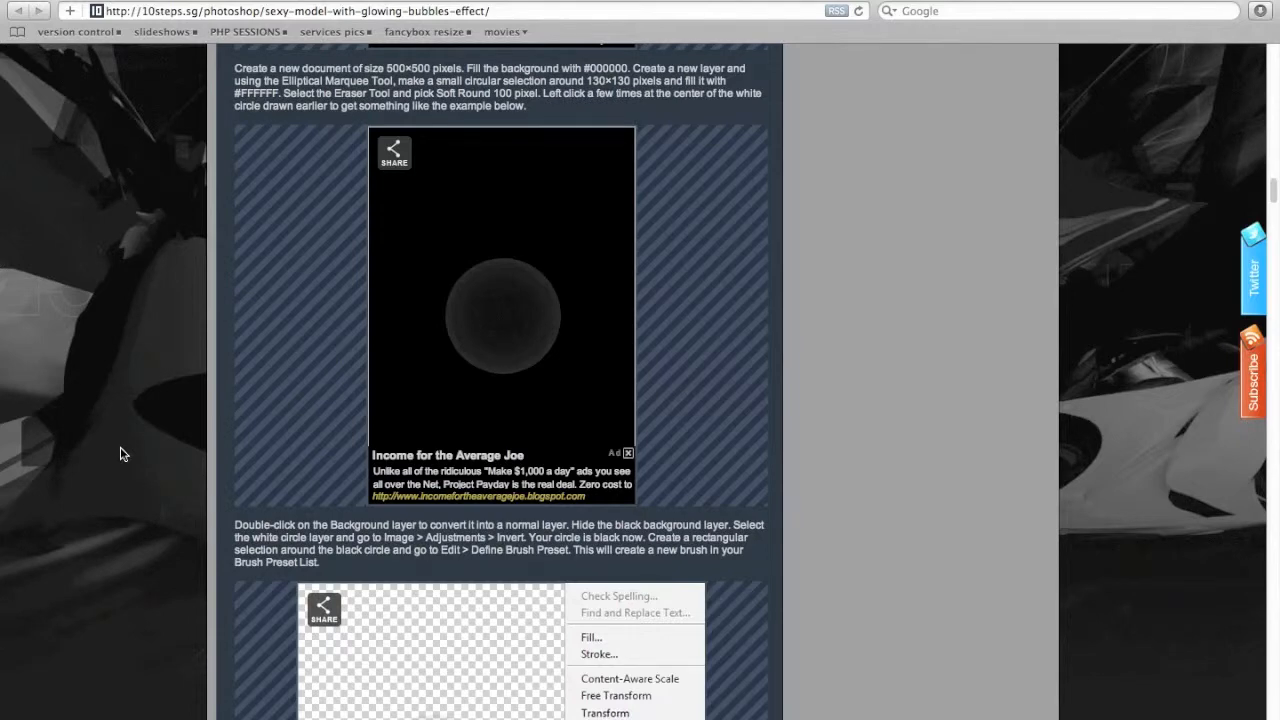
key("super+Tab")
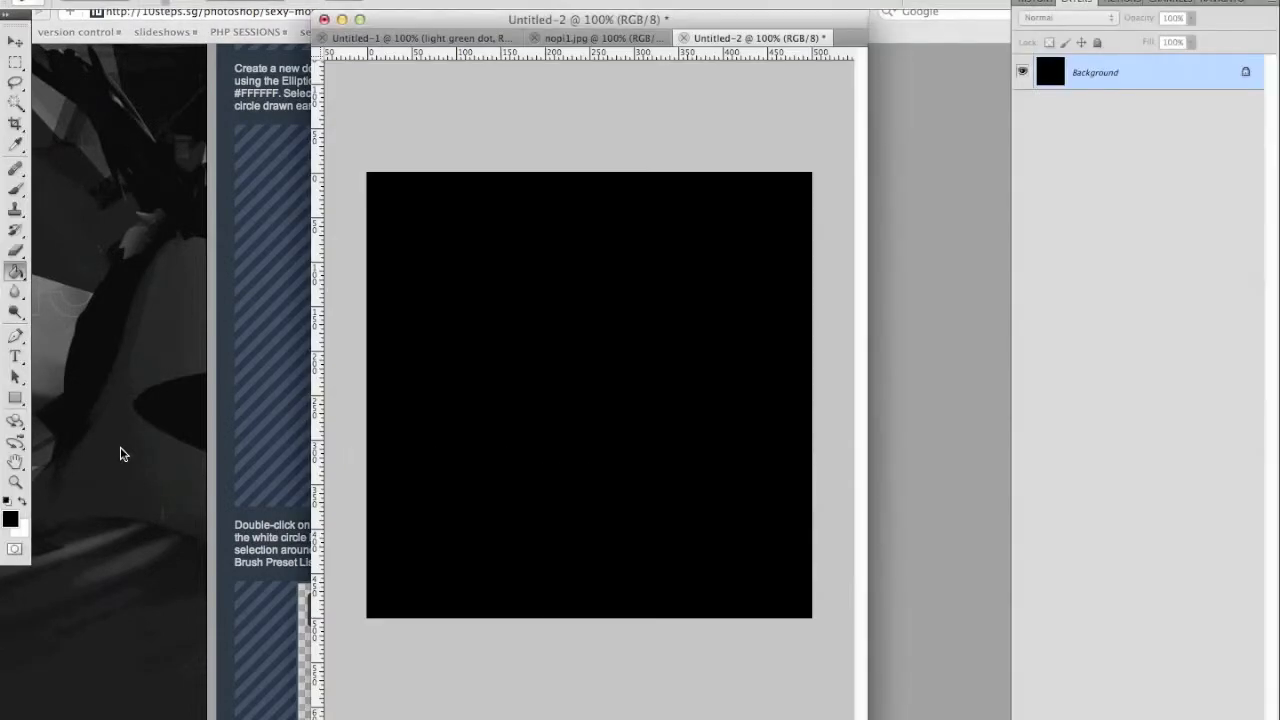
key("super+n")
key("Return")
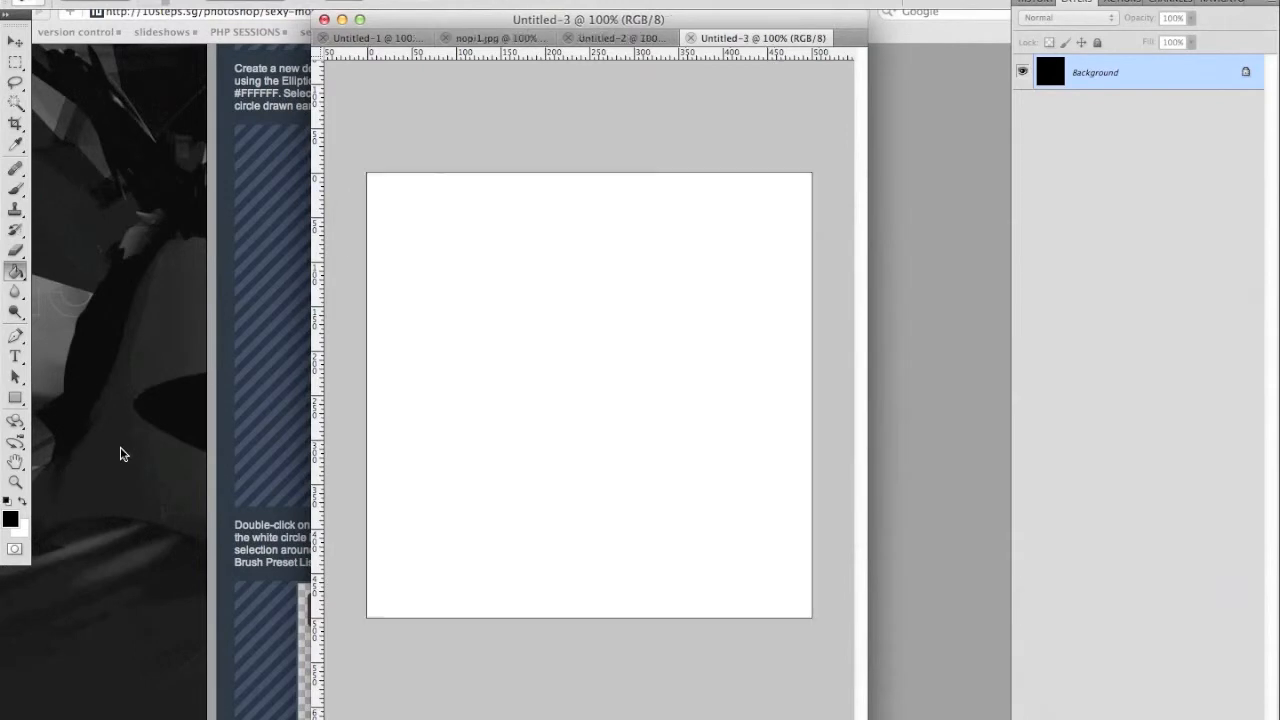
key("super+w")
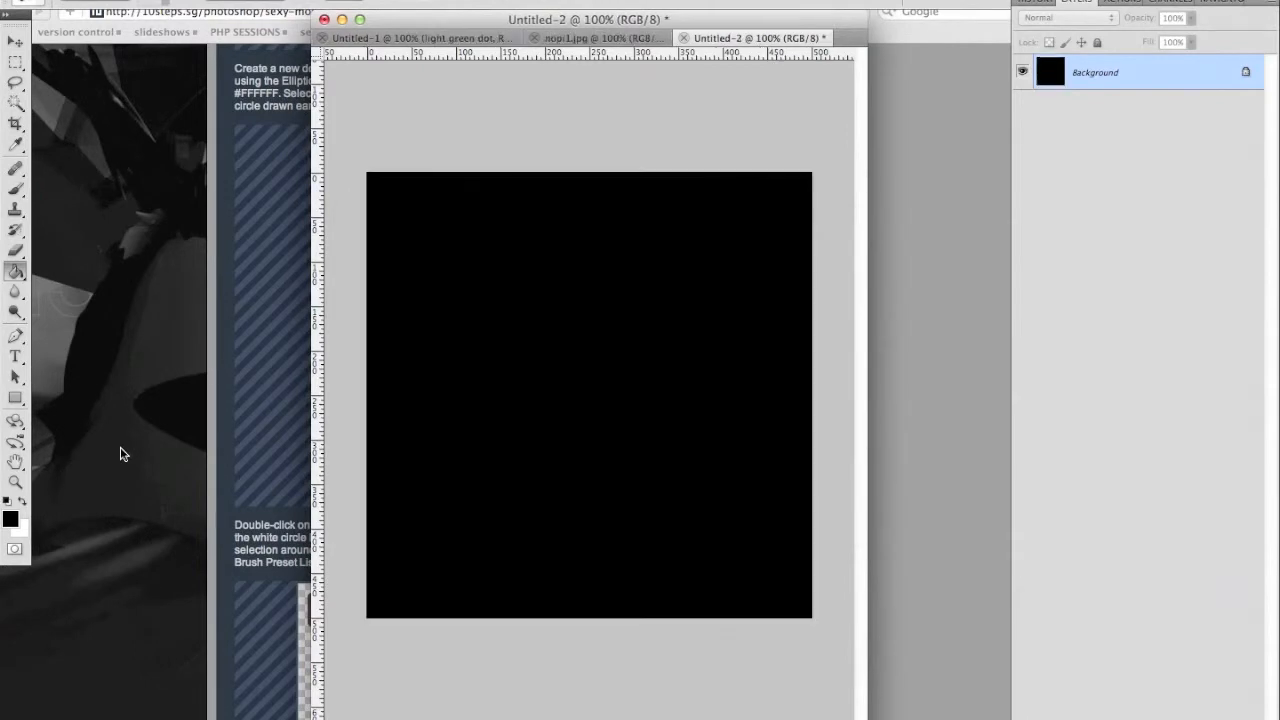
key("super+n")
key("Escape")
key("super+Tab")
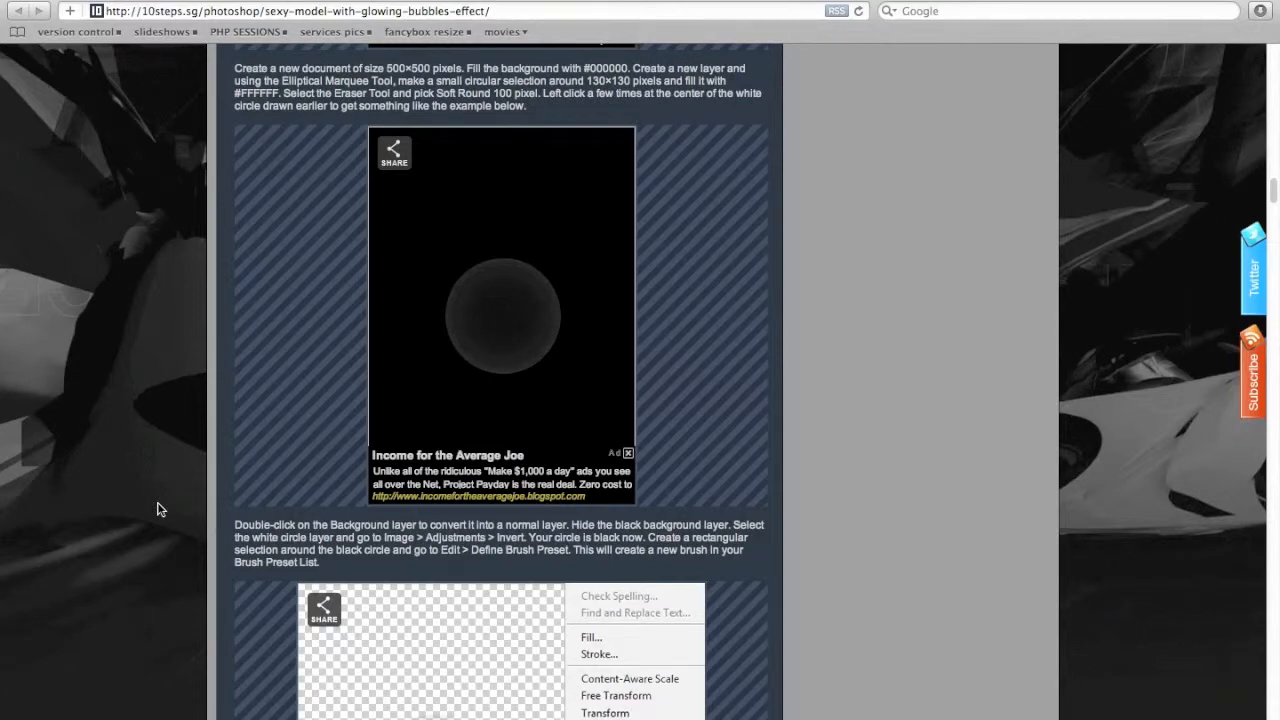
key("super+Tab")
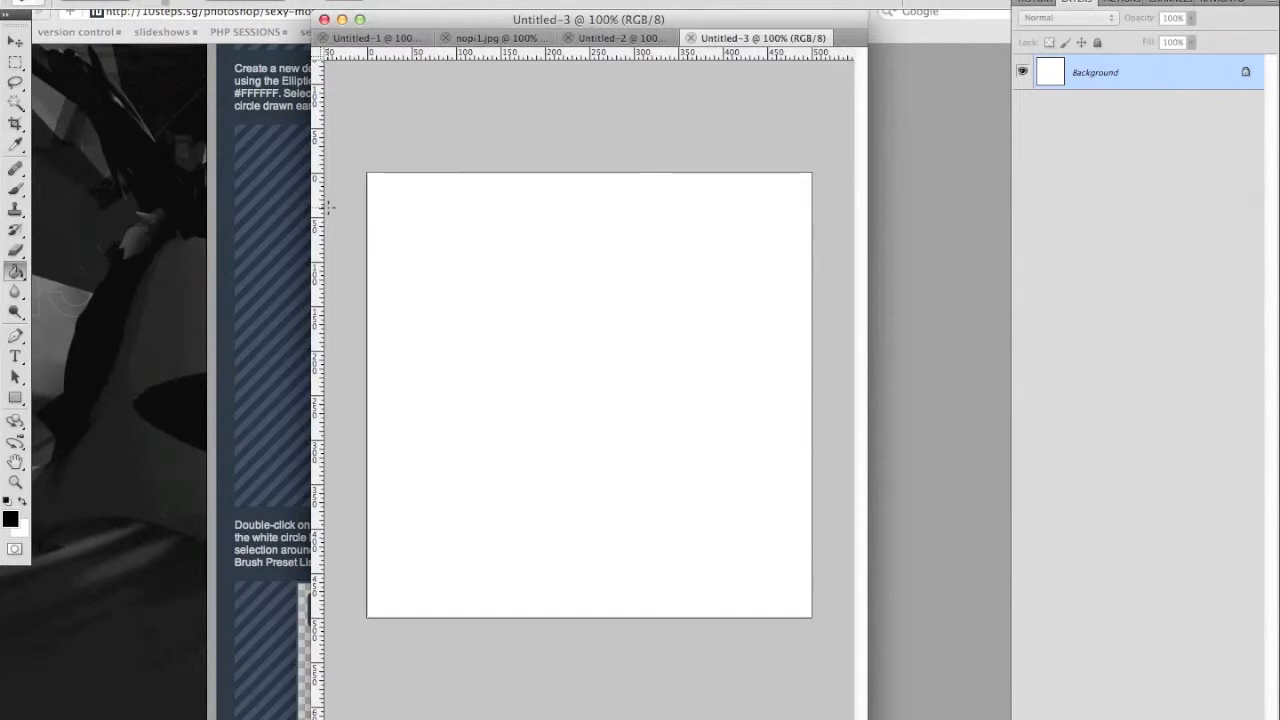
key("super+w")
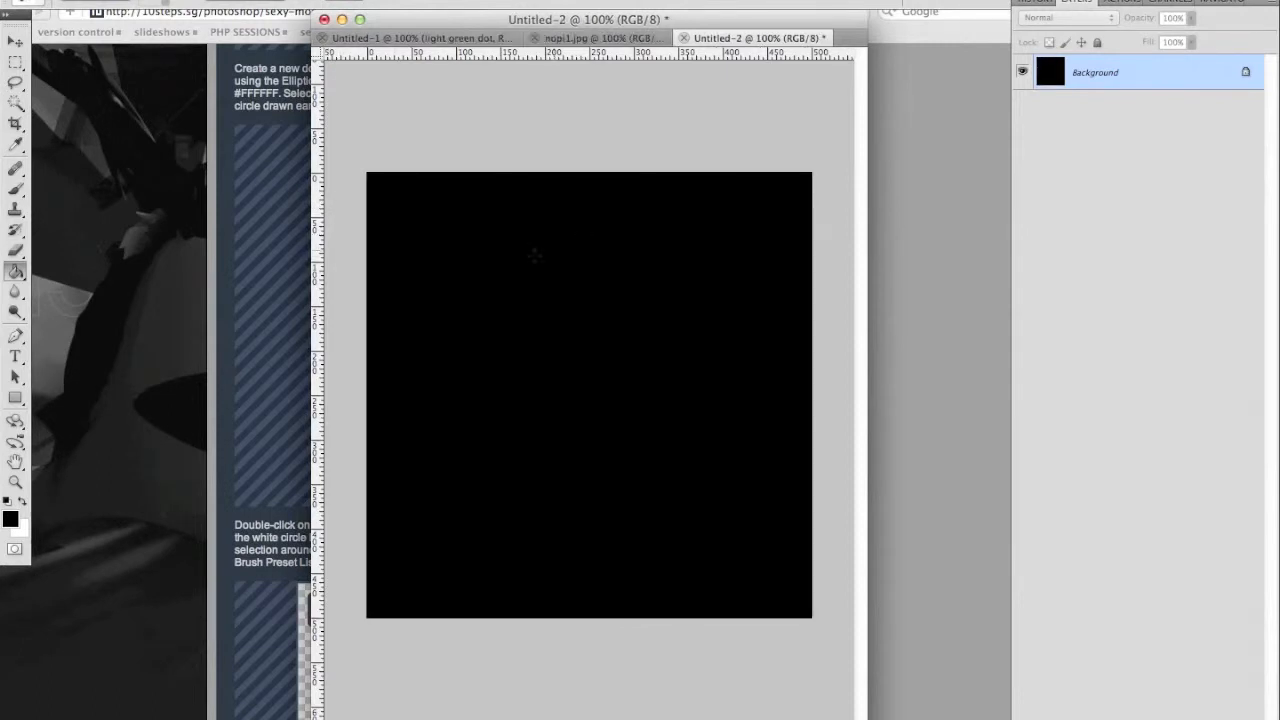
Step: Make a circular selection of about 130×130 pixels on the black canvas with the Elliptical Marquee tool
left_click(12, 64)
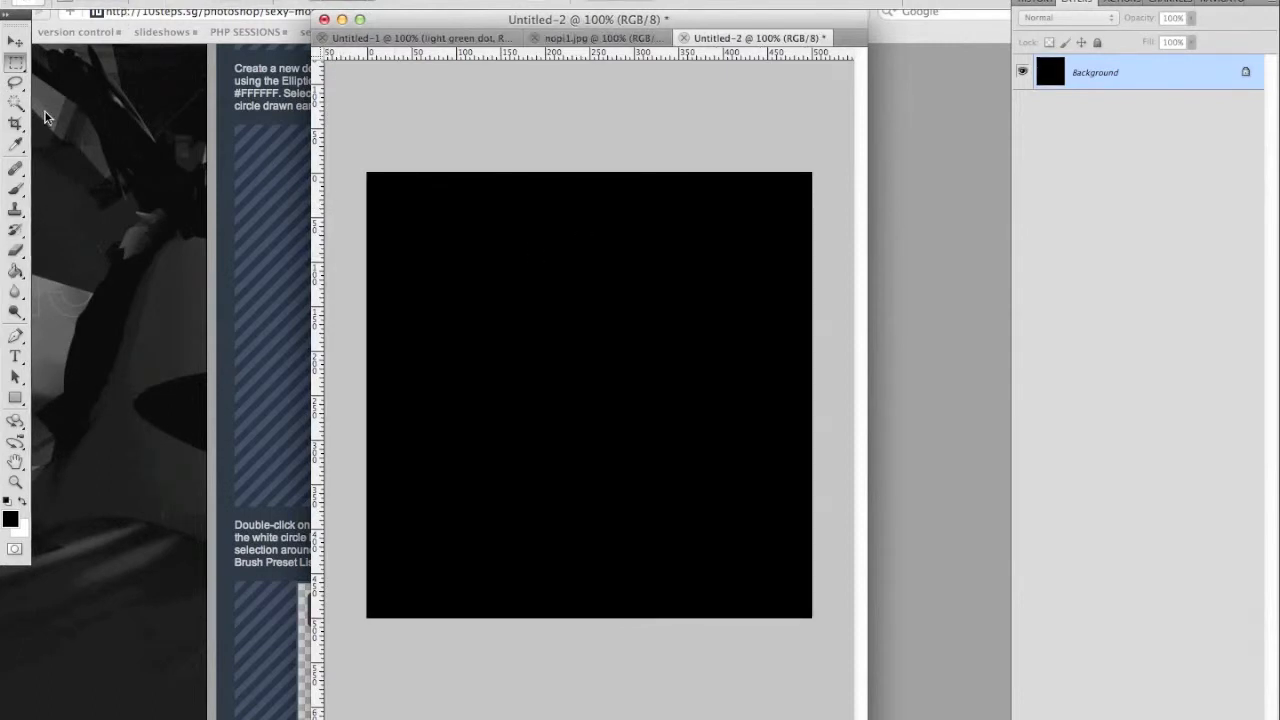
left_click_drag(12, 64, 65, 80)
key("super+Tab")
key("super+Tab")
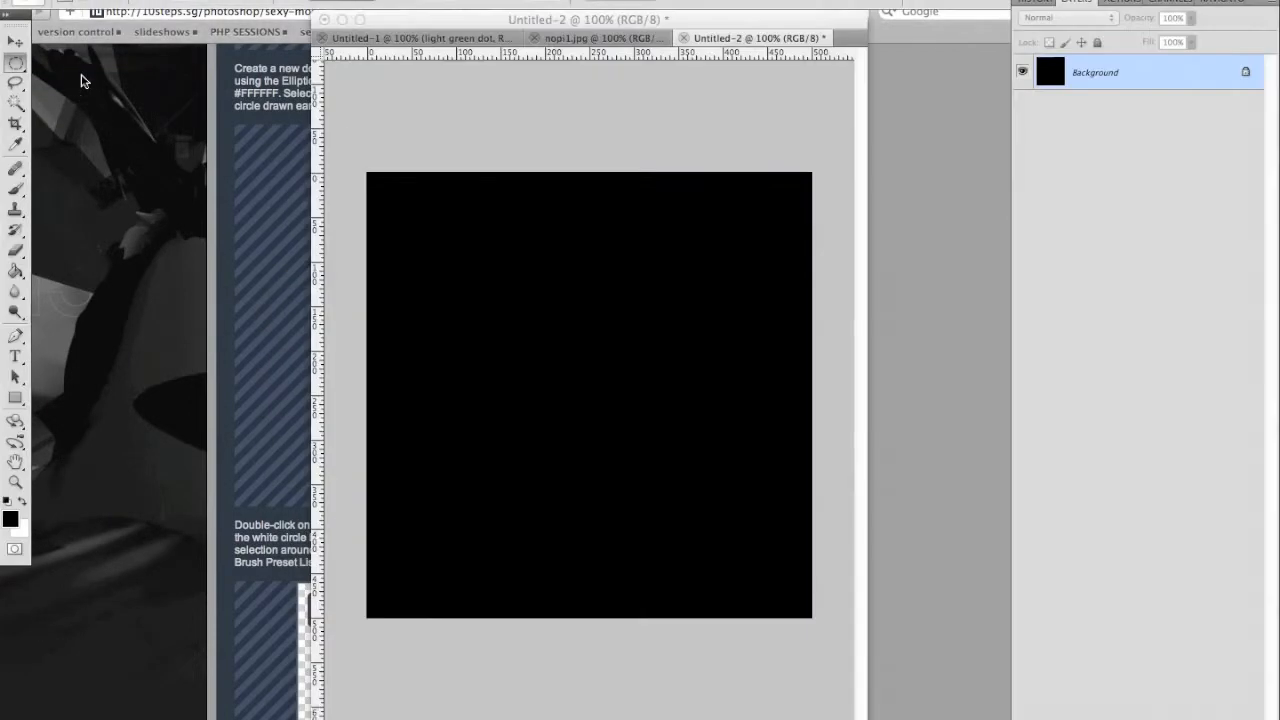
left_click(362, 2)
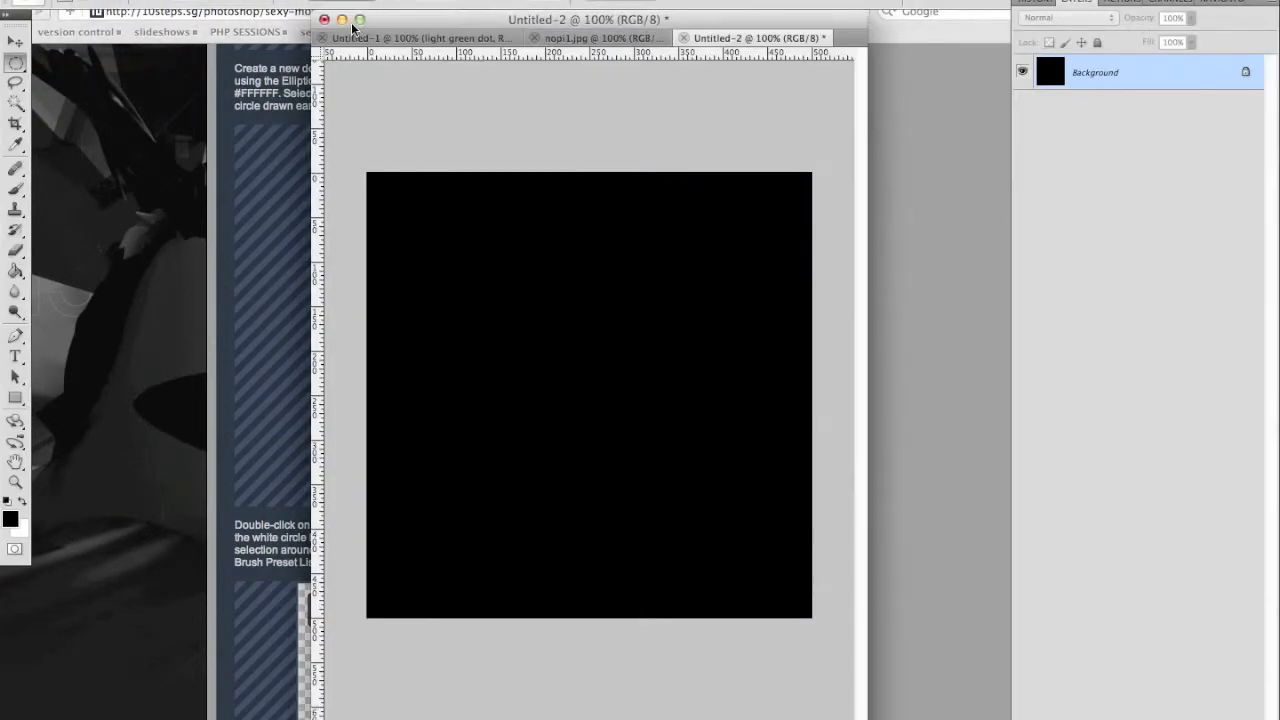
left_click(350, 8)
left_click_drag(528, 291, 1118, 397)
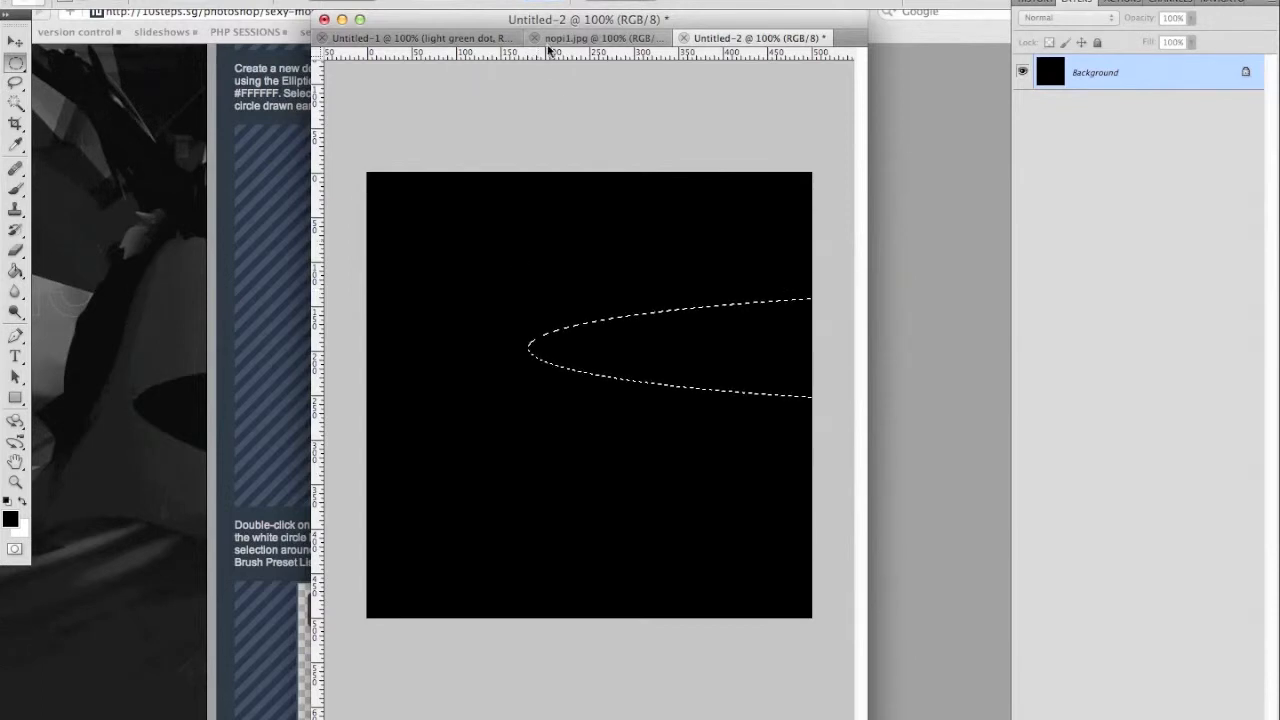
left_click_drag(502, 277, 618, 393)
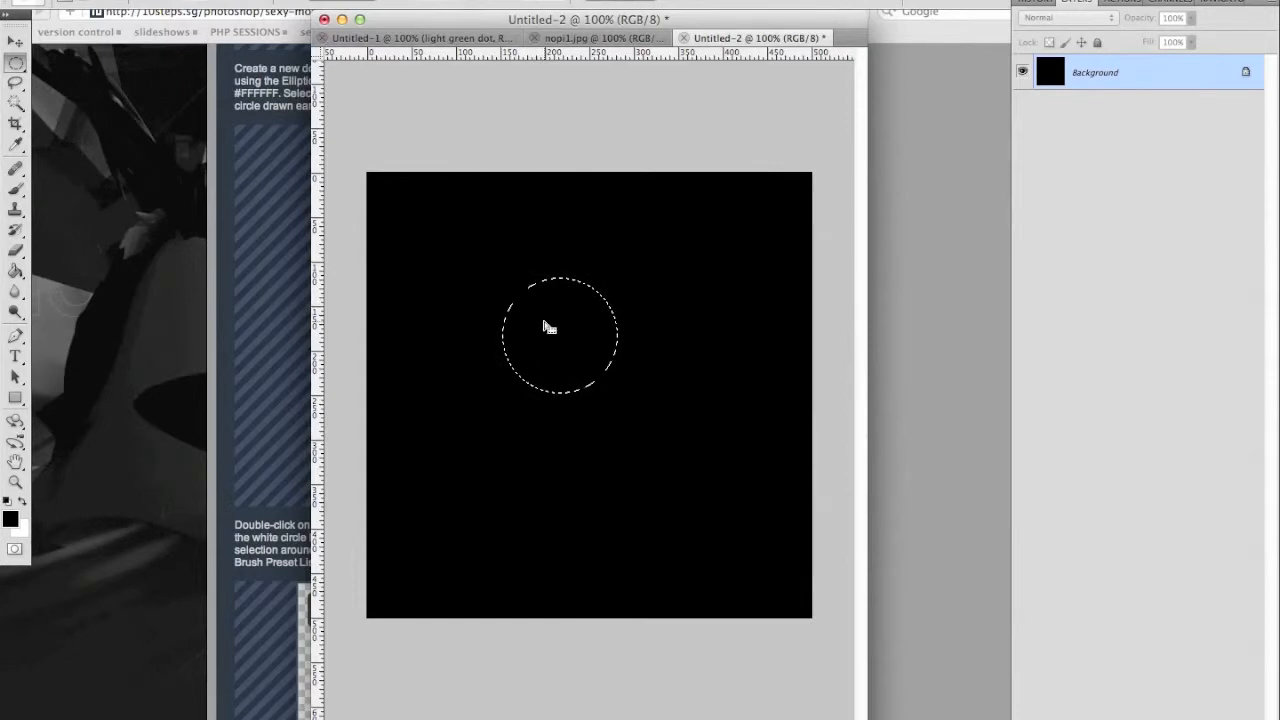
Step: Fill the circular selection with white on the Background layer and remove the selection
key("ctrl+d")
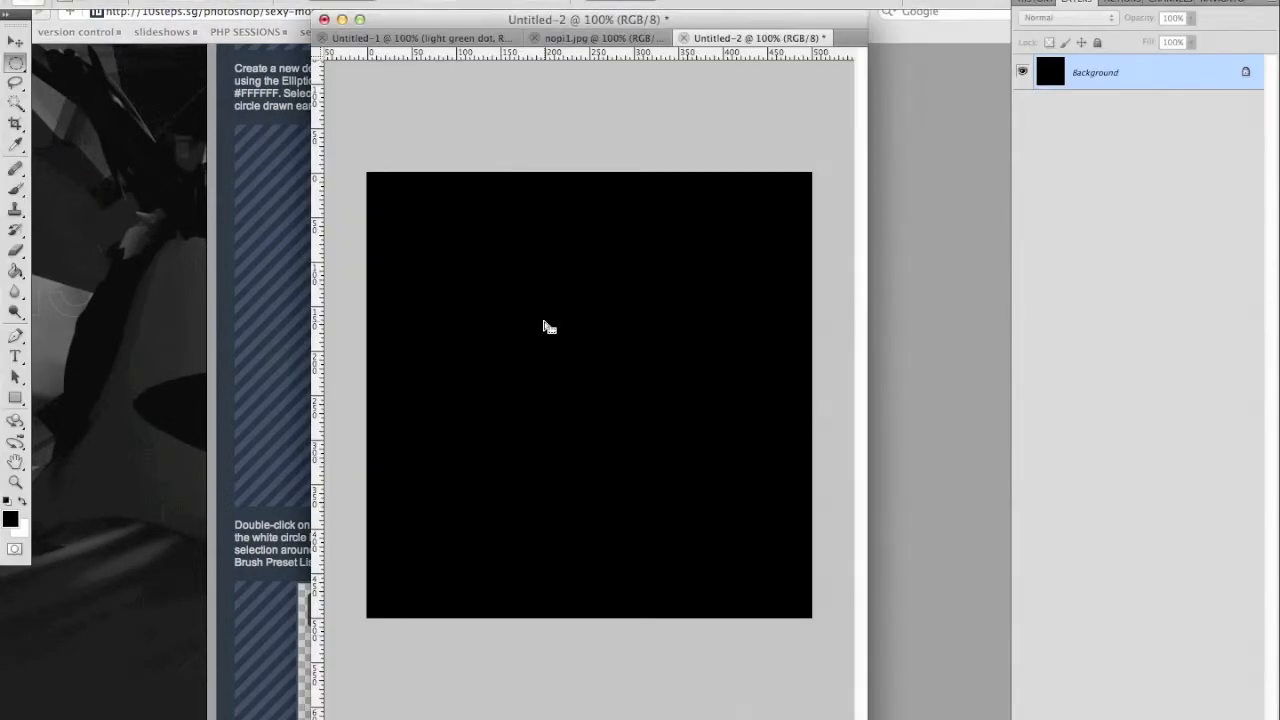
key("ctrl+shift+d")
key("x")
key("g")
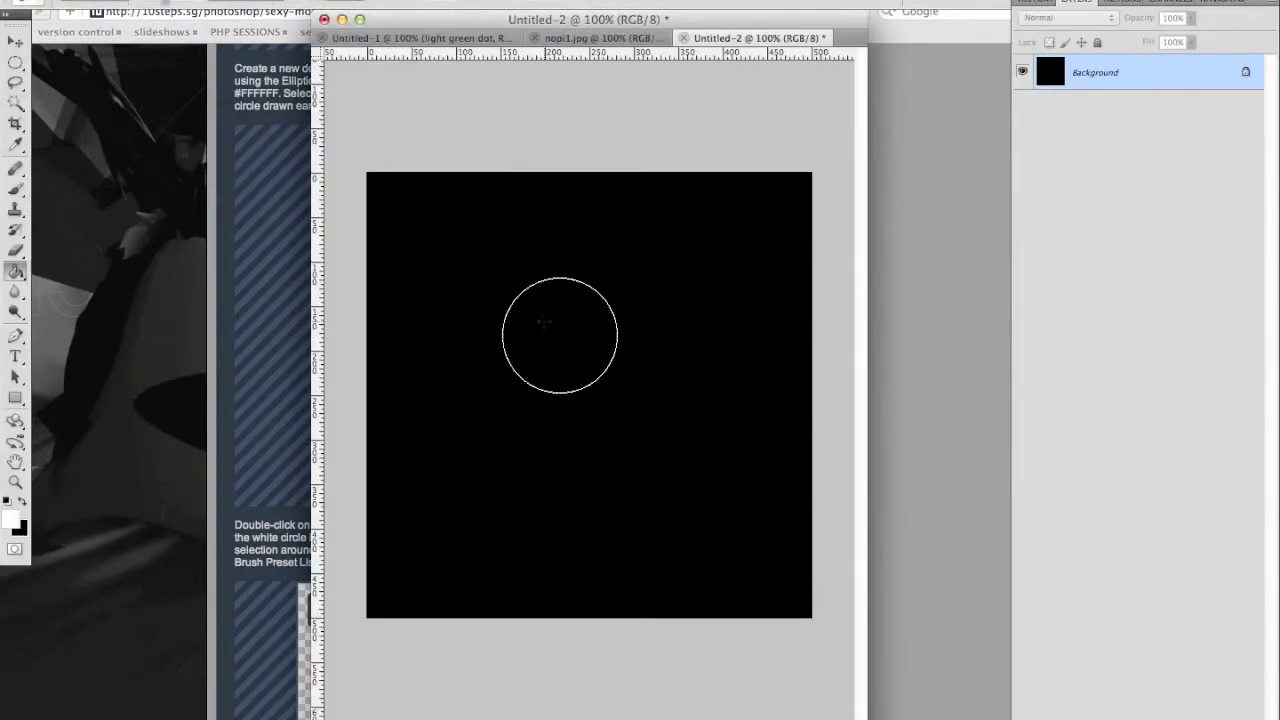
left_click(543, 321)
key("ctrl+d")
Step: Set the Eraser to a soft round brush with size 100 px and 0% hardness, following the tutorial in Safari
key("super+Tab")
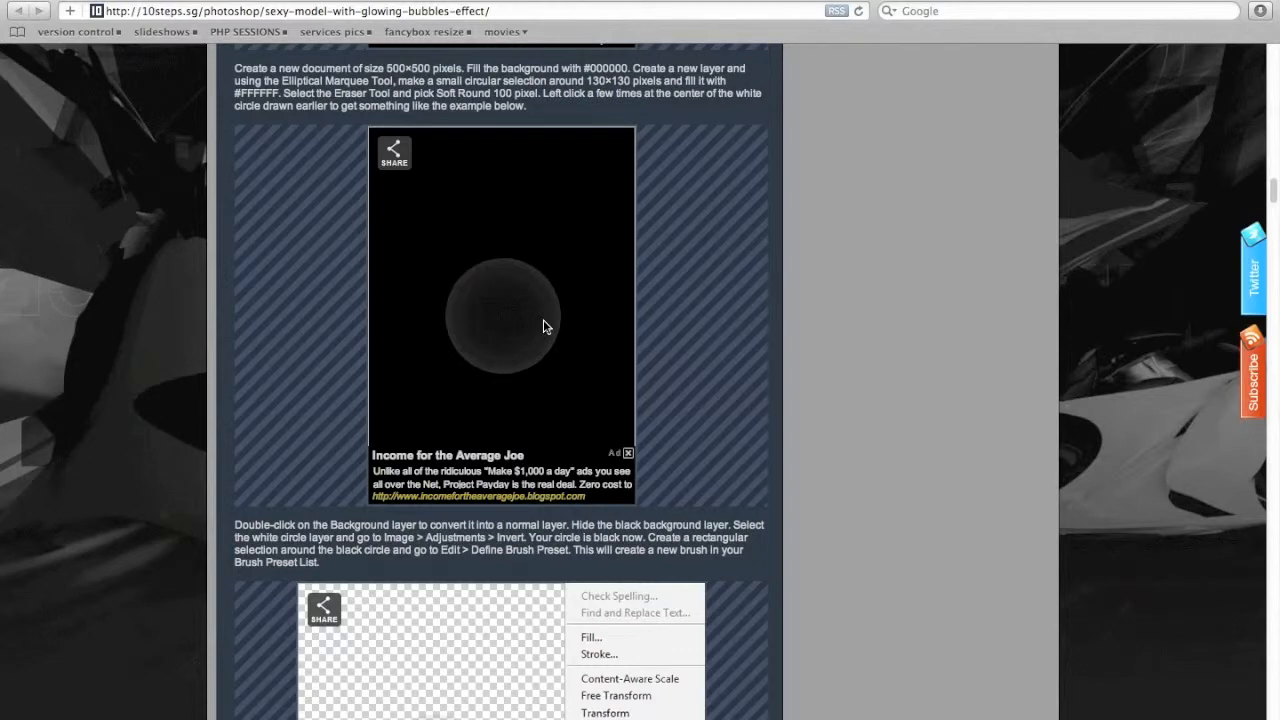
key("super+Tab")
key("e")
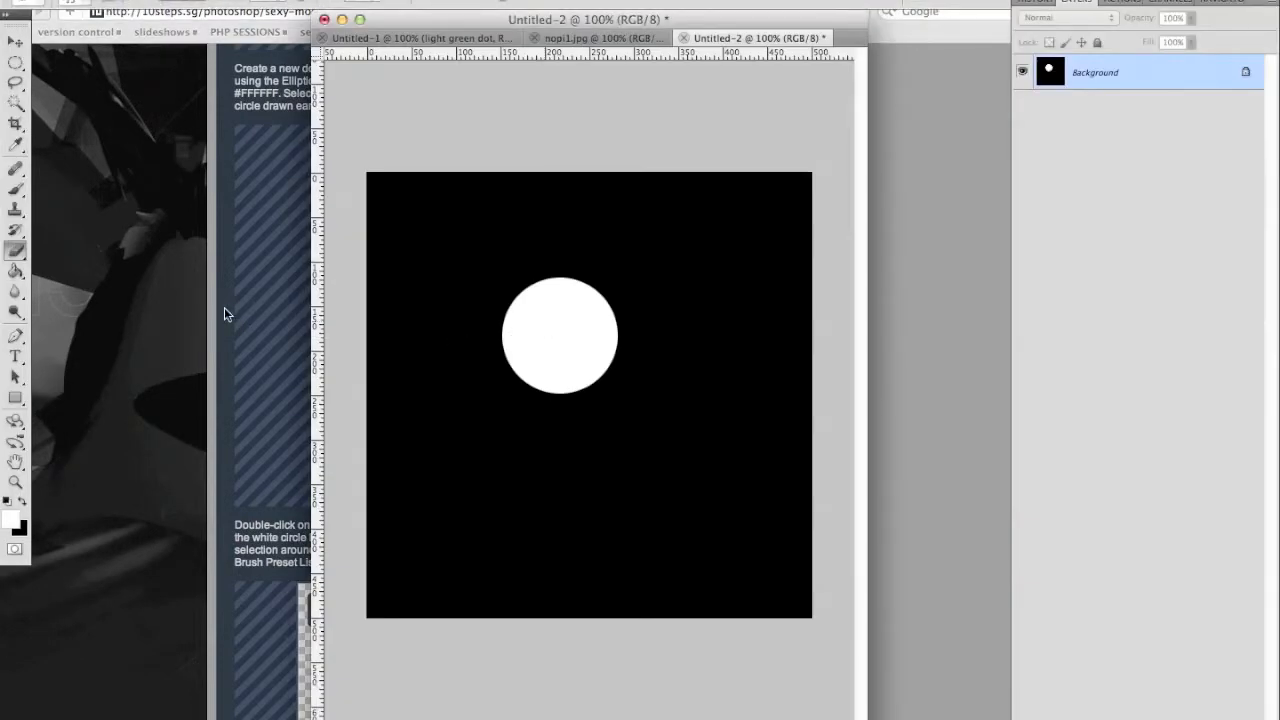
left_click(79, 5)
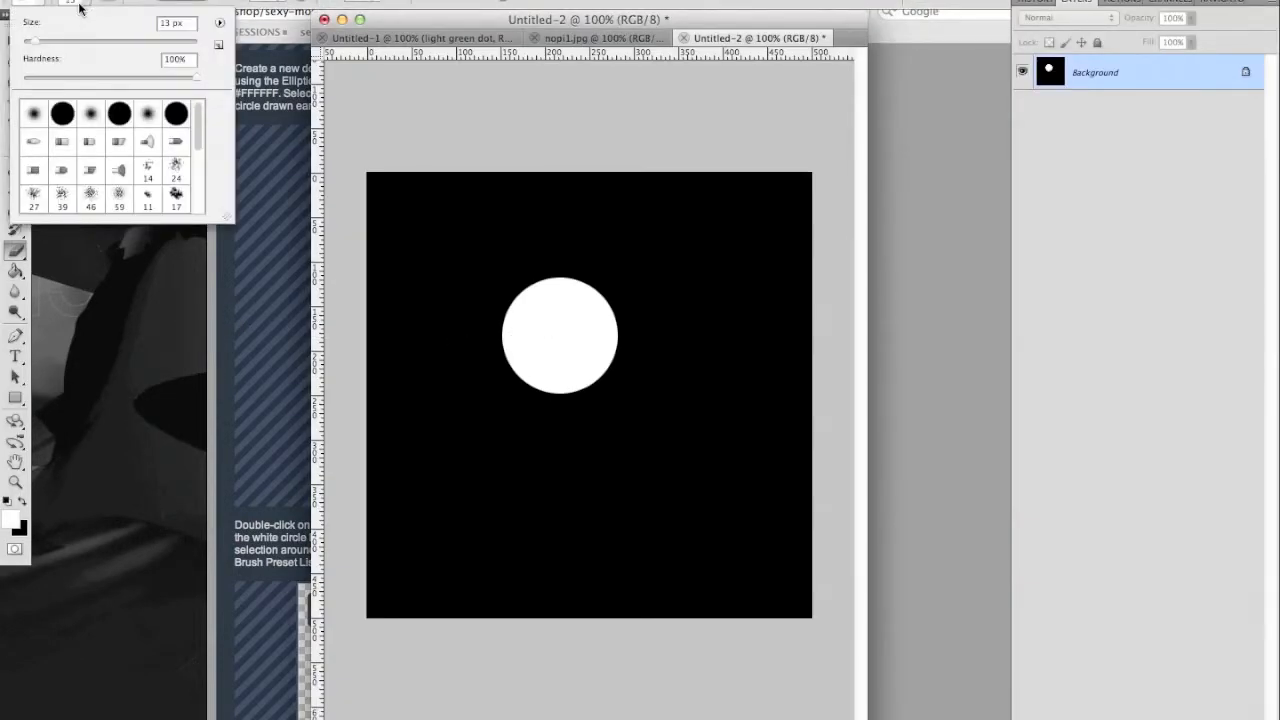
key("super+Tab")
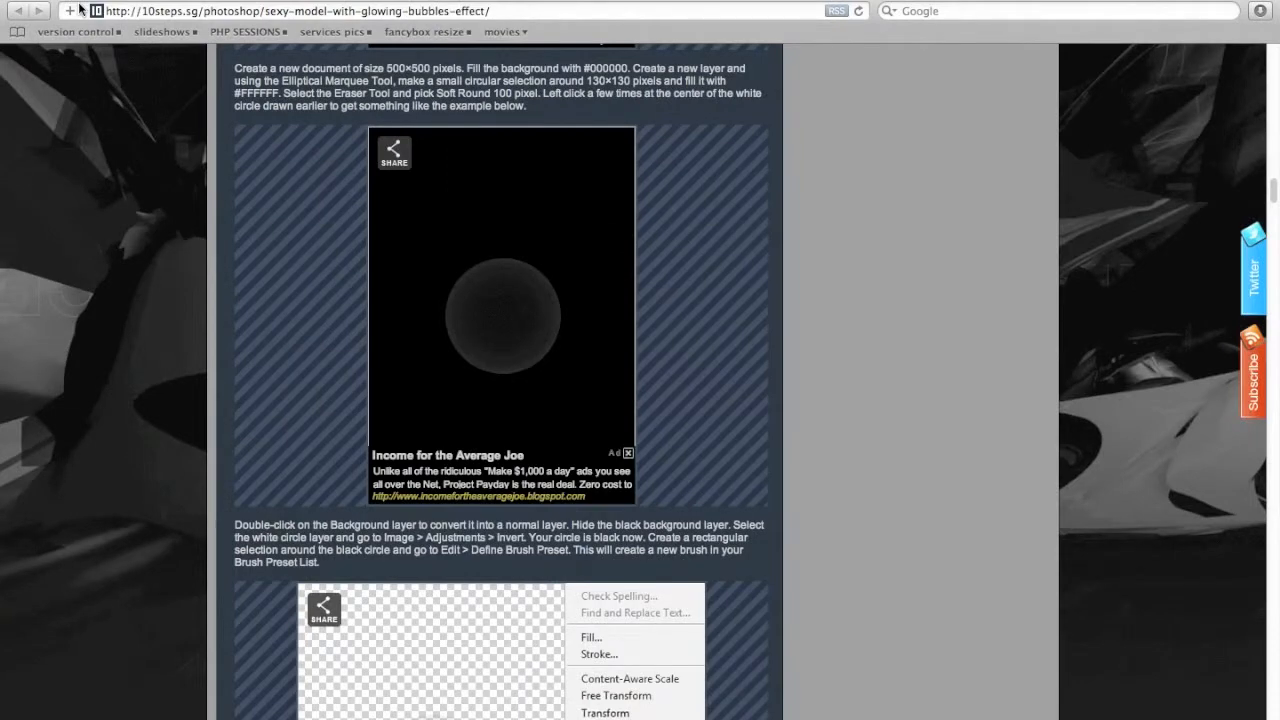
key("super+Tab")
left_click(72, 4)
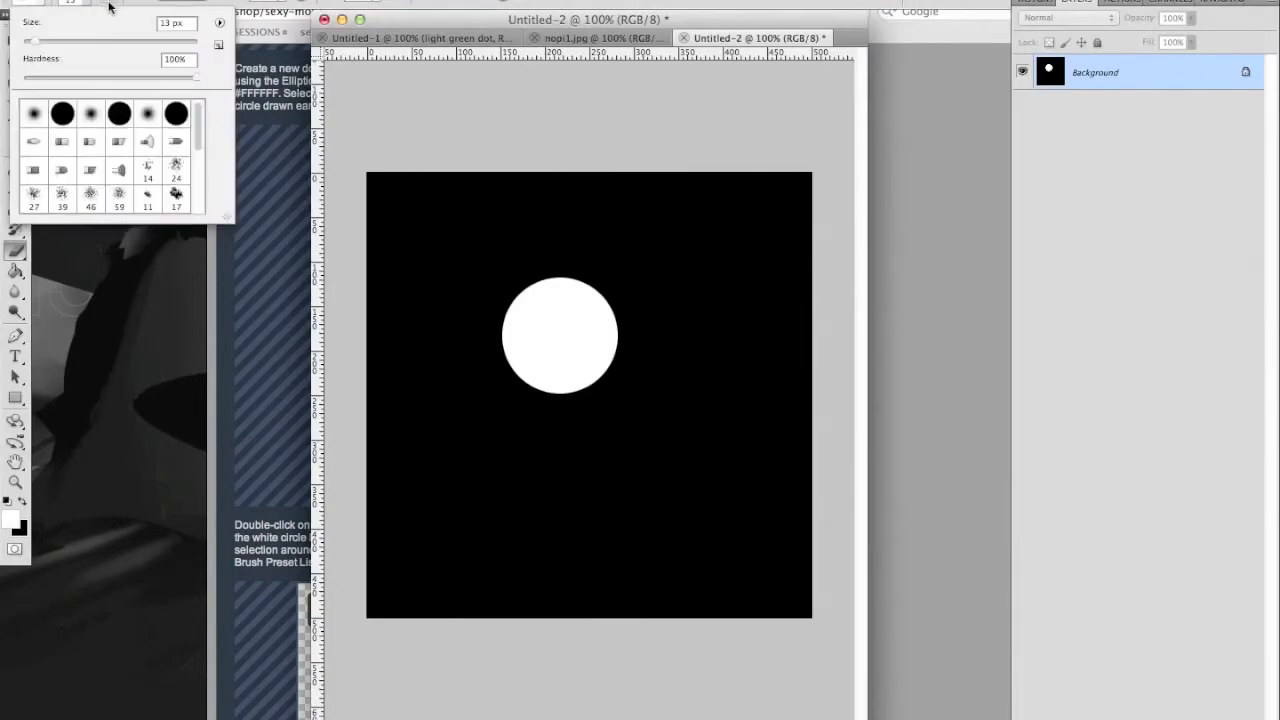
left_click(166, 24)
type("100")
left_click_drag(161, 79, 24, 77)
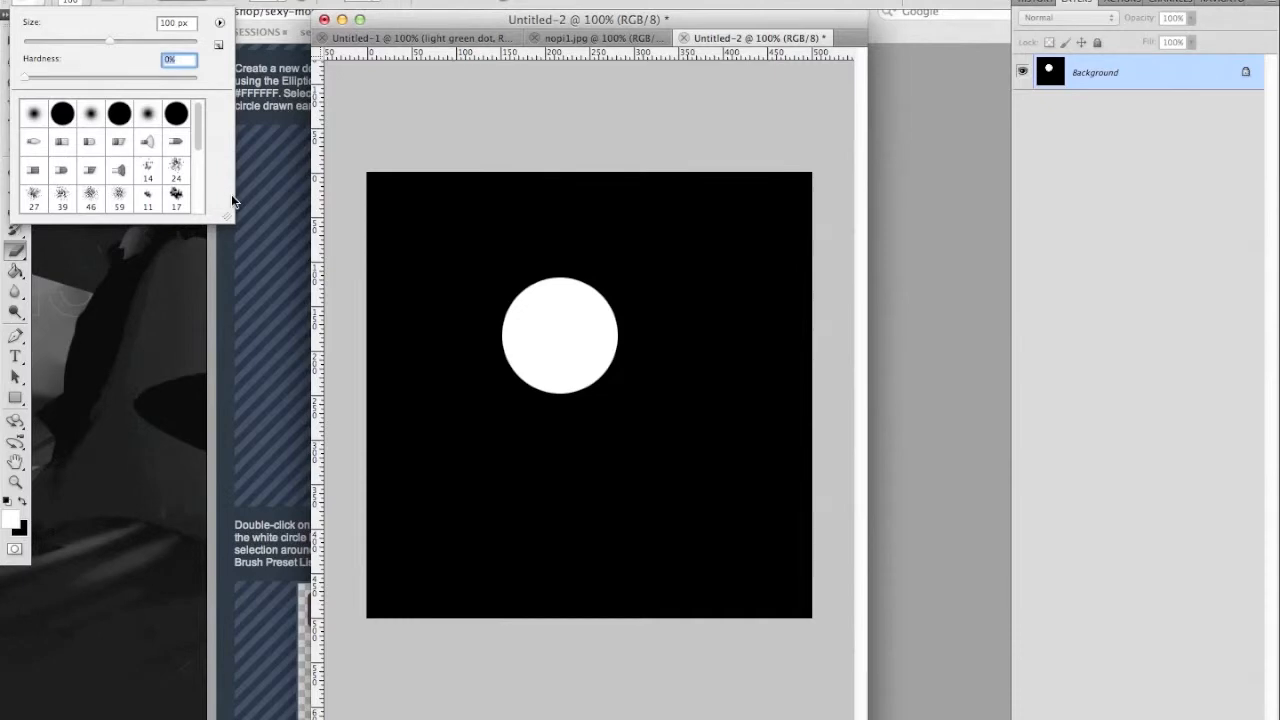
key("super+Tab")
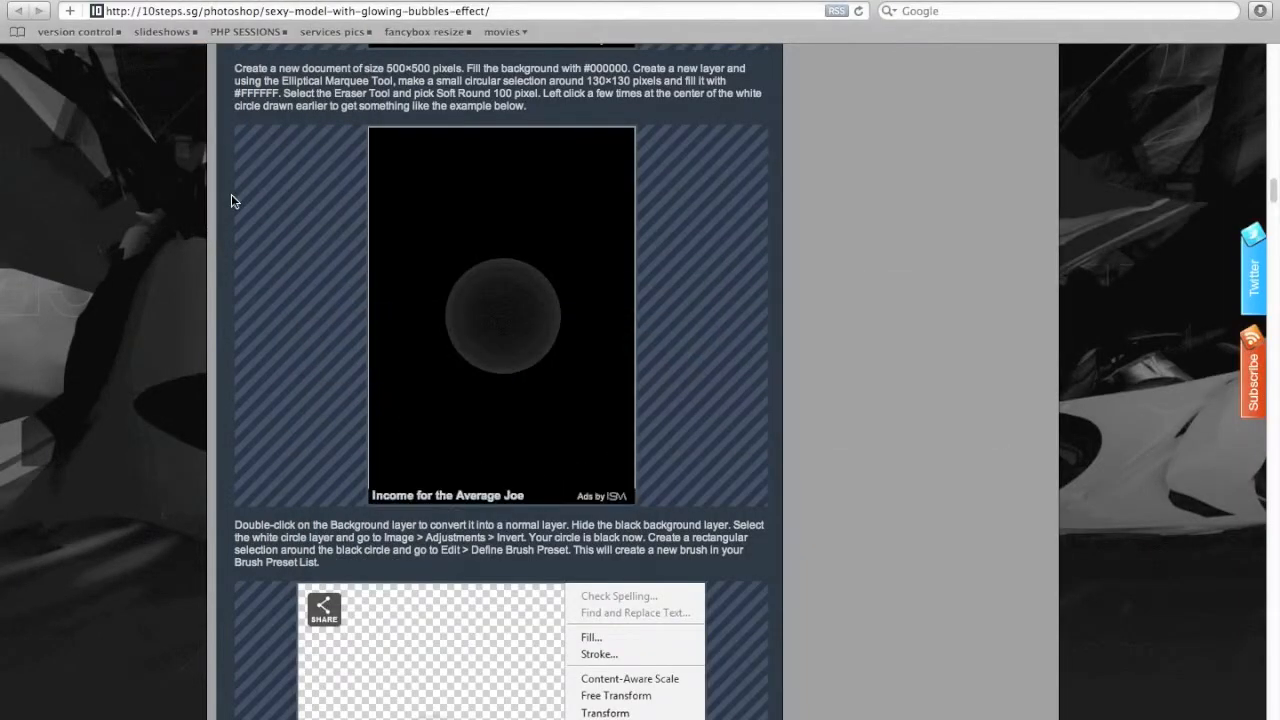
key("super+Tab")
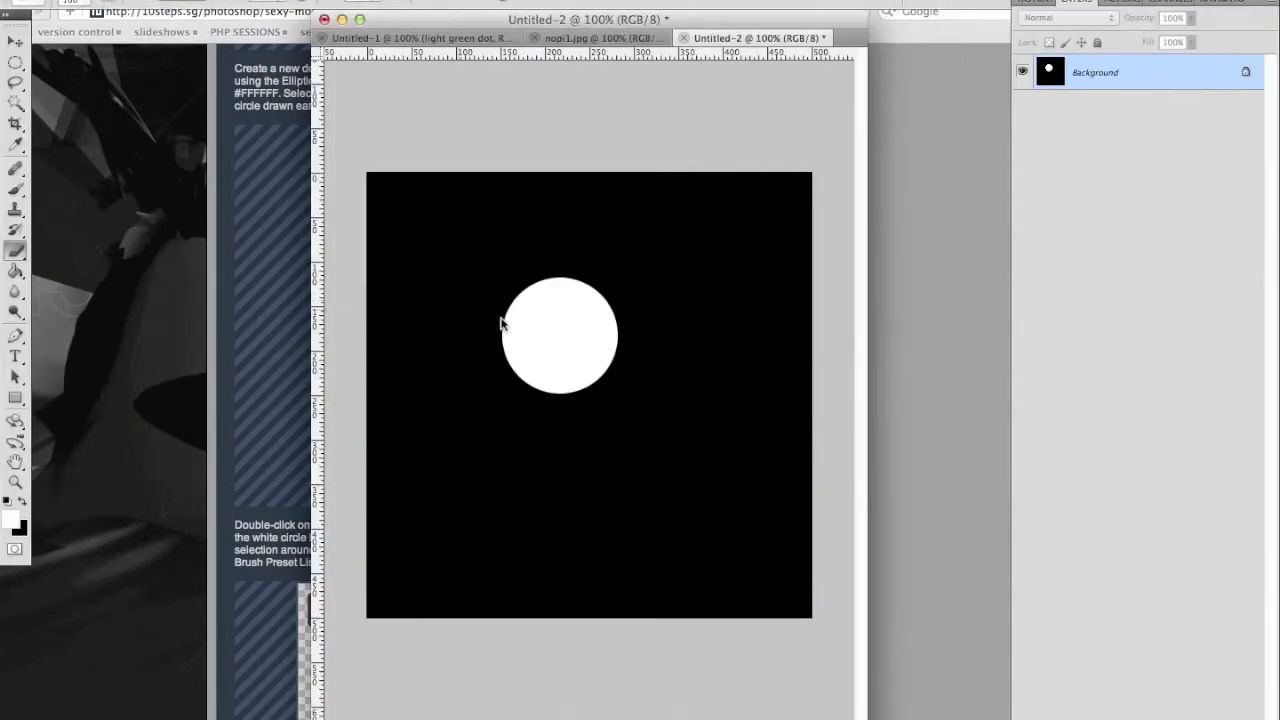
Step: Erase the centre of the white circle repeatedly with the soft round Eraser, leaving a ring that fades inward
left_click(558, 336)
left_click(558, 336)
left_click(558, 336)
left_click(558, 336)
left_click(558, 336)
left_click(558, 336)
left_click(558, 336)
left_click(558, 336)
left_click(558, 336)
left_click(558, 336)
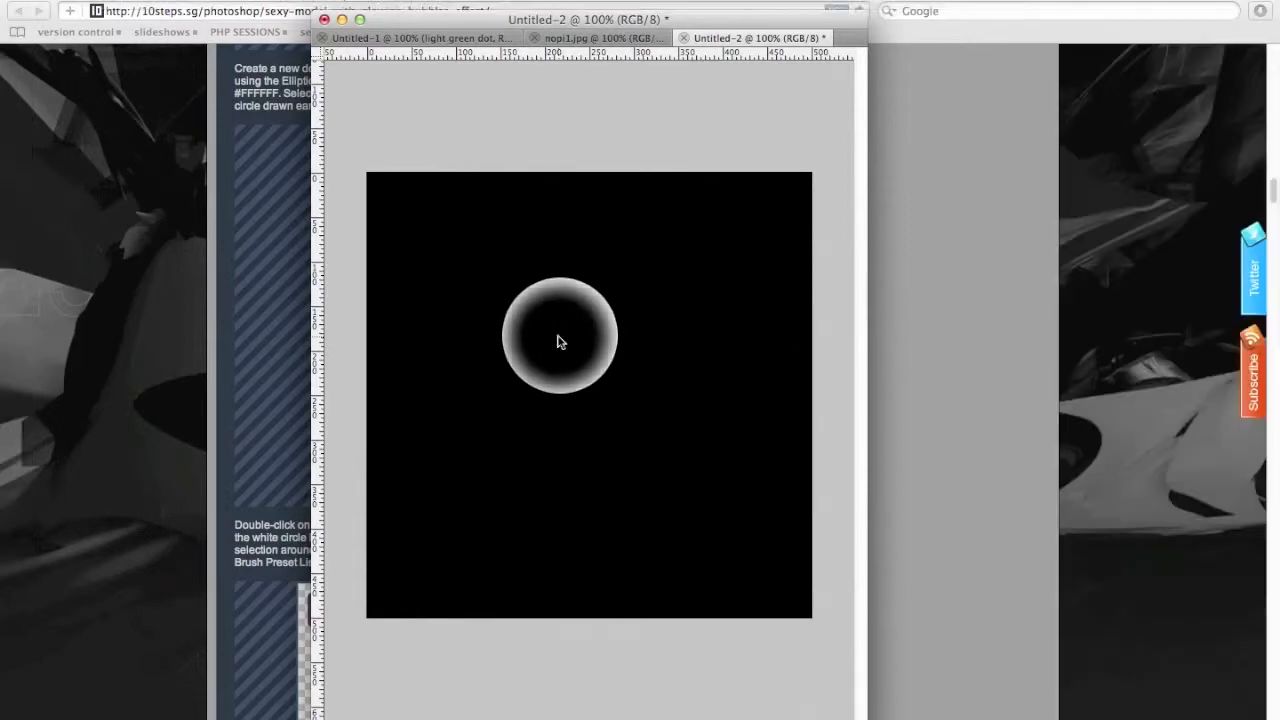
Step: Compare the circle with the tutorial's example in Safari and erase more of its lower inner area in Photoshop
key("super+Tab")
key("super+Tab")
key("super+Tab")
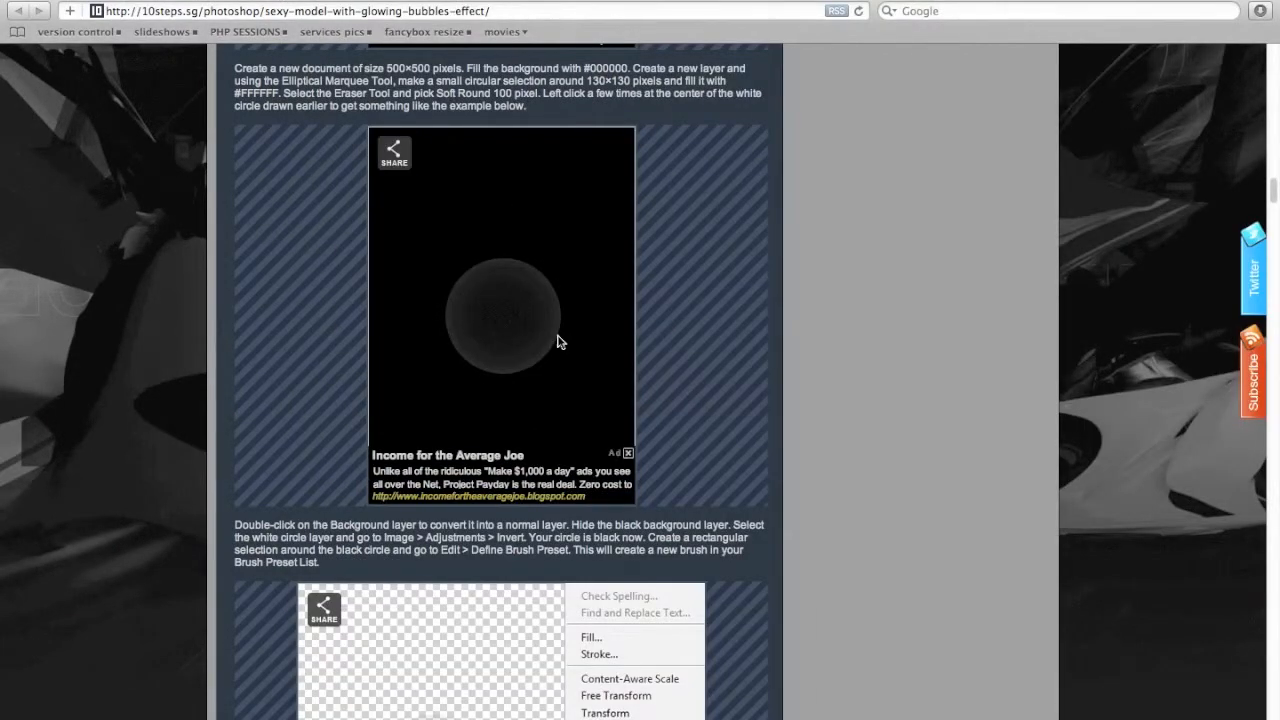
key("super+Tab")
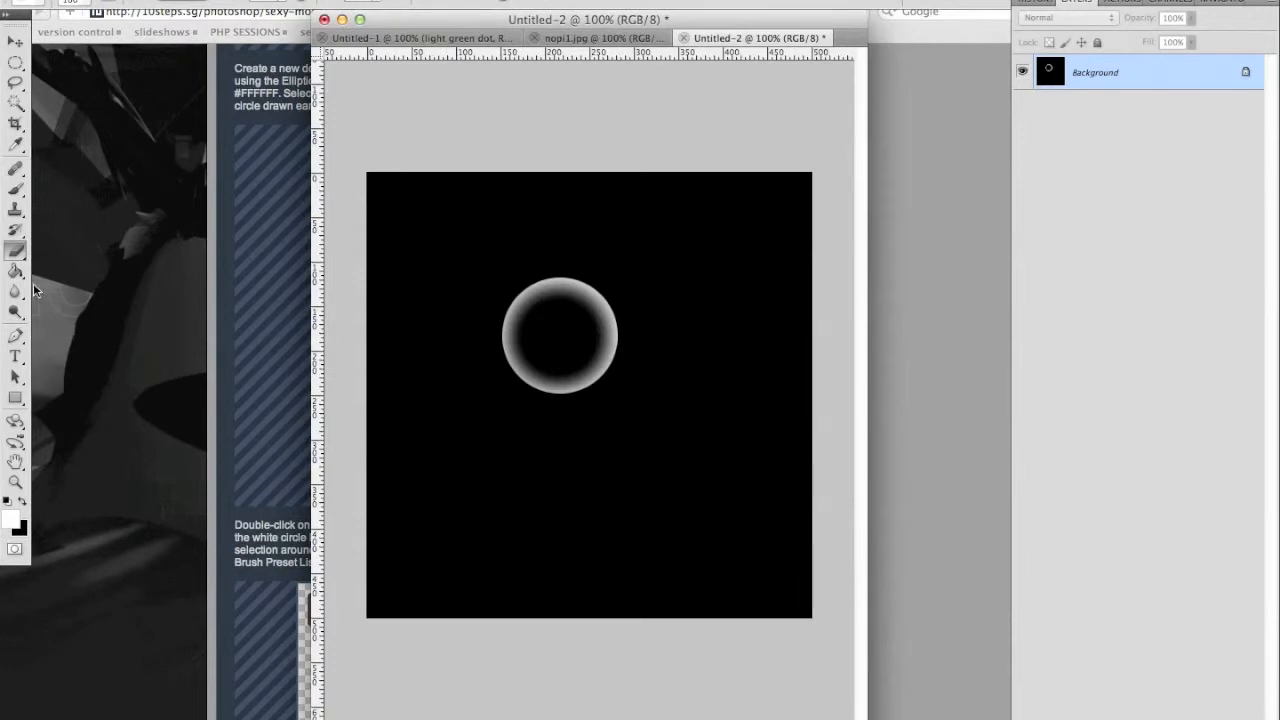
left_click(15, 251)
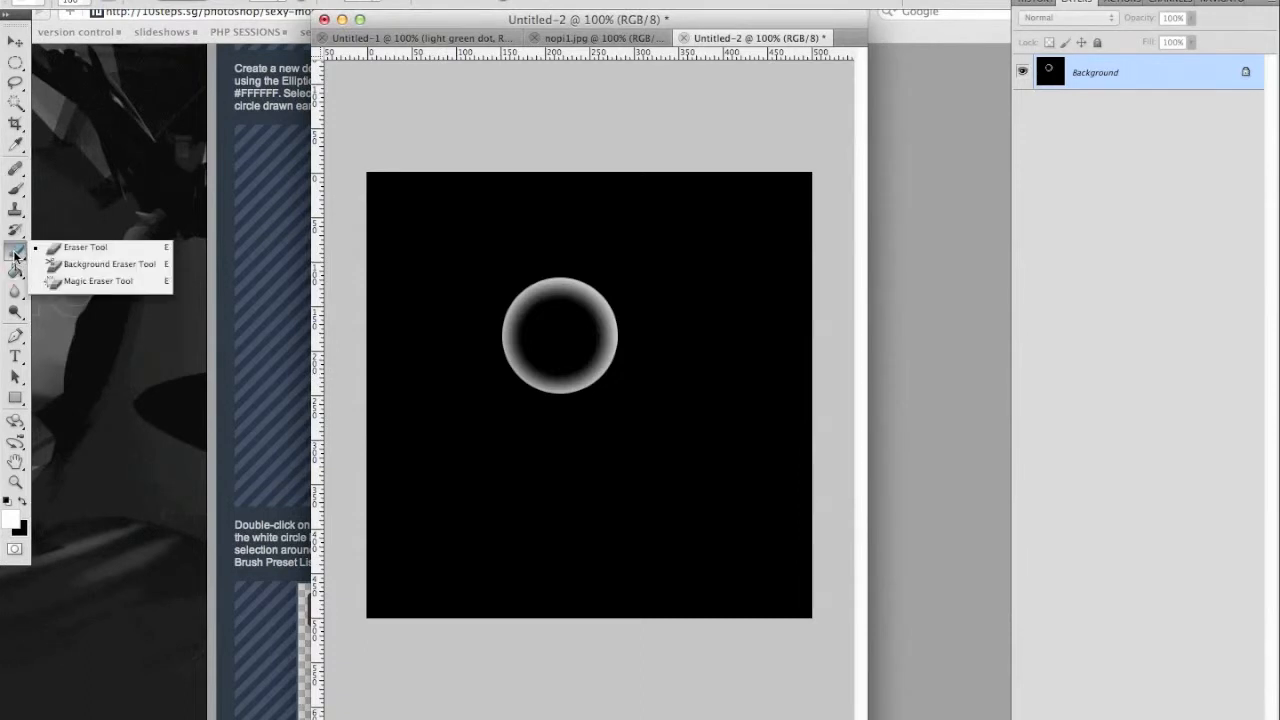
left_click(15, 253)
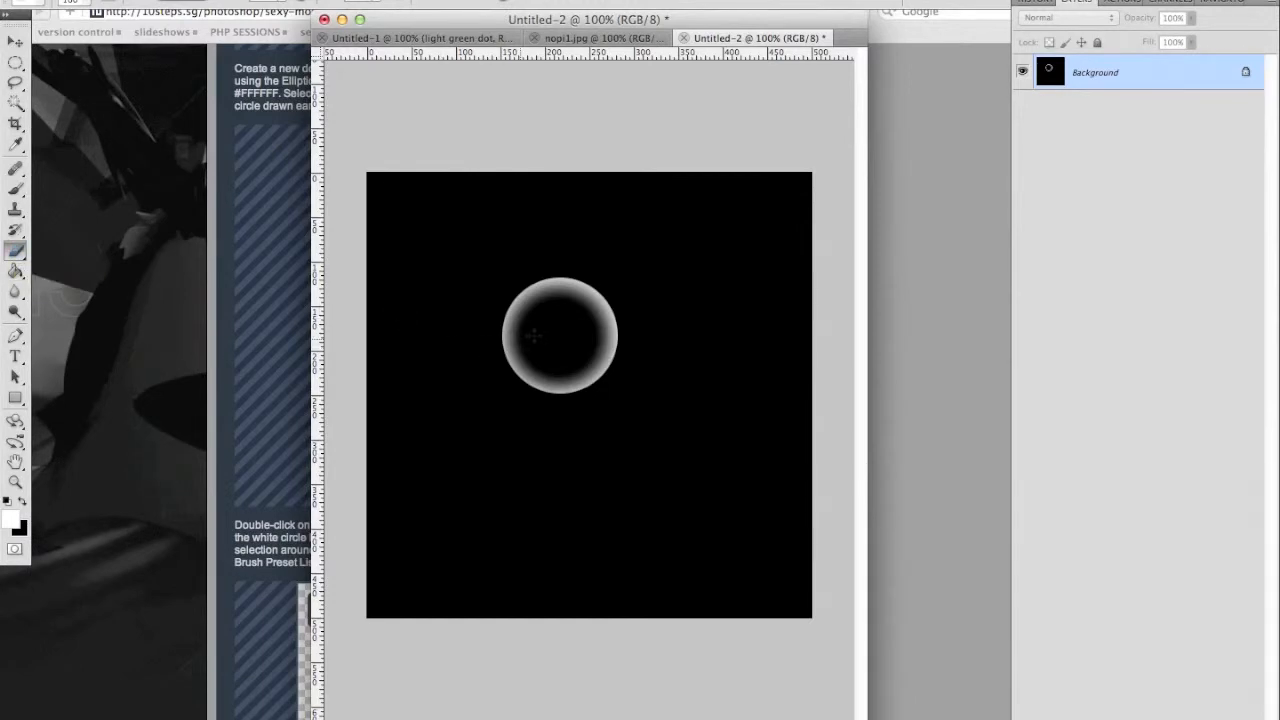
mouse_move(555, 338)
left_mouse_down()
mouse_move(567, 327)
mouse_move(575, 348)
mouse_move(556, 358)
left_mouse_up()
left_click(551, 363)
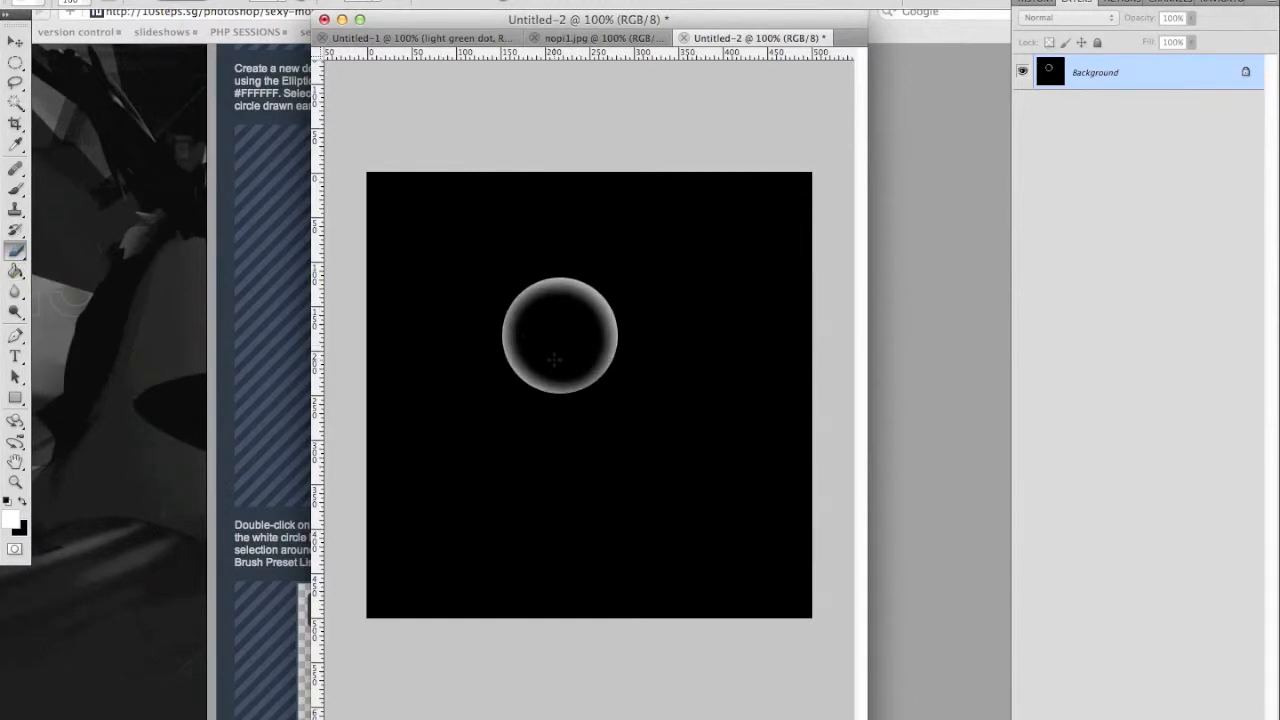
Step: Read the tutorial's next instructions in Safari and convert the Background into a normal layer in Photoshop
key("super+Tab")
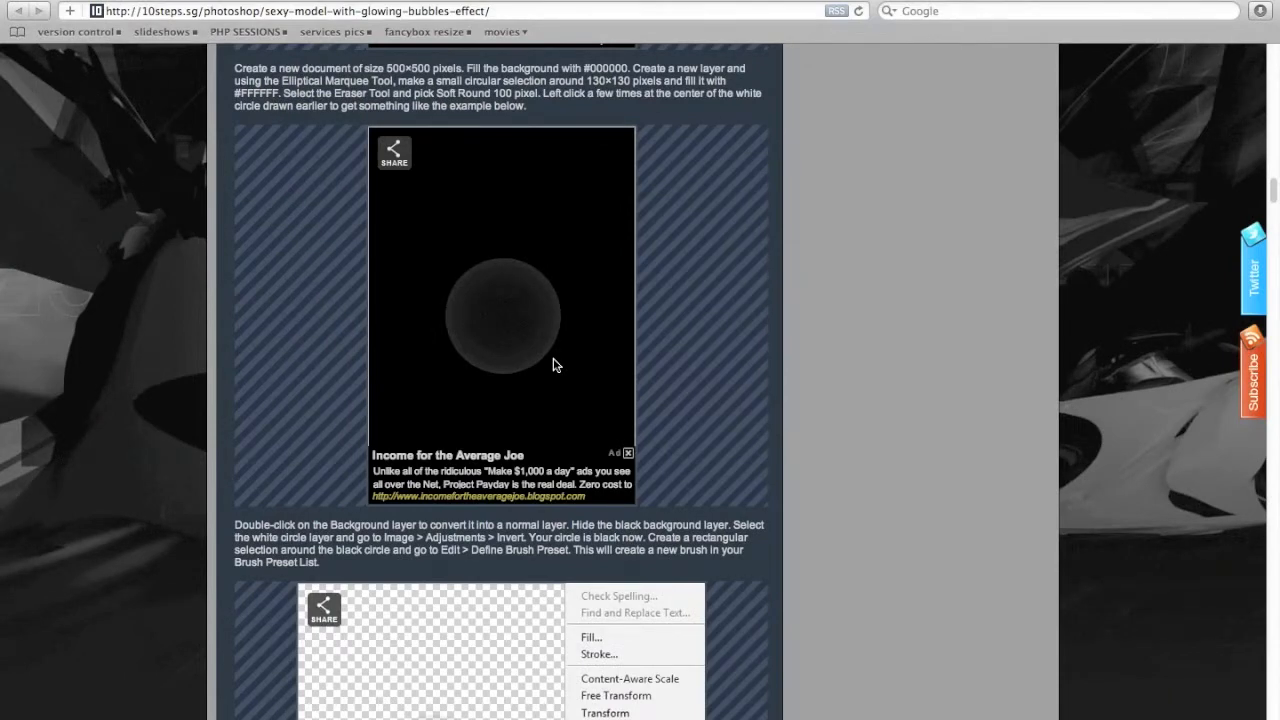
scroll(121, 562, "down", 3)
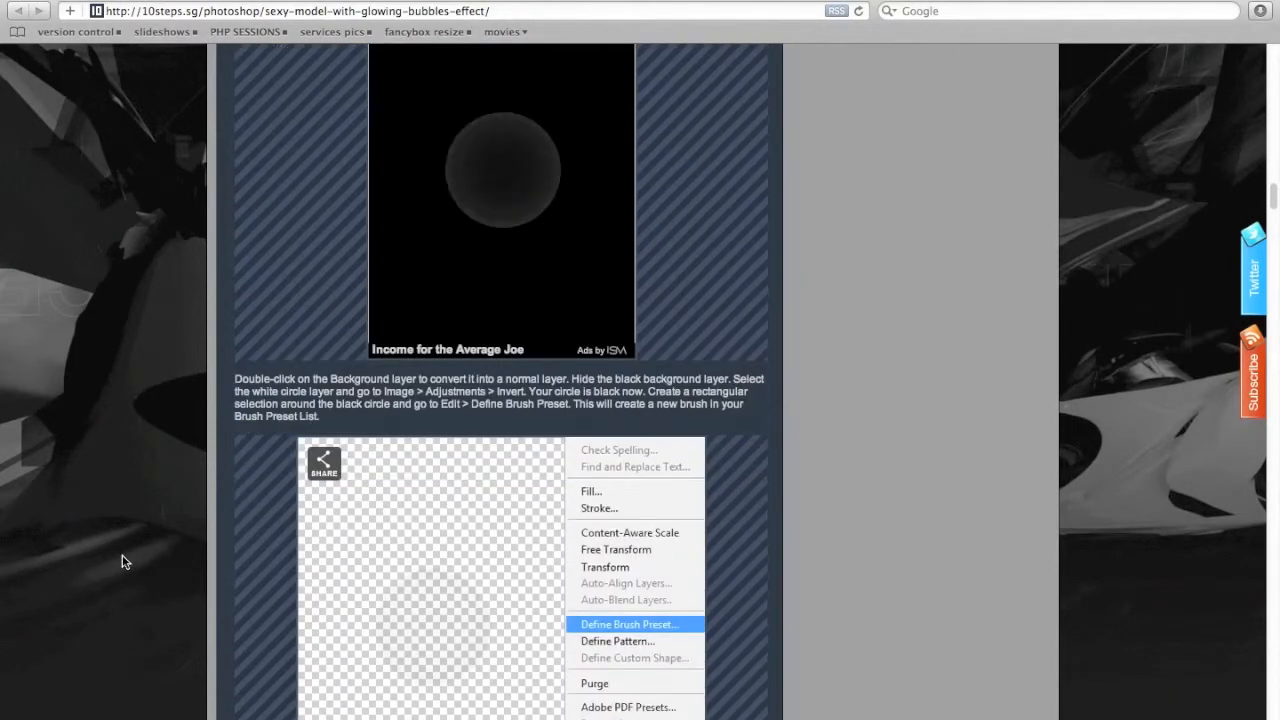
scroll(121, 562, "down", 4)
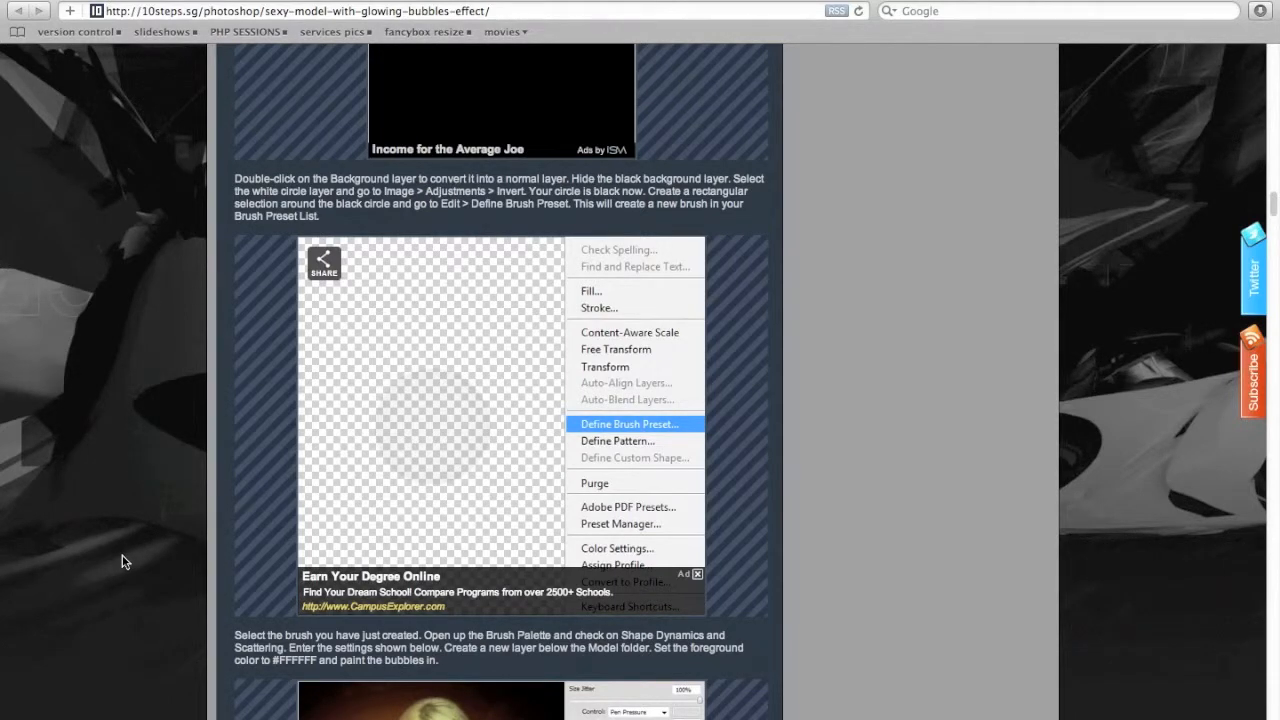
key("super+Tab")
double_click(1120, 73)
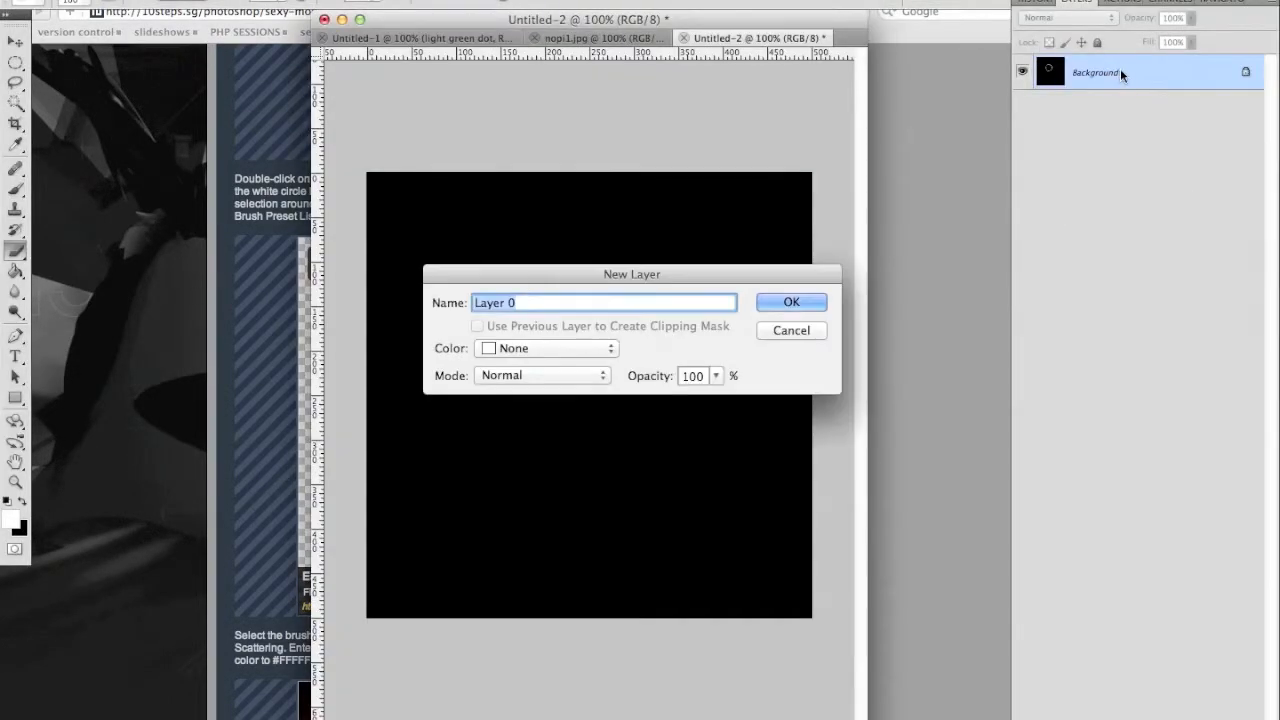
key("Return")
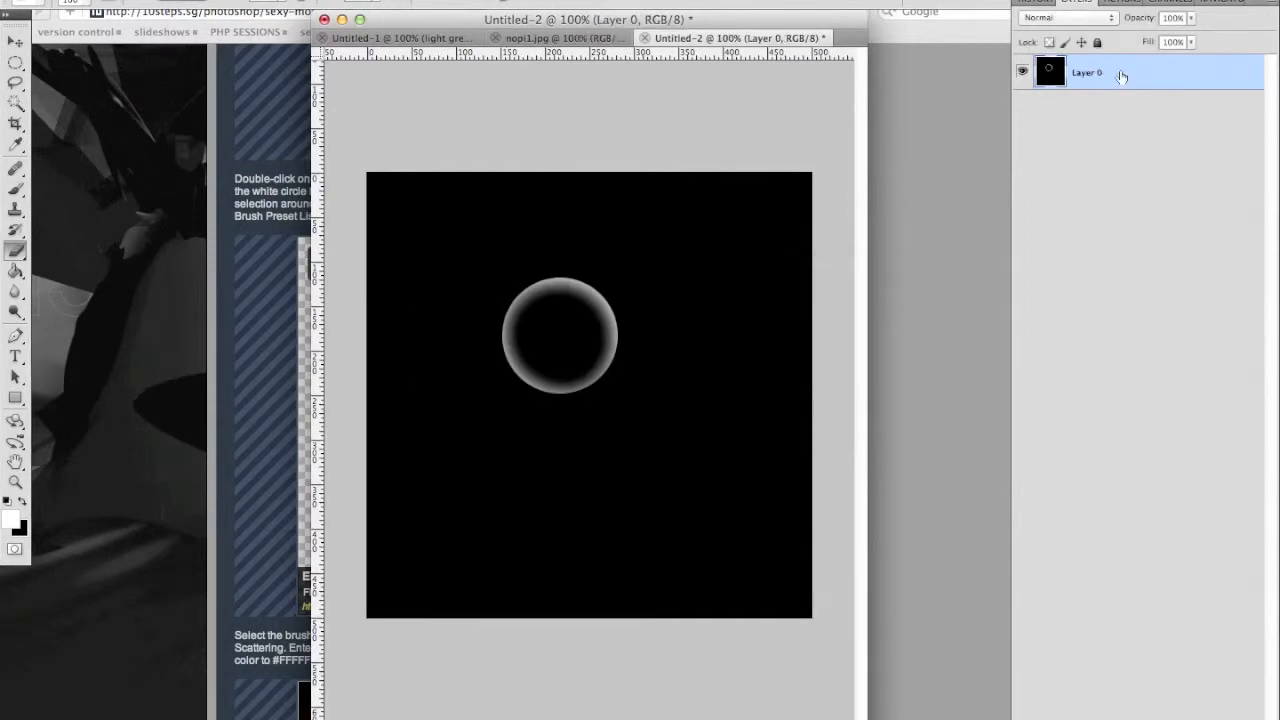
Step: Recheck the tutorial in Safari, revert the Photoshop document to its original blank snapshot and fill it with black using the Paint Bucket
key("super+Tab")
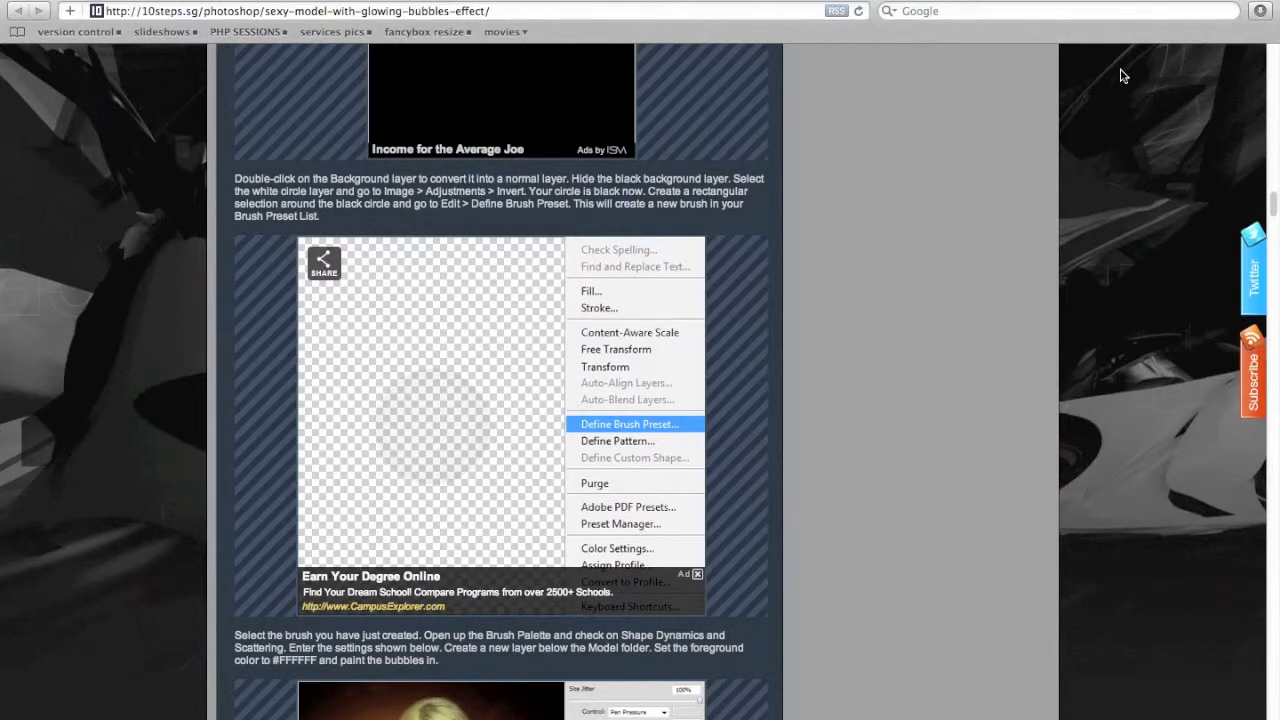
key("super+Tab")
left_click(1040, 6)
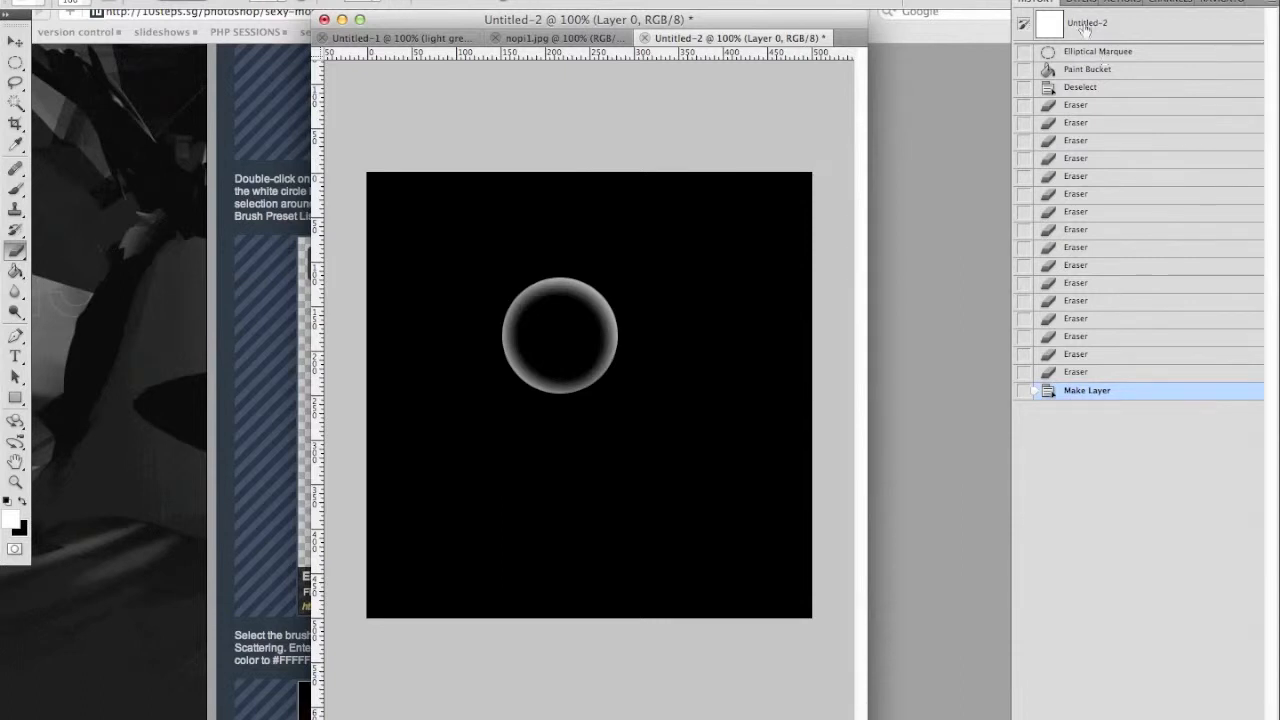
left_click(1086, 69)
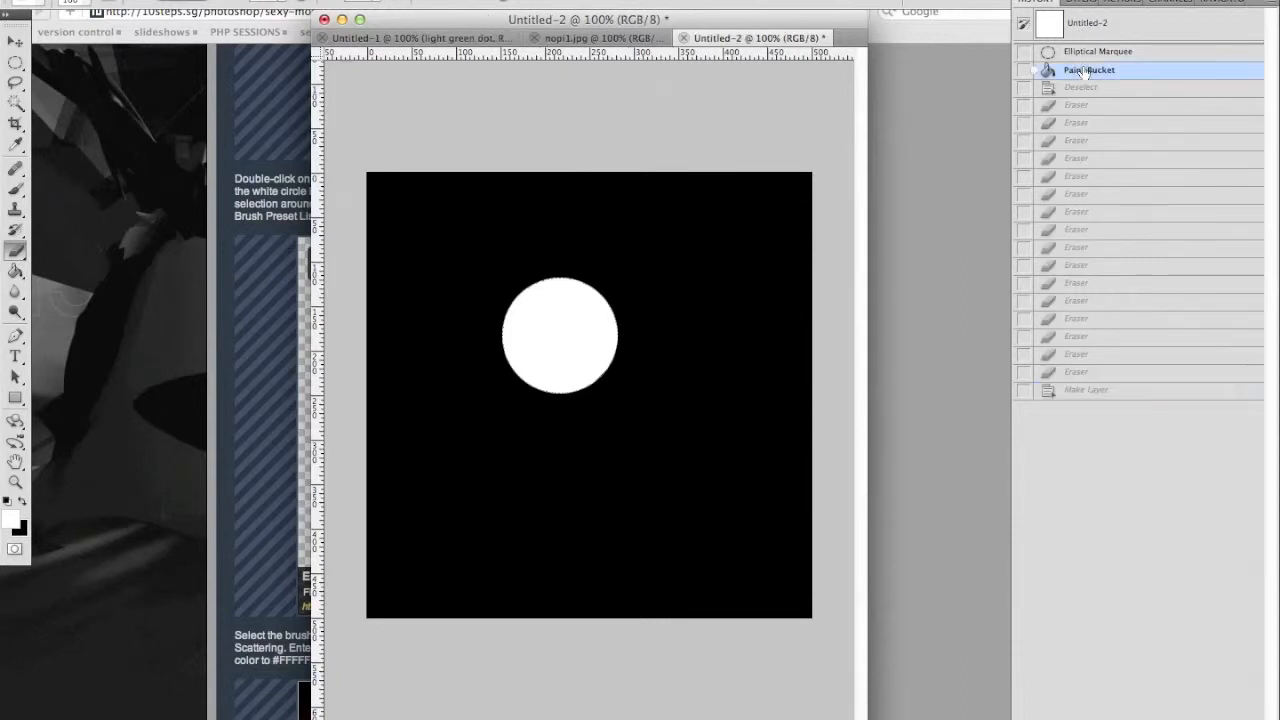
left_click(1086, 52)
left_click(1086, 24)
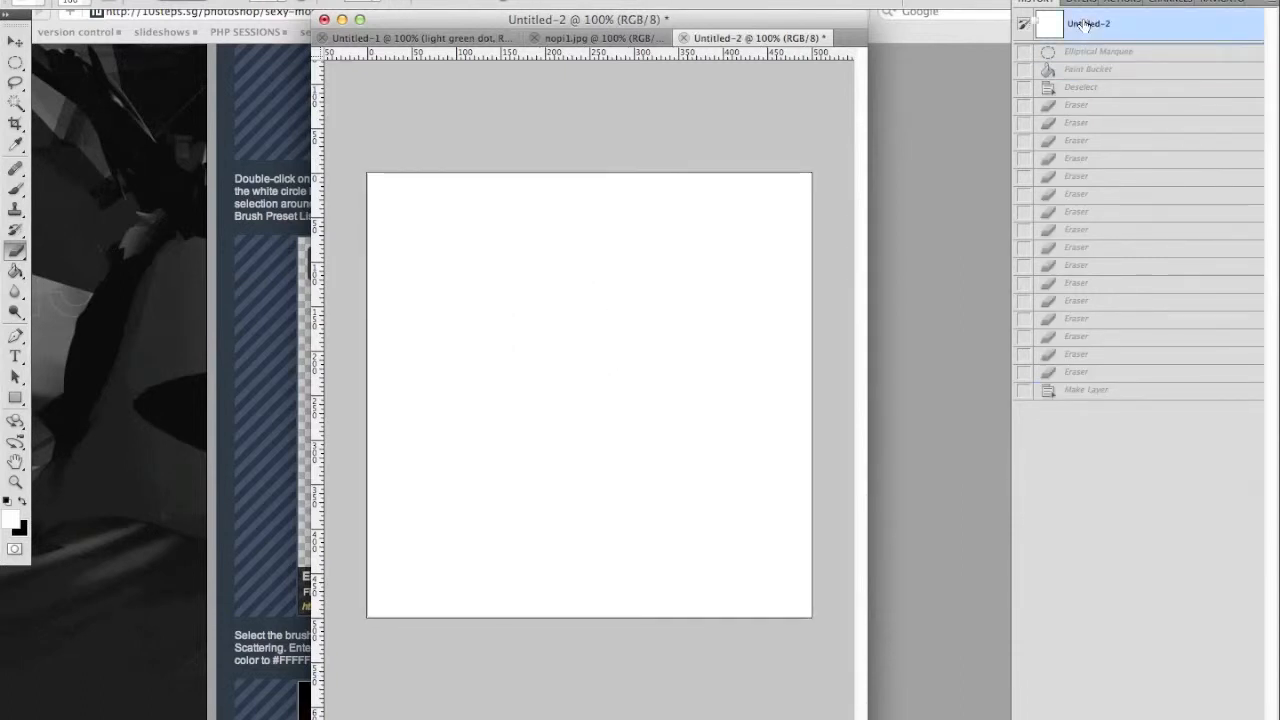
key("x")
key("g")
left_click(716, 443)
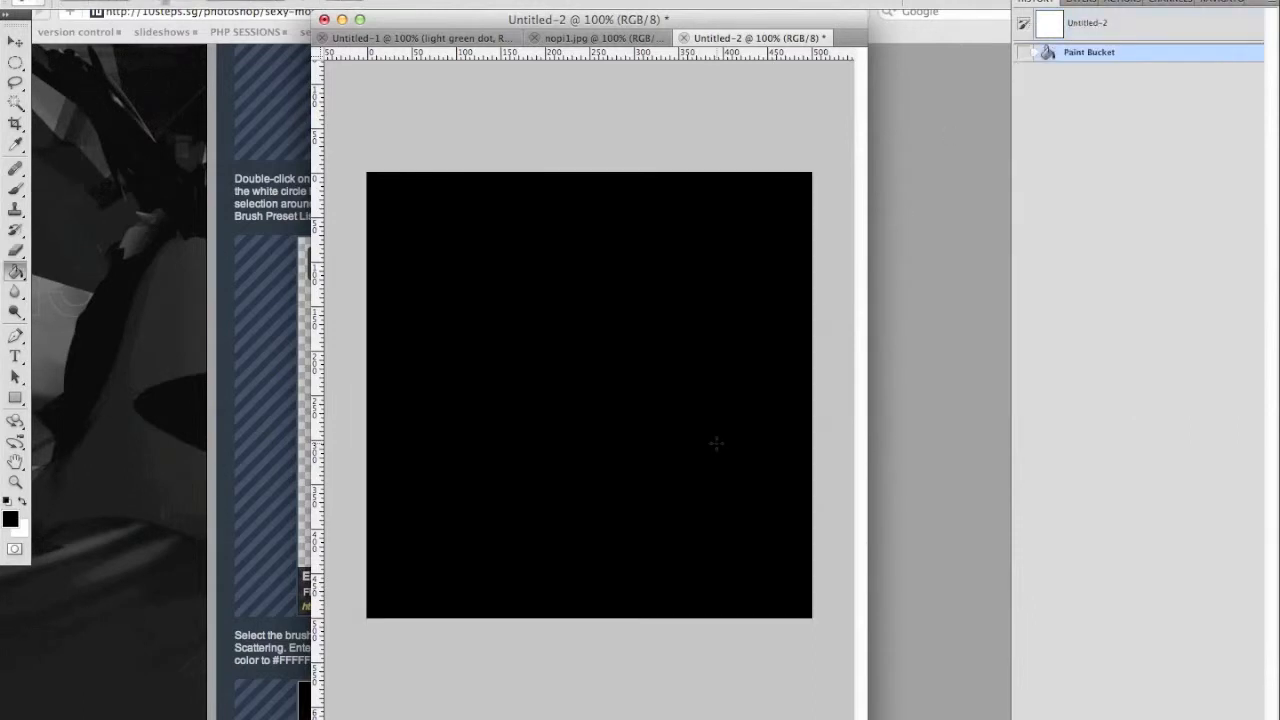
Step: Add a new layer above the black Background and make a circular selection of about 130×130 pixels on it
left_click(1080, 4)
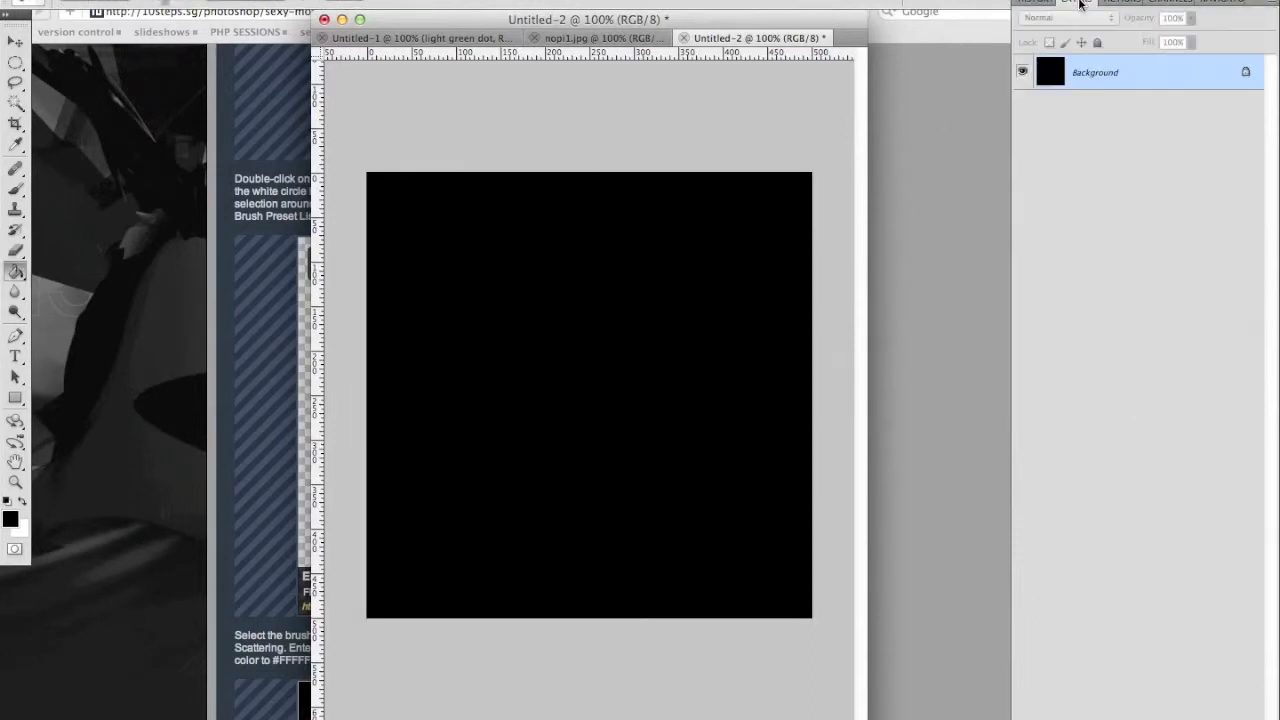
key("ctrl+shift+n")
key("Return")
key("m")
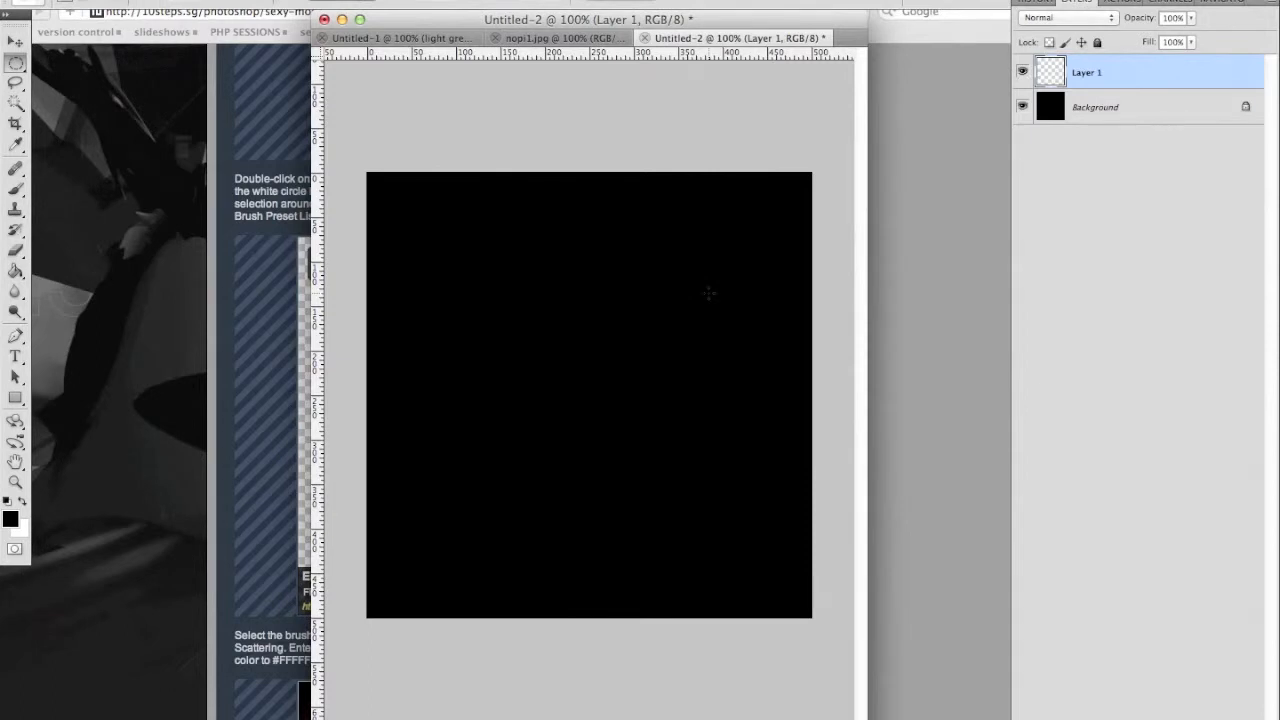
left_click_drag(708, 293, 814, 410)
left_click_drag(732, 337, 643, 385)
Step: Fill the circular selection on the new layer with white using the Paint Bucket
key("g")
left_click(643, 385)
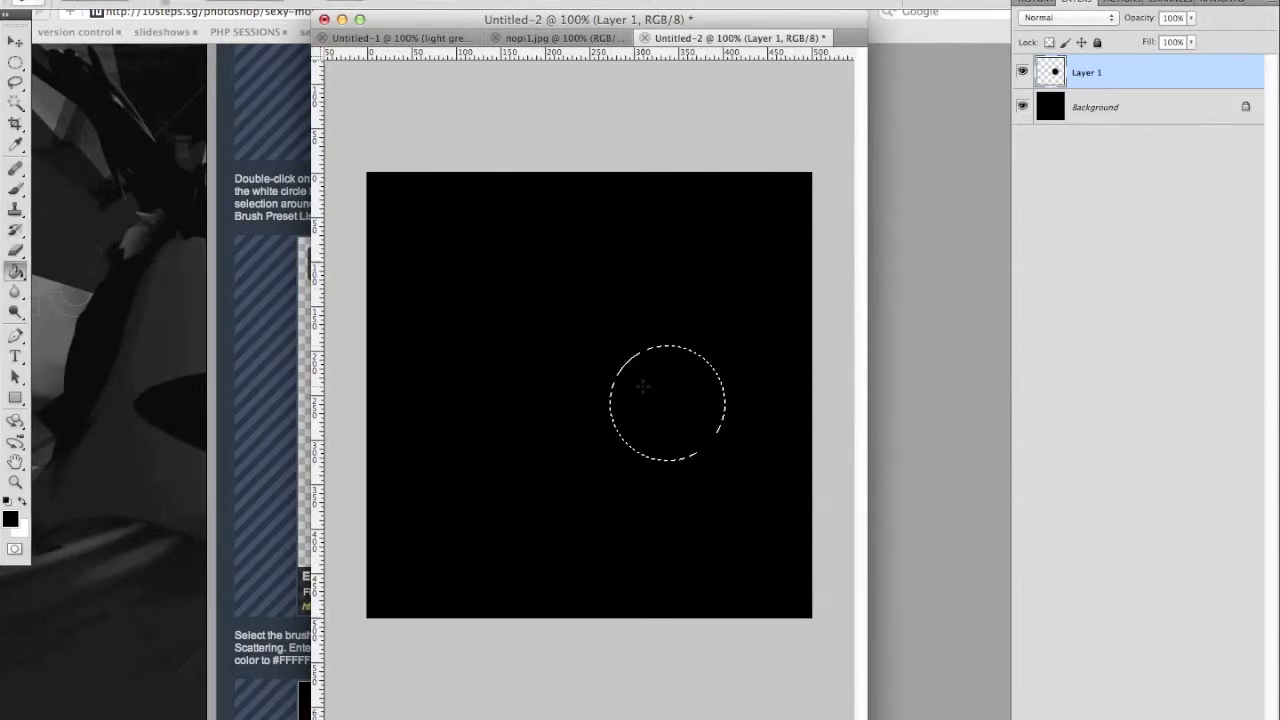
key("x")
left_click(643, 387)
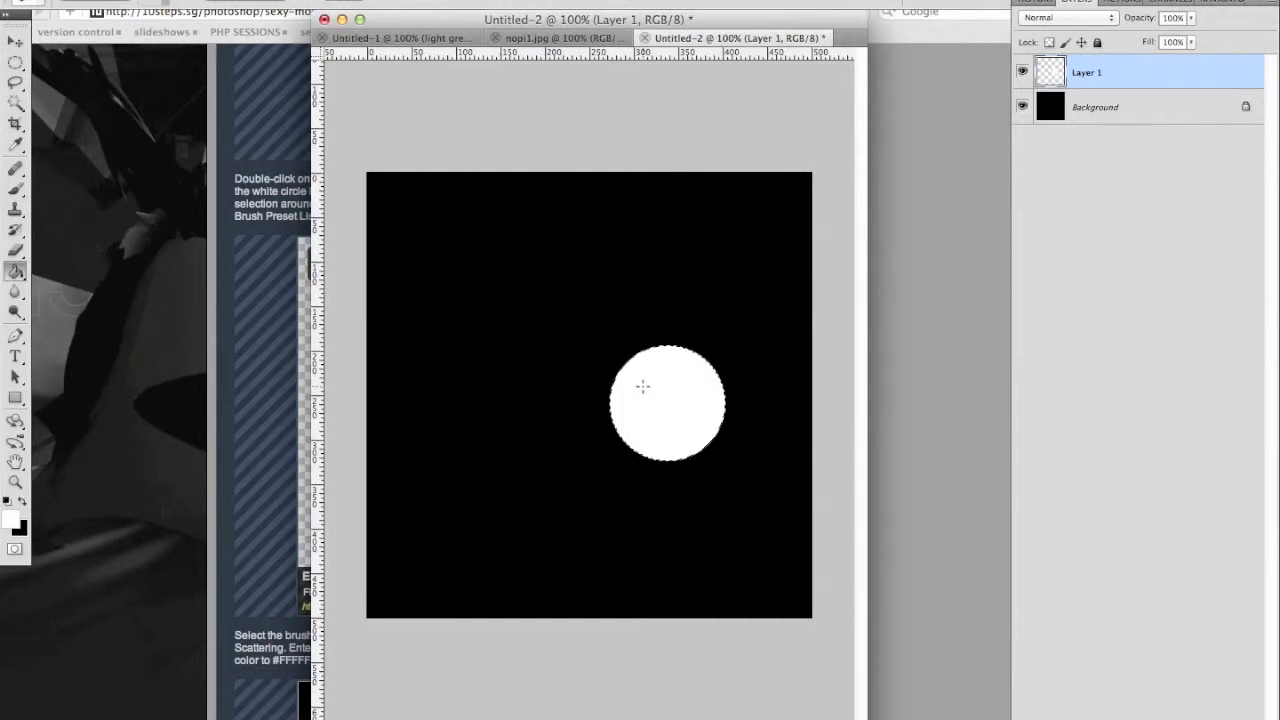
Step: Remove the selection and erase the white circle's centre with the soft round Eraser, leaving a fading ring
key("super+d")
mouse_move(659, 406)
left_mouse_down()
mouse_move(672, 420)
mouse_move(641, 405)
mouse_move(672, 356)
mouse_move(712, 375)
mouse_move(698, 435)
mouse_move(672, 431)
left_mouse_up()
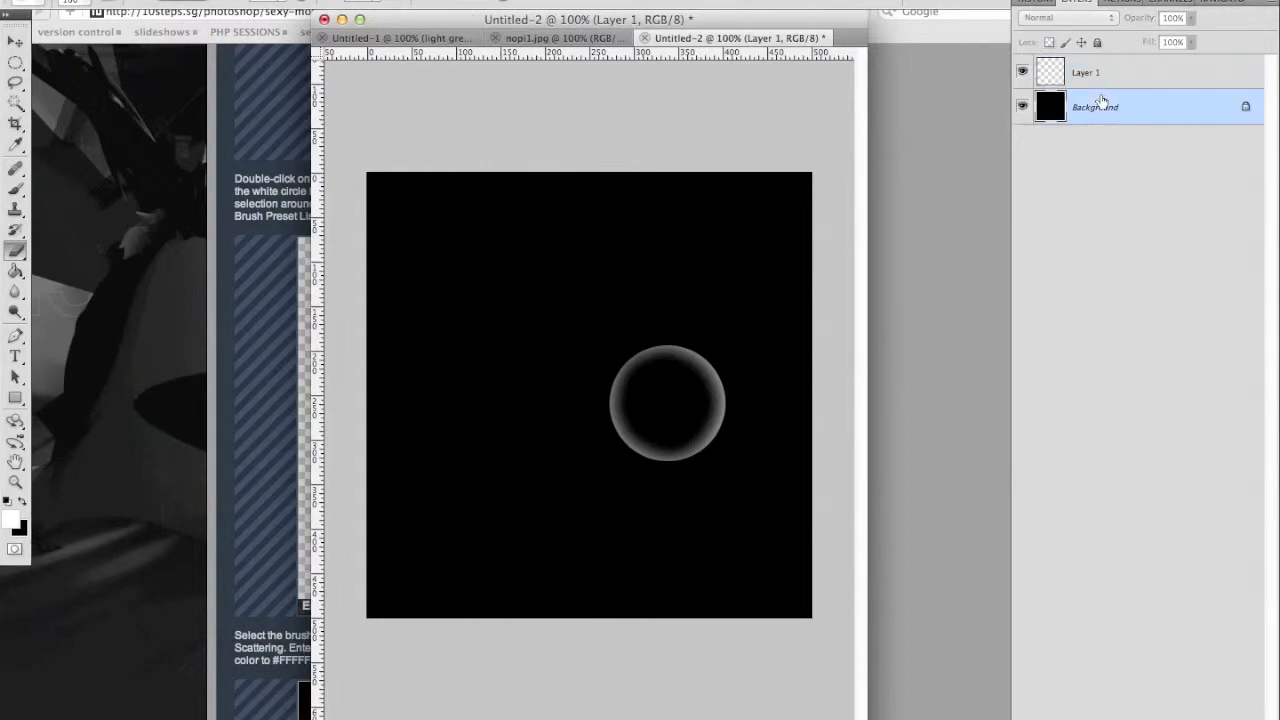
Step: Convert the black Background into a normal layer and hide it, checking the tutorial in Safari
double_click(1100, 105)
key("Escape")
key("super+Tab")
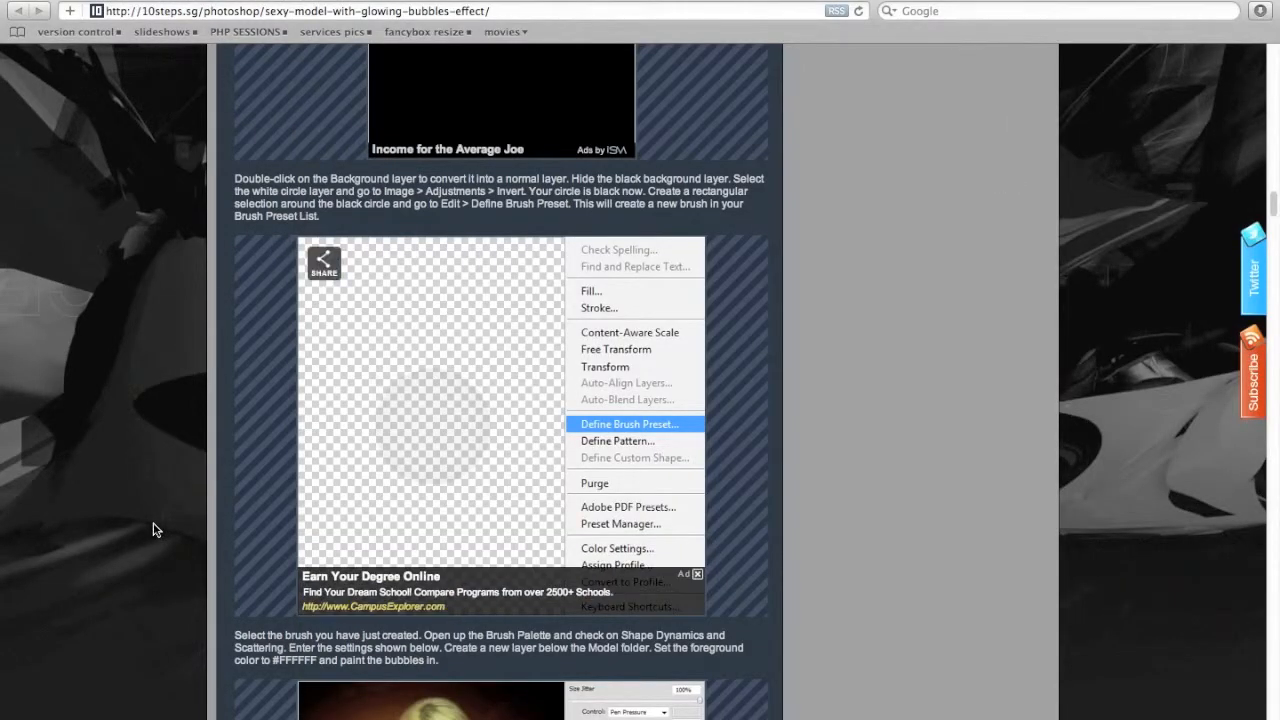
key("super+Tab")
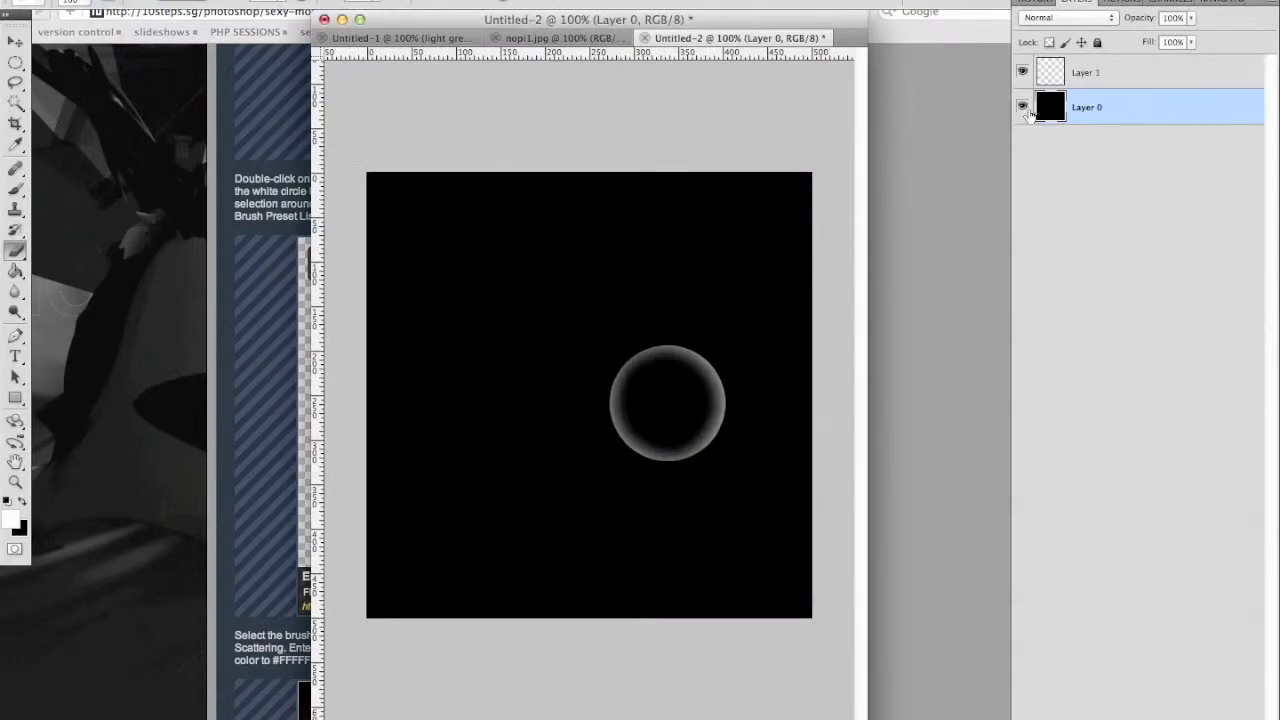
left_click(1022, 107)
Step: Invert the circle's layer, Layer 1, so the ring turns black, following the tutorial in Safari
key("super+Tab")
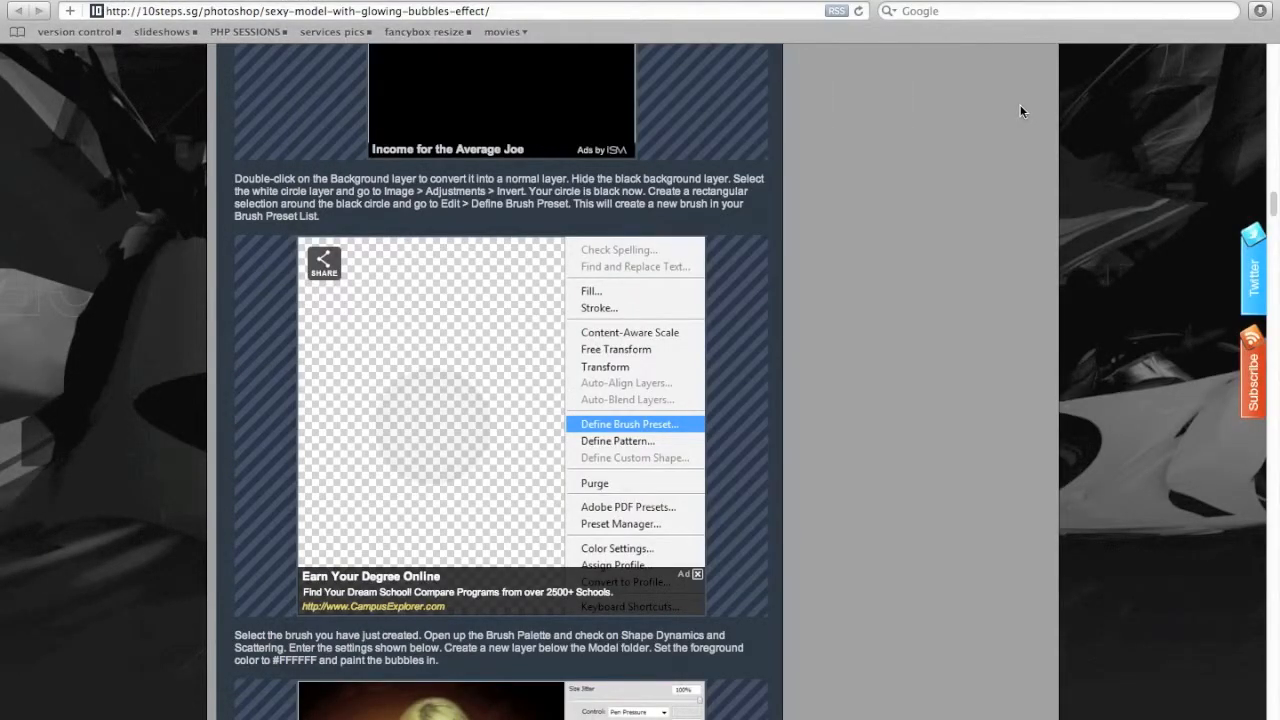
key("super+Tab")
left_click(1090, 70)
key("Tab")
key("super+Tab")
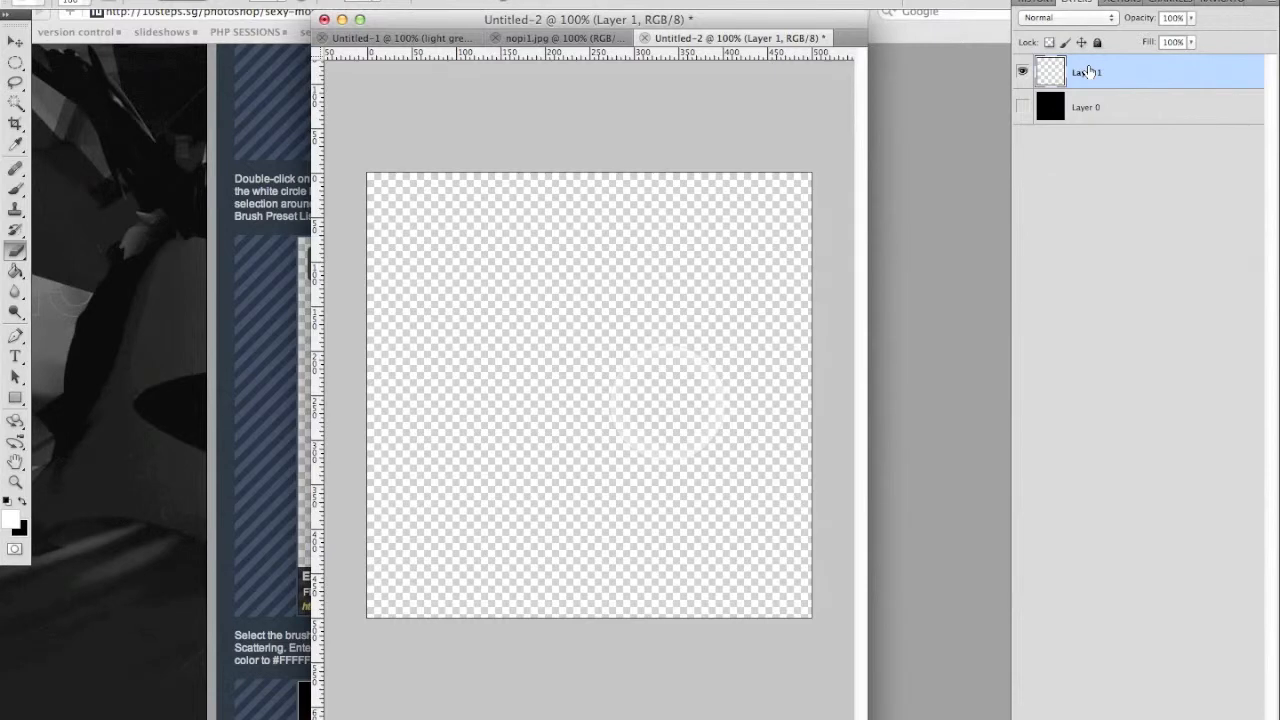
key("super+i")
Step: Make a rectangular selection of about 220×175 pixels around the inverted circle, as the tutorial in Safari instructs
key("super+Tab")
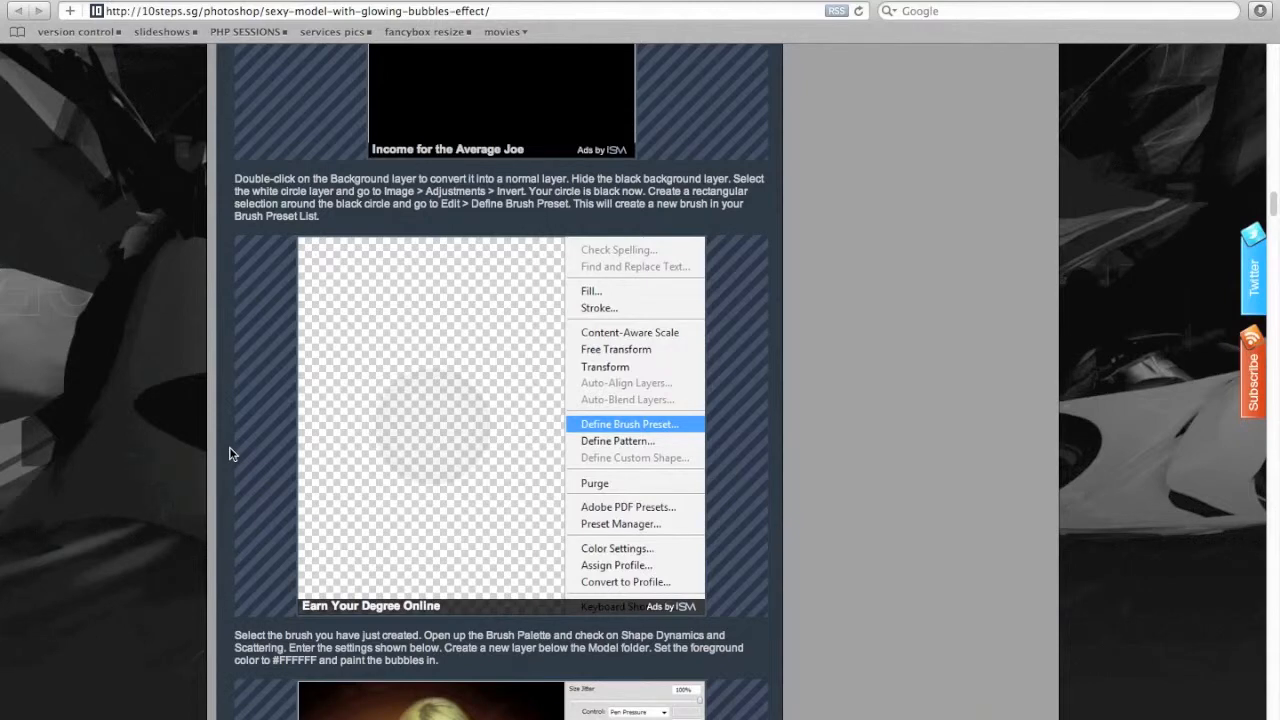
key("super+Tab")
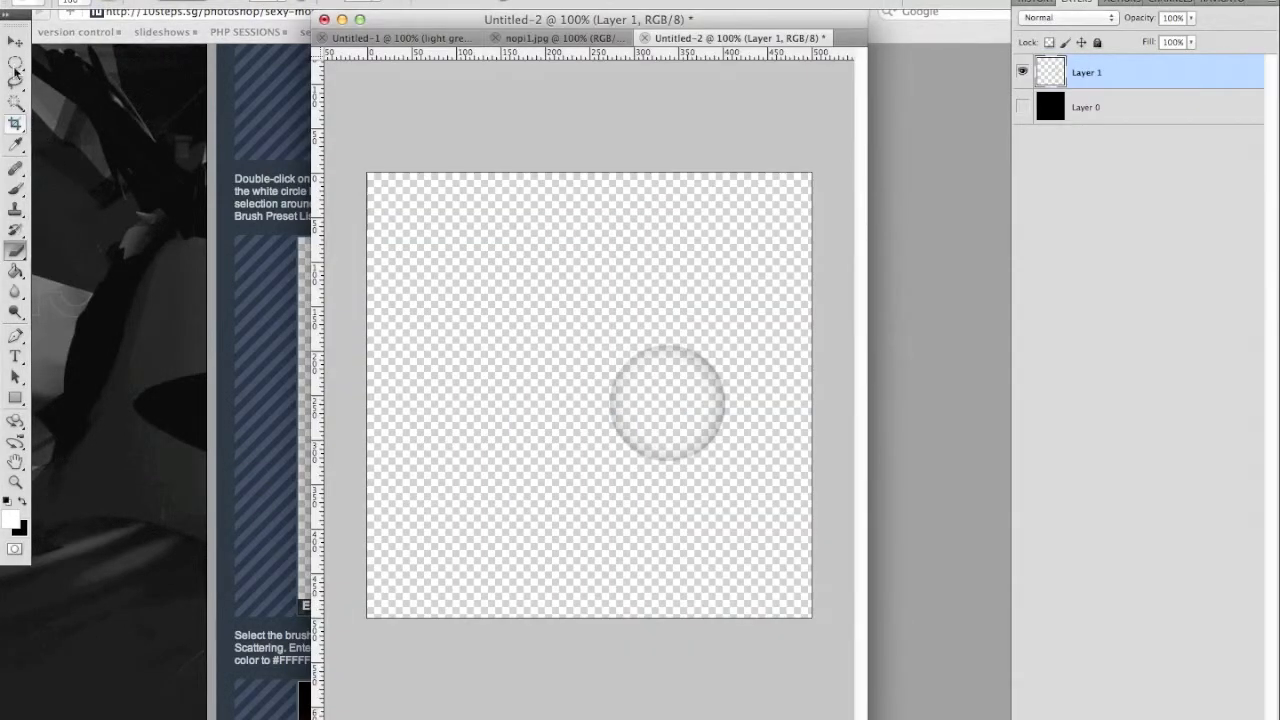
left_click_drag(14, 61, 60, 62)
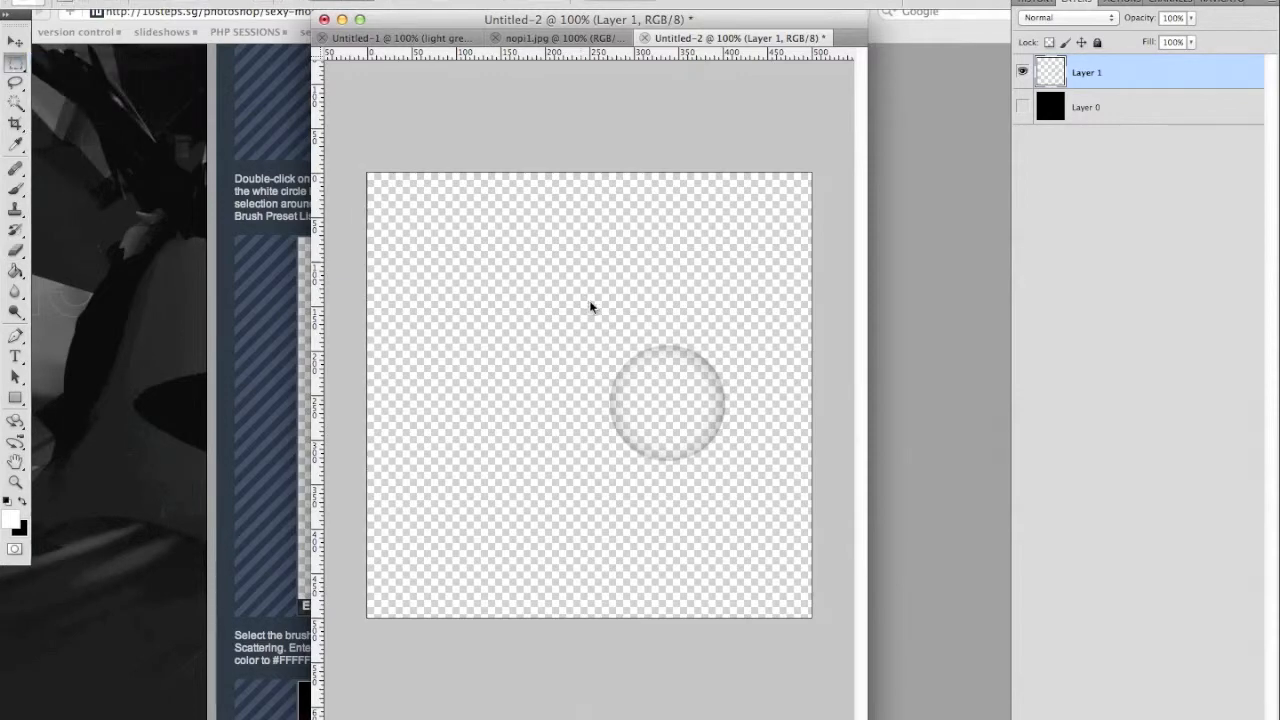
left_click_drag(575, 331, 772, 488)
Step: Define the selected circle as a brush preset named "cicle", checking the tutorial in Safari first
key("super+Tab")
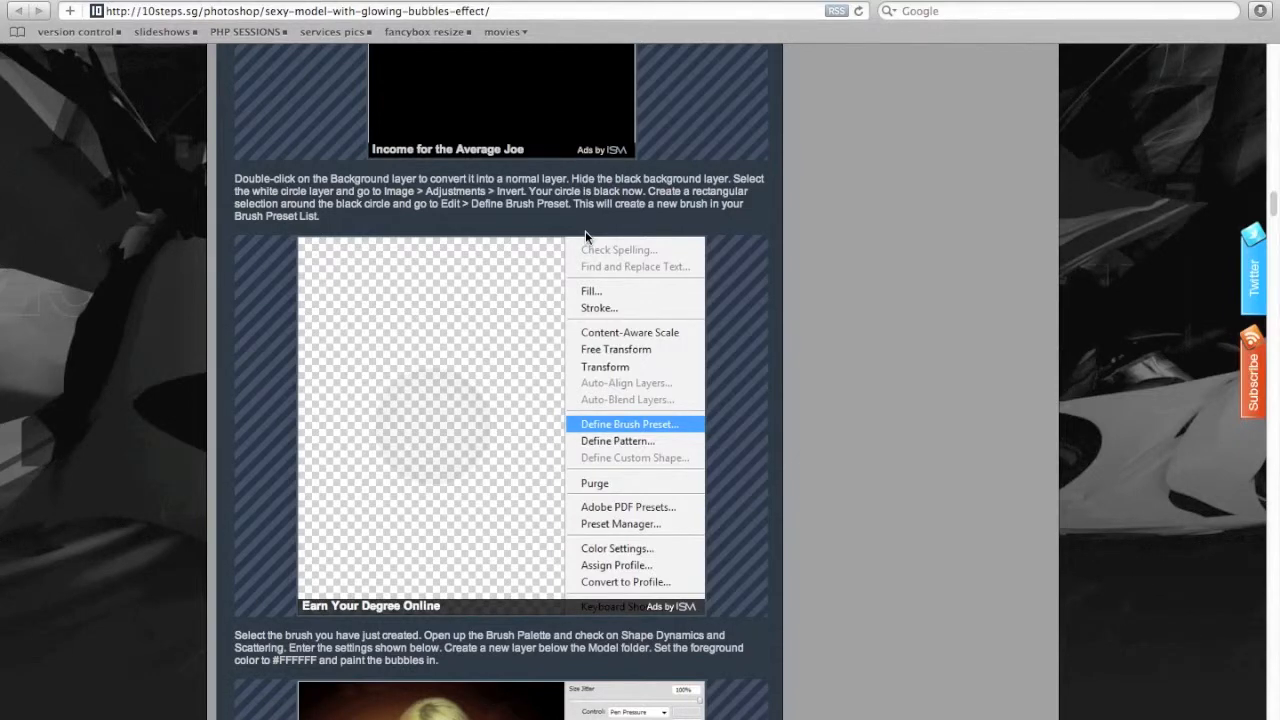
key("super+Tab")
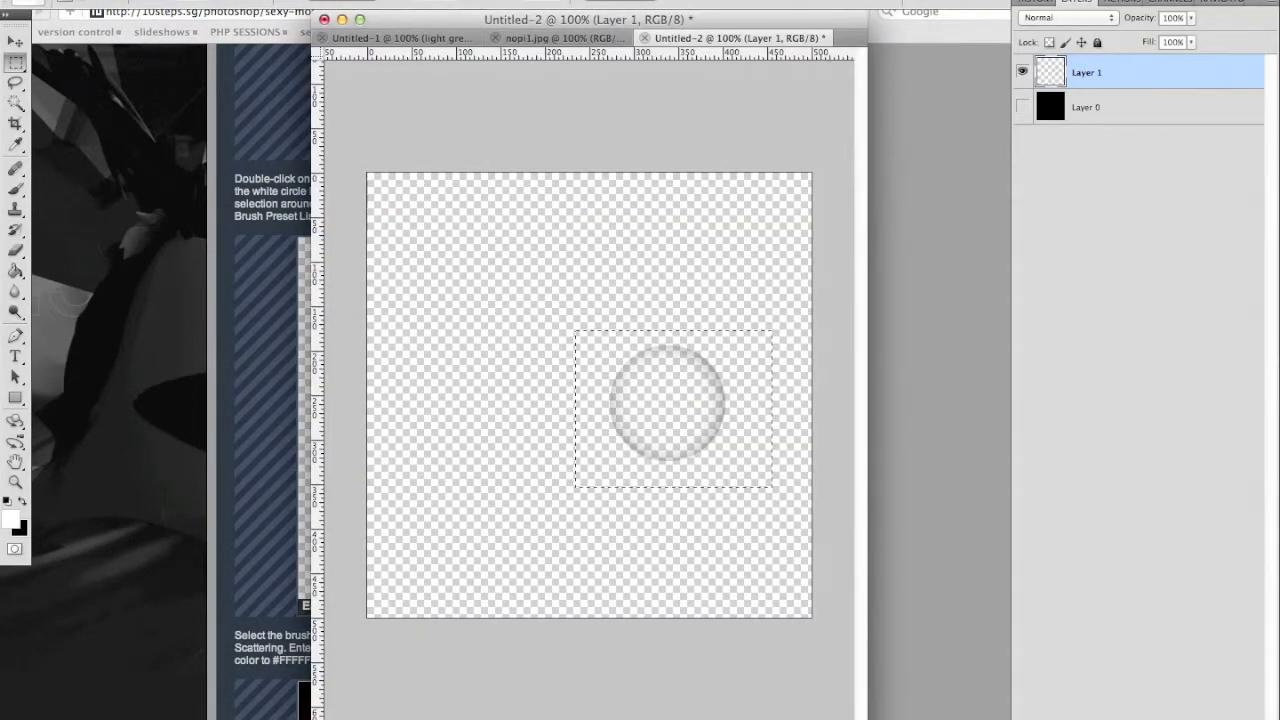
left_click(180, 1)
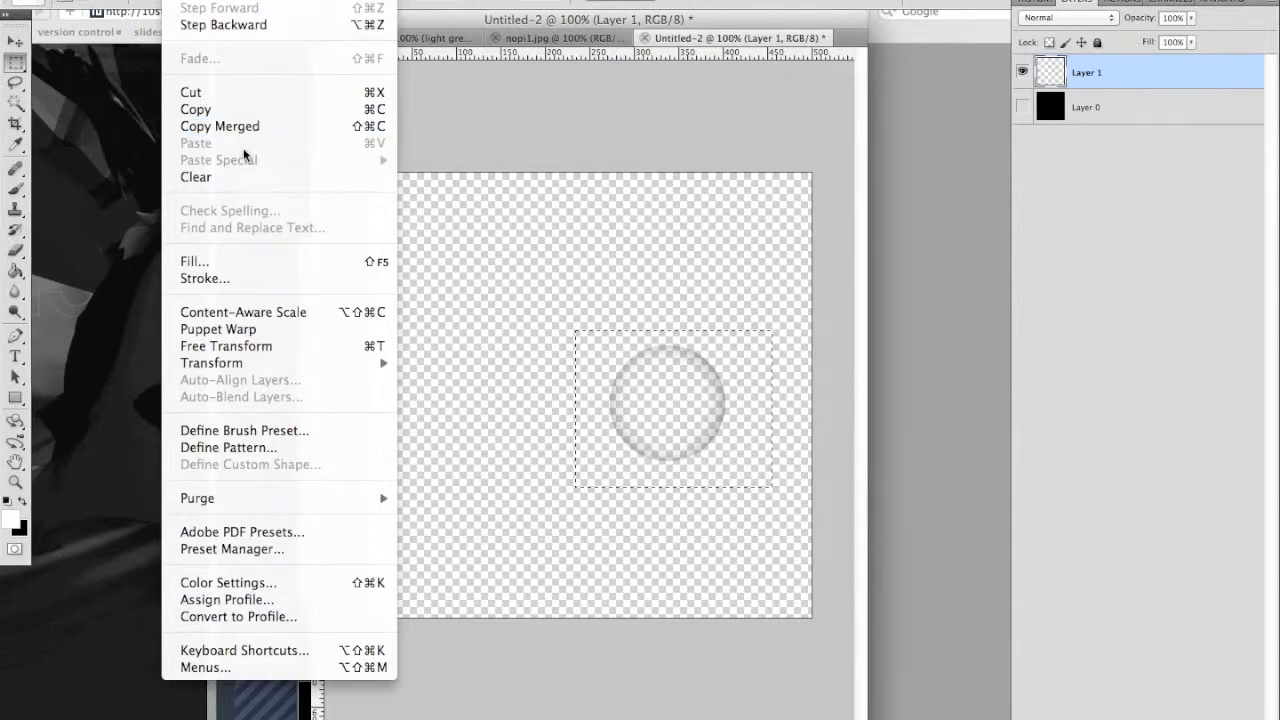
left_click(240, 432)
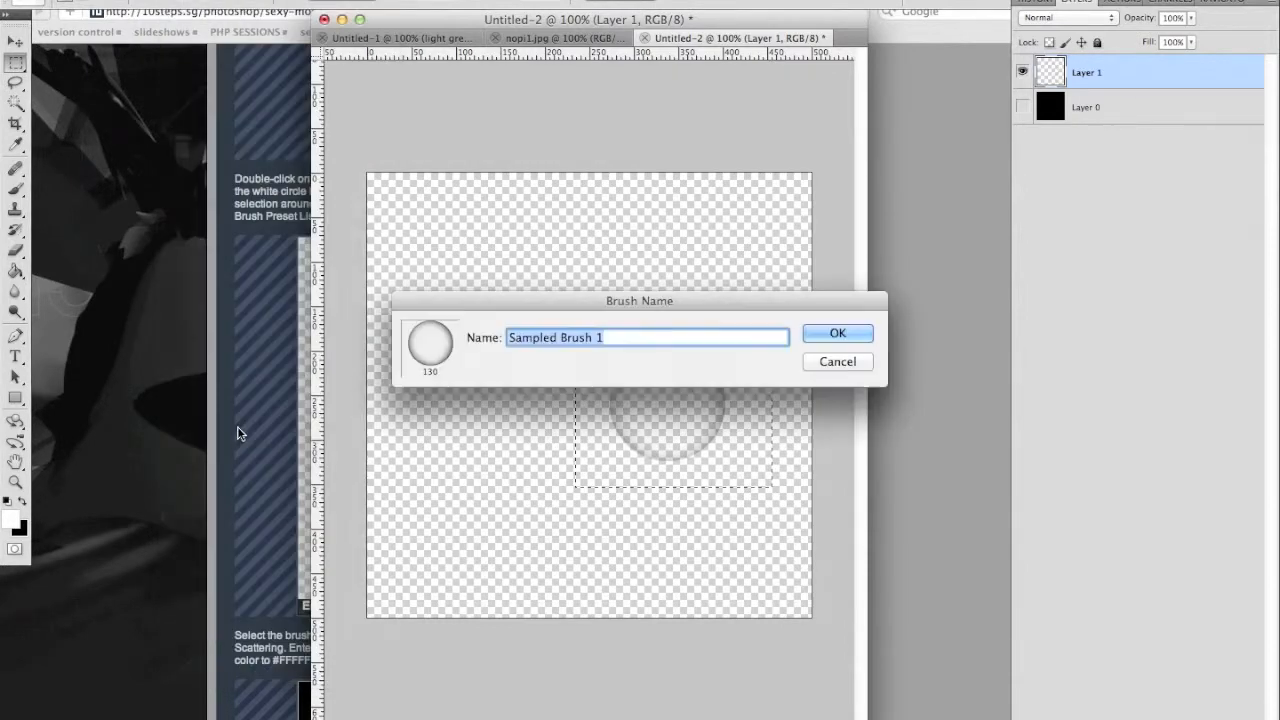
type("circle")
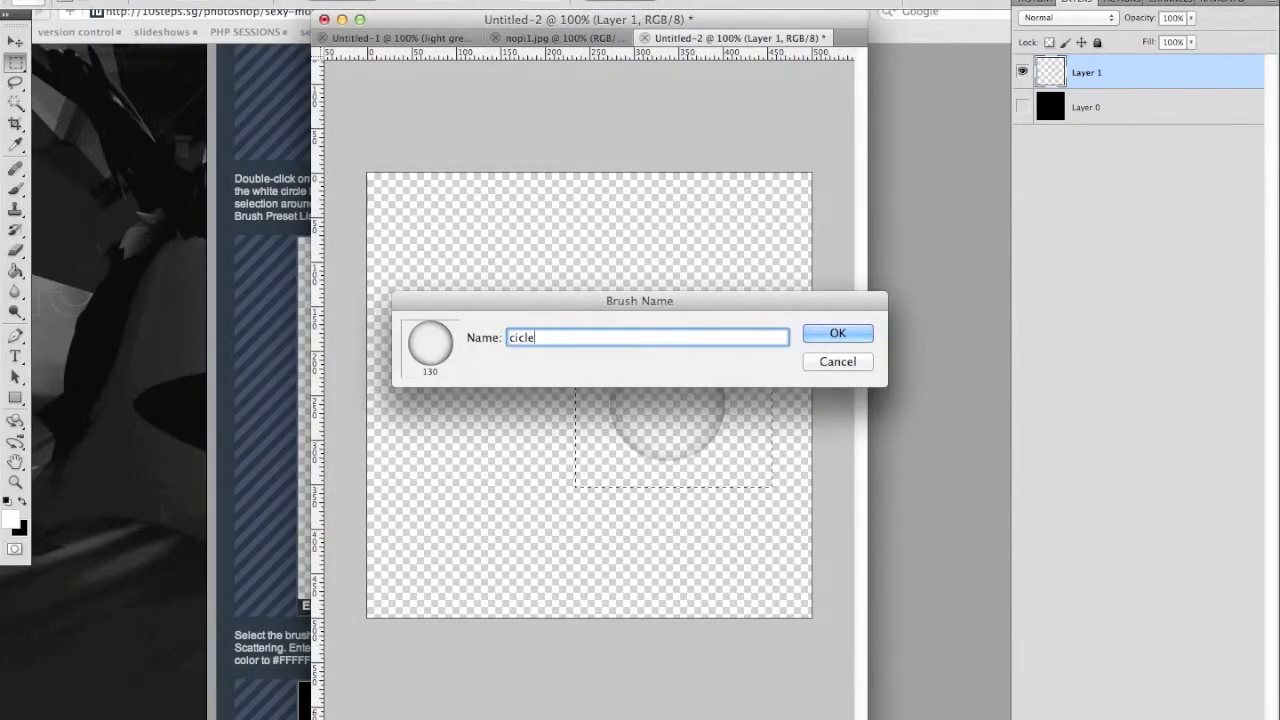
key("Return")
Step: Switch to the Untitled-1 document and pick the 130 px circle brush for the Brush tool, following the tutorial in Safari
left_click(190, 450)
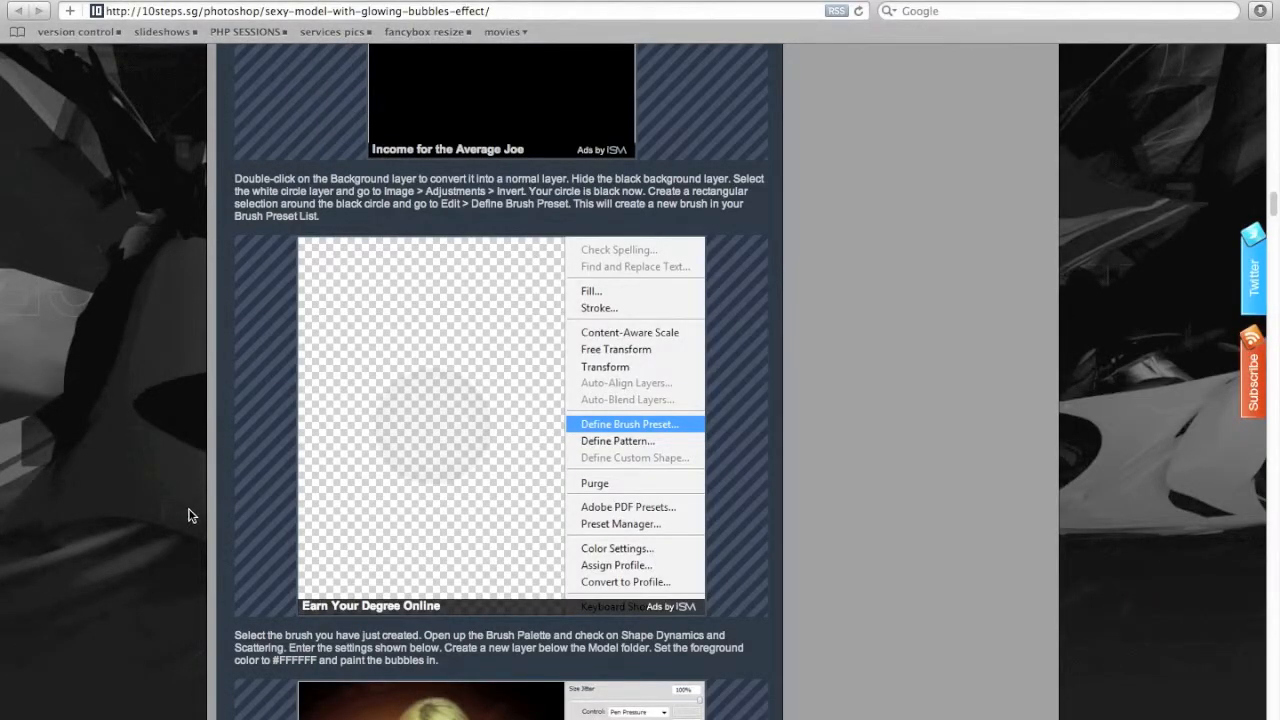
scroll(183, 533, "down", 5)
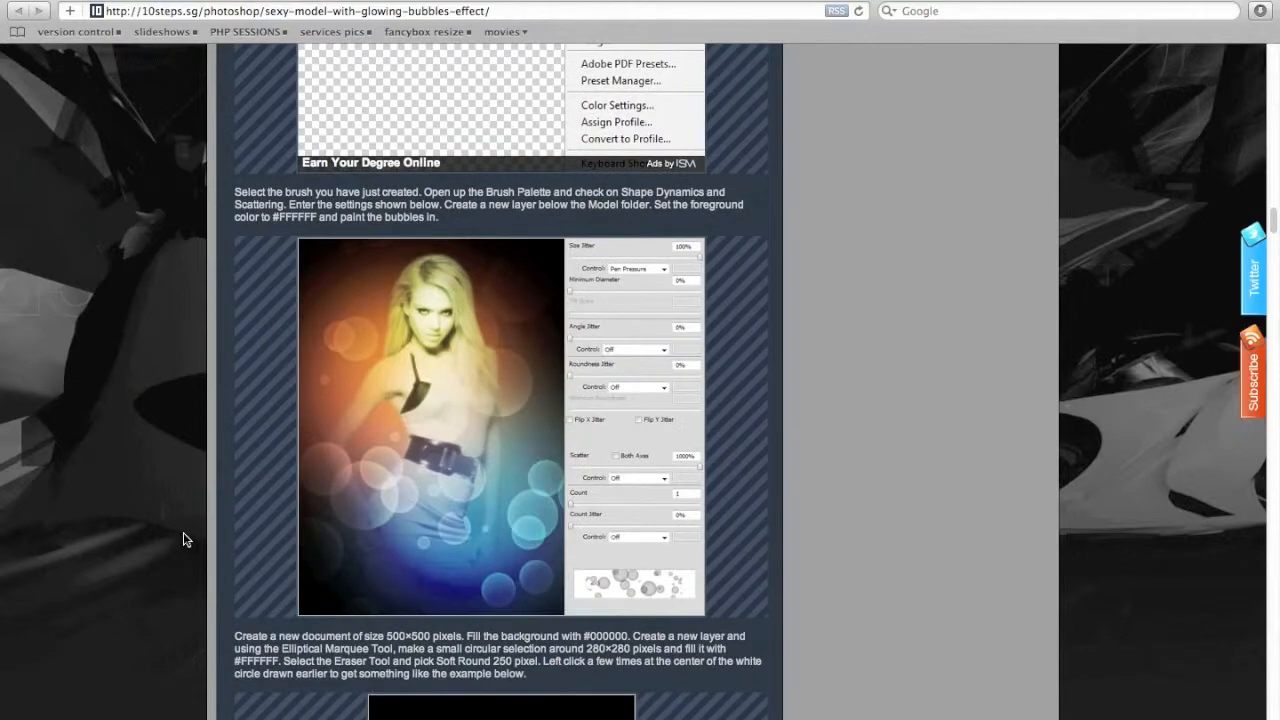
scroll(183, 533, "up", 5)
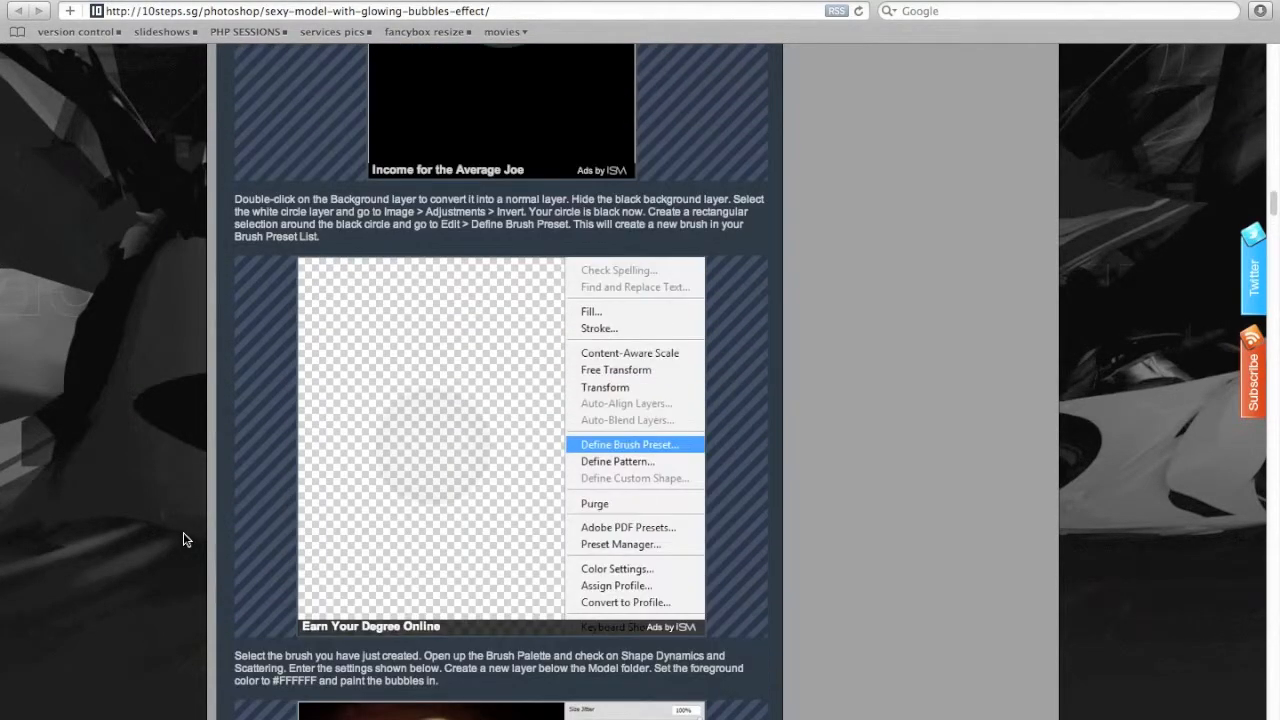
scroll(183, 532, "down", 6)
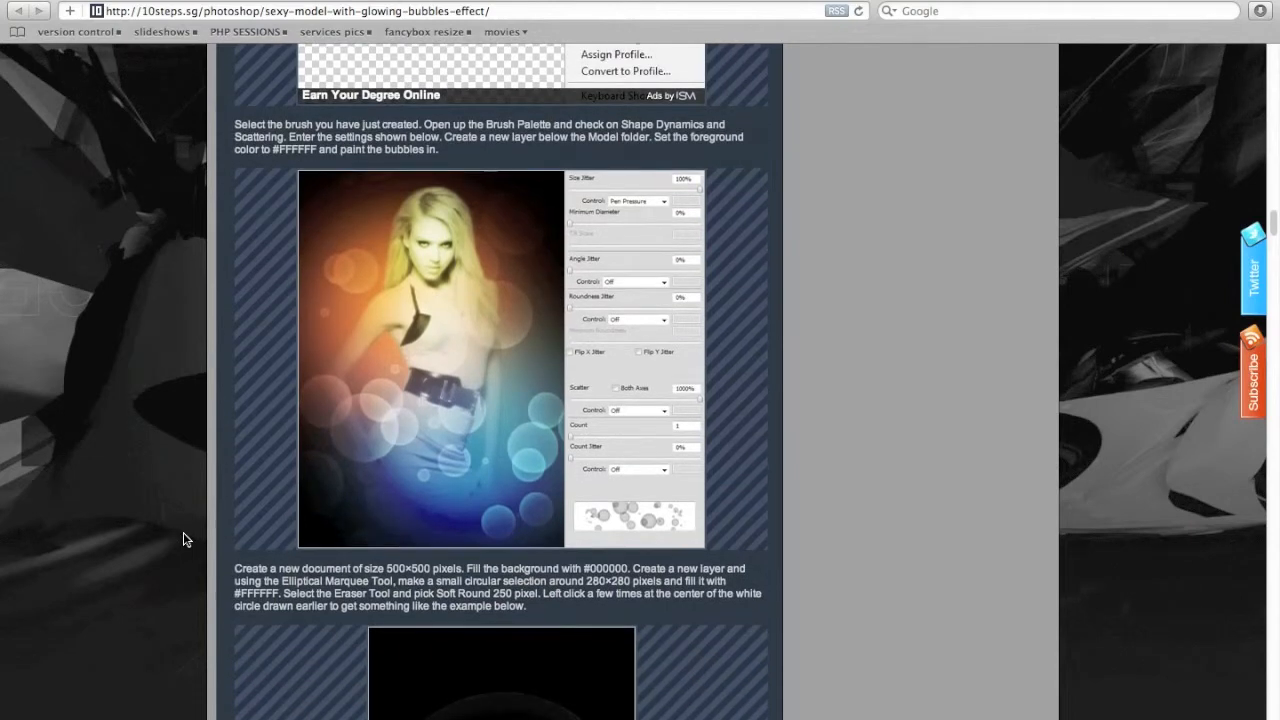
key("super+Tab")
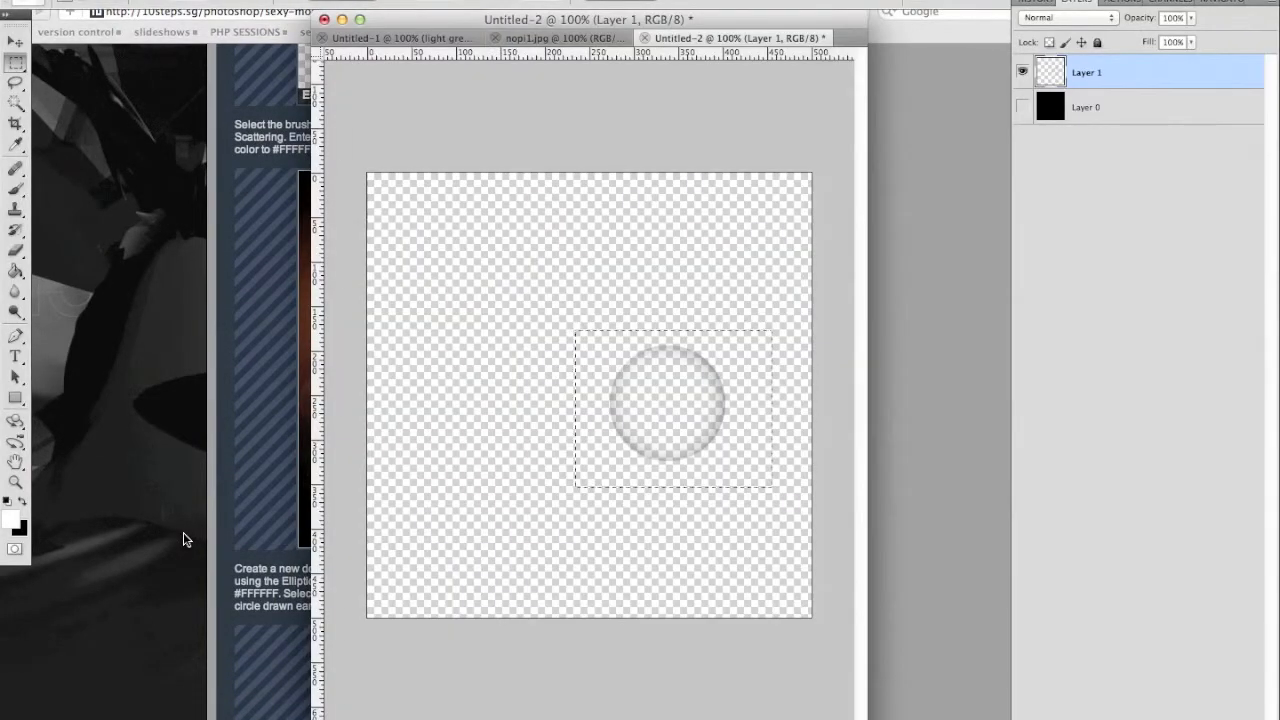
left_click(420, 39)
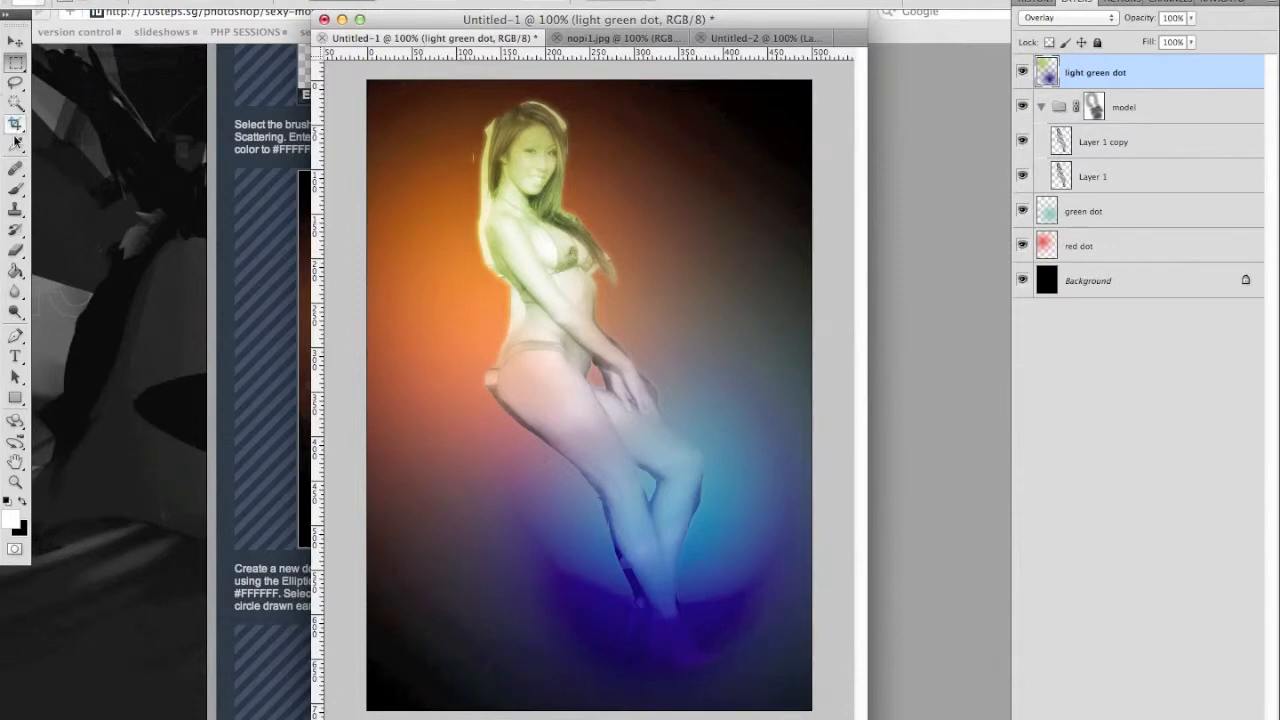
left_click(15, 188)
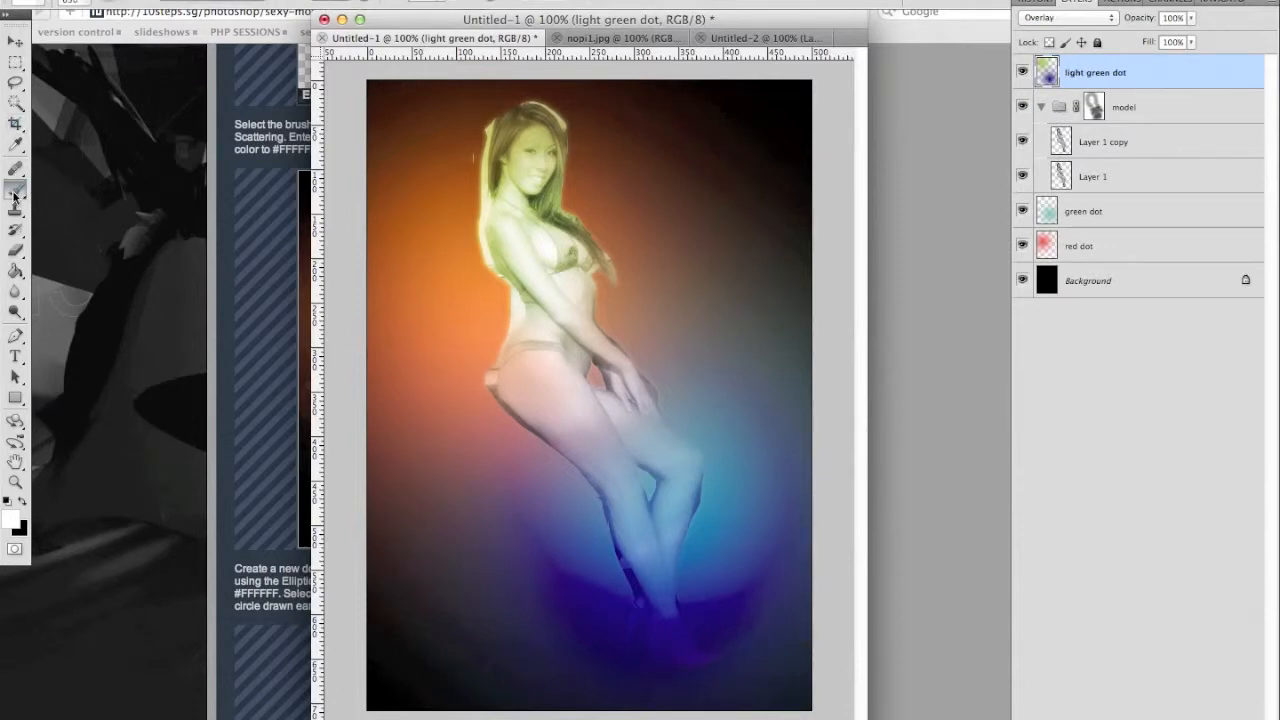
left_click(90, 6)
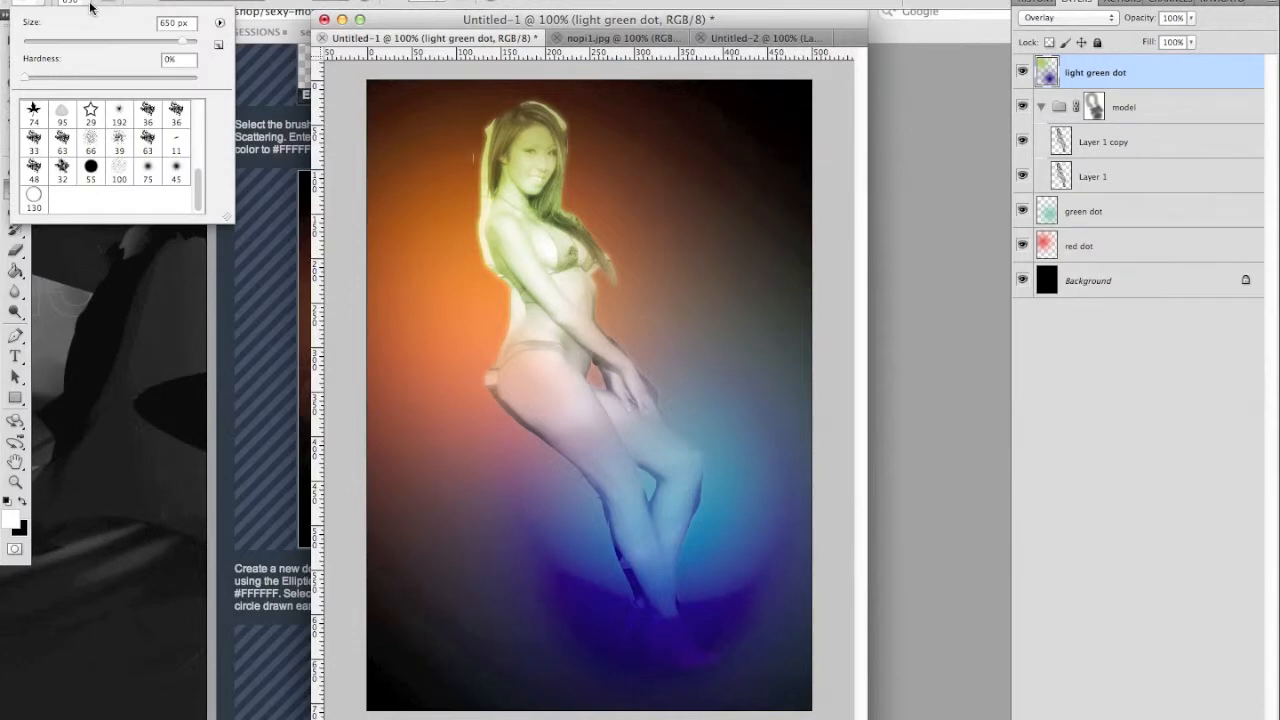
left_click(33, 197)
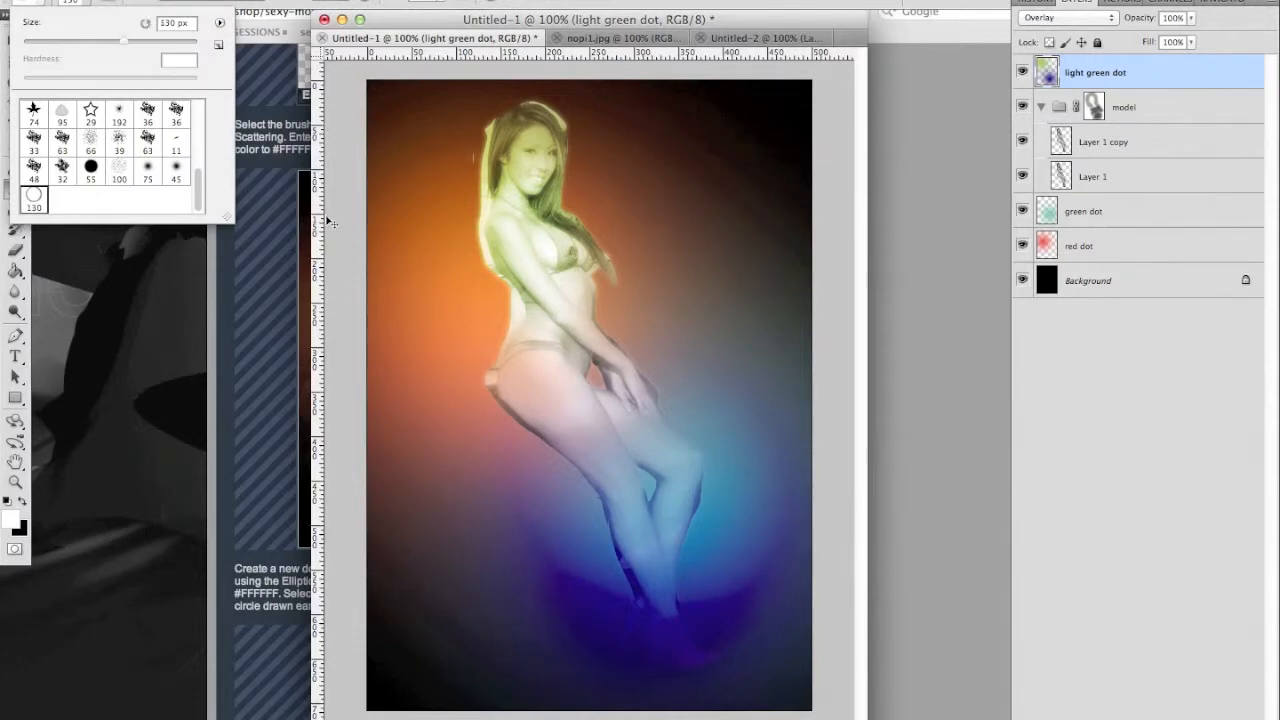
Step: Open the Brush panel and float Brush Presets separately beside the toolbox, after checking the tutorial in Safari
key("super+Tab")
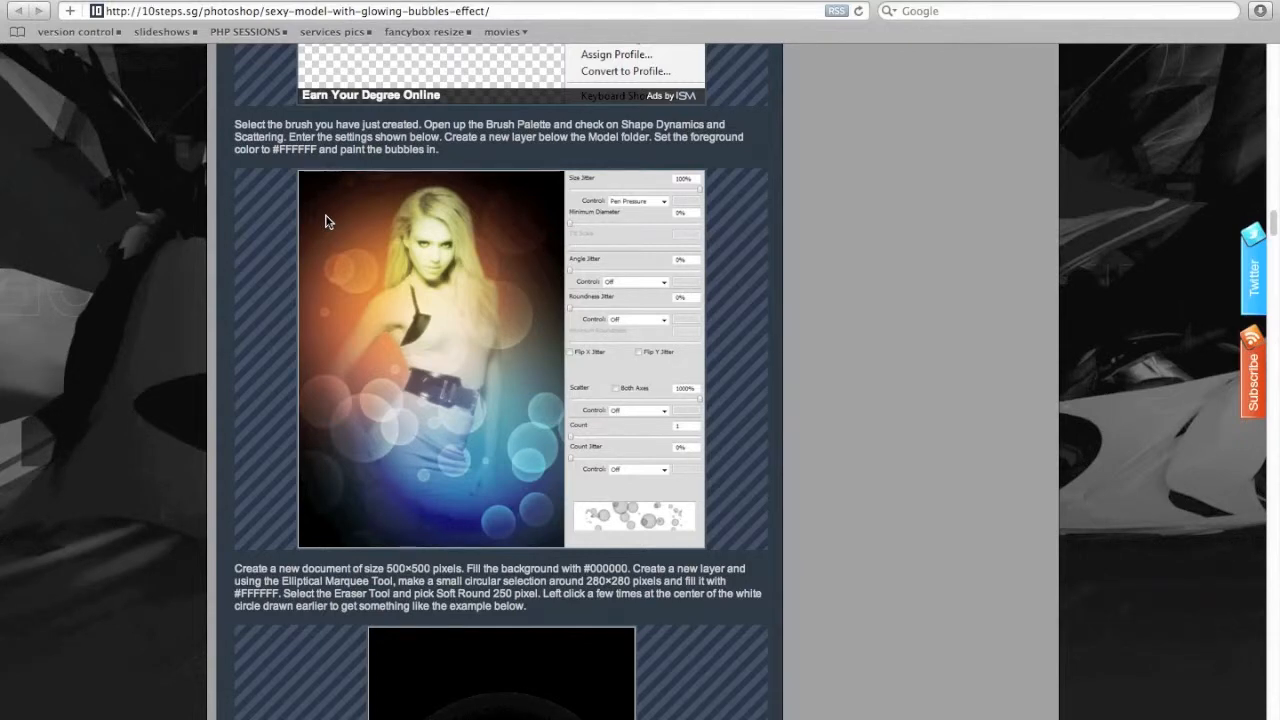
key("super+Tab")
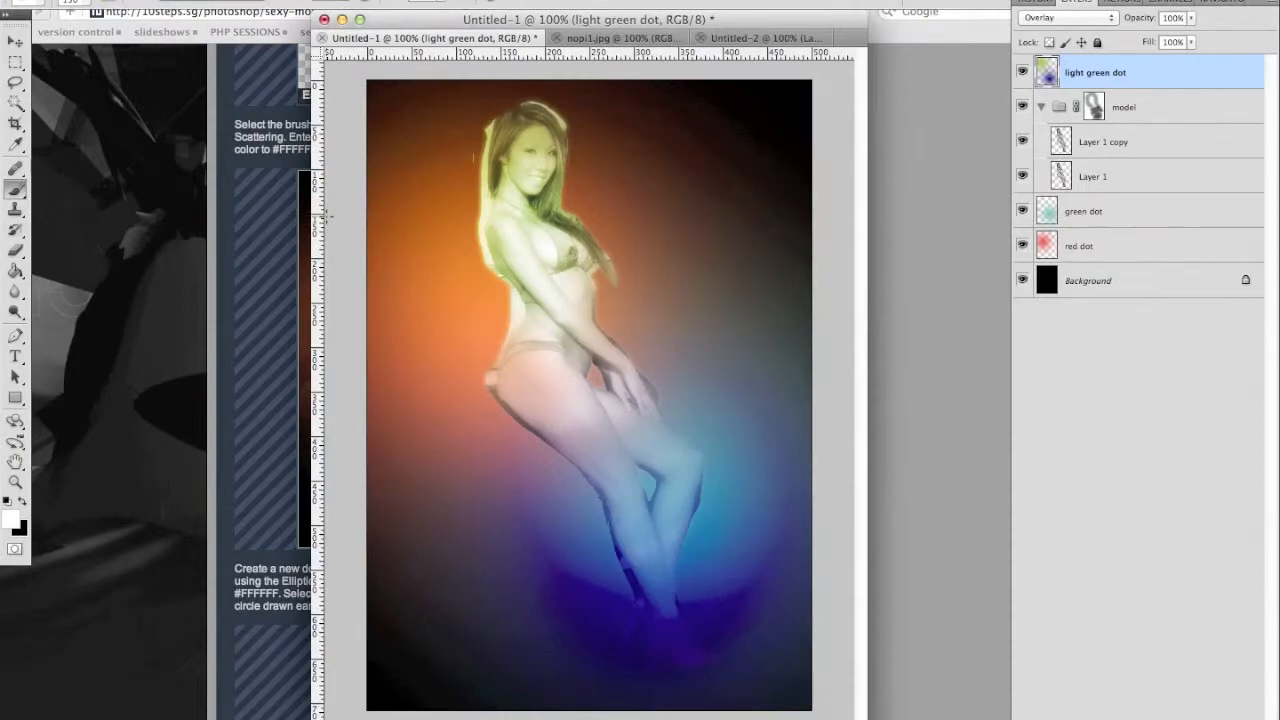
left_click(515, 0)
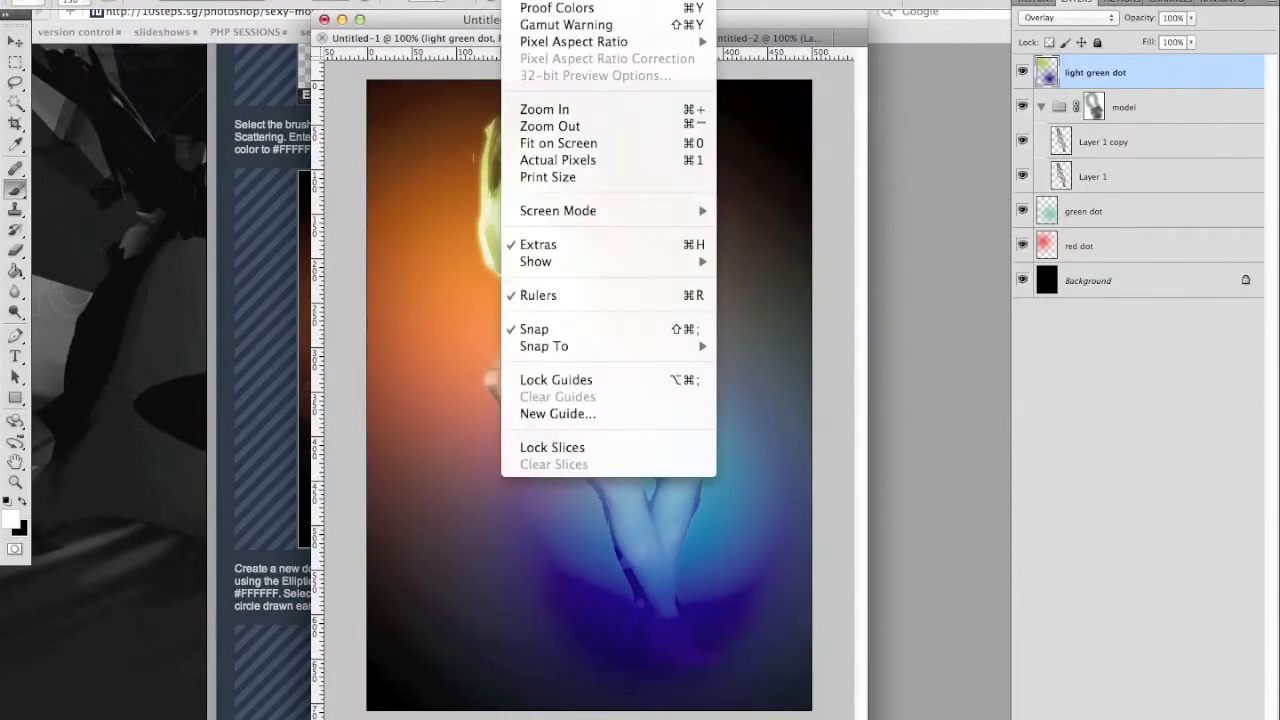
mouse_move(568, 0)
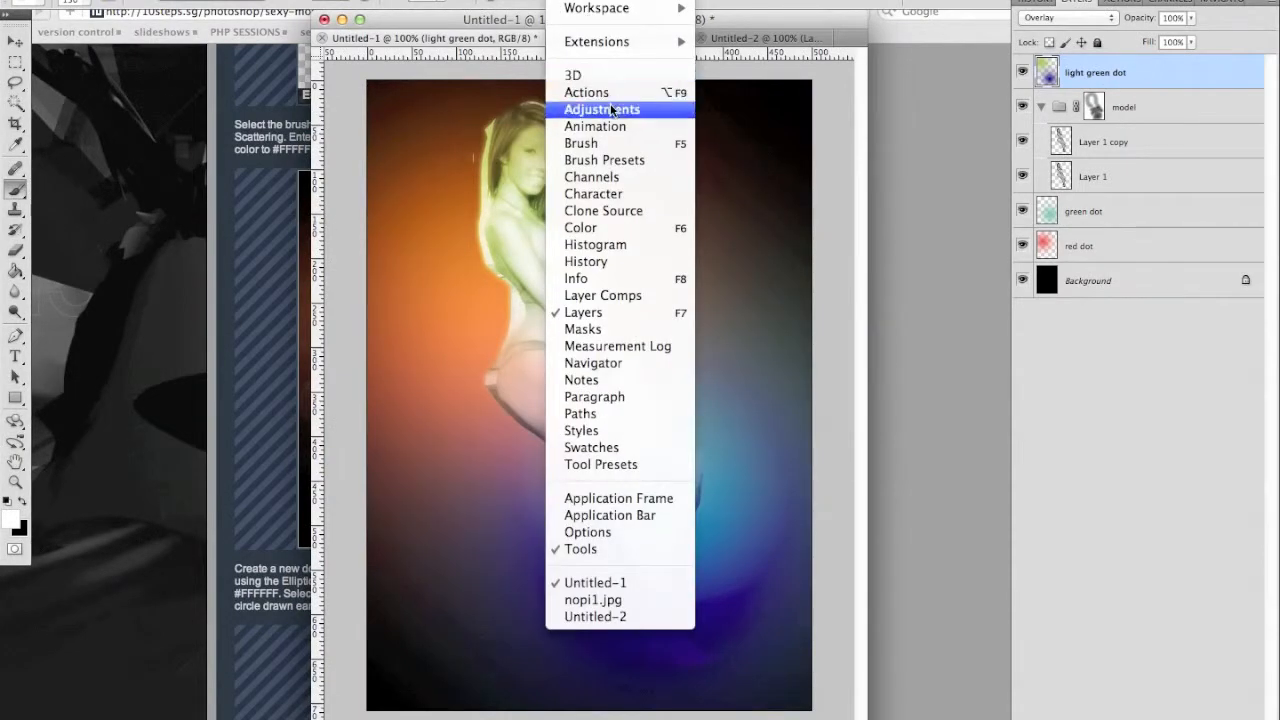
left_click(607, 143)
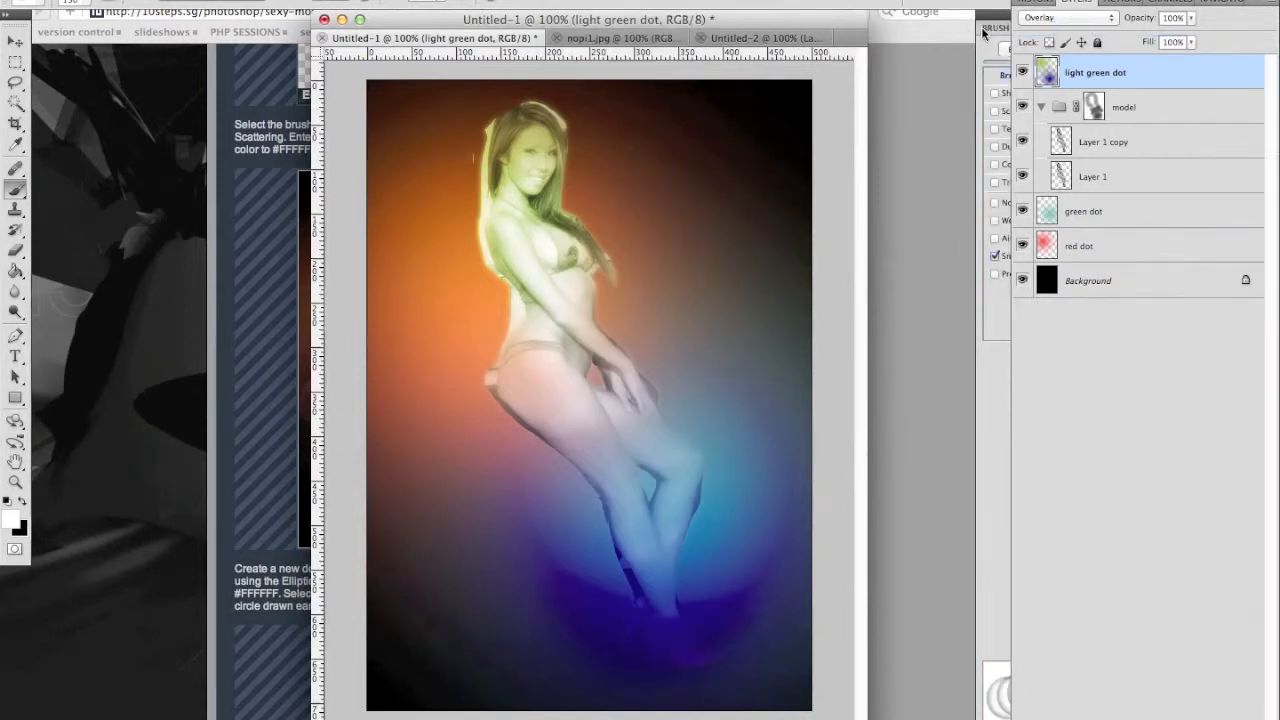
mouse_move(988, 28)
left_mouse_down()
mouse_move(635, 79)
mouse_move(246, 106)
mouse_move(53, 62)
left_mouse_up()
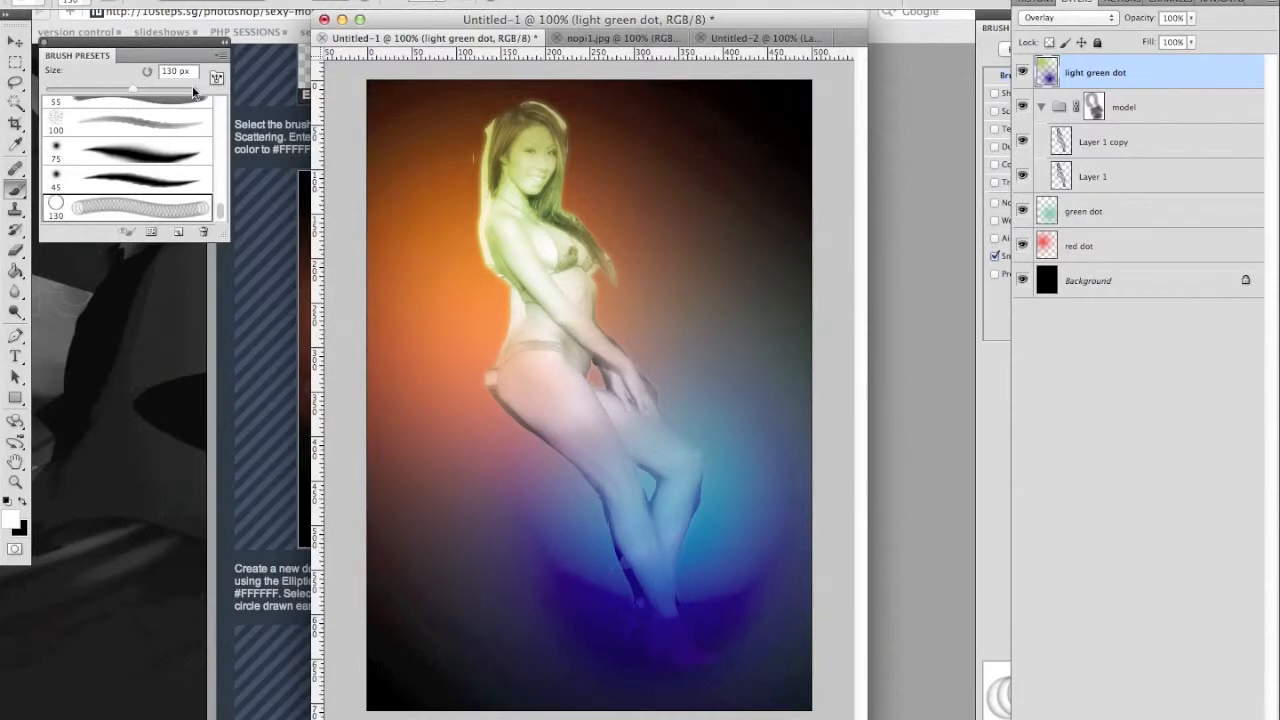
Step: Search the Brush Presets and Brush tool options for the Shape Dynamics and Scattering settings, comparing with the tutorial in Safari
left_click(217, 78)
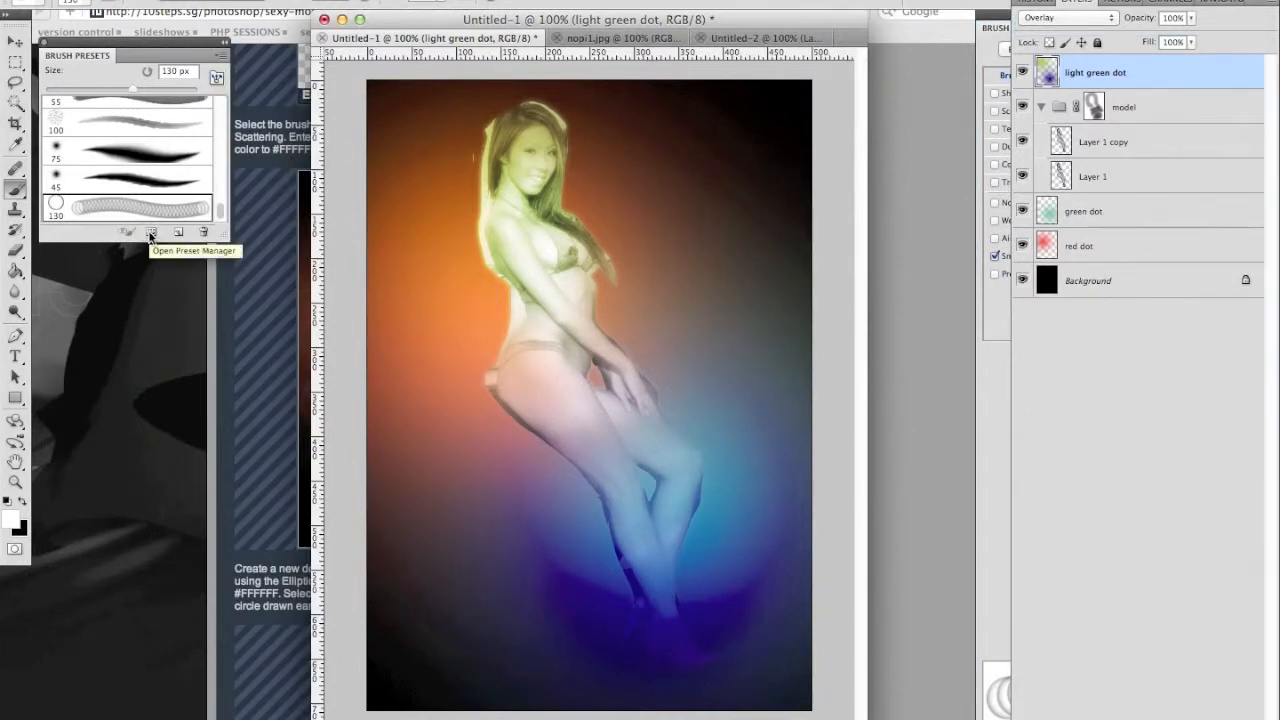
right_click(87, 214)
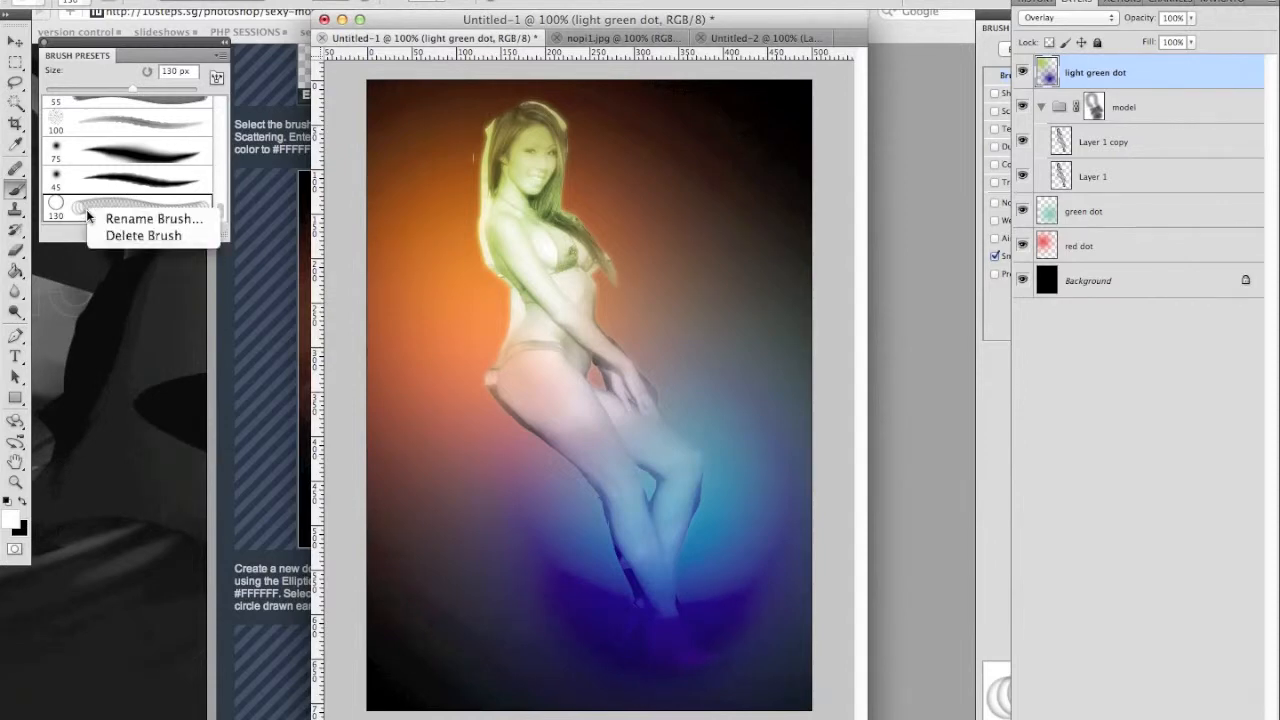
left_click(67, 229)
left_click(130, 395)
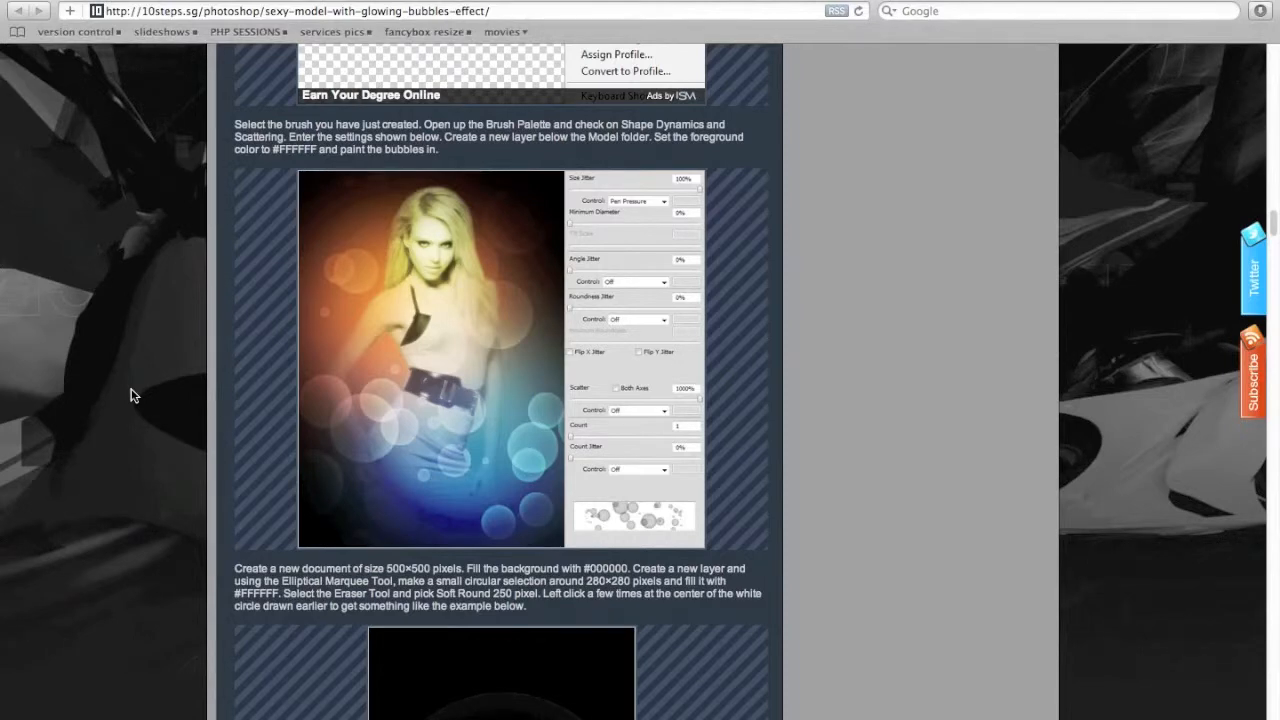
key("super+Tab")
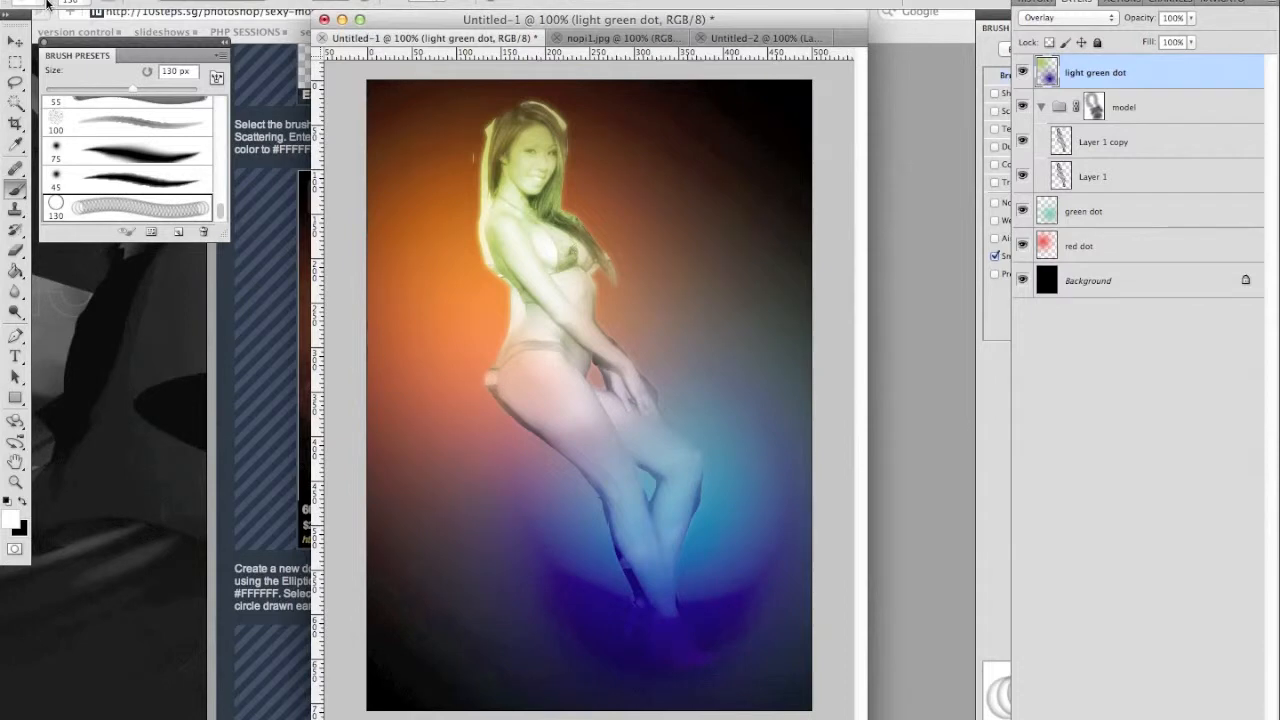
left_click(44, 3)
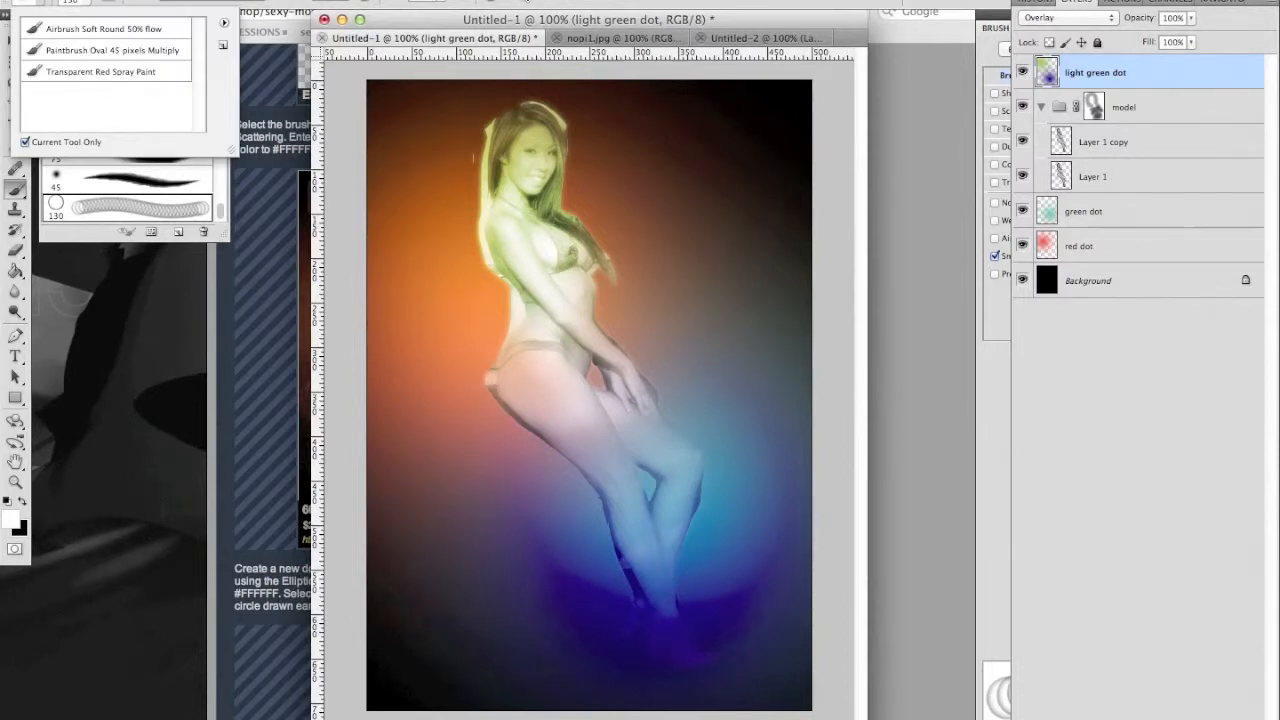
left_click(44, 3)
left_click(262, 2)
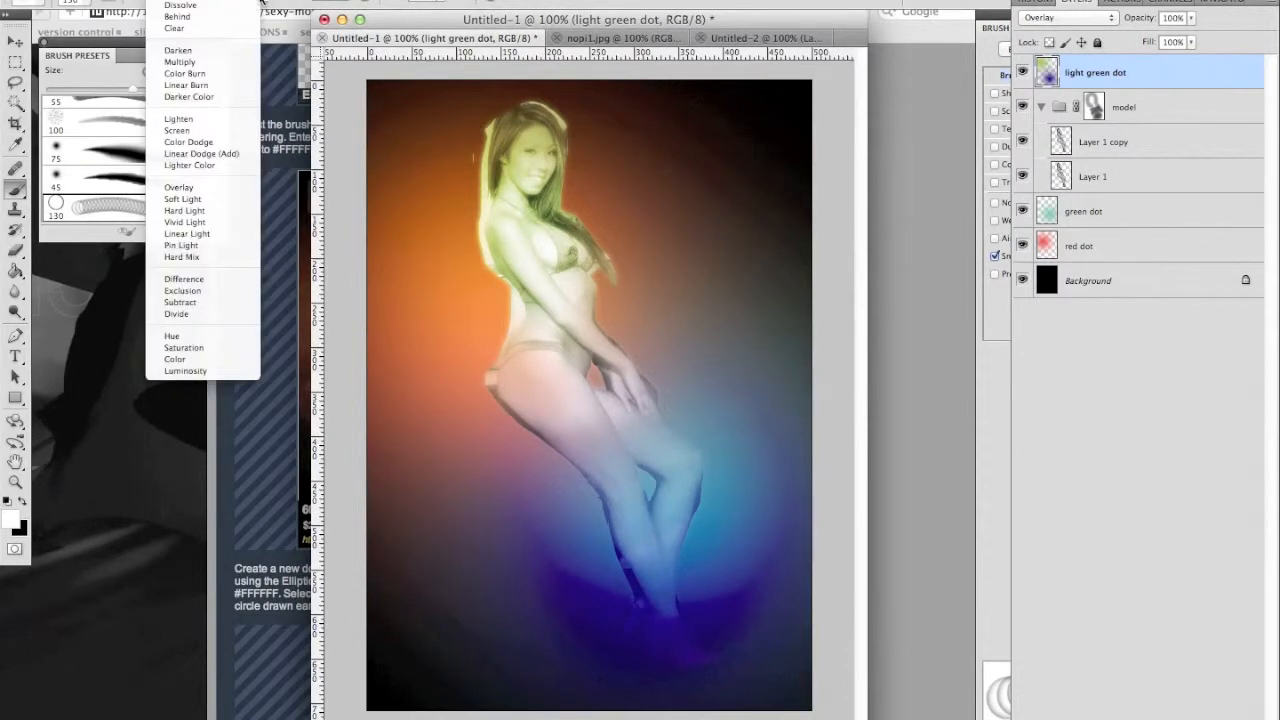
left_click(648, 4)
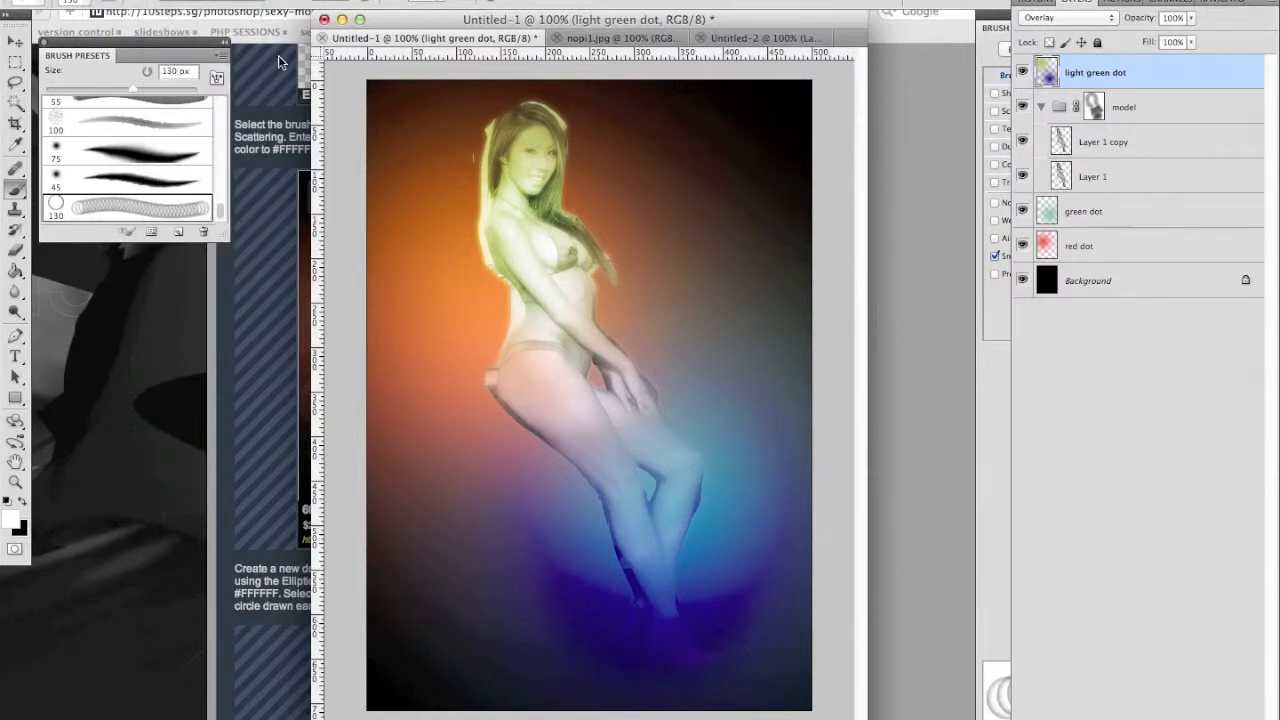
left_click(222, 56)
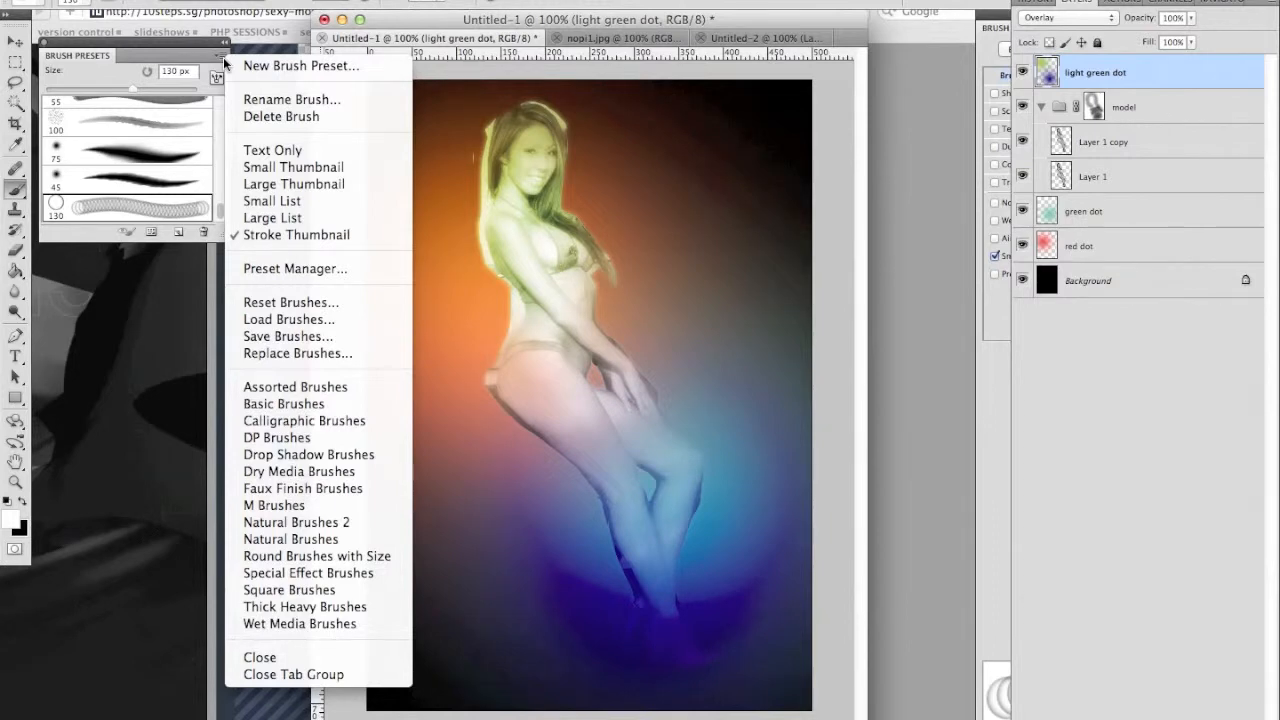
left_click(155, 376)
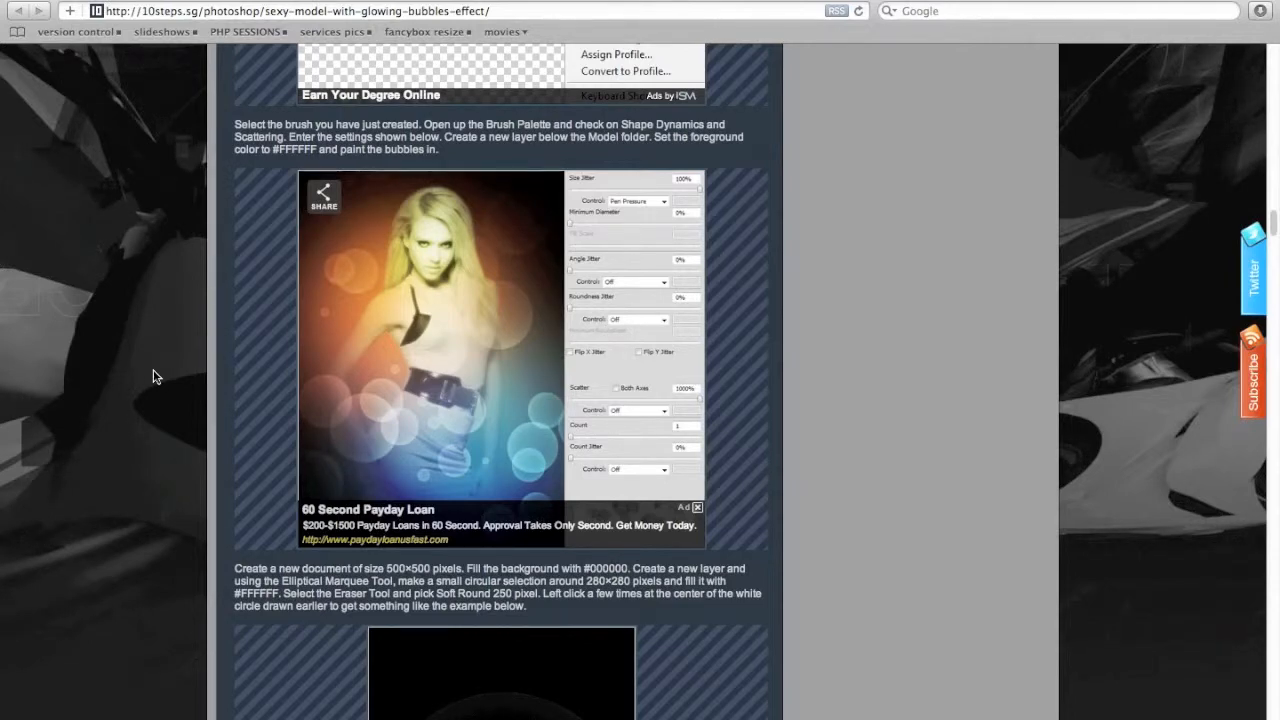
key("super+Tab")
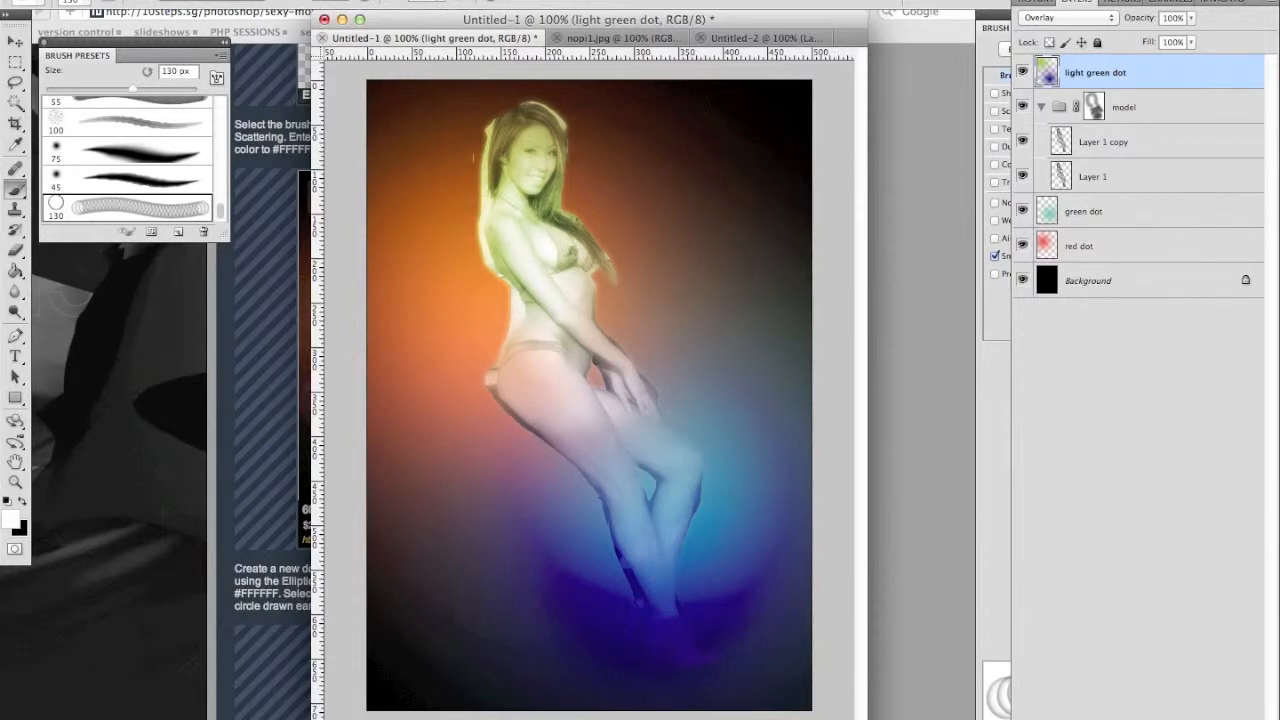
Step: Examine the 130 px circle brush in the Preset Manager and the Brush tool presets for its dynamics settings
left_click(153, 232)
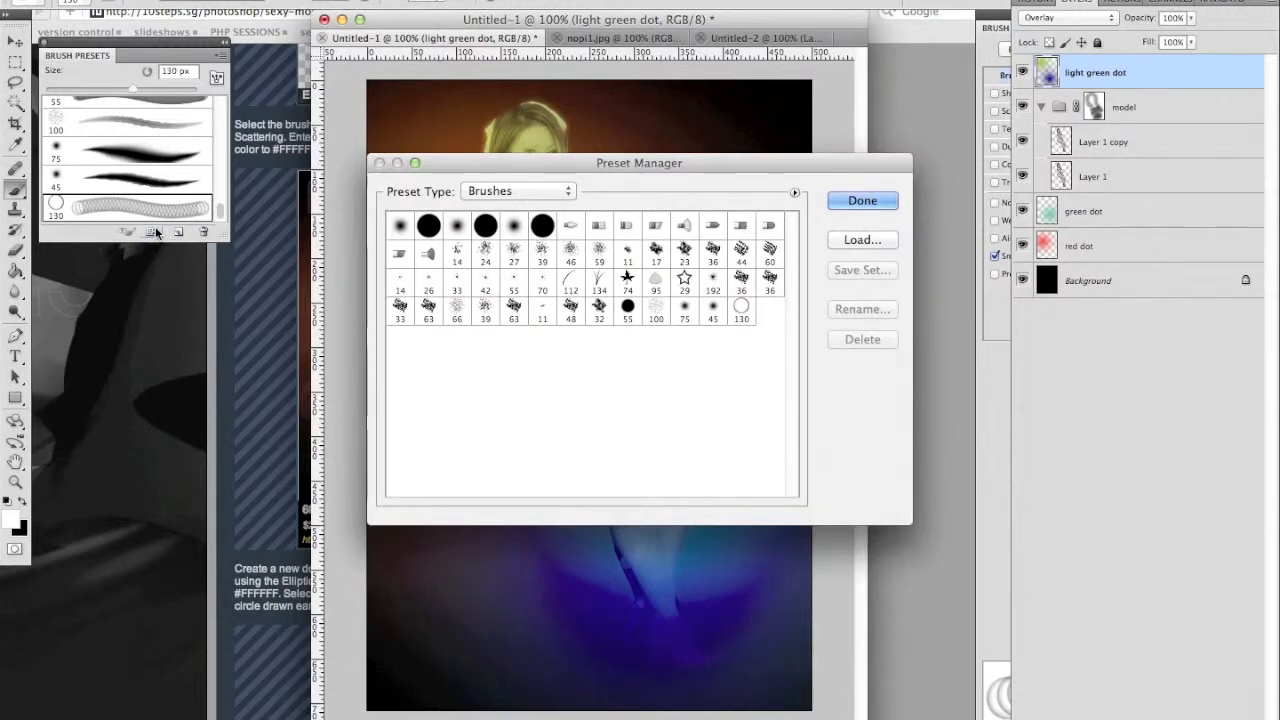
left_click(741, 314)
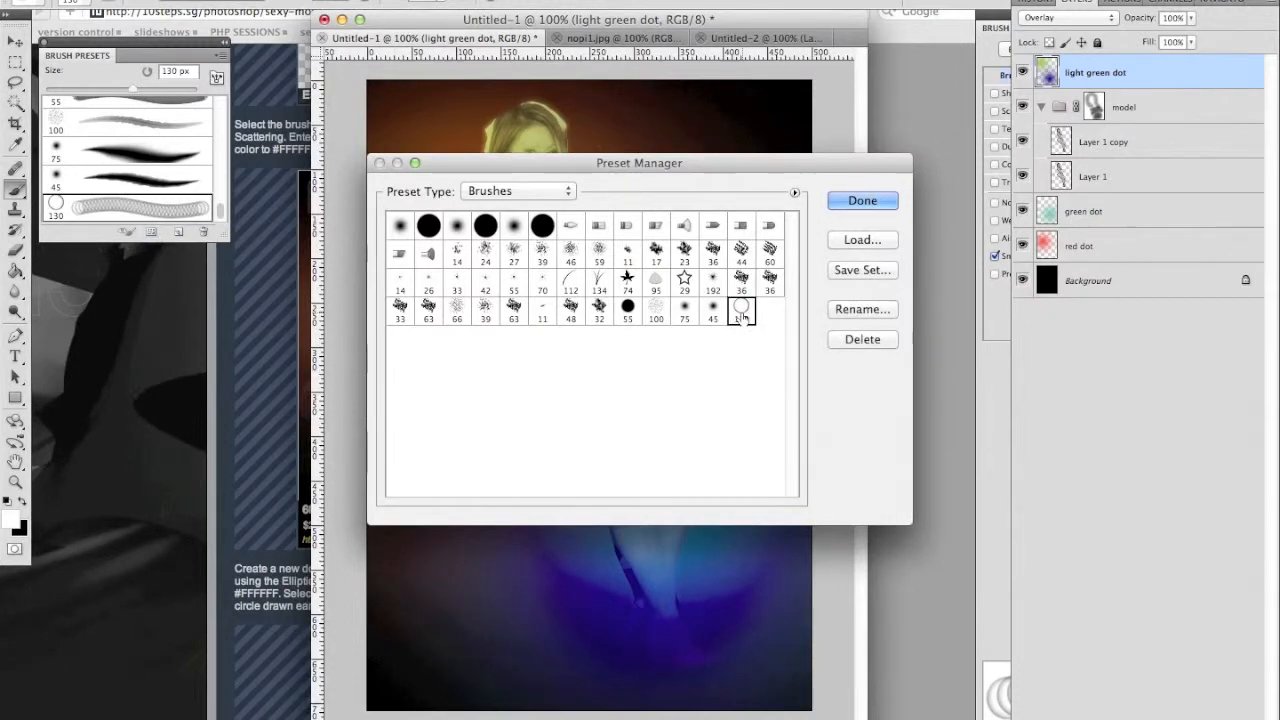
right_click(742, 316)
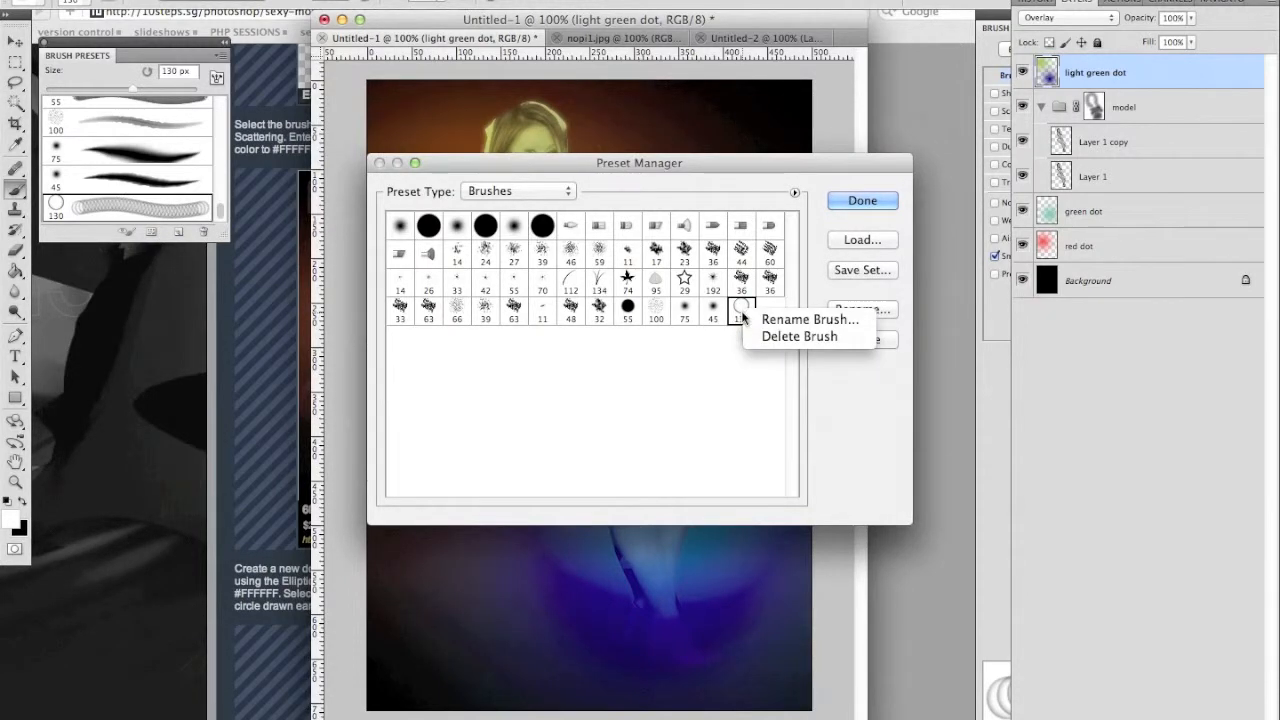
left_click(712, 382)
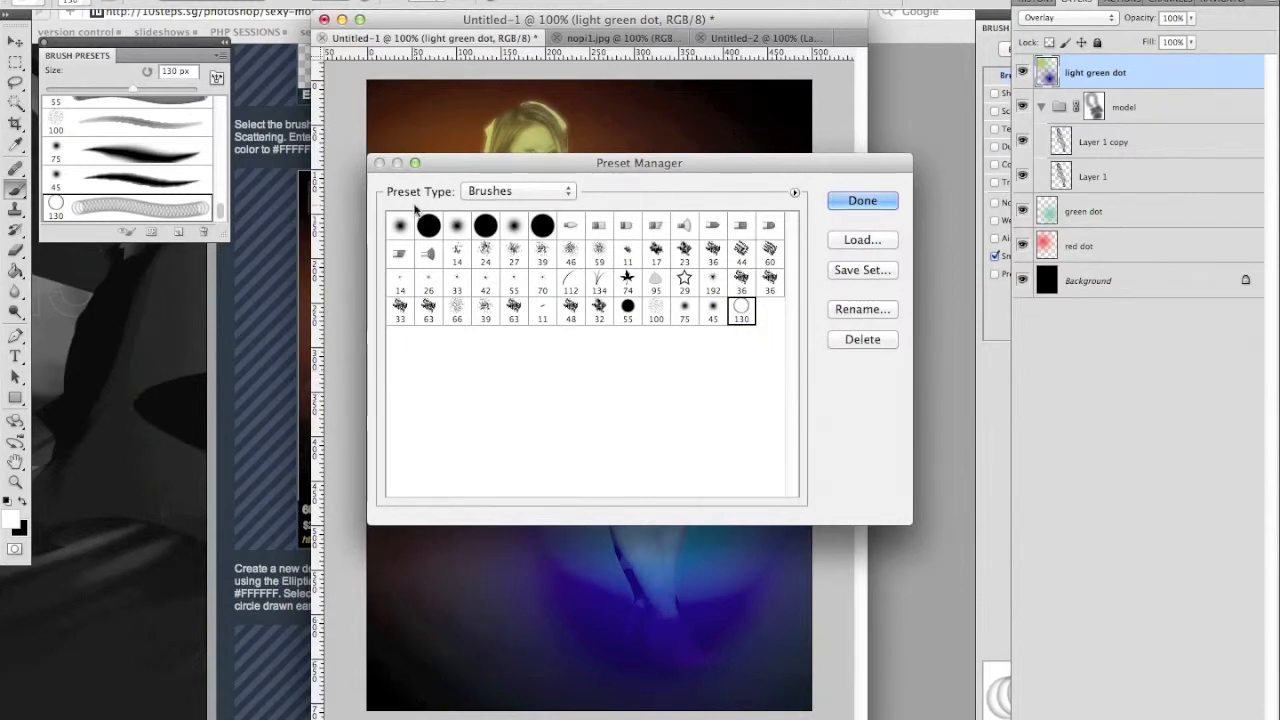
left_click(853, 201)
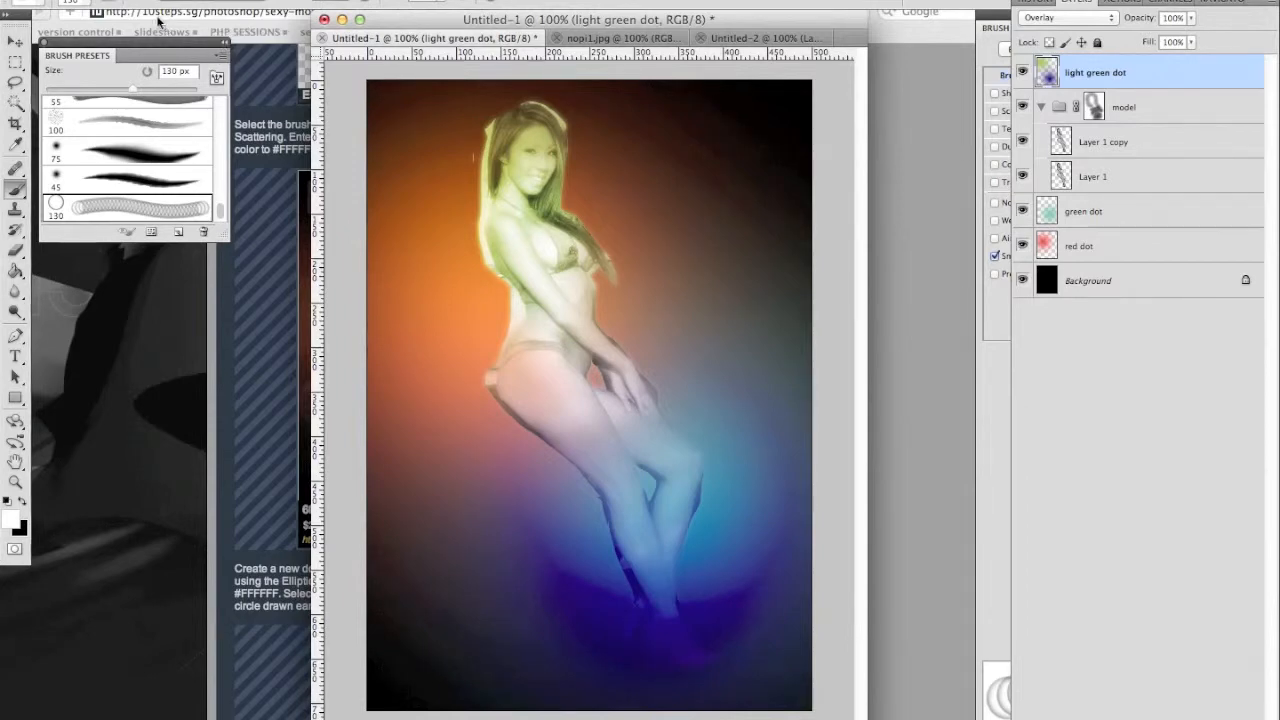
left_click(44, 4)
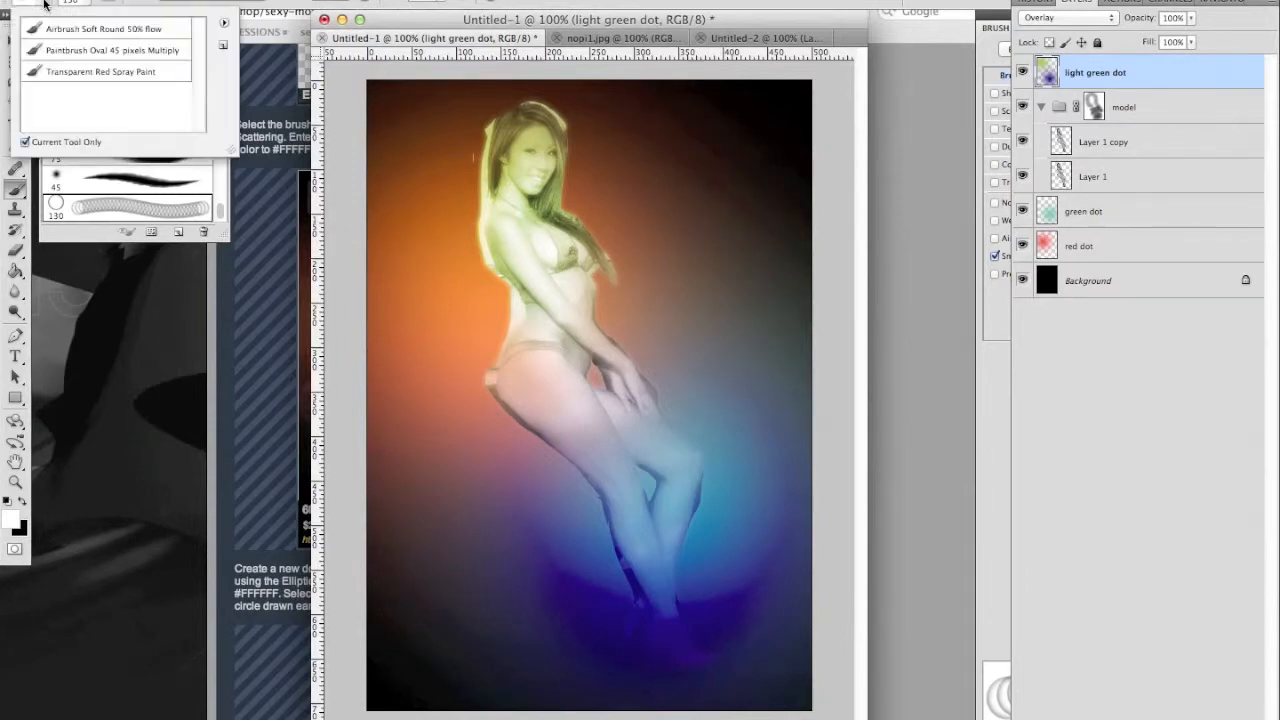
key("Escape")
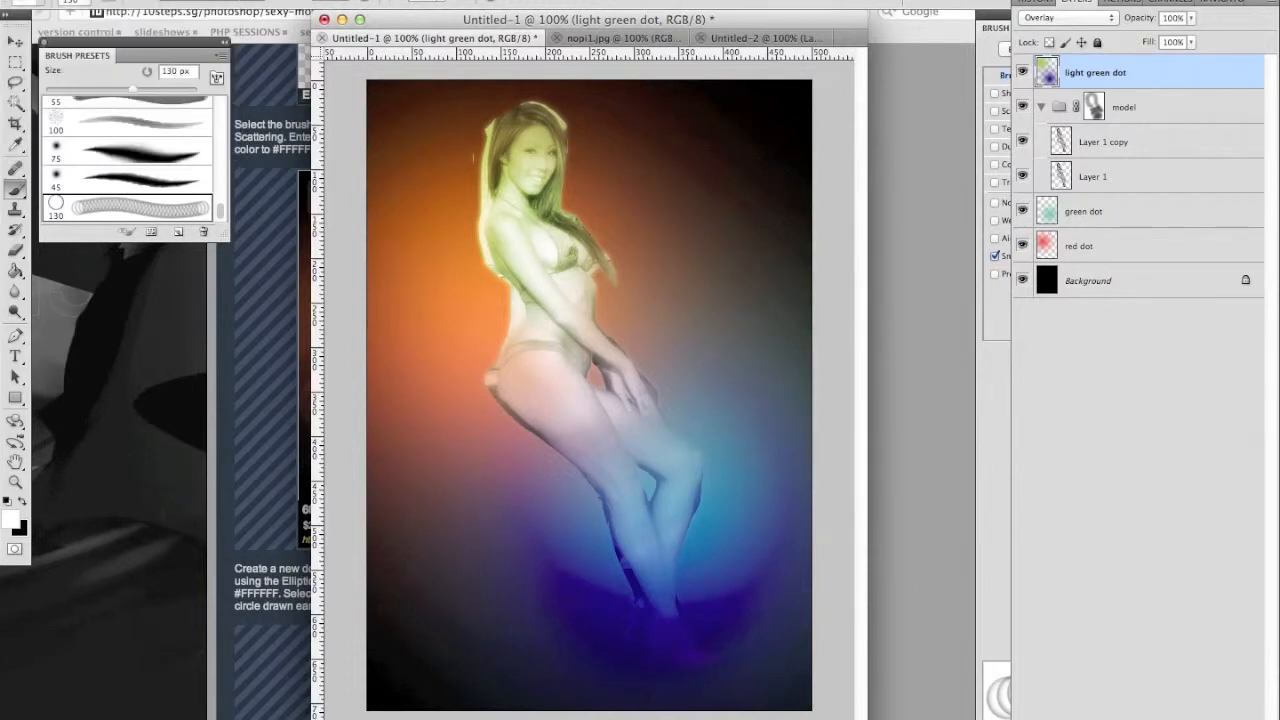
Step: Create a new layer directly above the green dot layer, below the model folder, after checking the tutorial in Safari
left_click(194, 462)
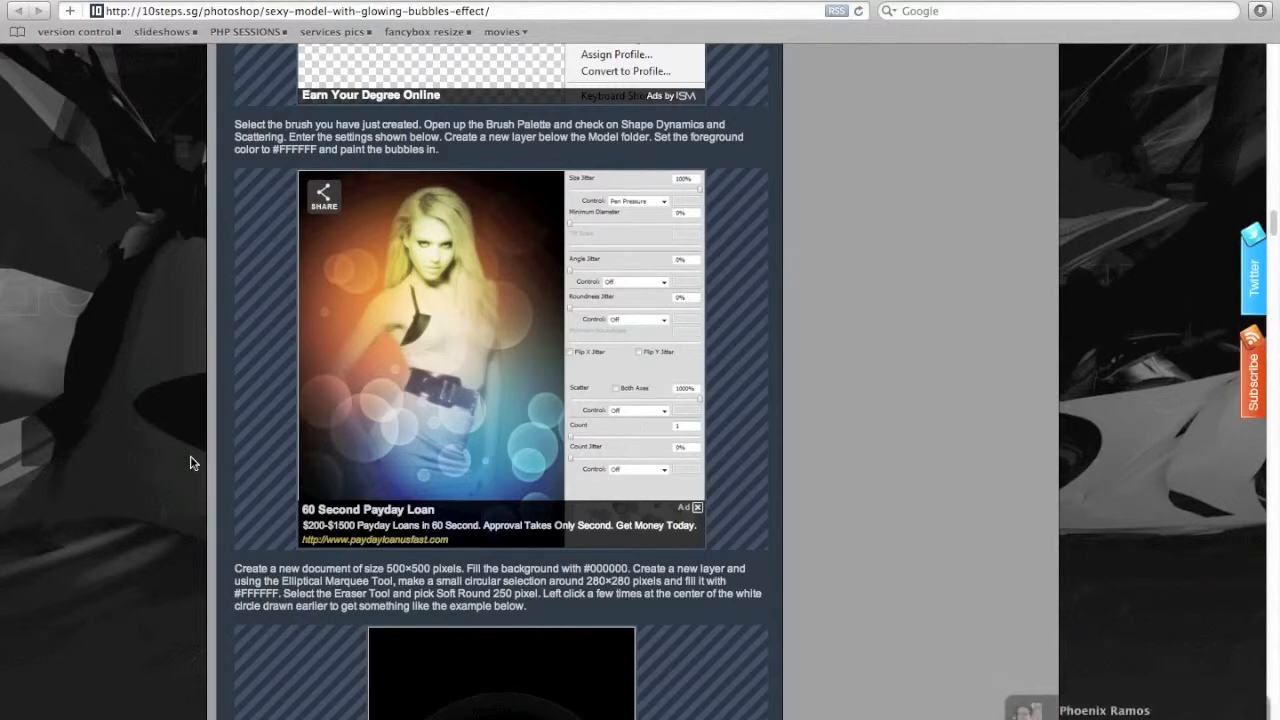
key("super+Tab")
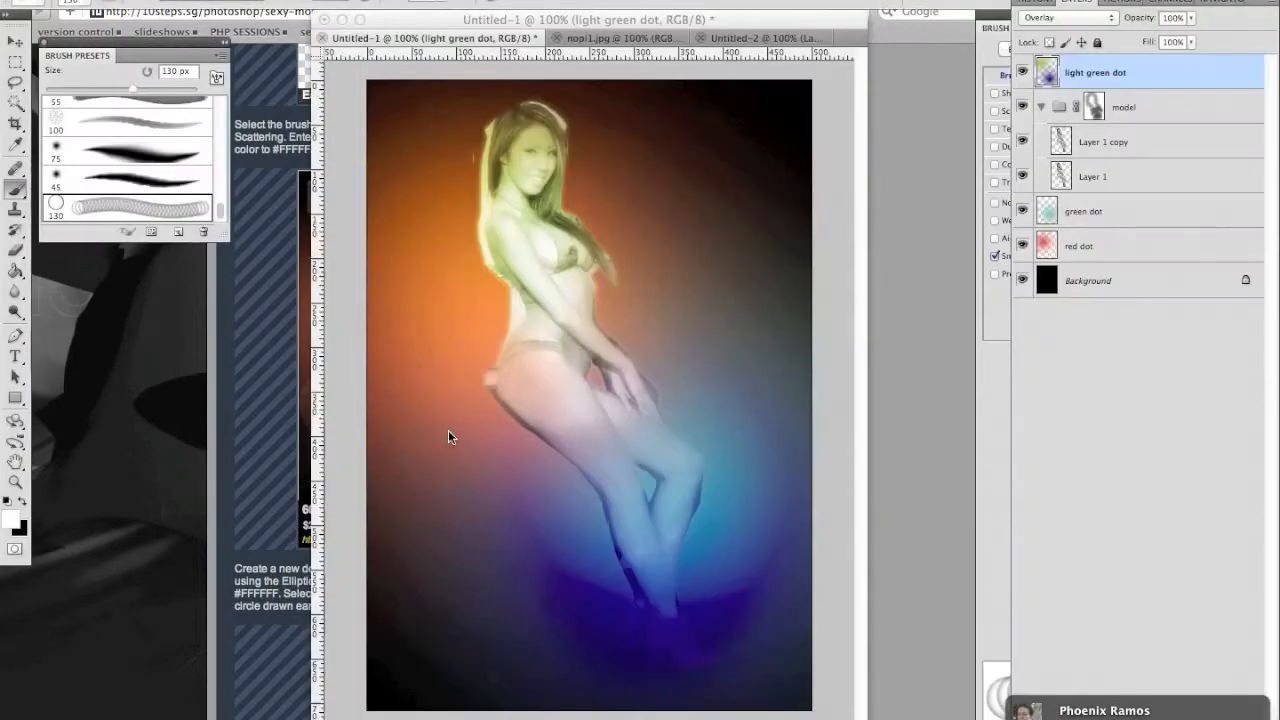
left_click(1095, 213)
key("super+n")
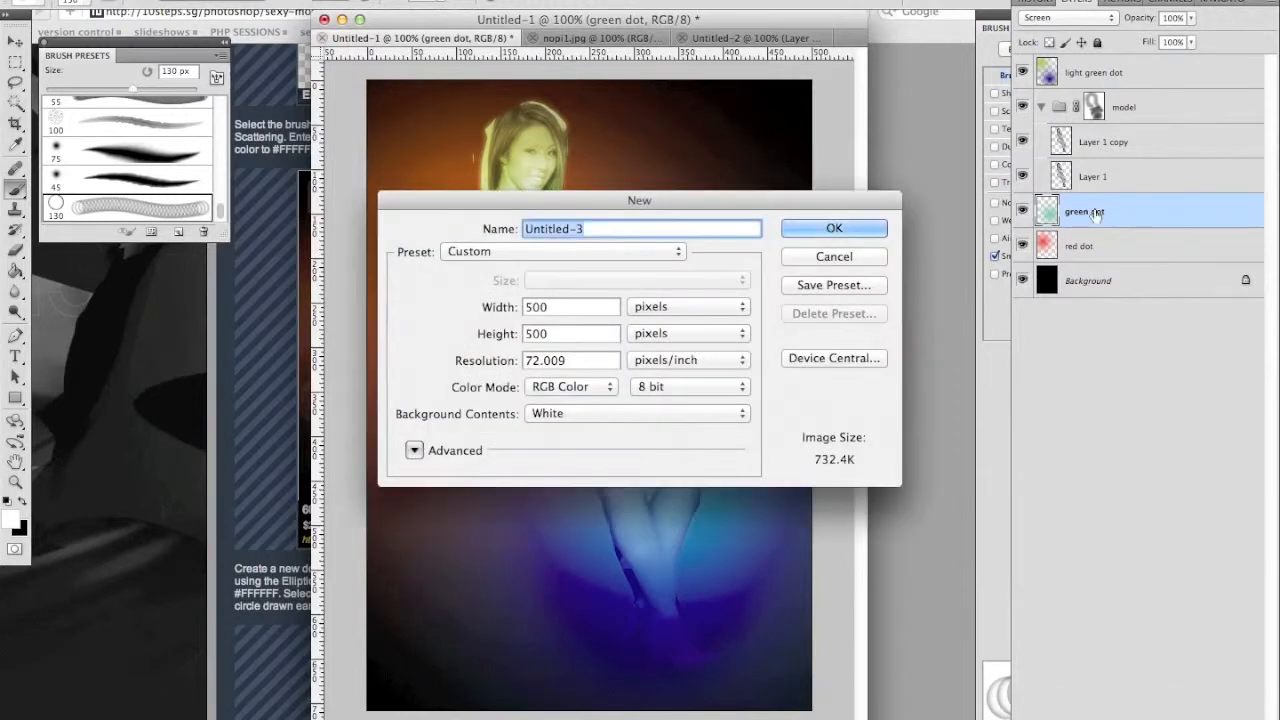
key("Escape")
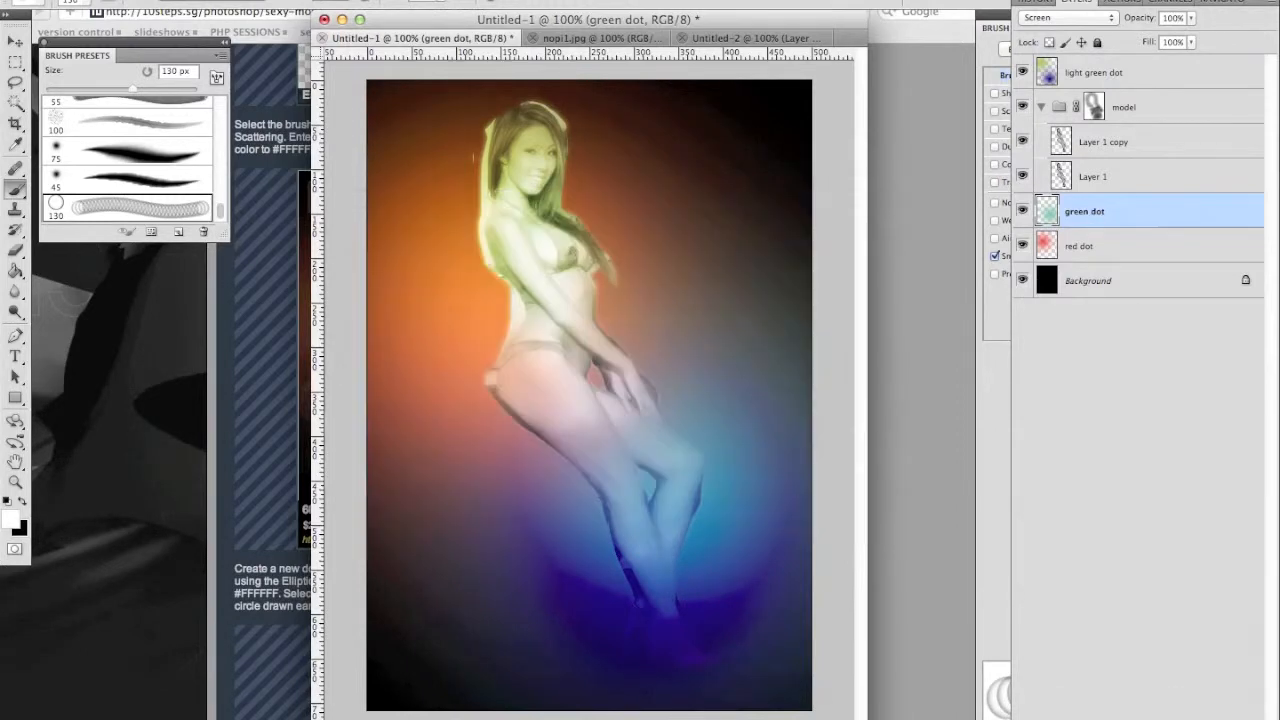
key("shift+super+n")
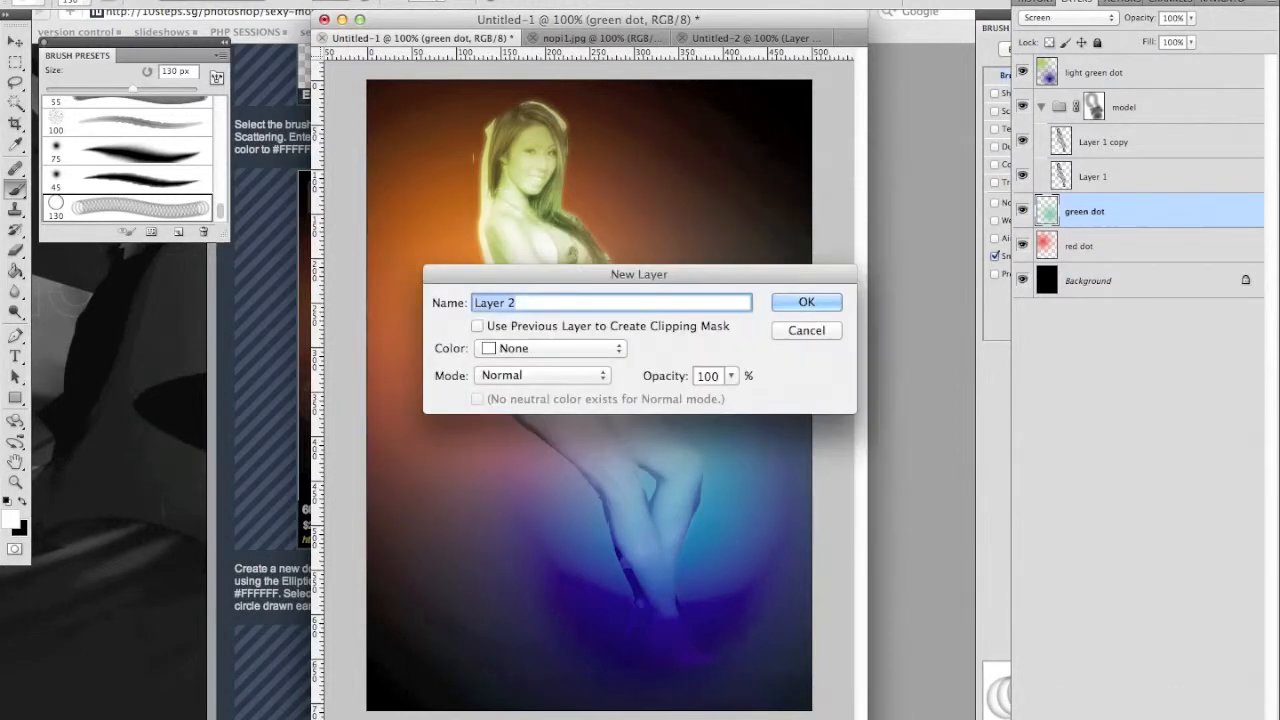
key("Return")
Step: Paint four white bubbles around the model on the new layer with the 130 px circle brush, after checking the tutorial in Safari
key("super+Tab")
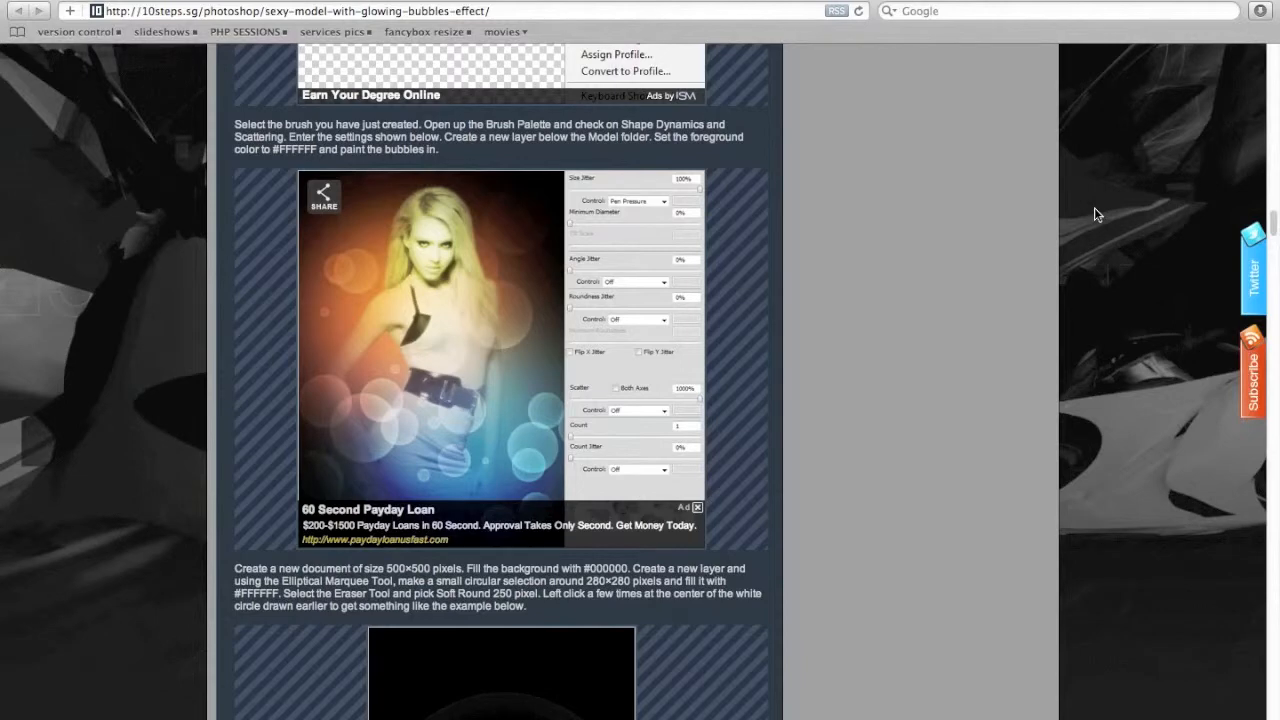
key("super+Tab")
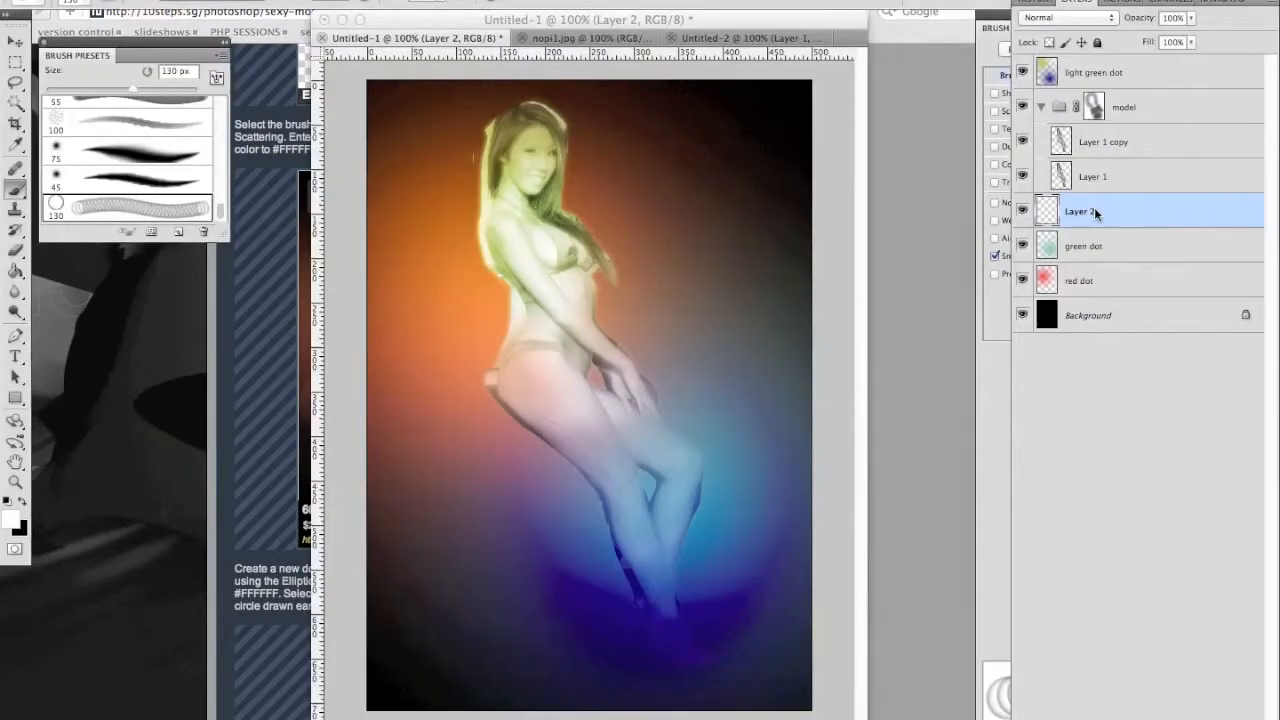
left_click(536, 524)
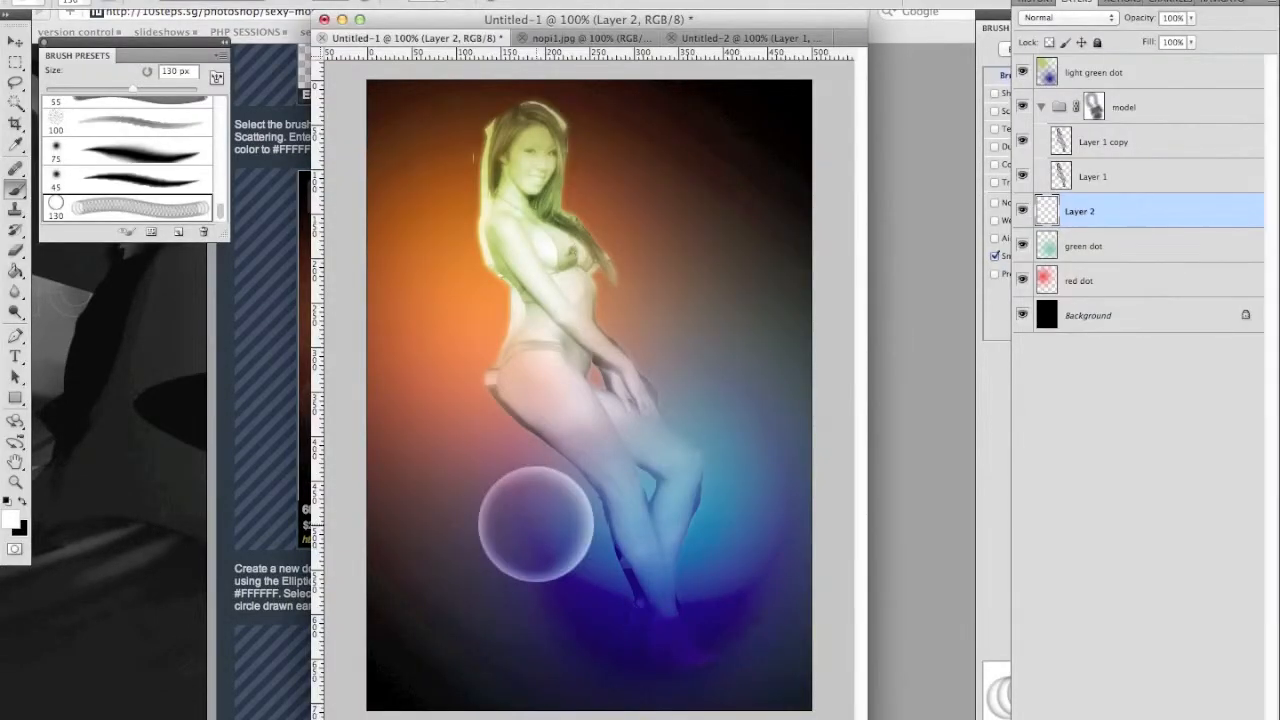
left_click(456, 353)
left_click(709, 341)
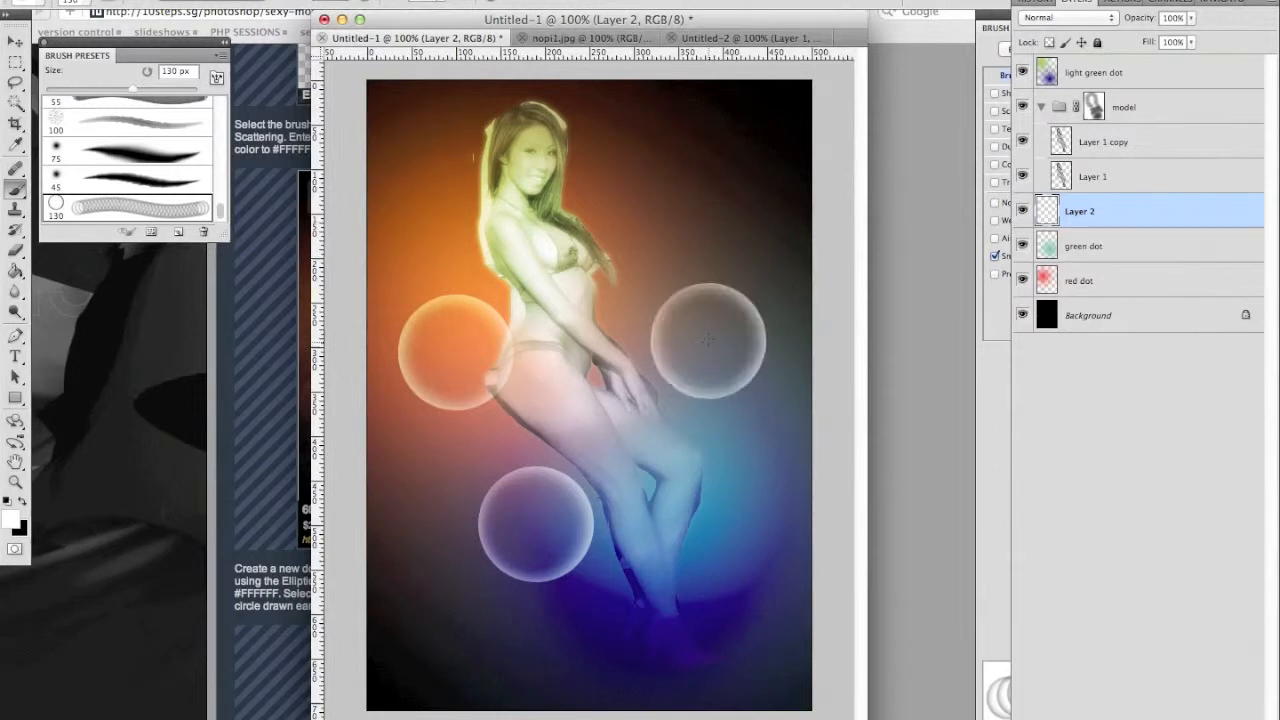
left_click(666, 147)
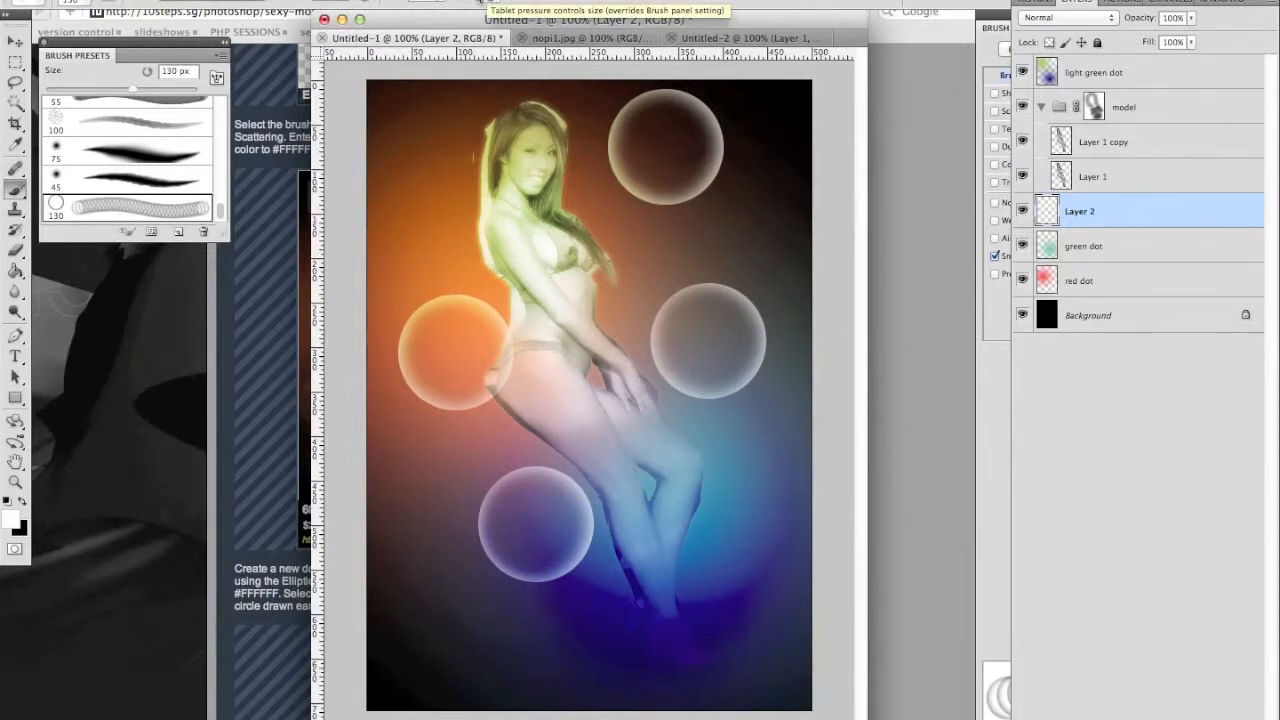
Step: Search Photoshop's commands and the brush picker for the brush dynamics settings, comparing with the tutorial in Safari
left_click(180, 0)
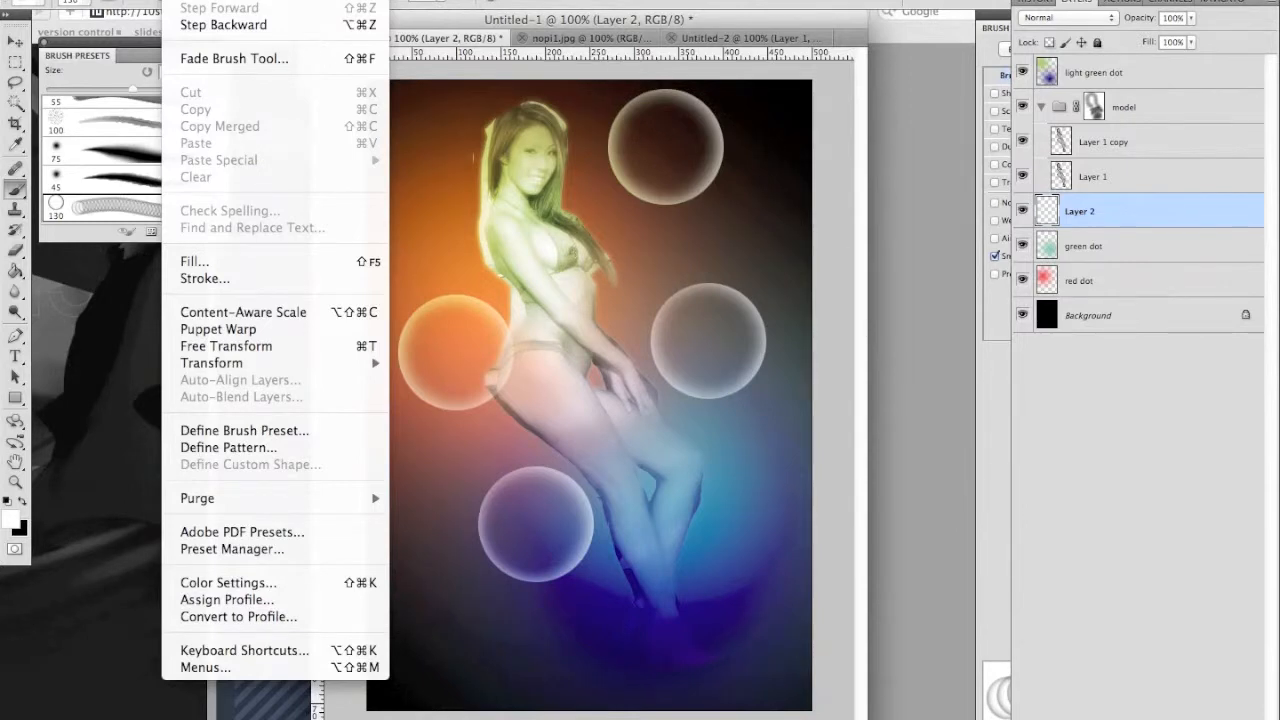
left_click(600, 25)
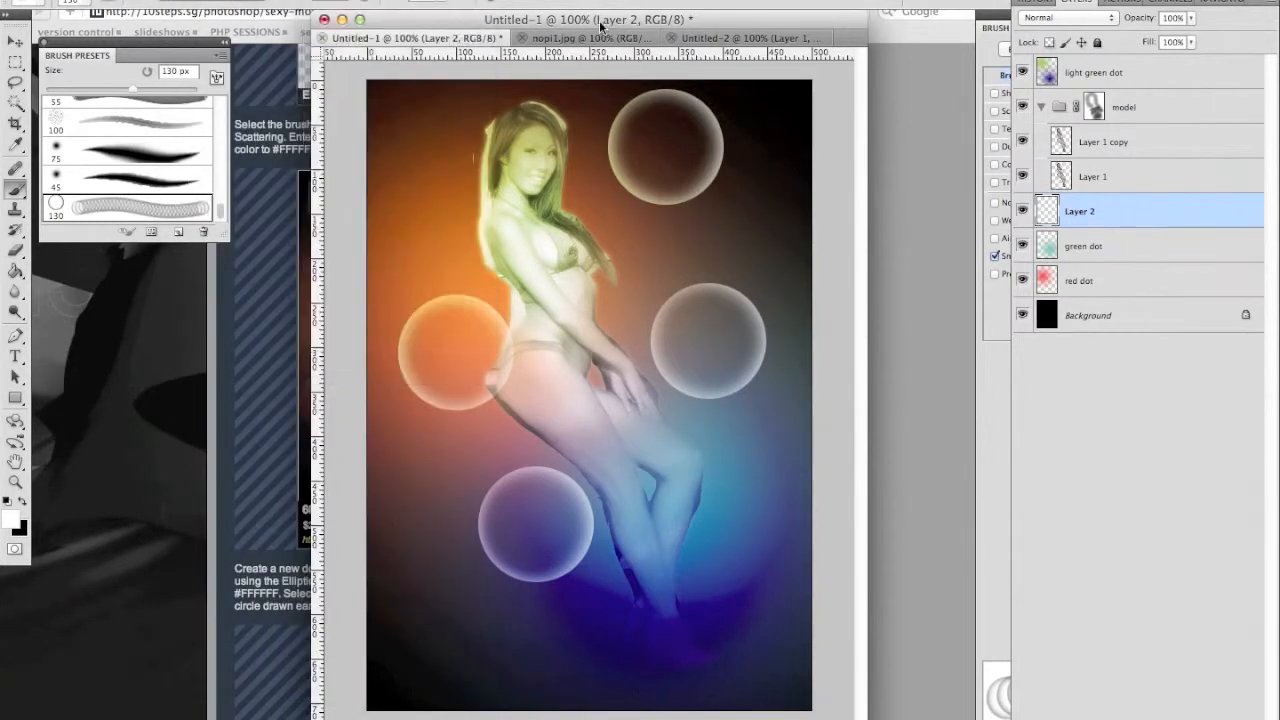
key("super+Tab")
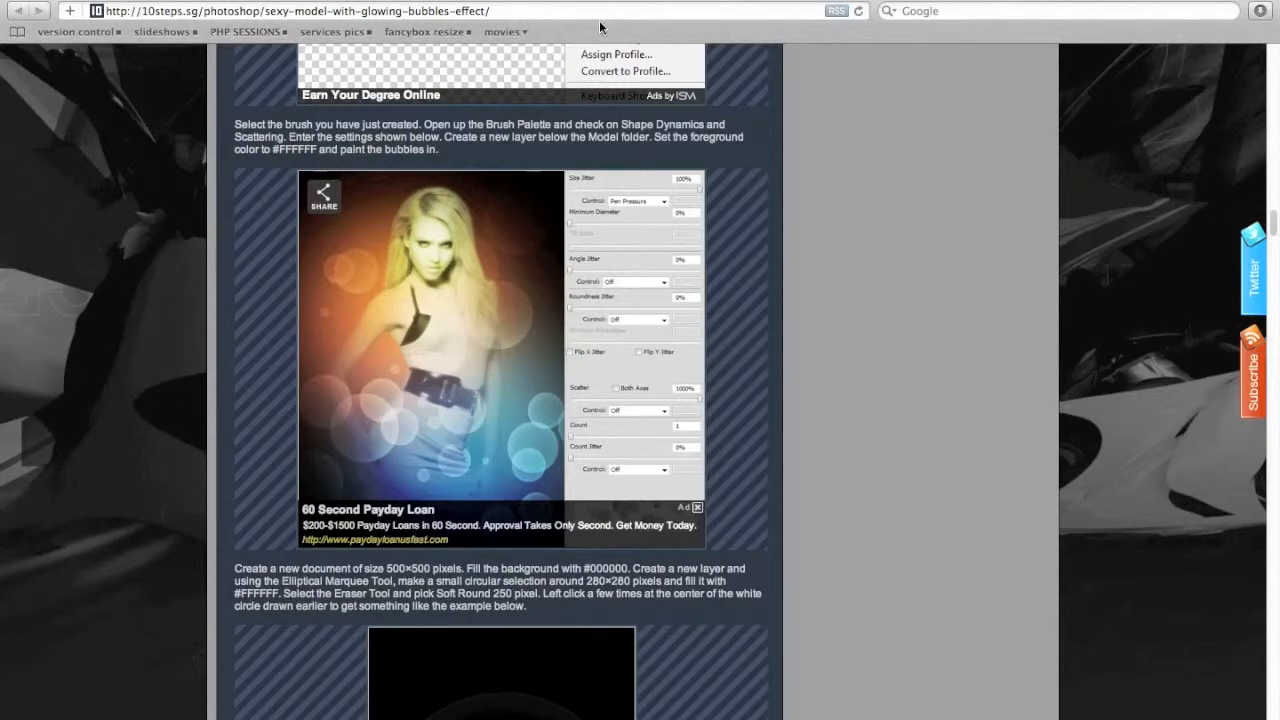
key("super+Tab")
key("super+Tab")
key("super+Tab")
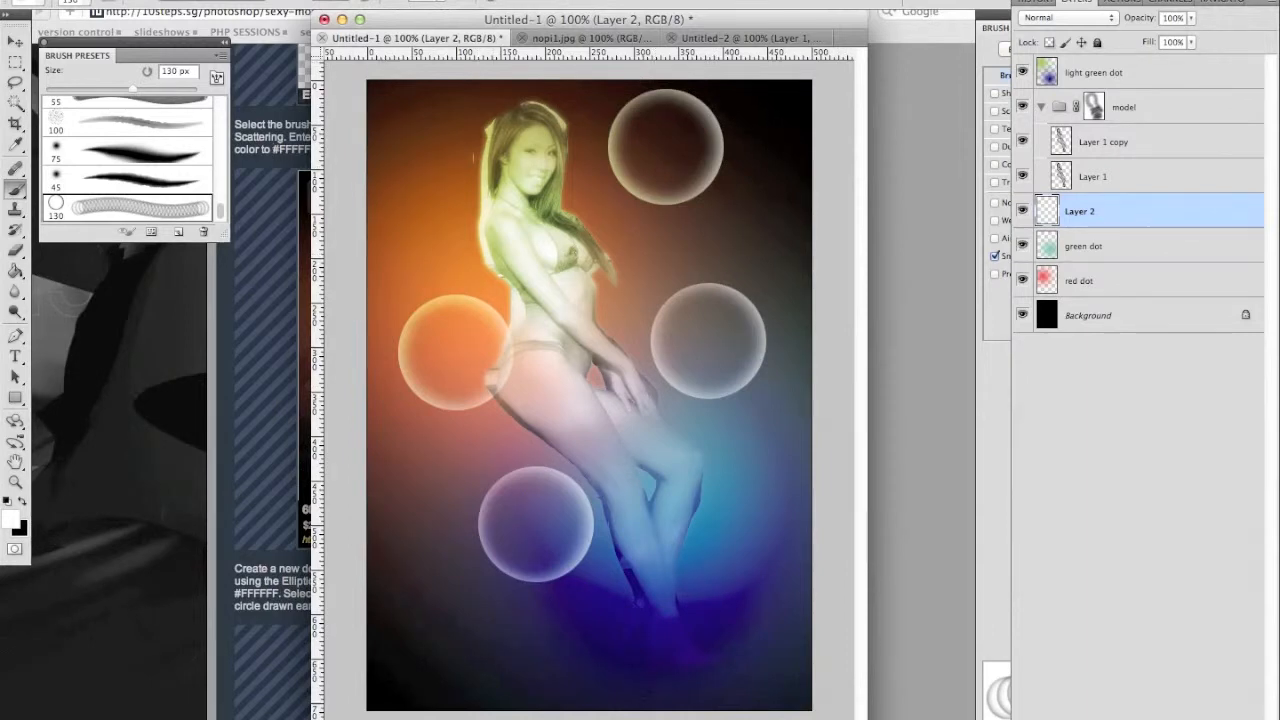
left_click(572, 0)
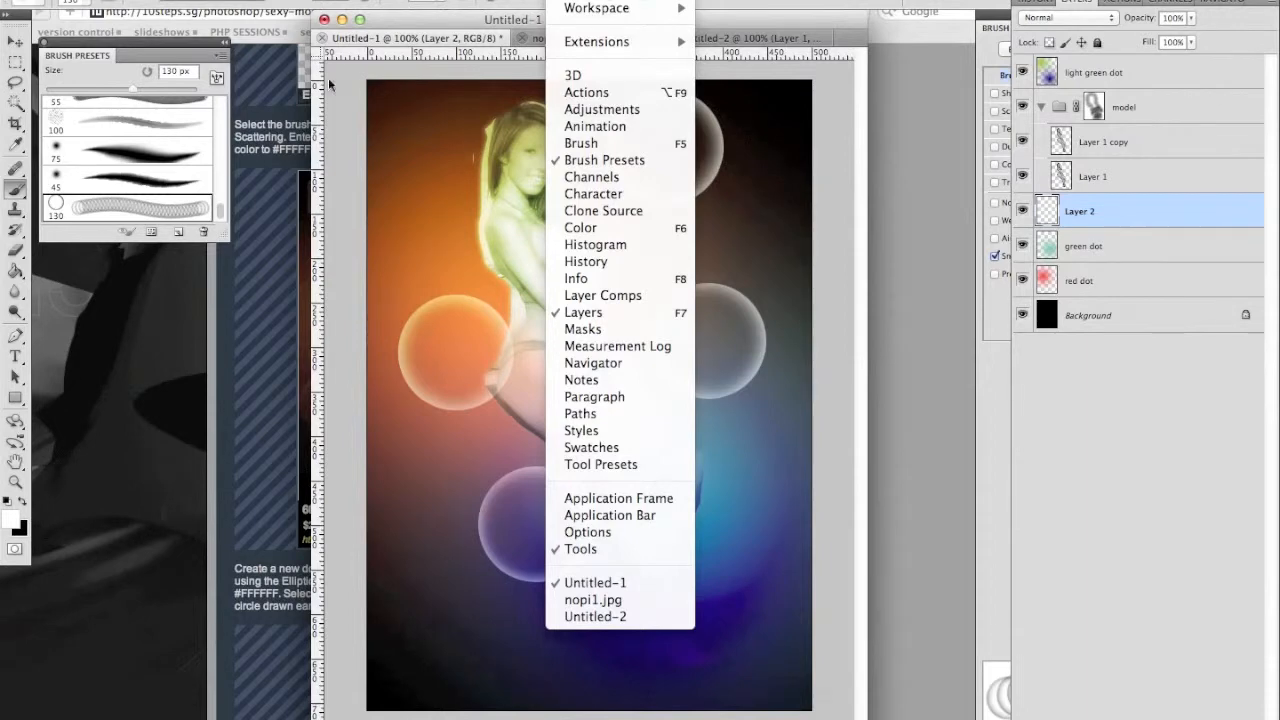
left_click(173, 50)
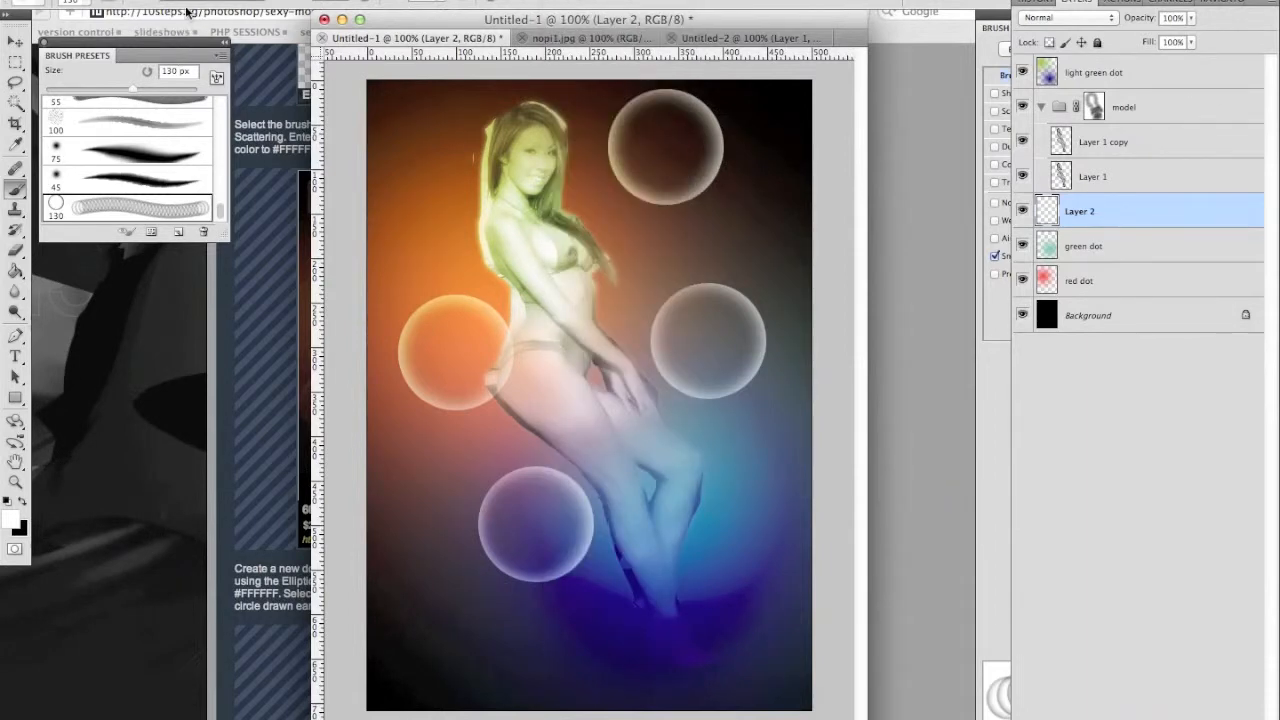
left_click(88, 2)
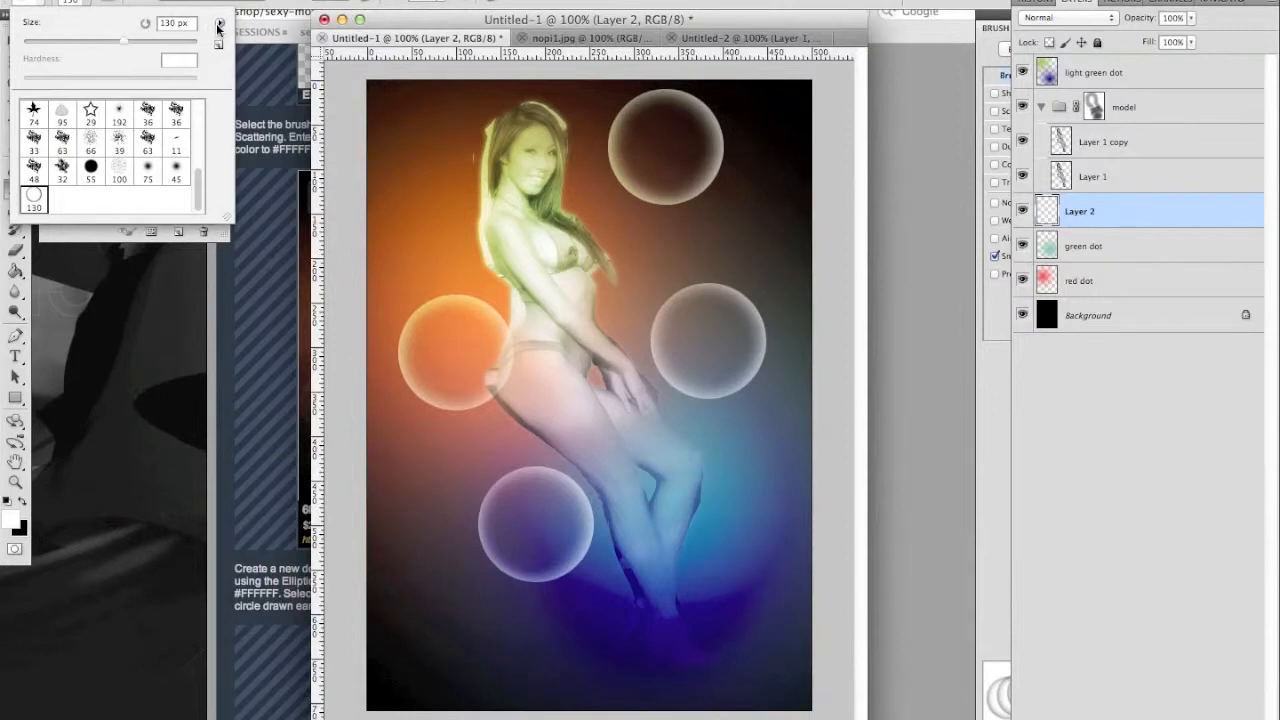
left_click(445, 62)
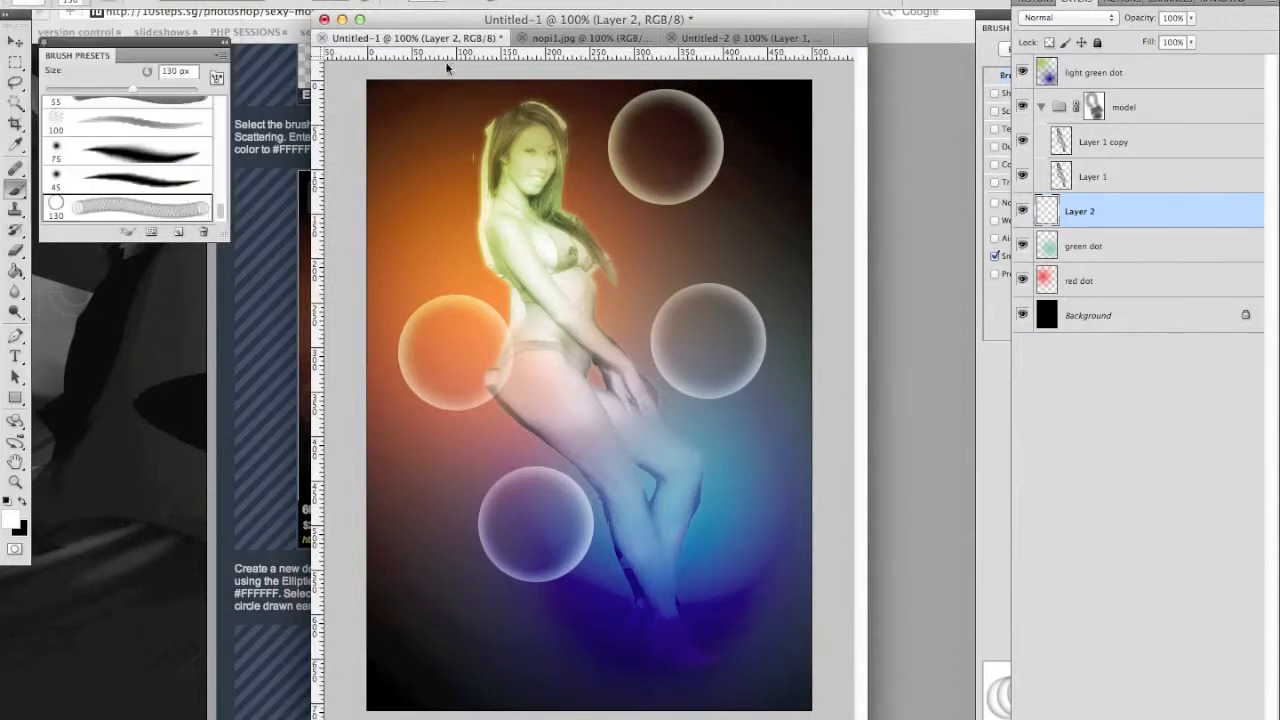
Step: Paint seven more bubbles around the model, letting some overlap or run off the canvas edges
left_click(446, 63)
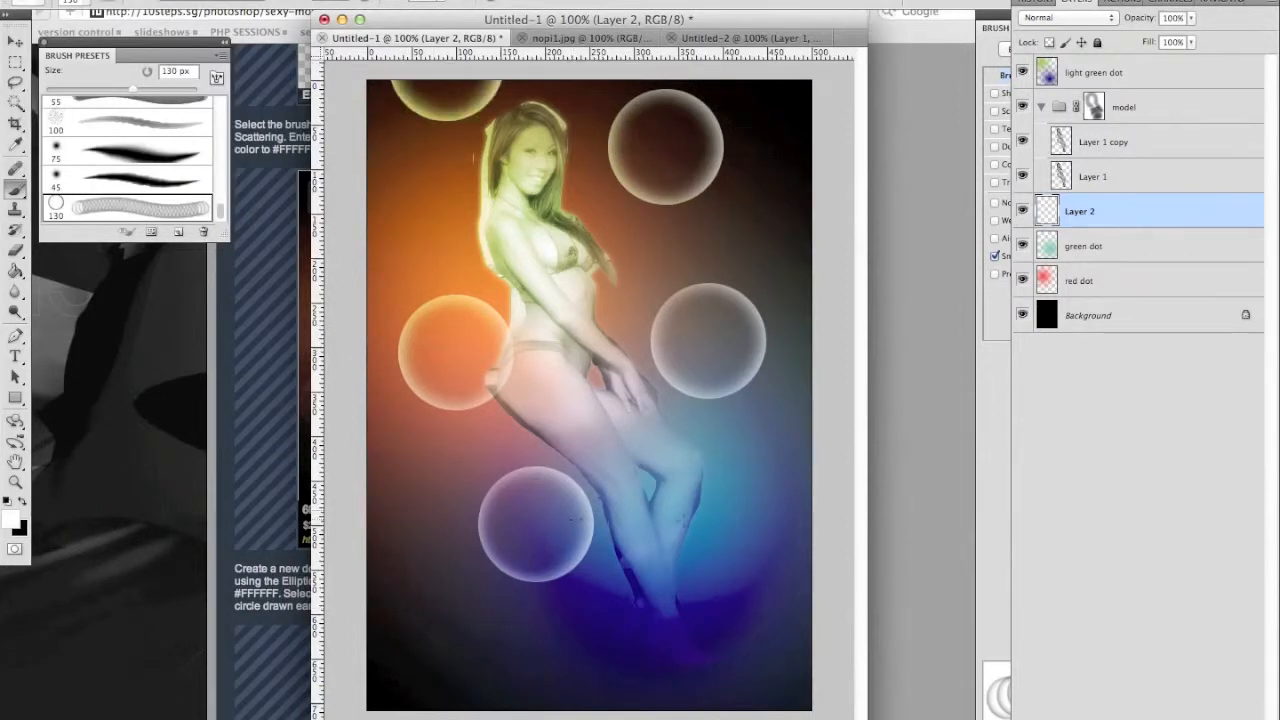
left_click(699, 539)
left_click(477, 653)
left_click(491, 576)
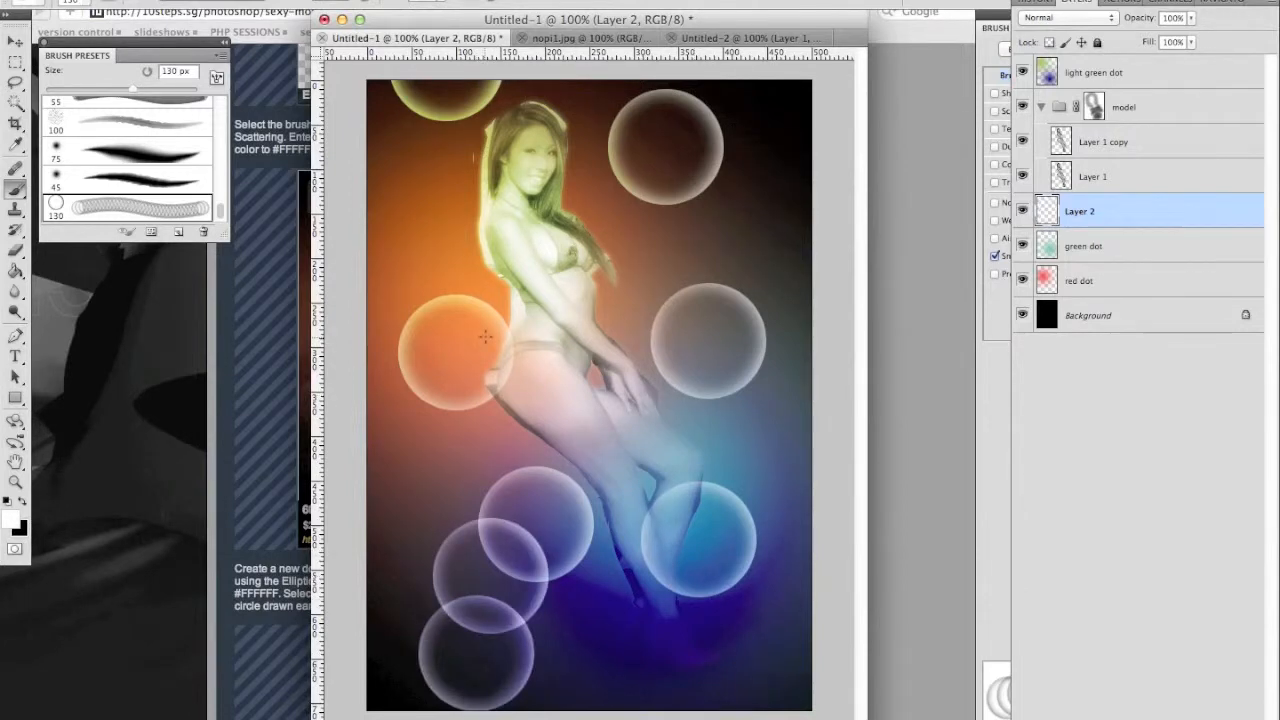
left_click(416, 275)
left_click(799, 432)
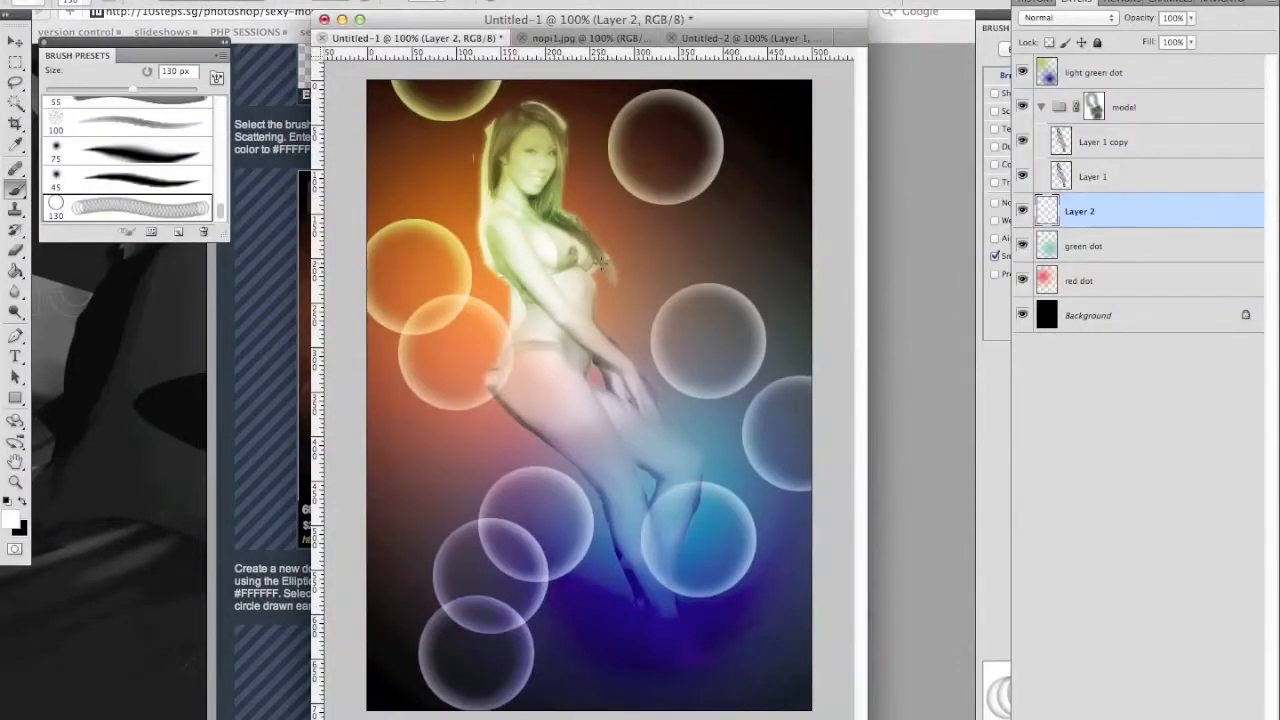
left_click(602, 259)
Step: Read the Safari tutorial's instructions for defining the second circle brush and painting the bubble layer above the Model folder
key("super+Tab")
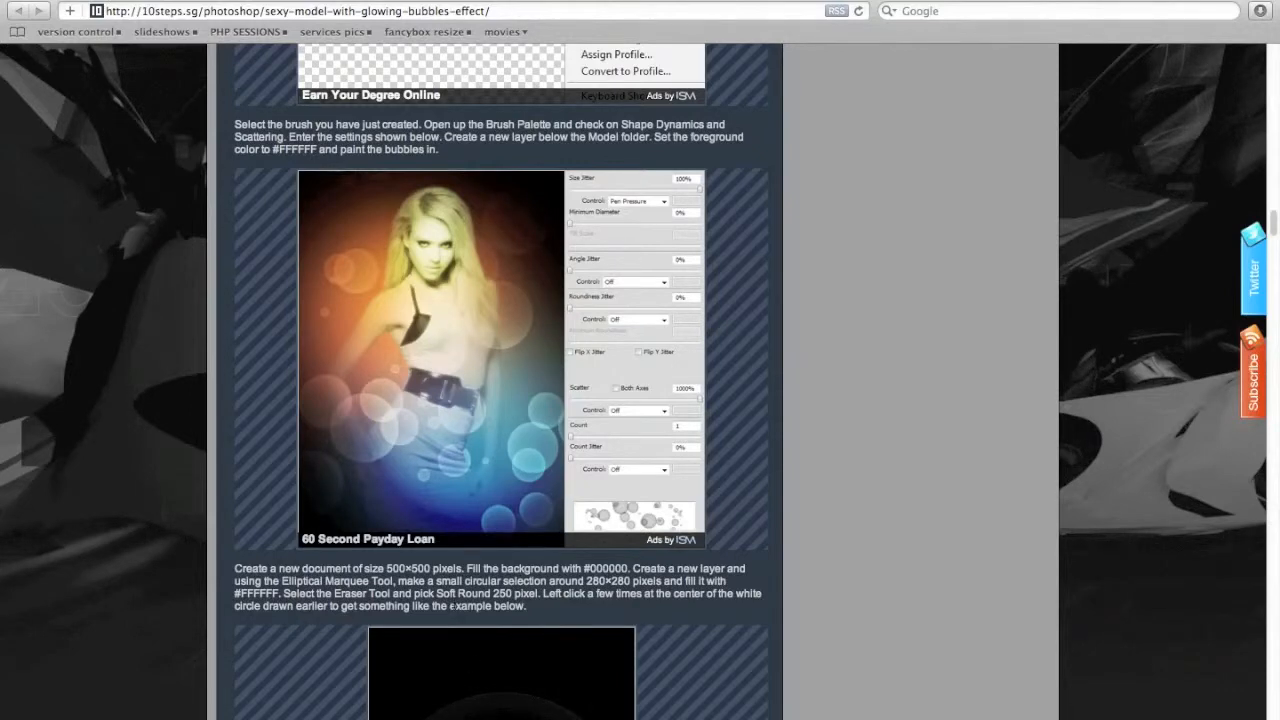
key("super+Tab")
key("super+Tab")
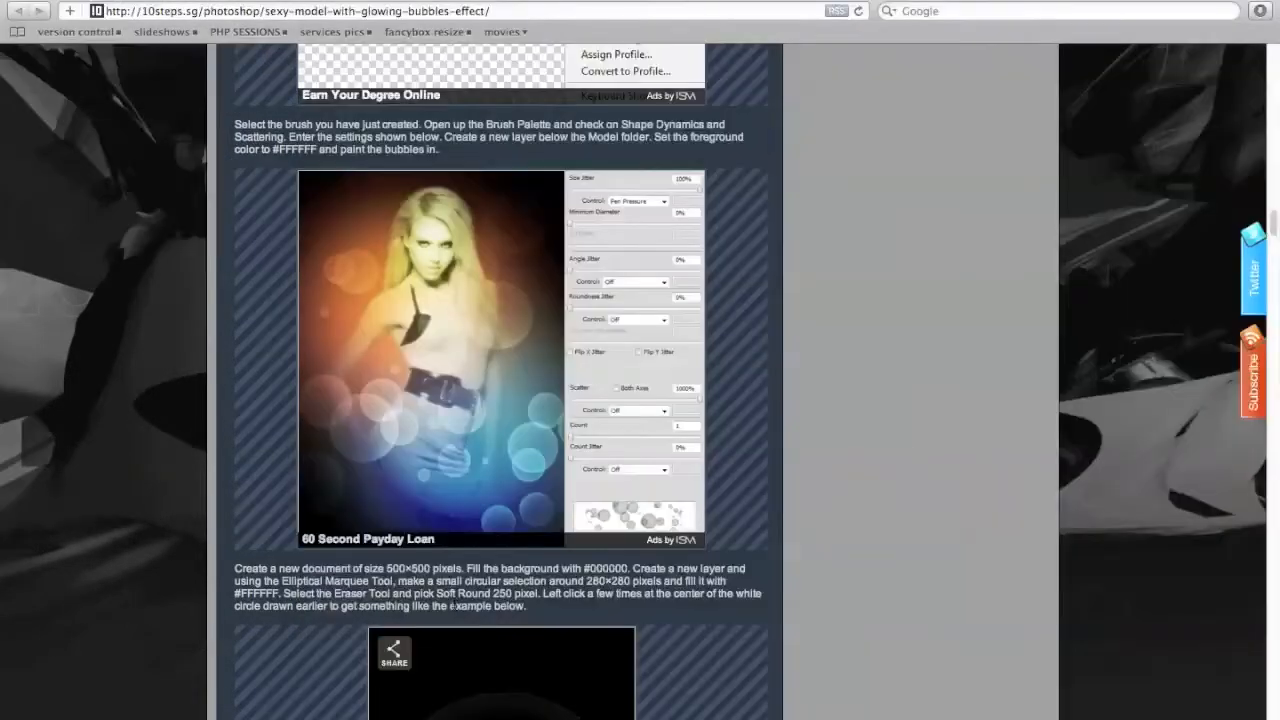
scroll(120, 491, "down", 10)
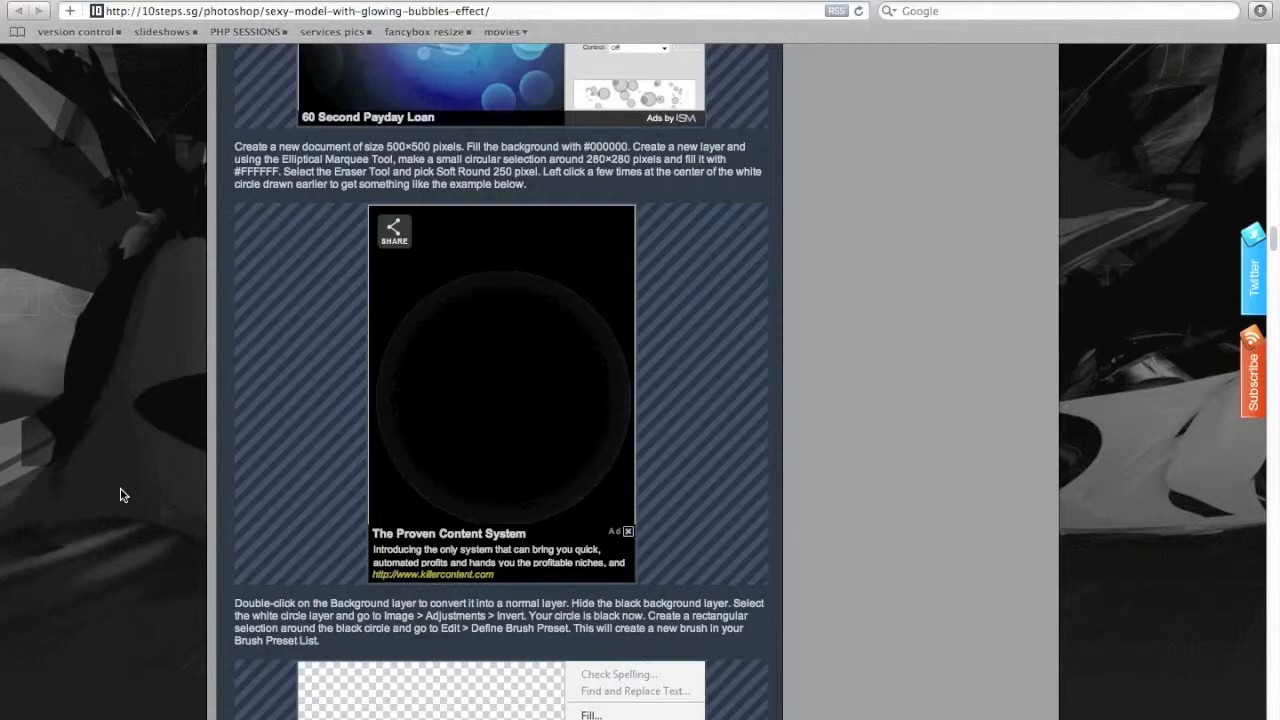
scroll(197, 511, "down", 10)
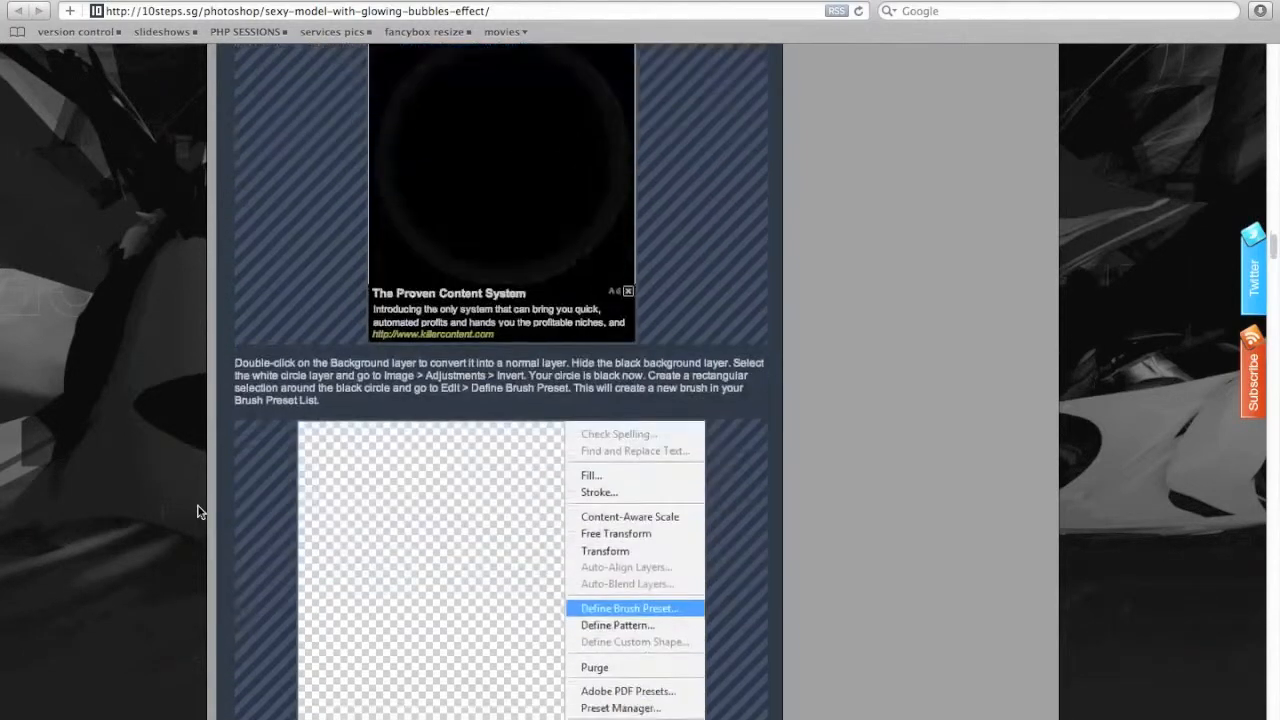
scroll(197, 511, "down", 4)
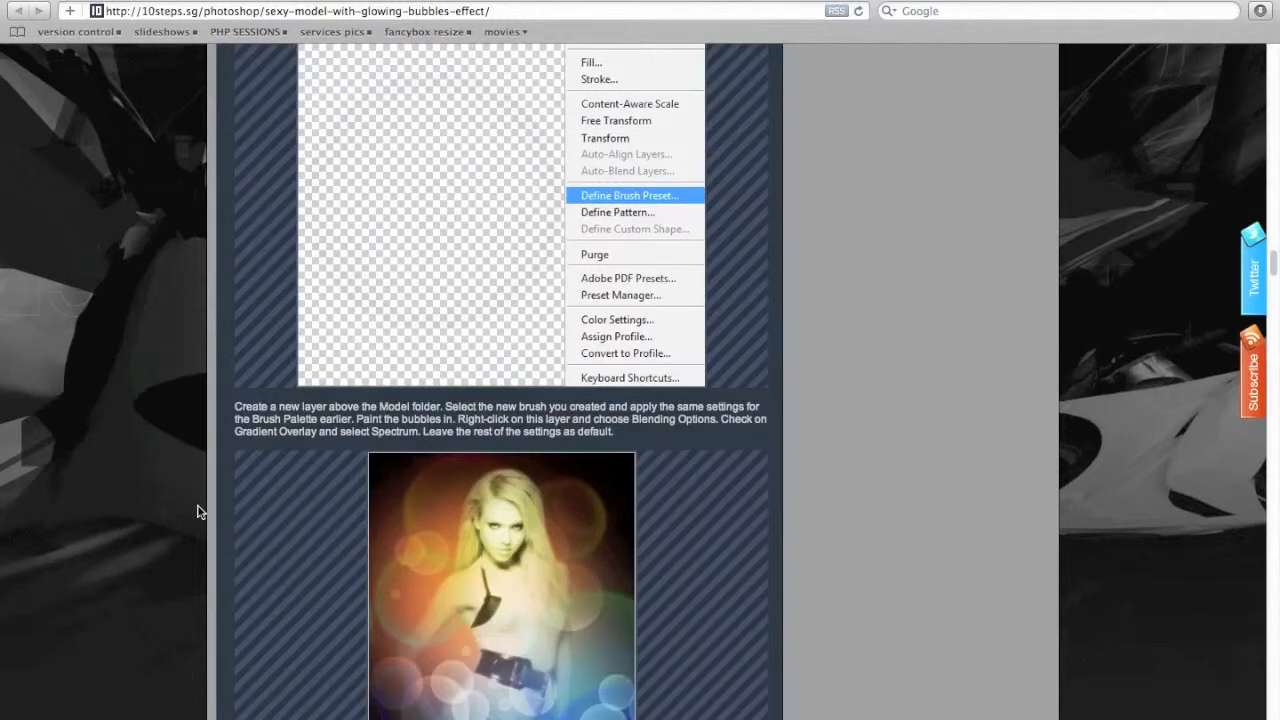
scroll(197, 511, "down", 5)
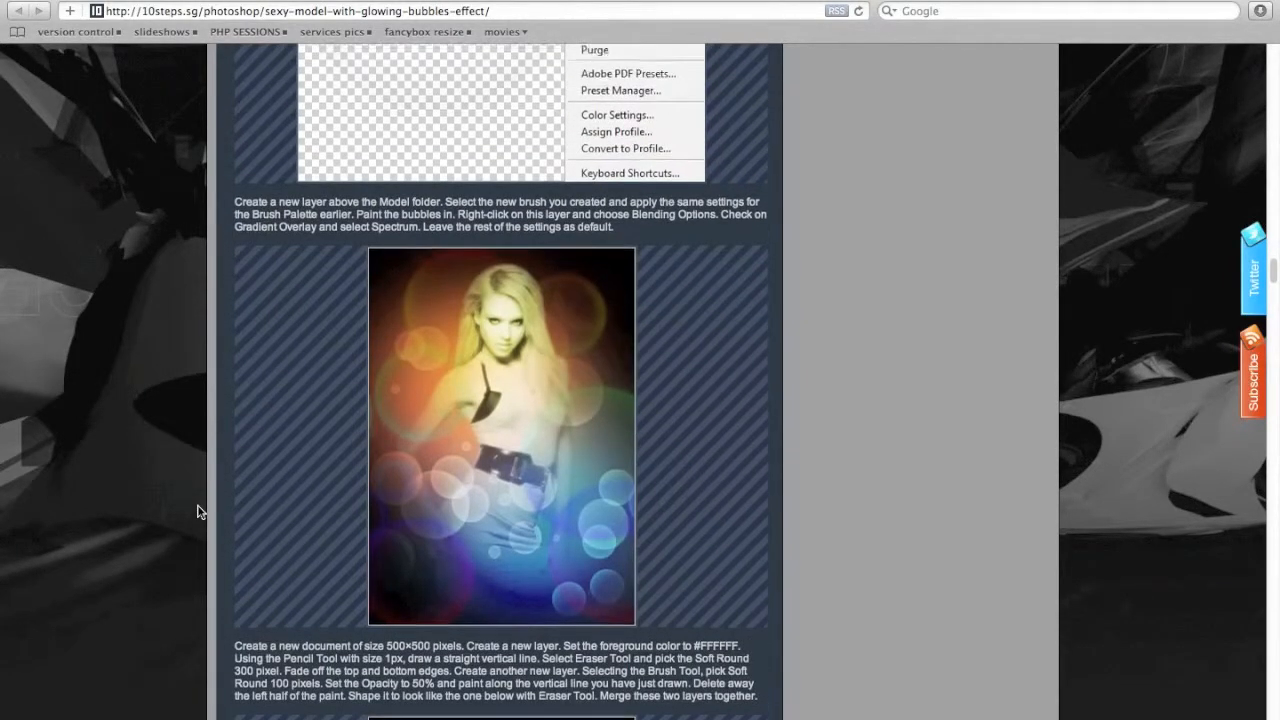
scroll(197, 511, "up", 12)
scroll(197, 511, "down", 2)
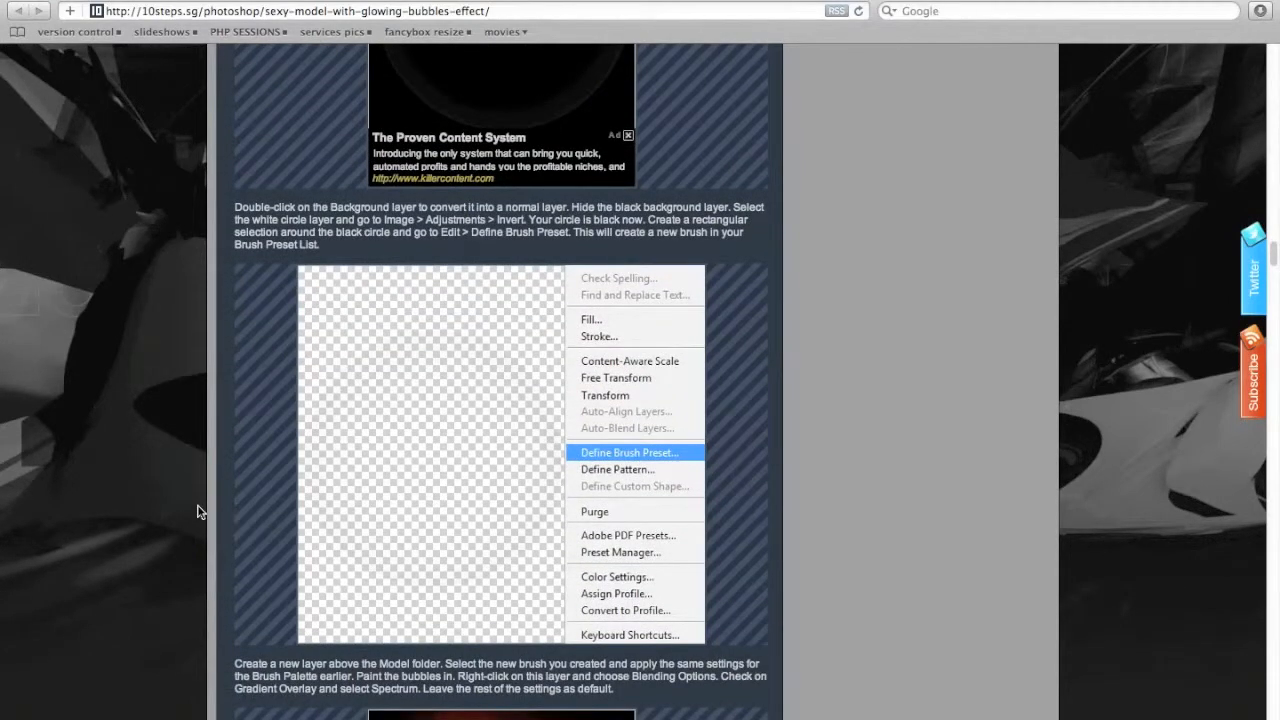
scroll(197, 511, "up", 9)
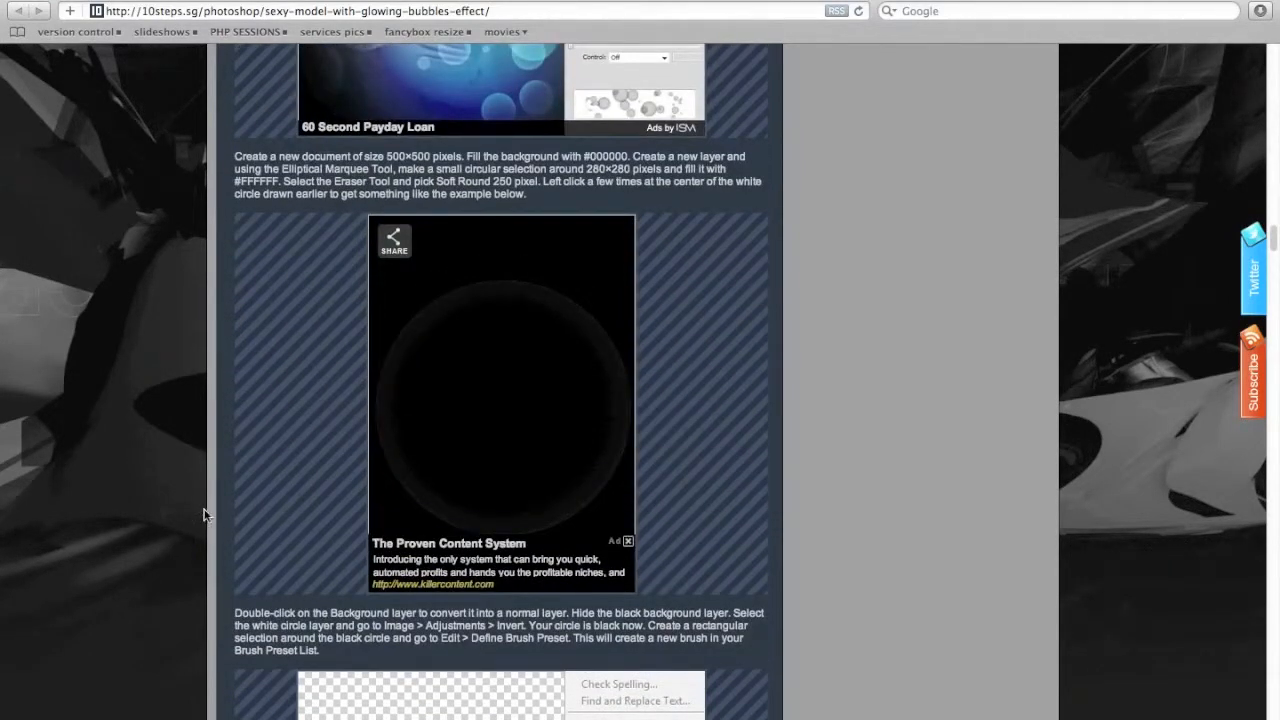
scroll(165, 609, "down", 1)
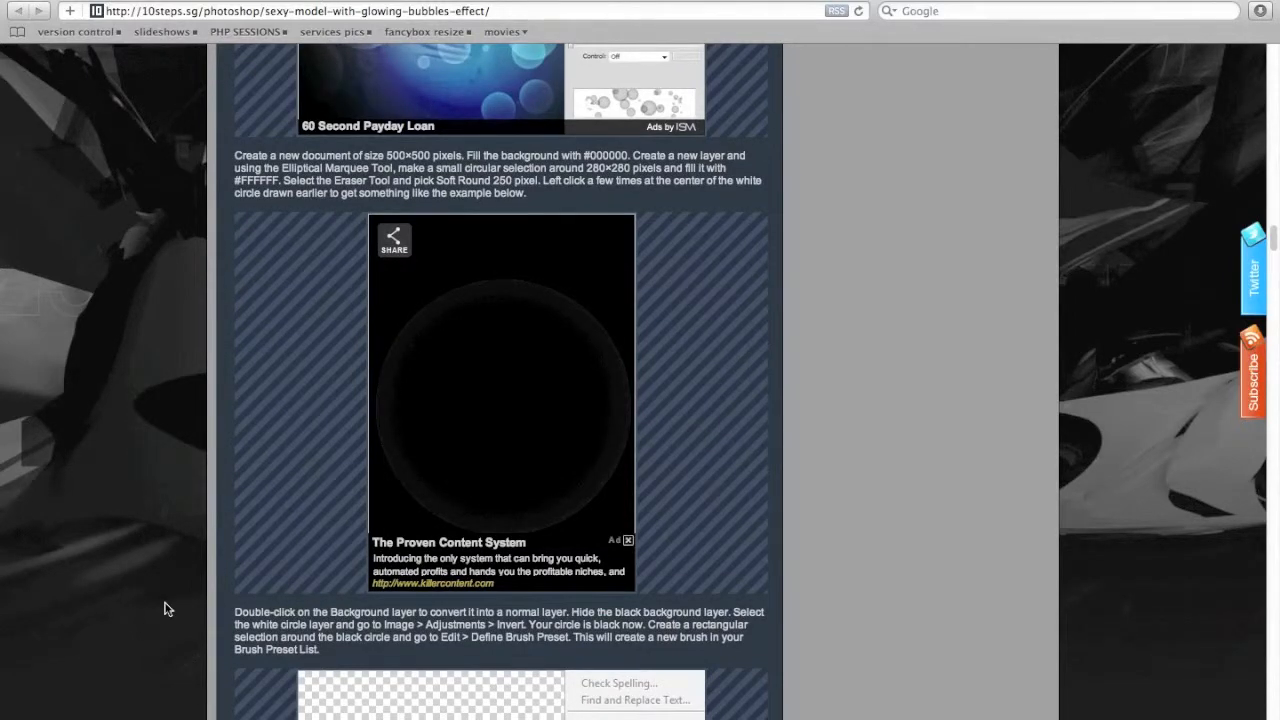
scroll(165, 609, "down", 20)
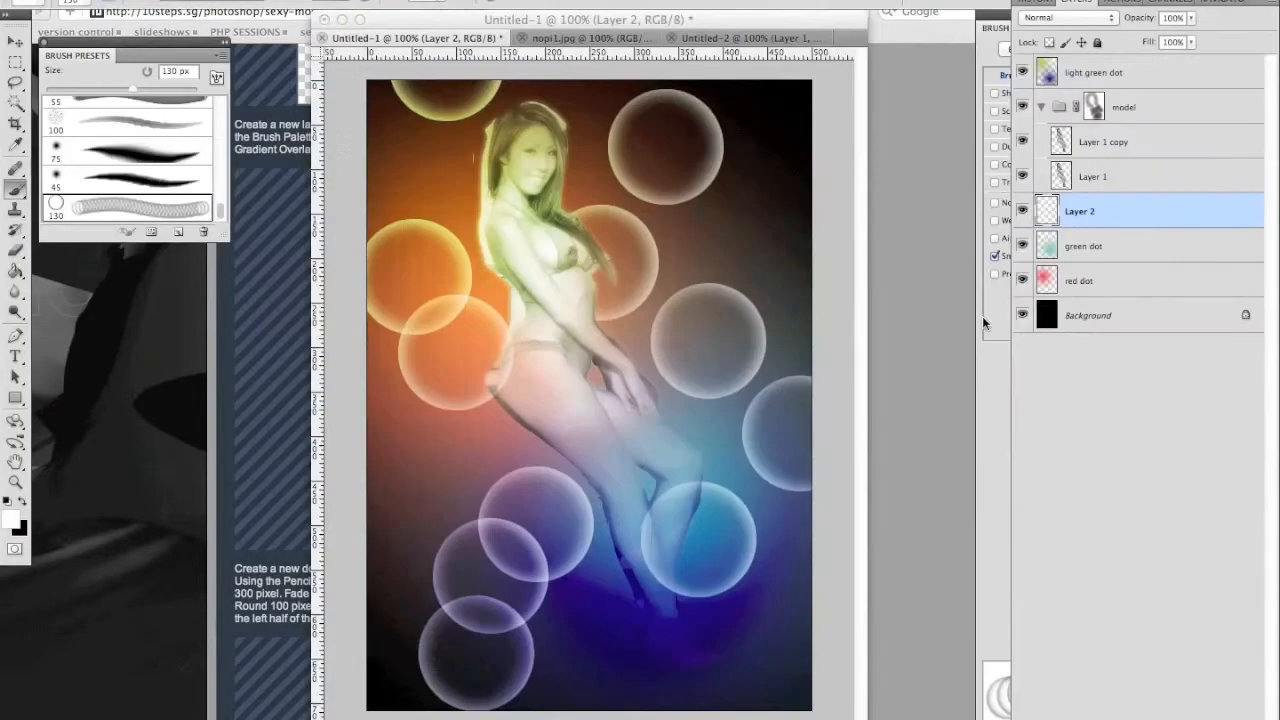
Step: Create a new layer above the light green dot layer and paint three bubbles over the waist, left of the legs and near the feet
left_click(1100, 76)
key("super+shift+n")
key("Return")
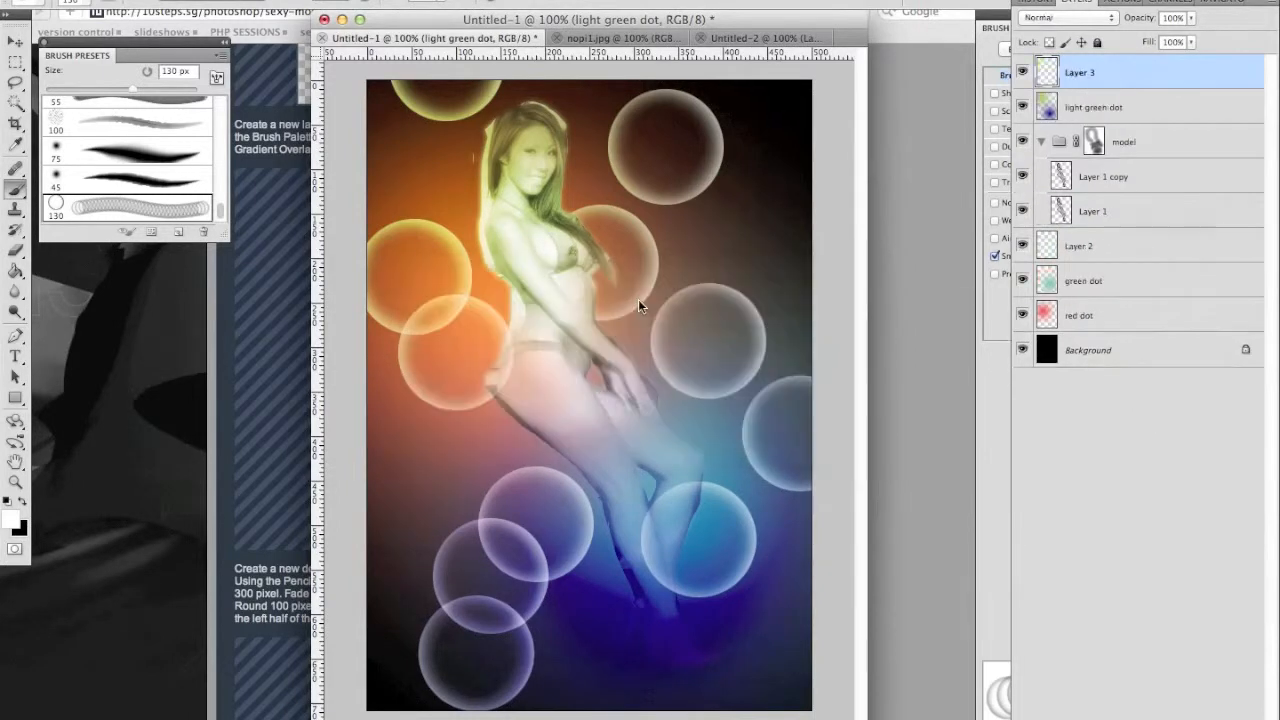
left_click(548, 319)
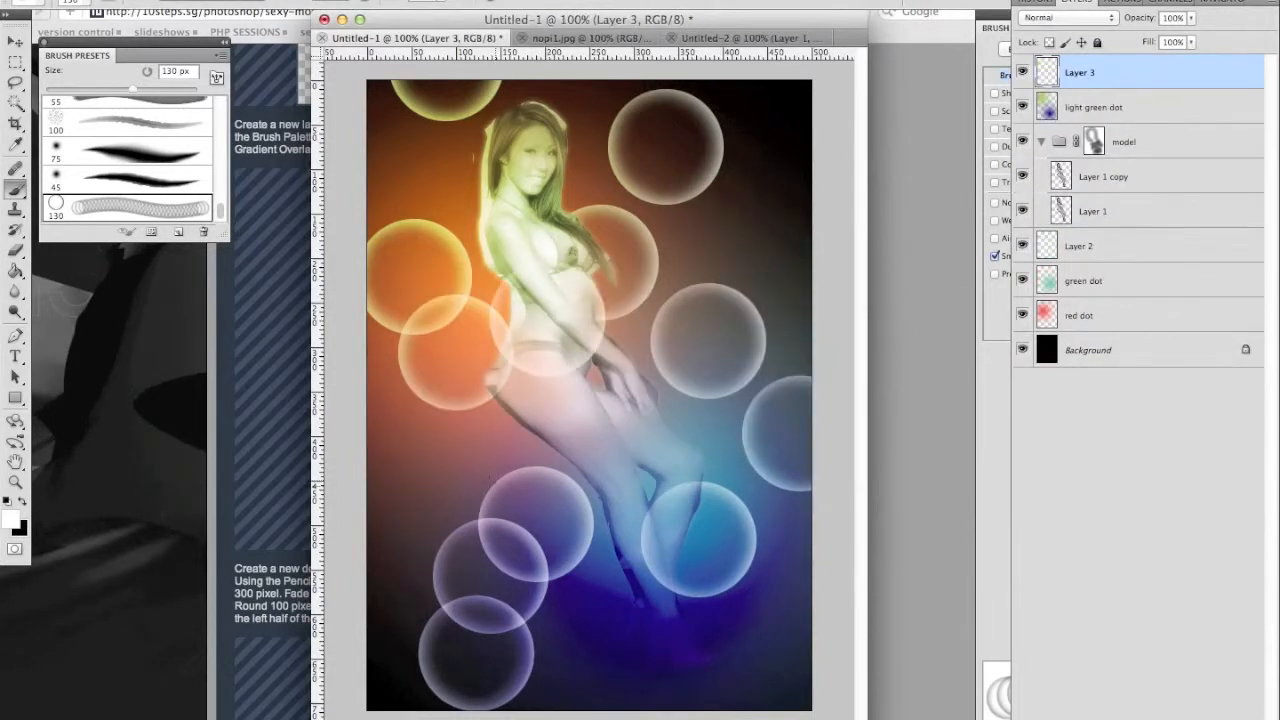
left_click(451, 486)
left_click(743, 600)
key("super+a")
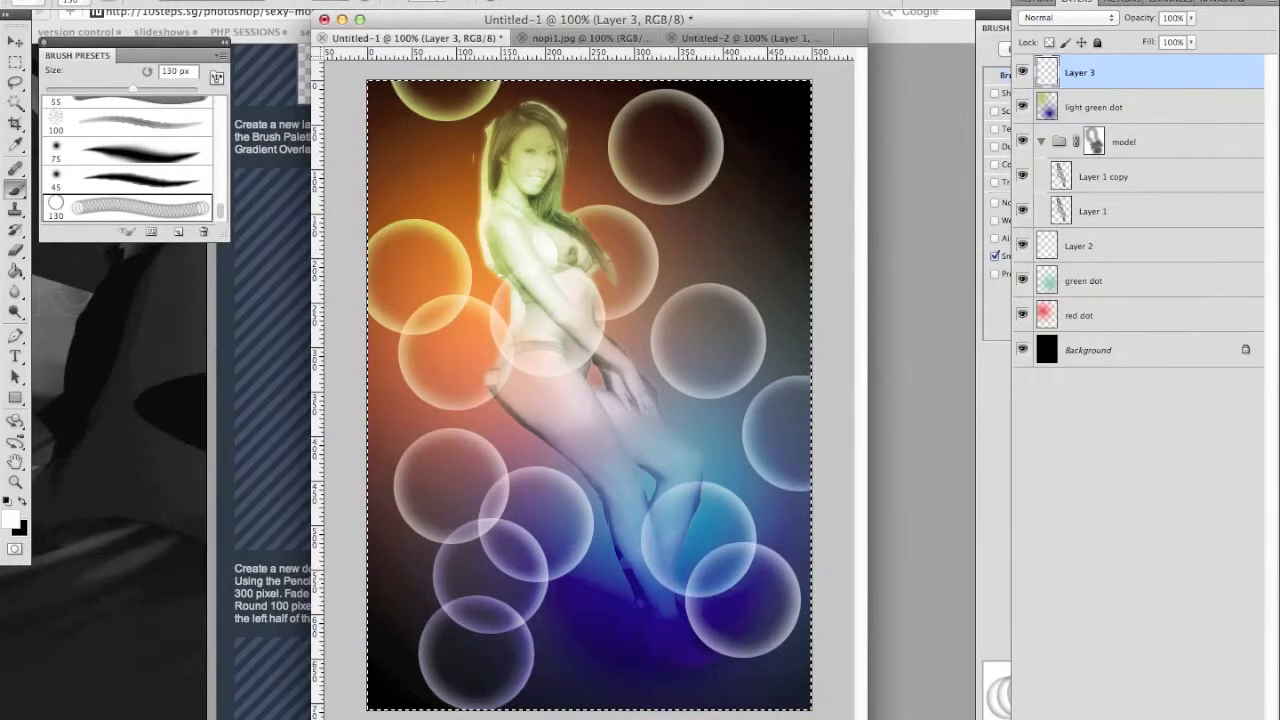
left_click(136, 2)
mouse_move(180, 2)
mouse_move(258, 366)
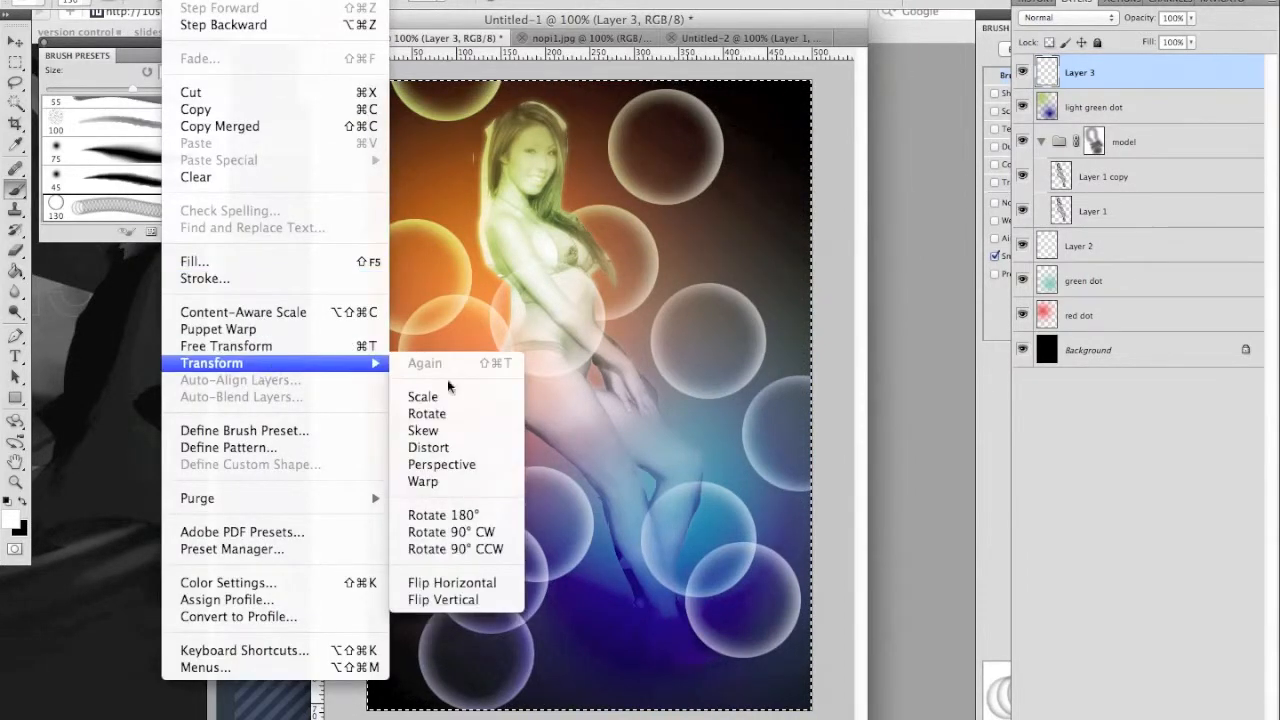
left_click(448, 394)
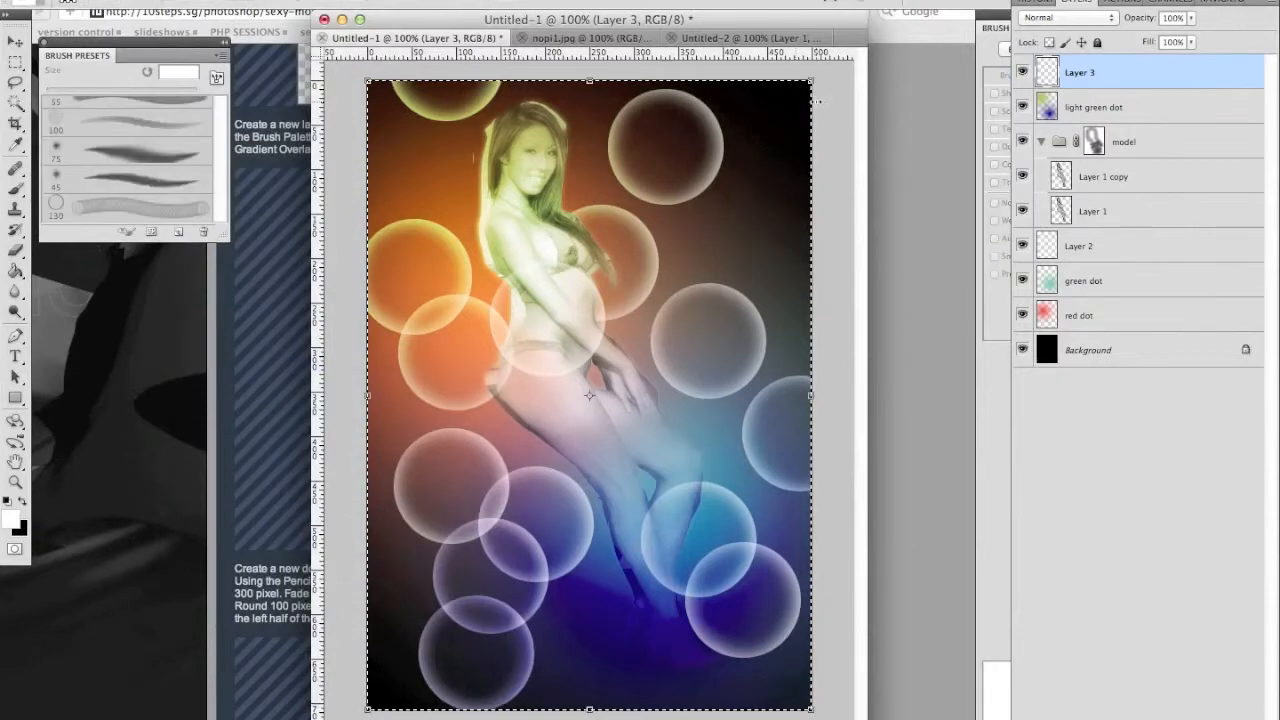
left_click_drag(840, 62, 848, 54)
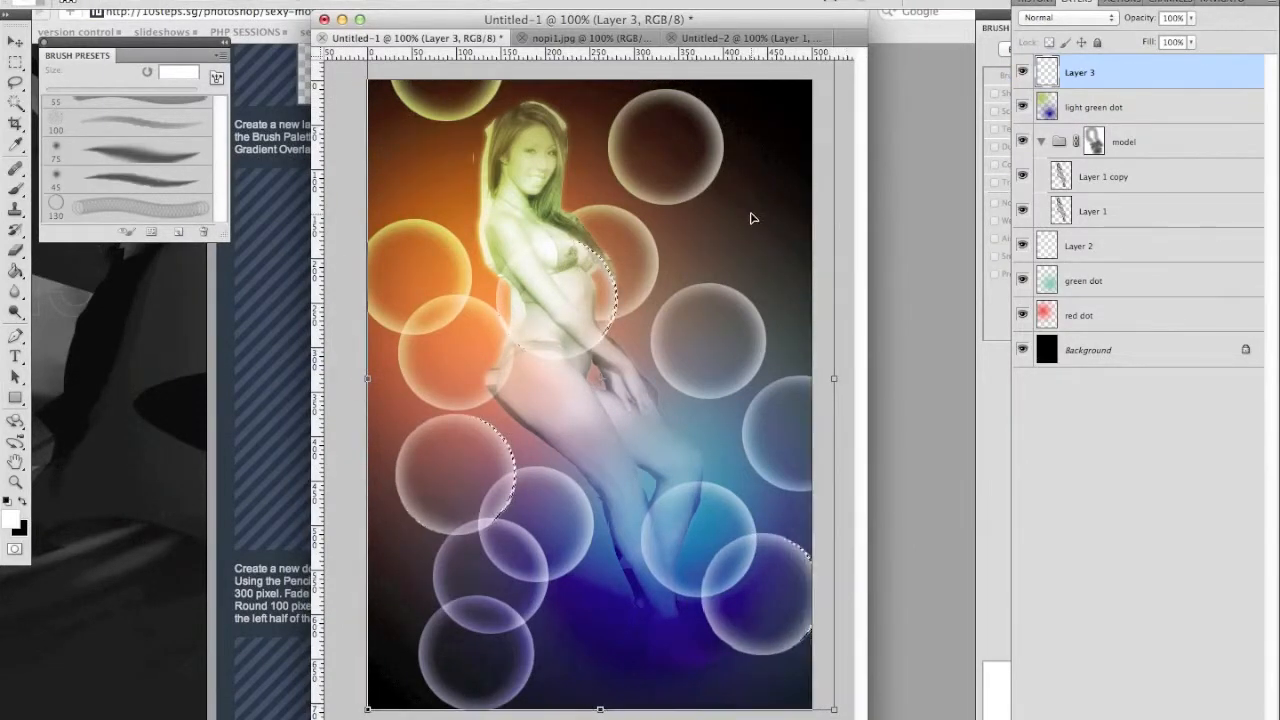
key("Return")
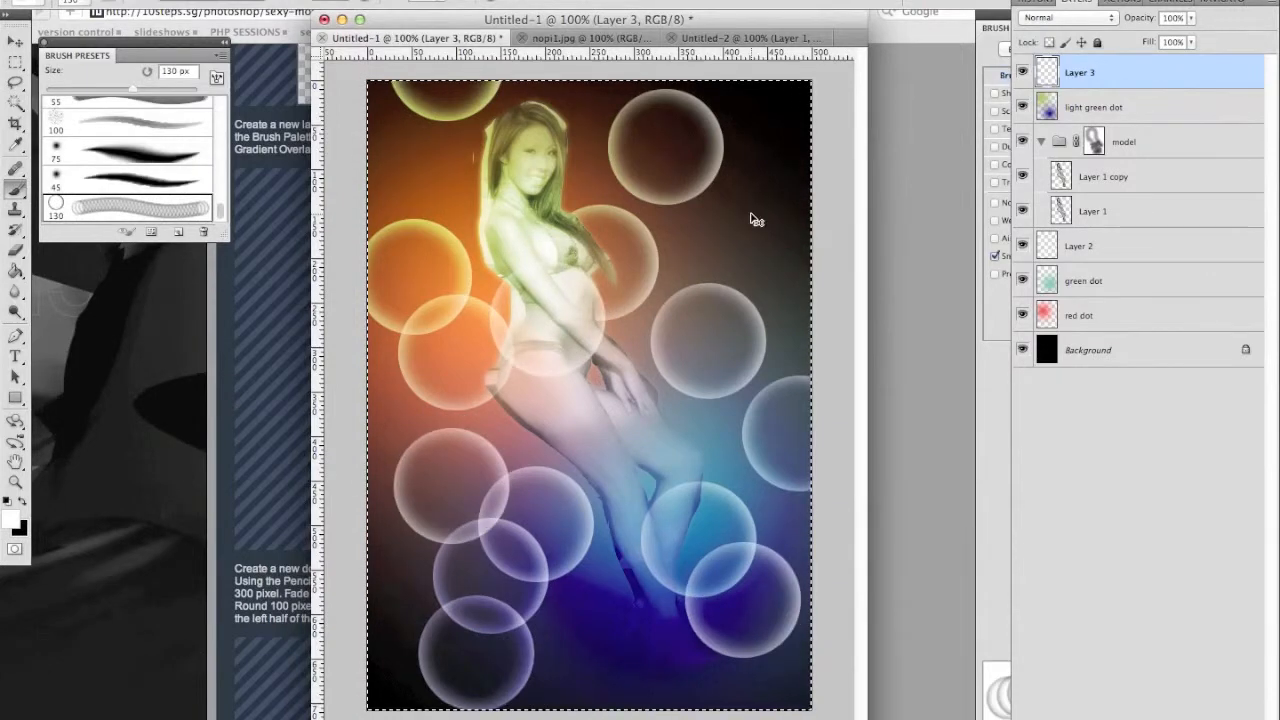
Step: Move Layer 3 below the light green dot layer so it sits directly above the model folder
key("super+Tab")
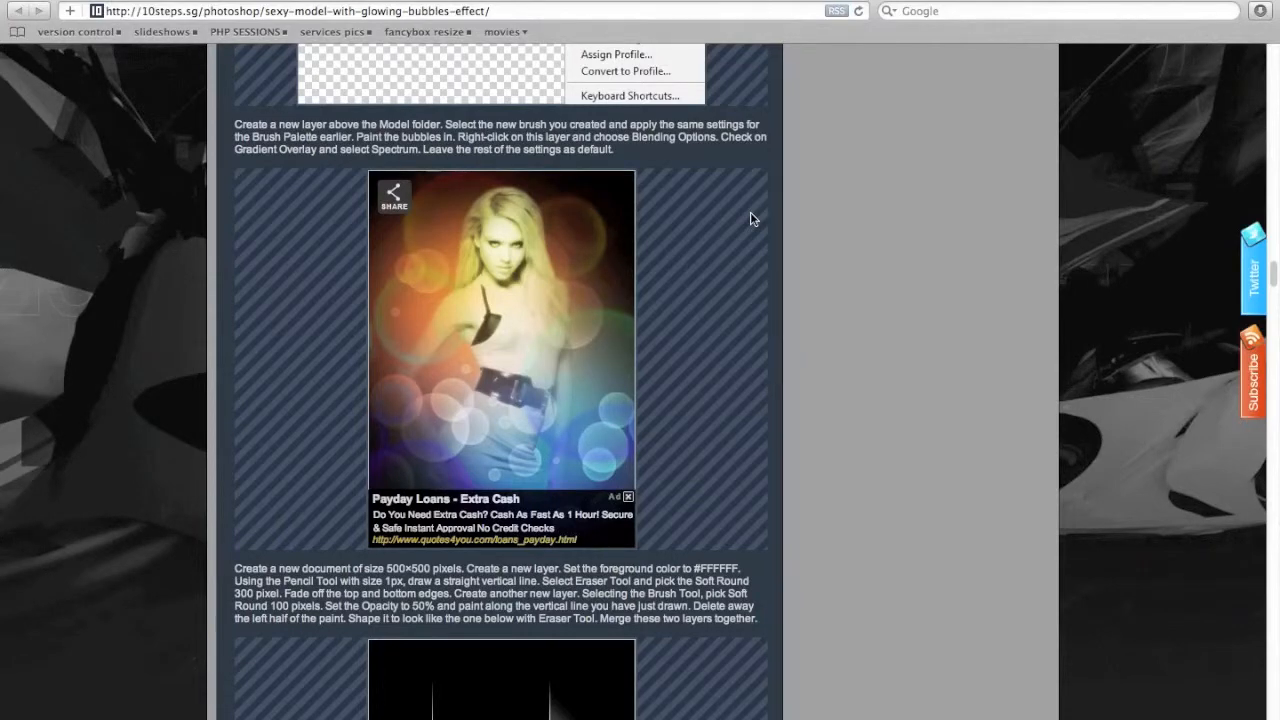
key("super+Tab")
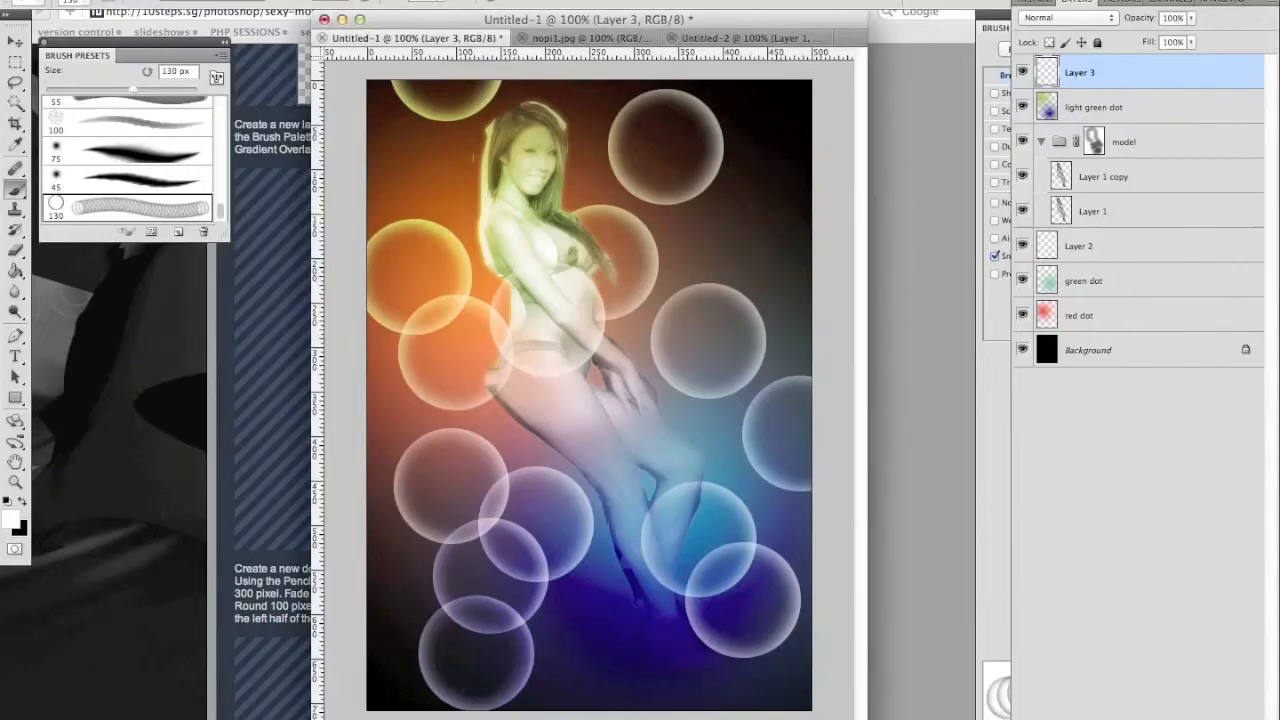
left_click_drag(1088, 105, 1086, 116)
Step: Apply a Gradient Overlay with the Spectrum gradient to Layer 3, keeping Normal blend mode and the other default settings
right_click(1087, 117)
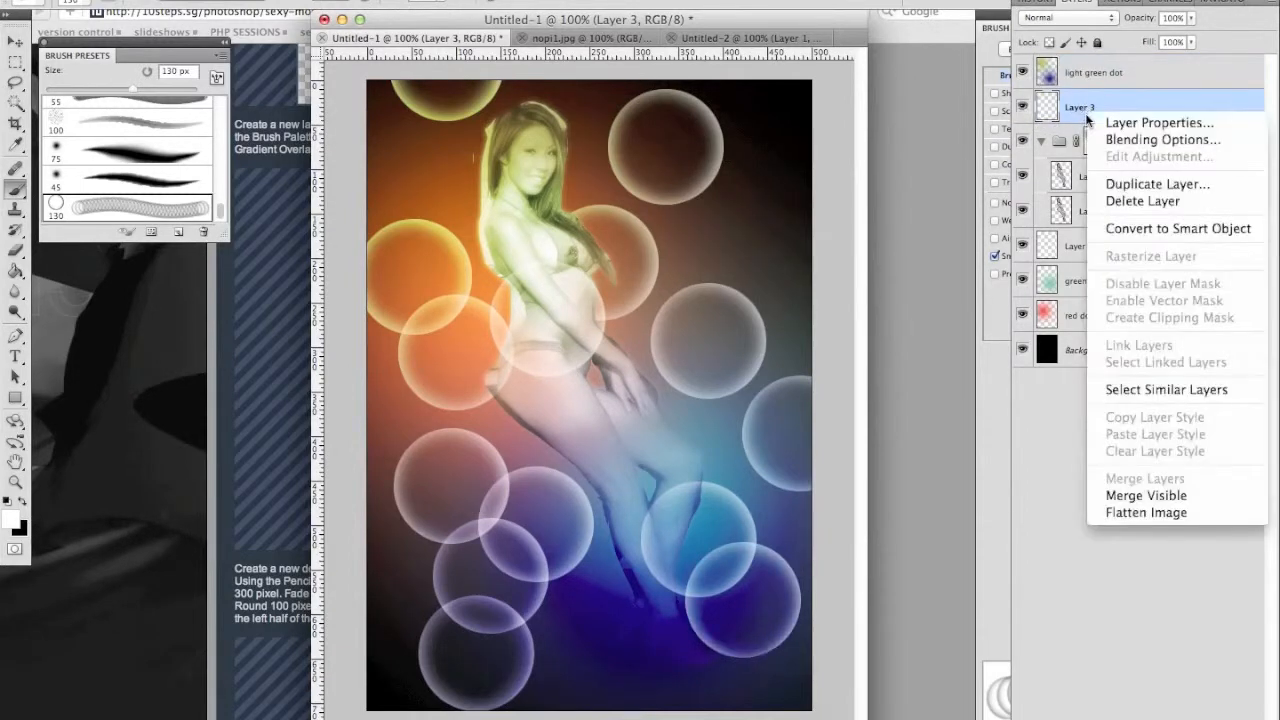
left_click(1117, 137)
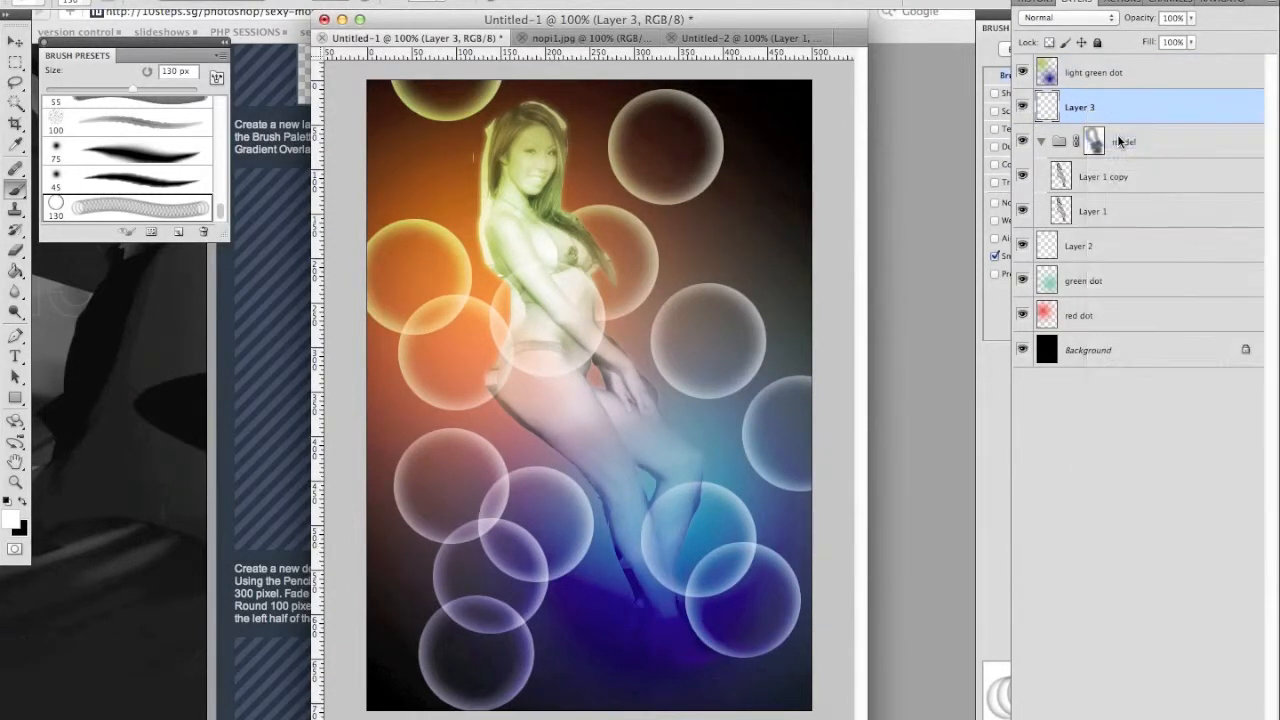
key("super+Tab")
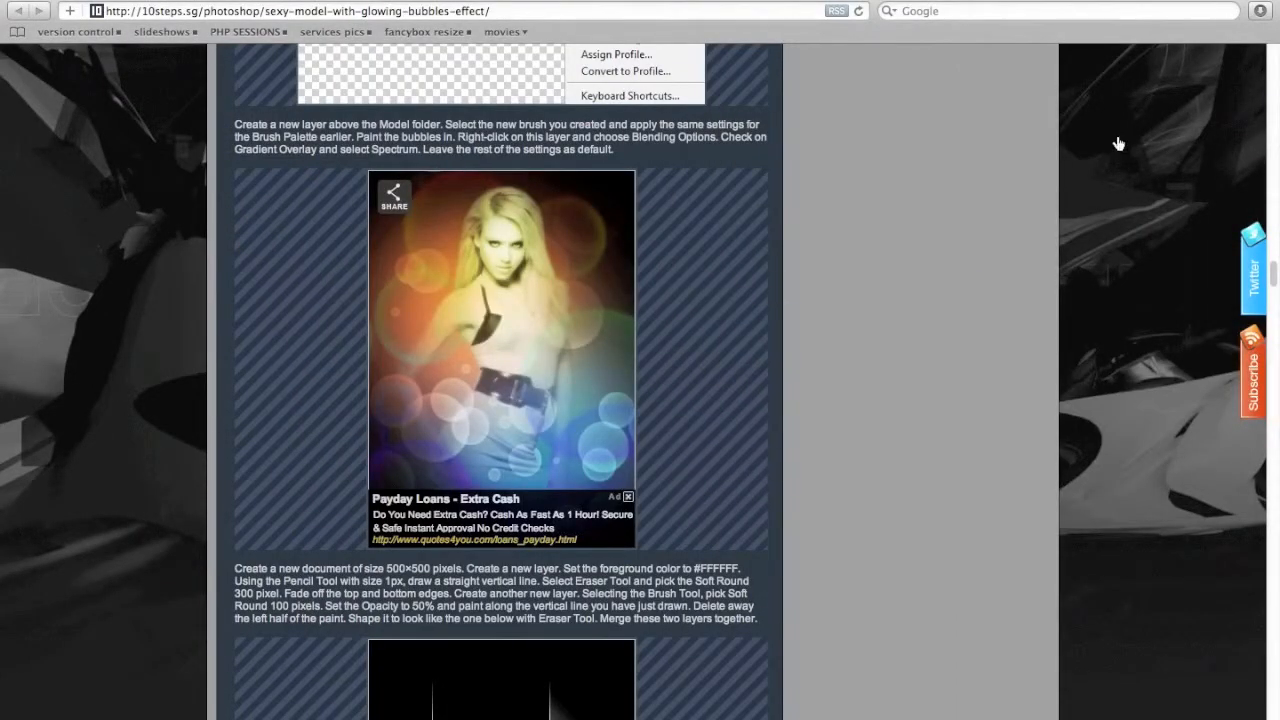
key("super+Tab")
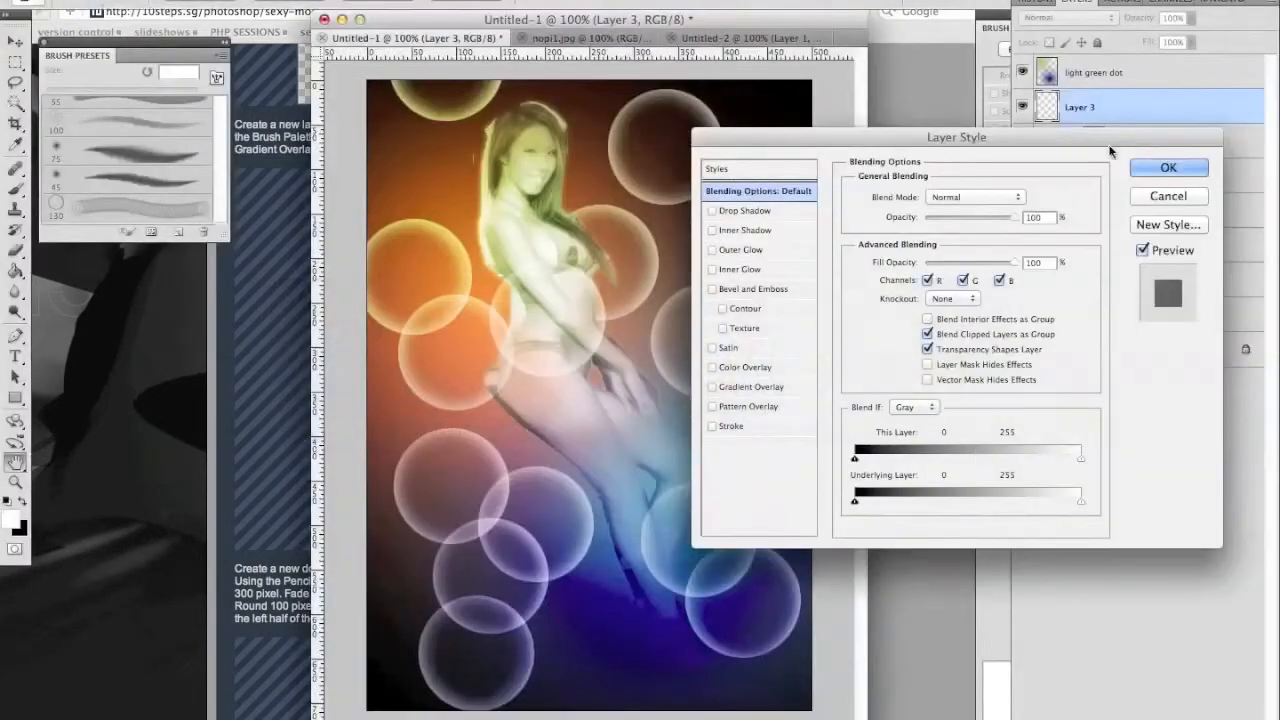
left_click(759, 386)
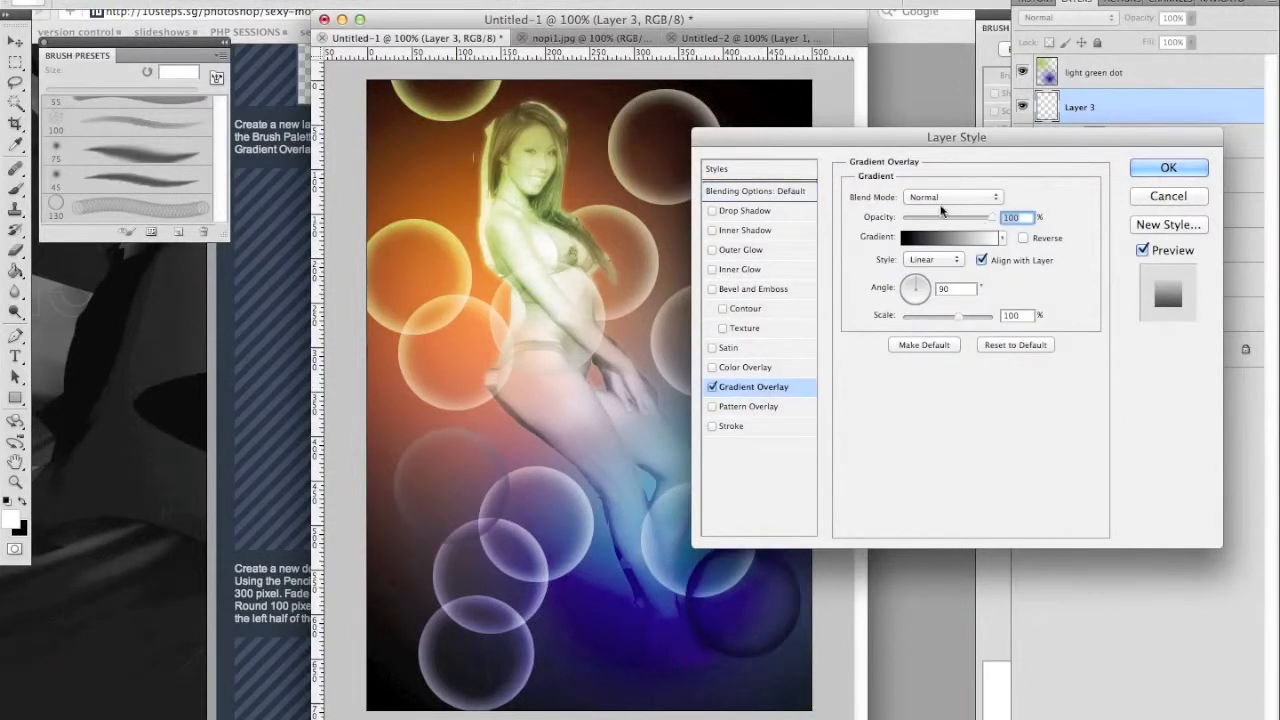
key("super+Tab")
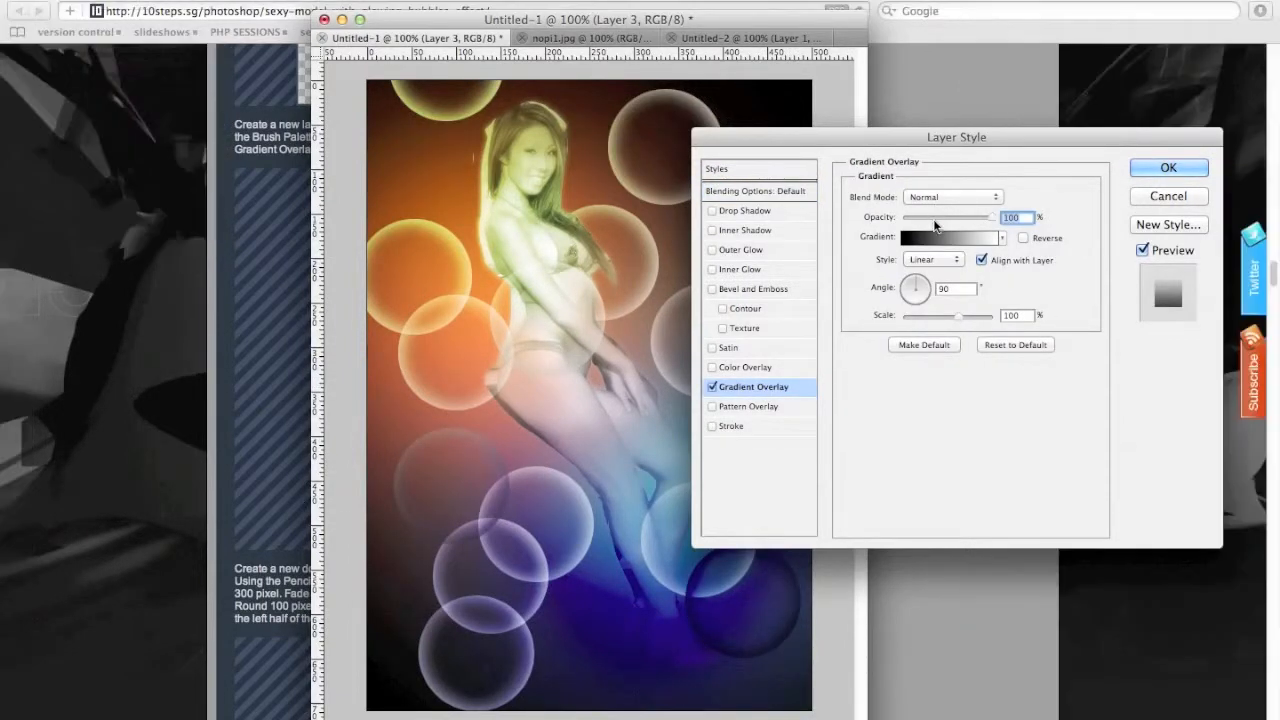
key("super+Tab")
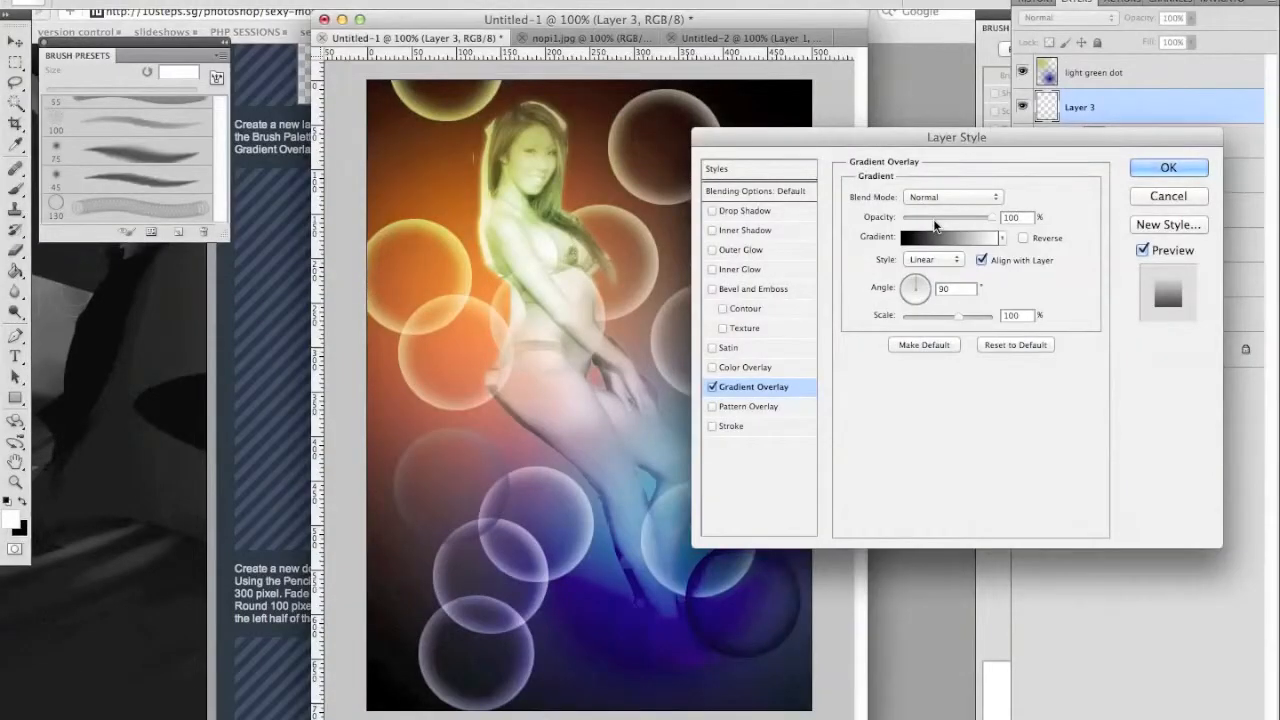
left_click(926, 202)
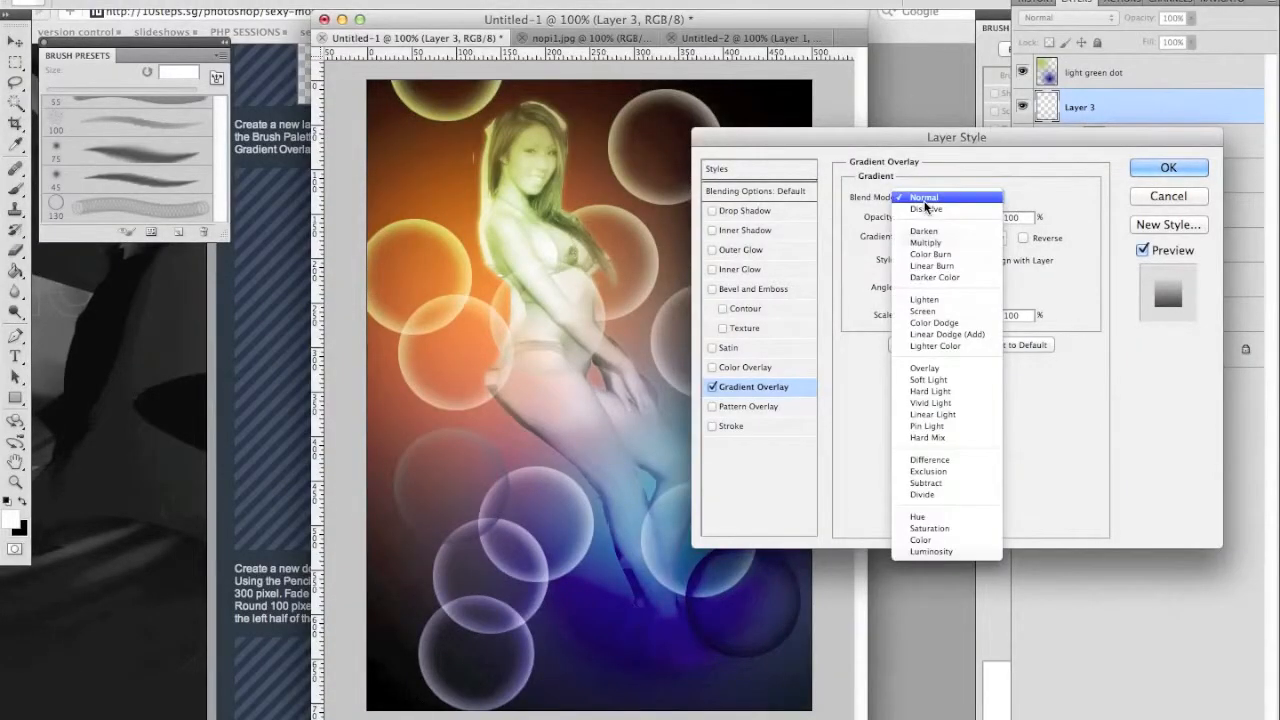
left_click(925, 199)
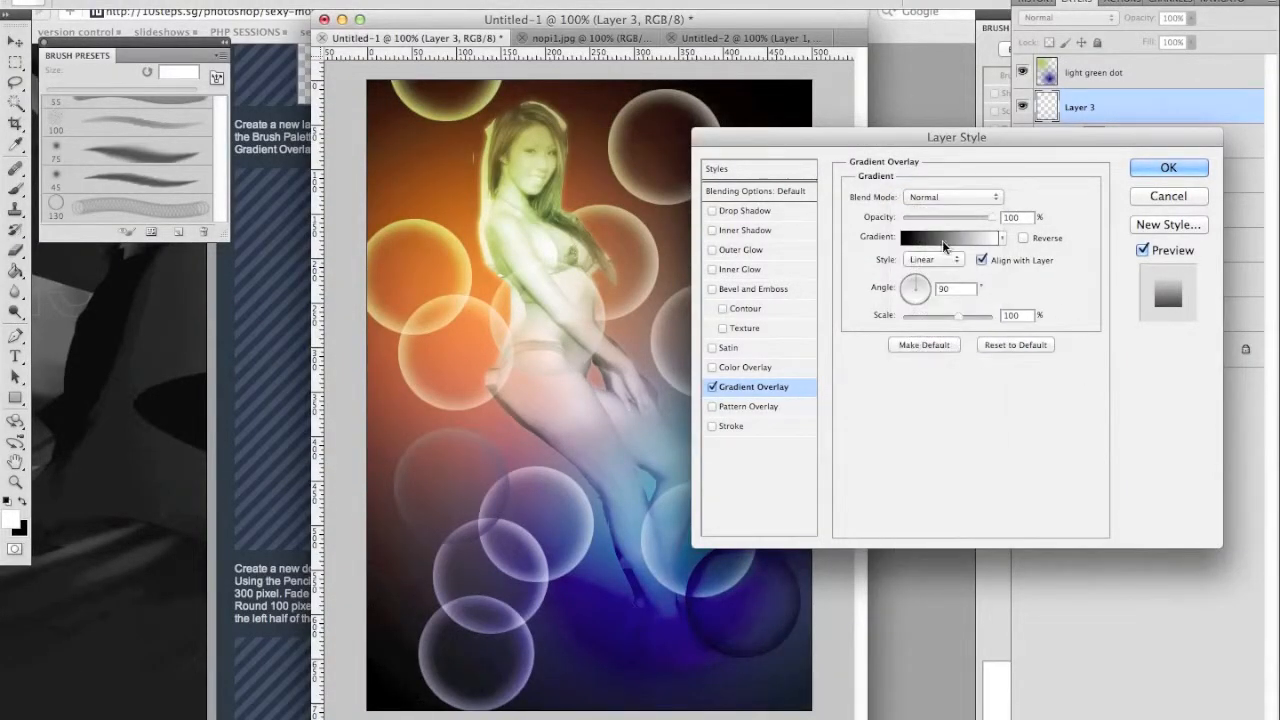
left_click(946, 237)
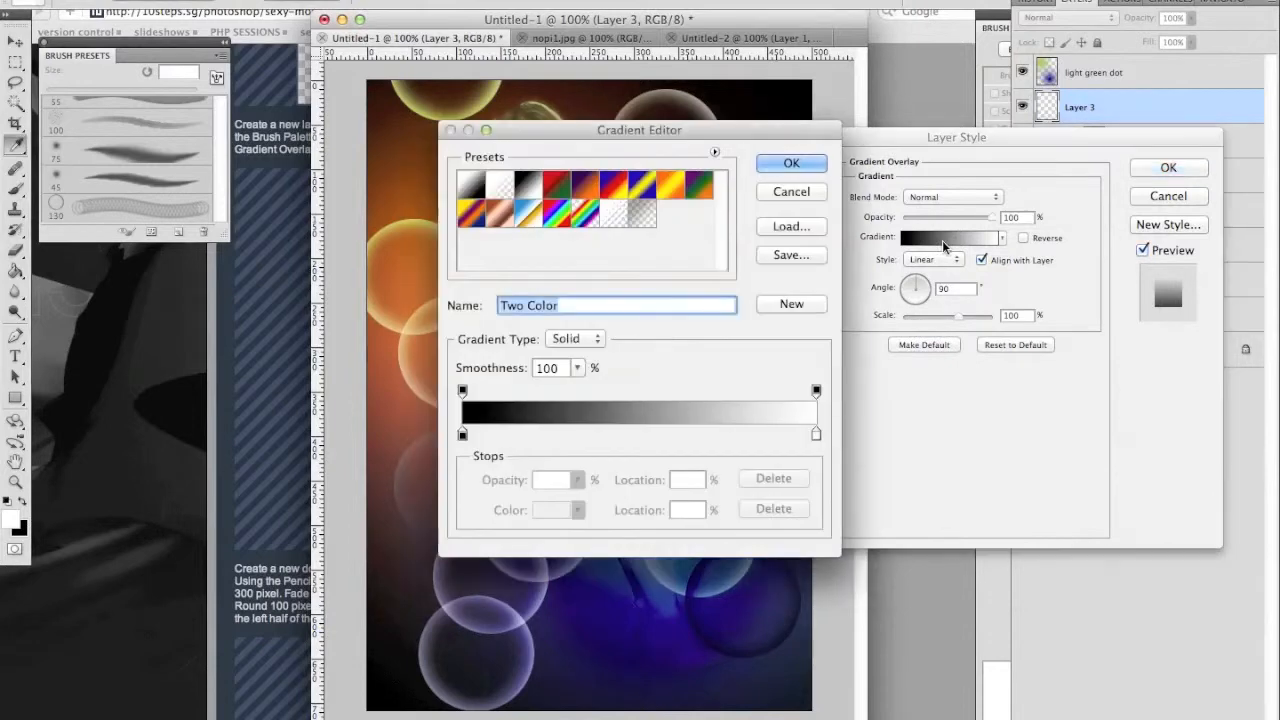
left_click(560, 216)
key("Return")
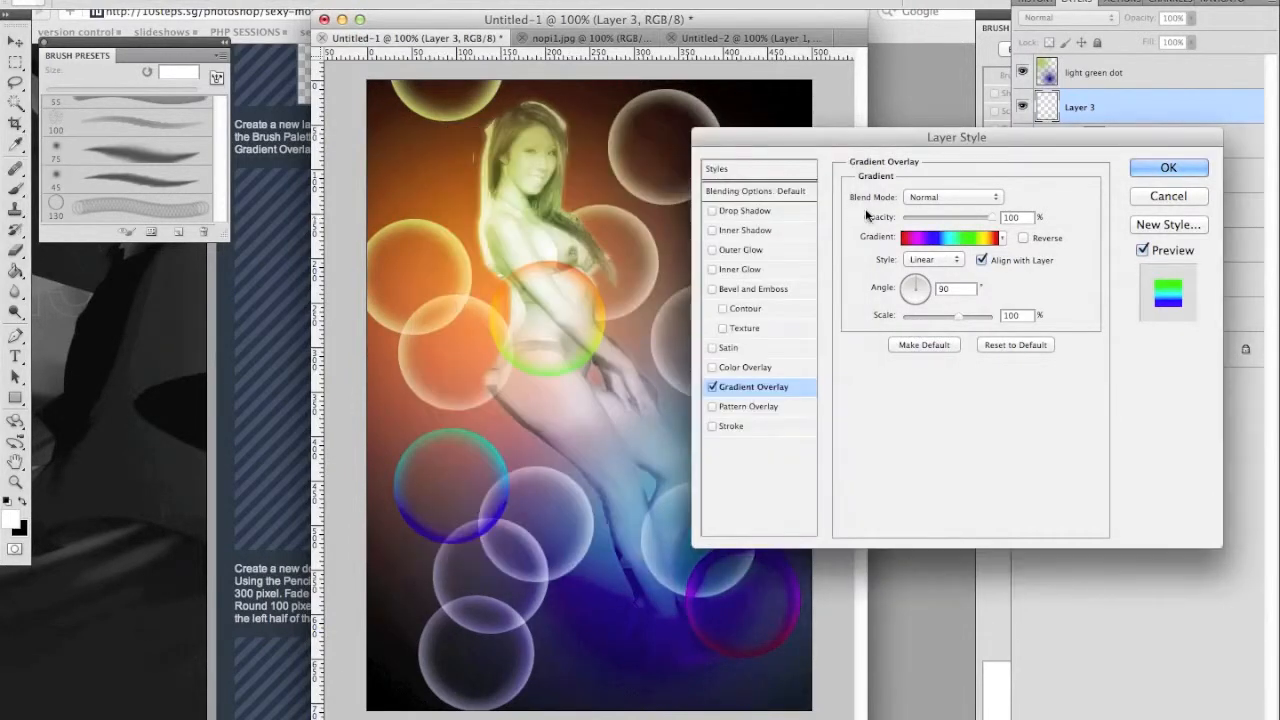
key("Return")
key("b")
Step: Read the Safari tutorial's next instructions on making the light lines, painting scan lines and adding abstract brush lines
key("super+Tab")
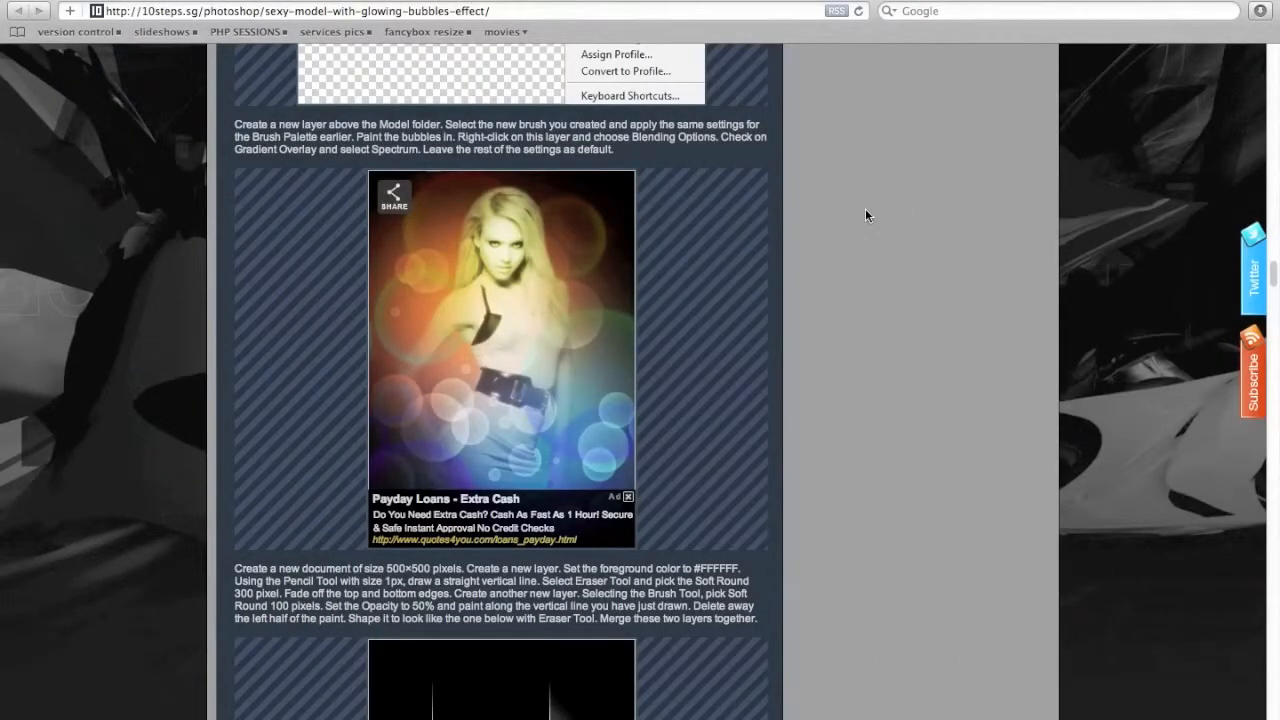
scroll(148, 543, "down", 5)
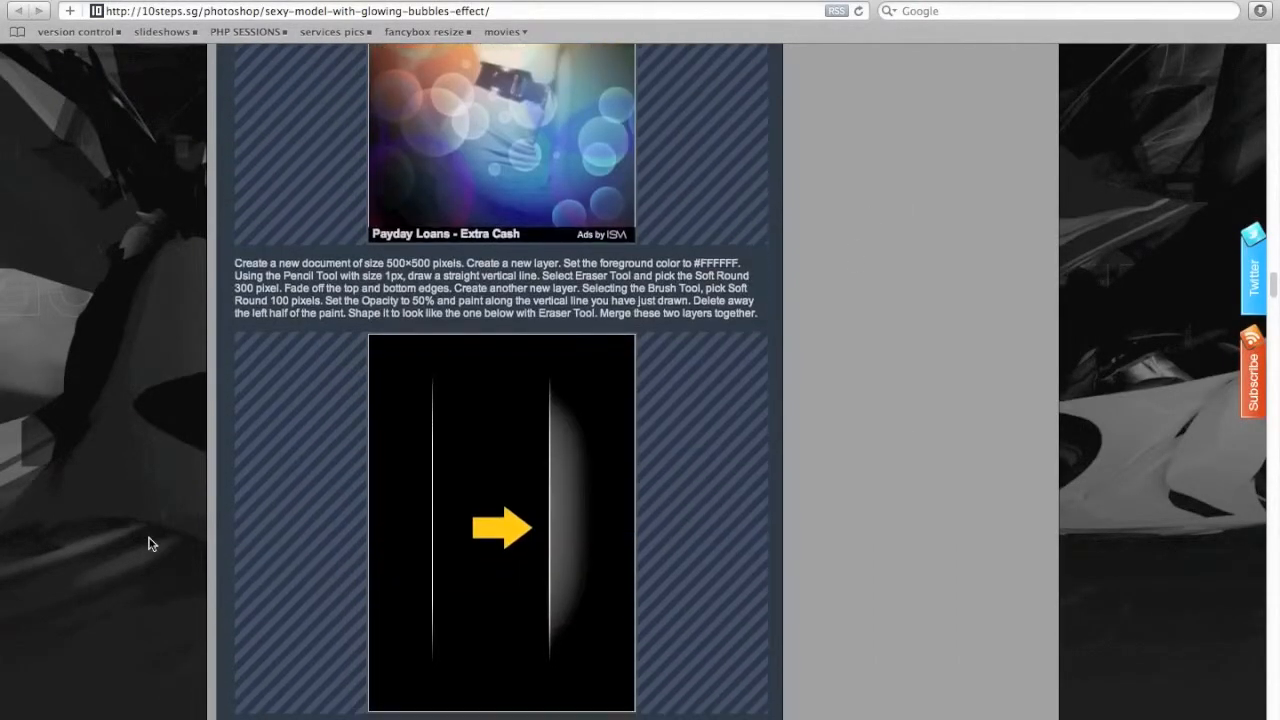
scroll(148, 543, "down", 5)
scroll(148, 543, "up", 4)
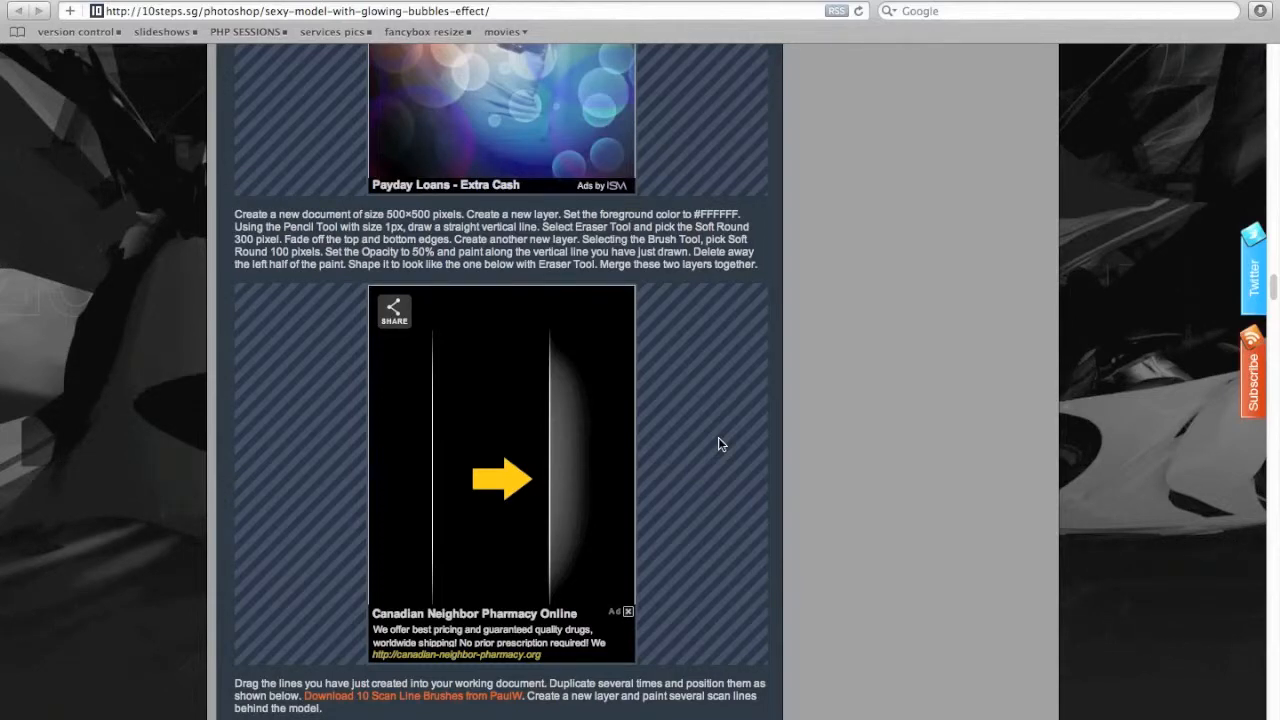
scroll(716, 450, "down", 5)
scroll(716, 455, "down", 2)
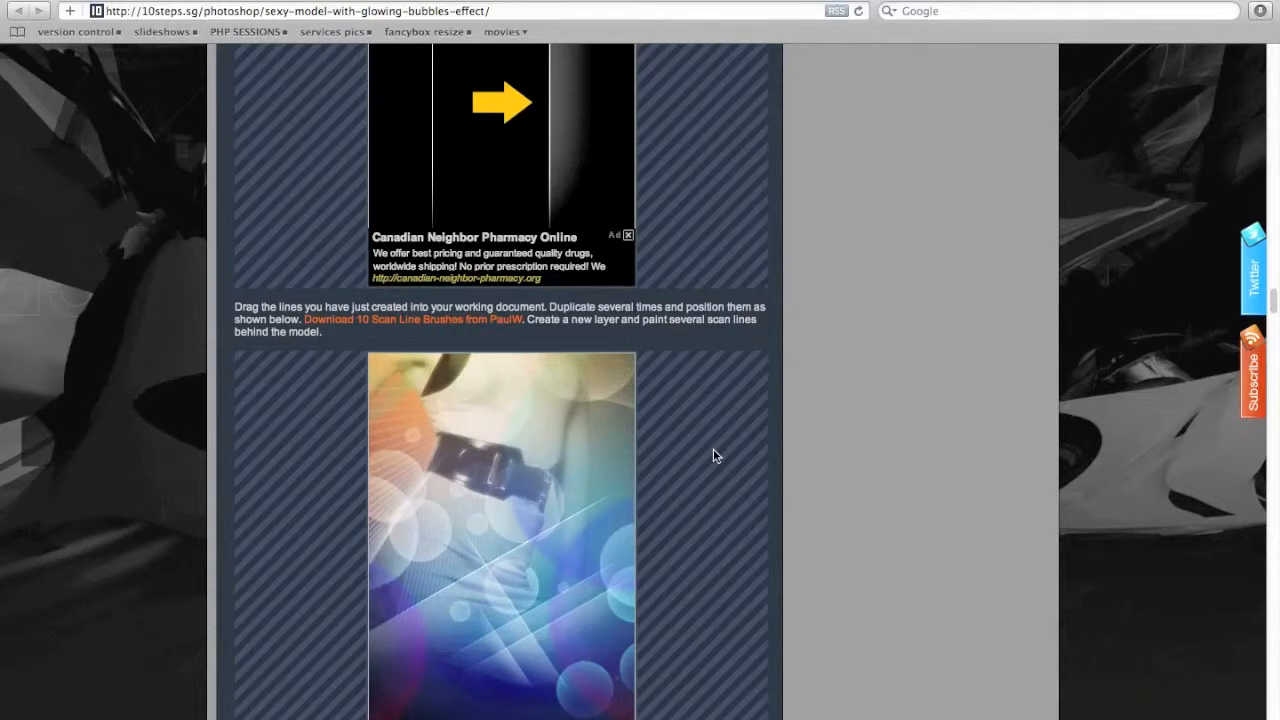
scroll(716, 455, "down", 1)
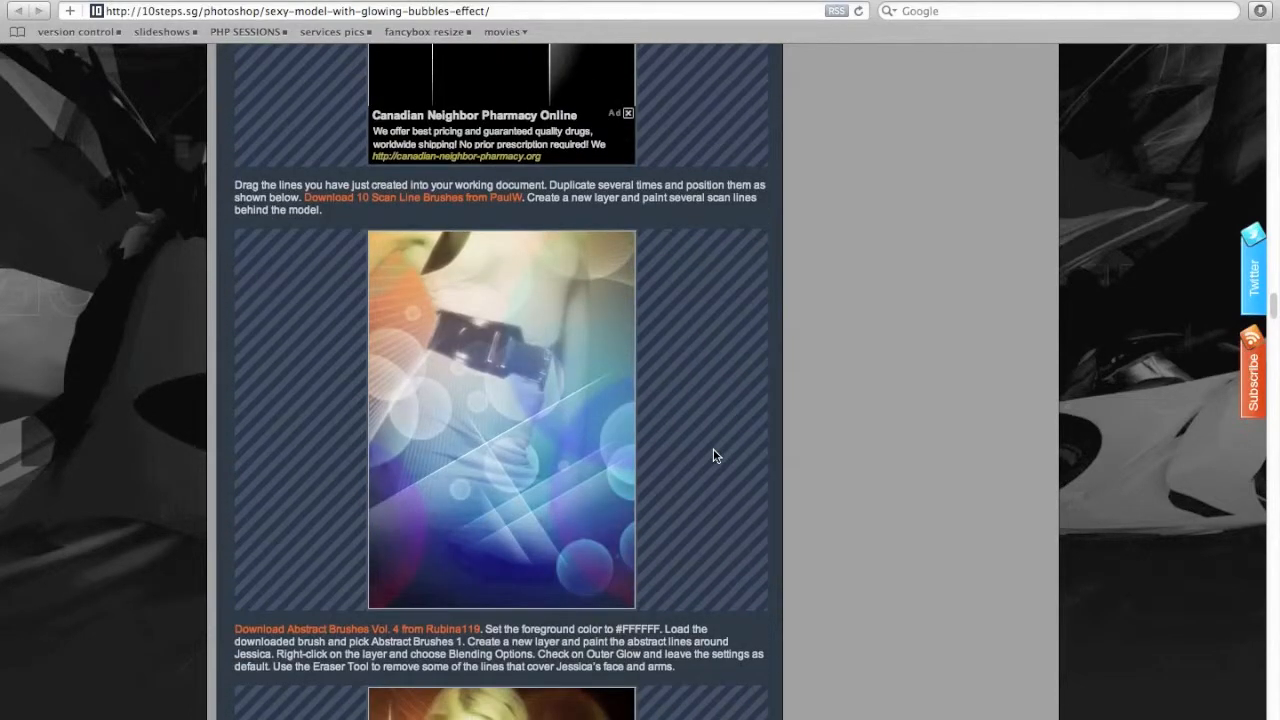
scroll(714, 456, "down", 4)
scroll(714, 456, "up", 2)
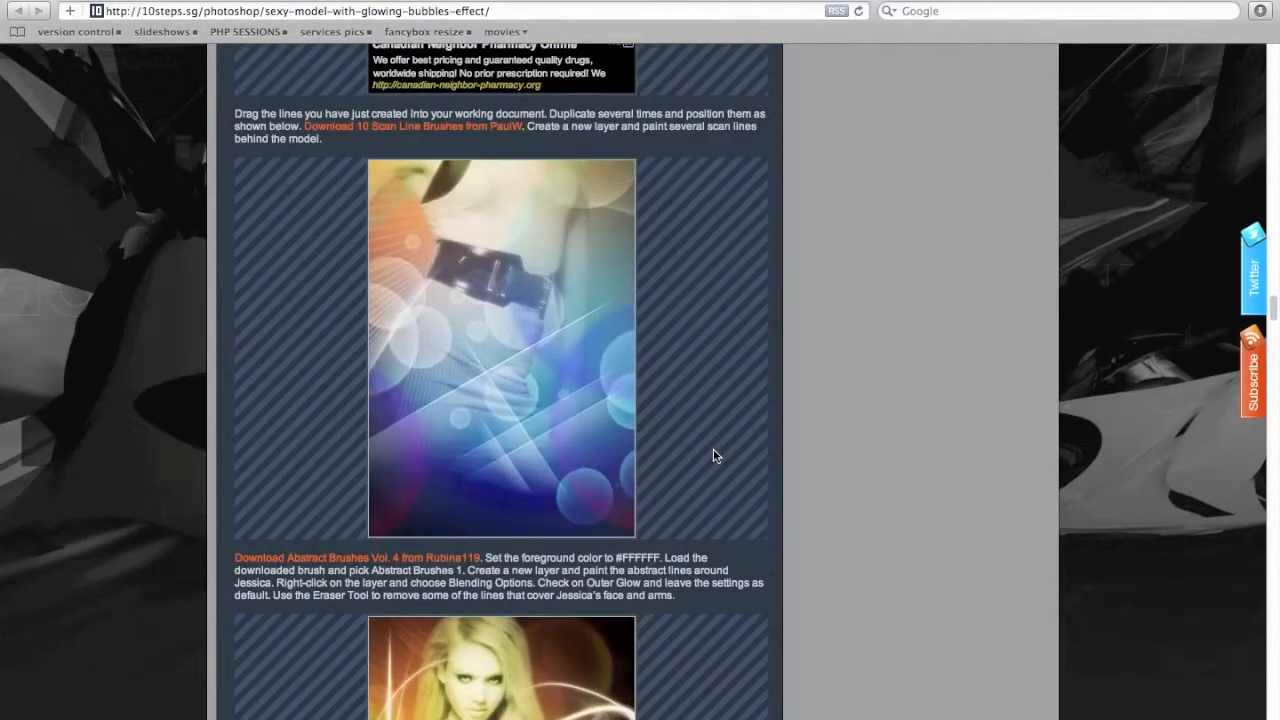
Step: Return to Photoshop and draw three white crossing diagonal lines over the hips and thighs with the Line tool, above Layer 3
key("super+Tab")
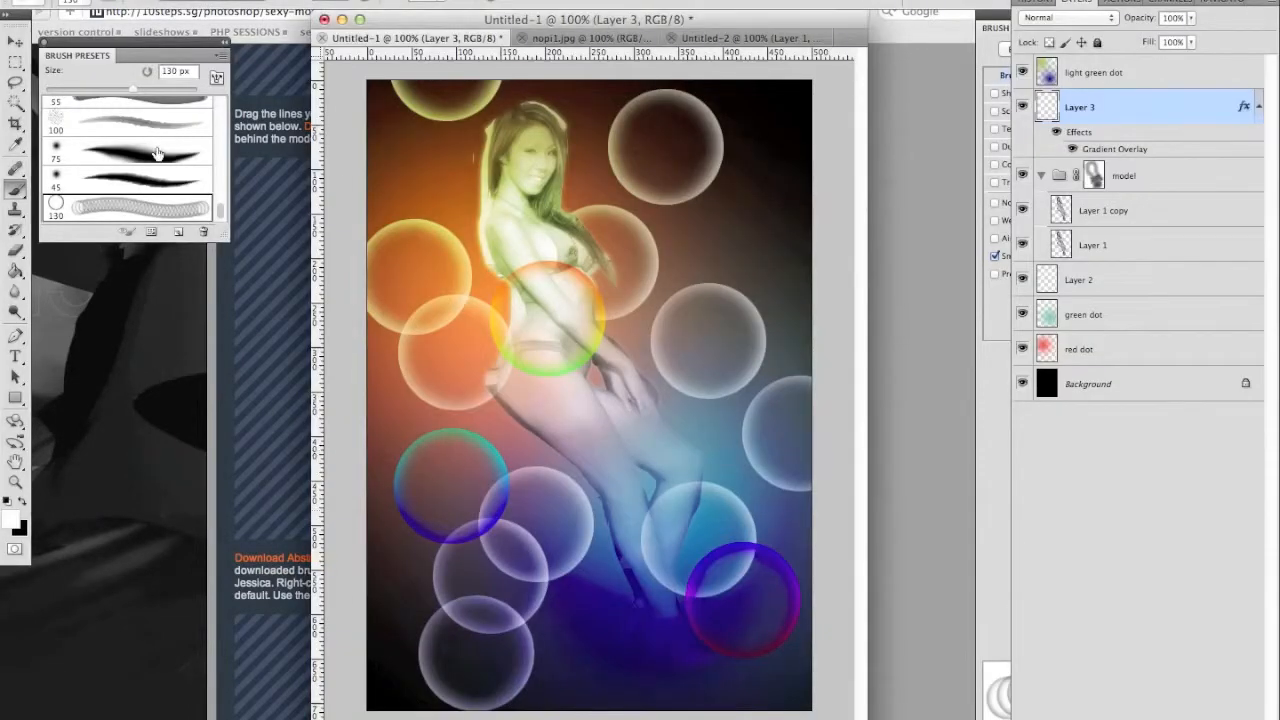
left_click(15, 82)
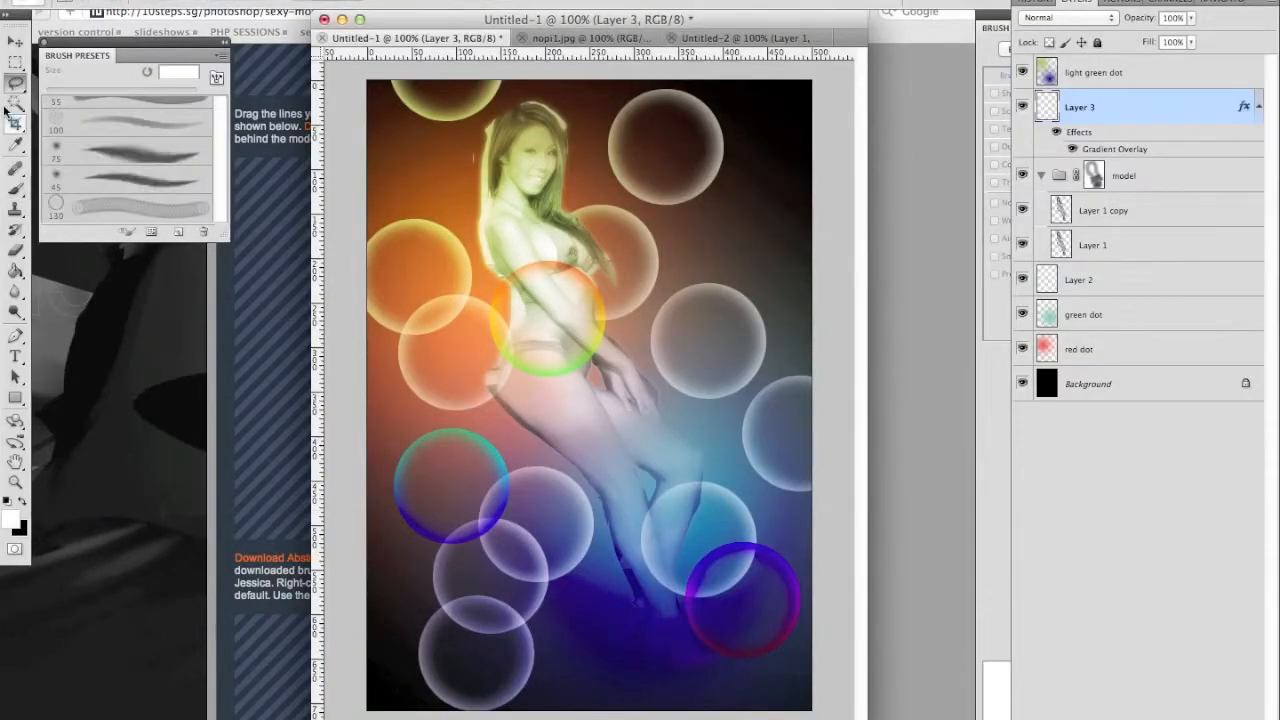
left_click(12, 397)
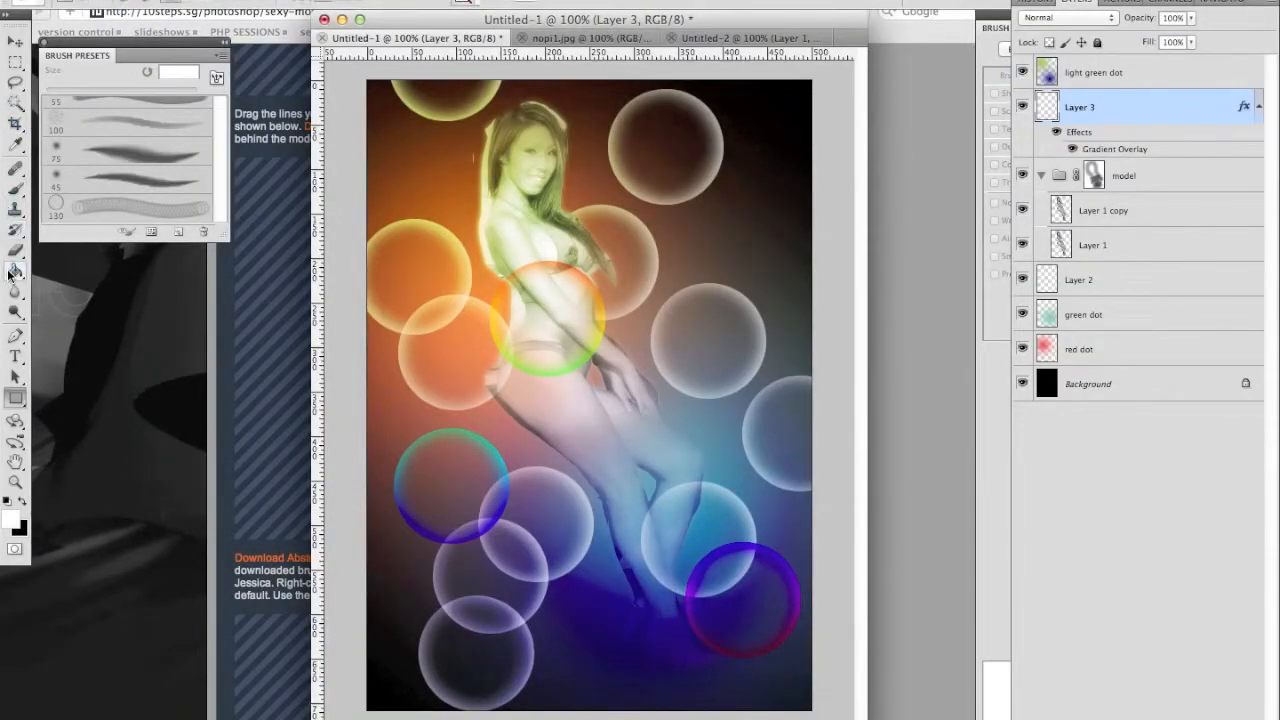
left_click(12, 402)
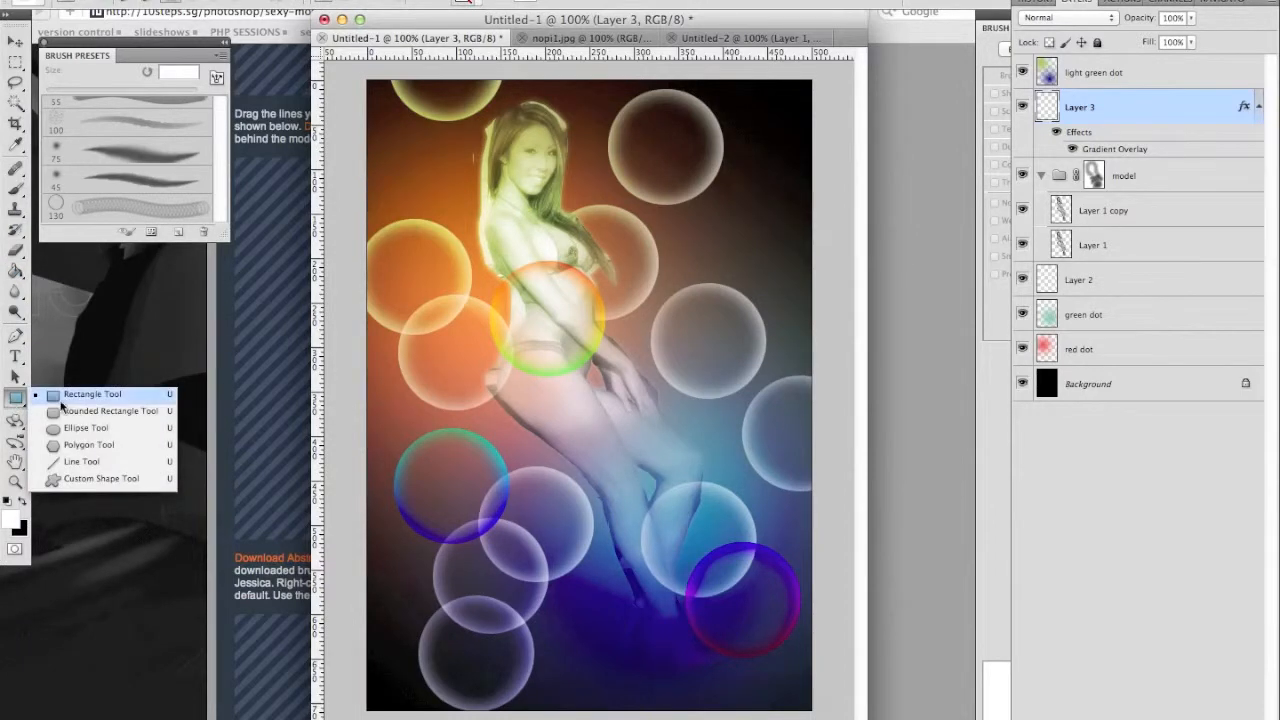
left_click(74, 460)
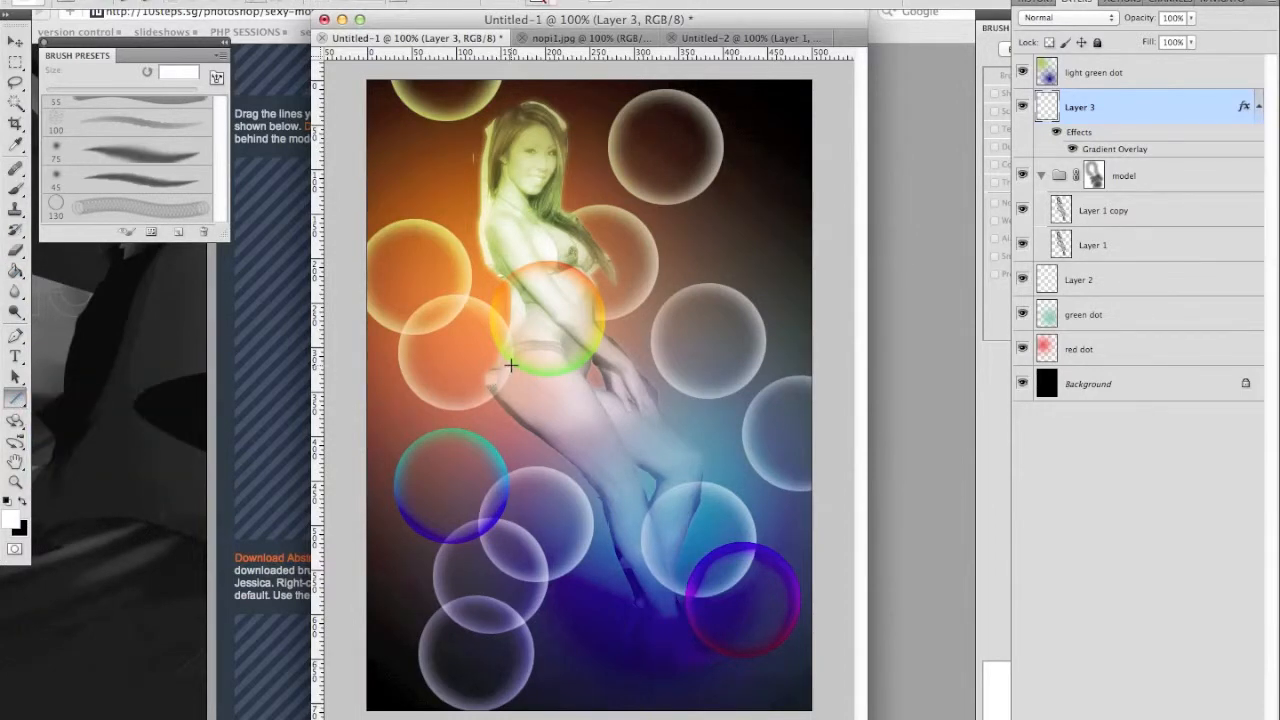
key("super+shift+n")
key("super+Tab")
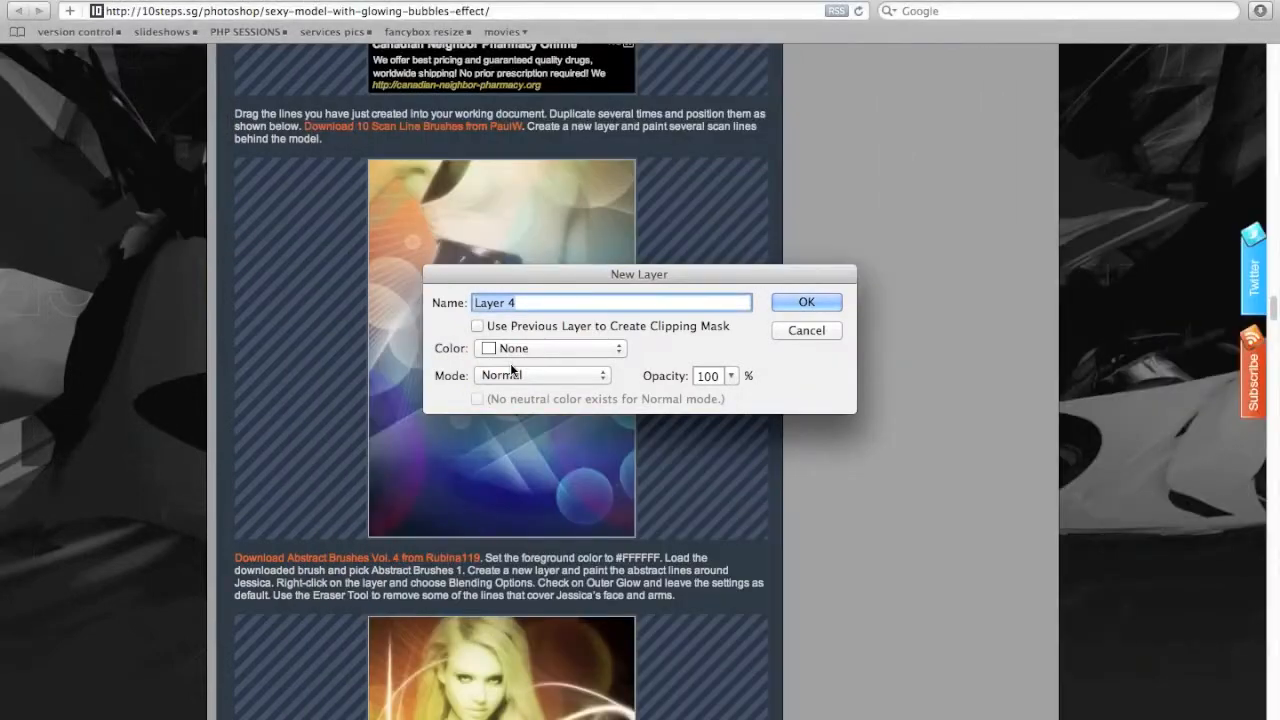
key("super+Tab")
key("super+Tab")
key("super+Tab")
left_click_drag(491, 371, 603, 548)
left_click_drag(485, 570, 683, 390)
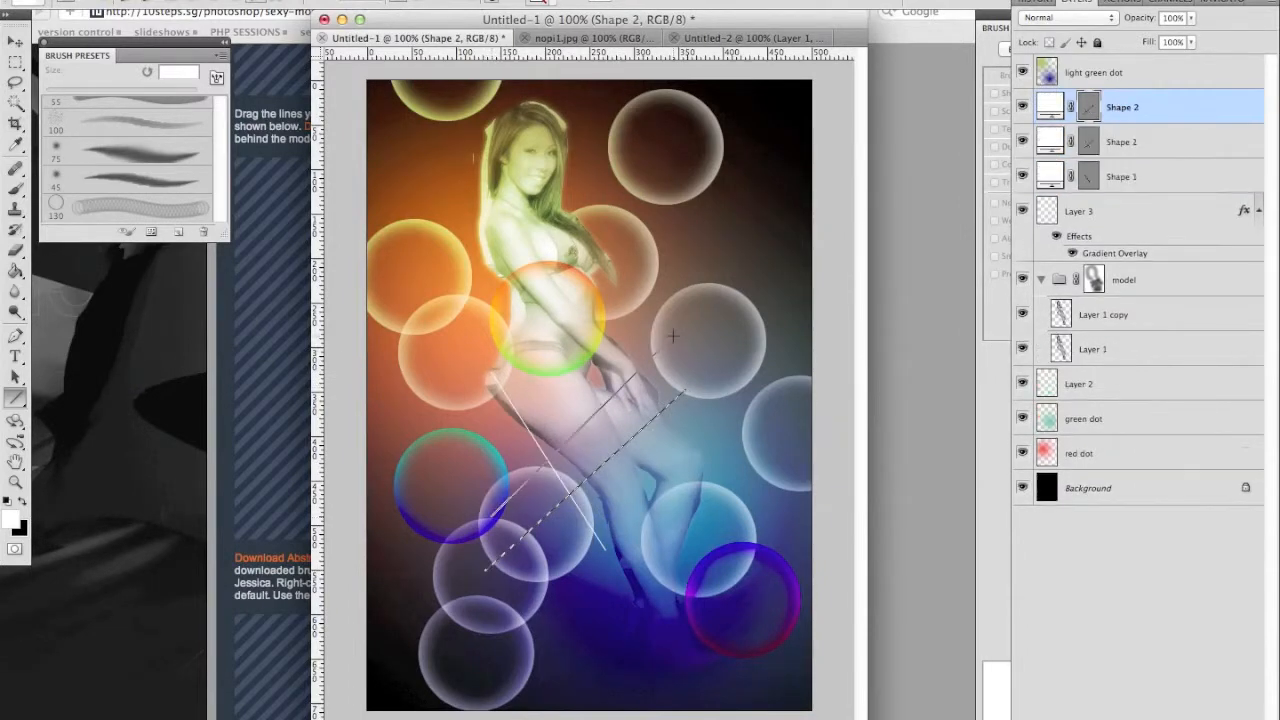
Step: Draw three more diagonal lines: one running off the lower canvas edge, one across the knees and one beside the hip
key("super+Tab")
key("super+Tab")
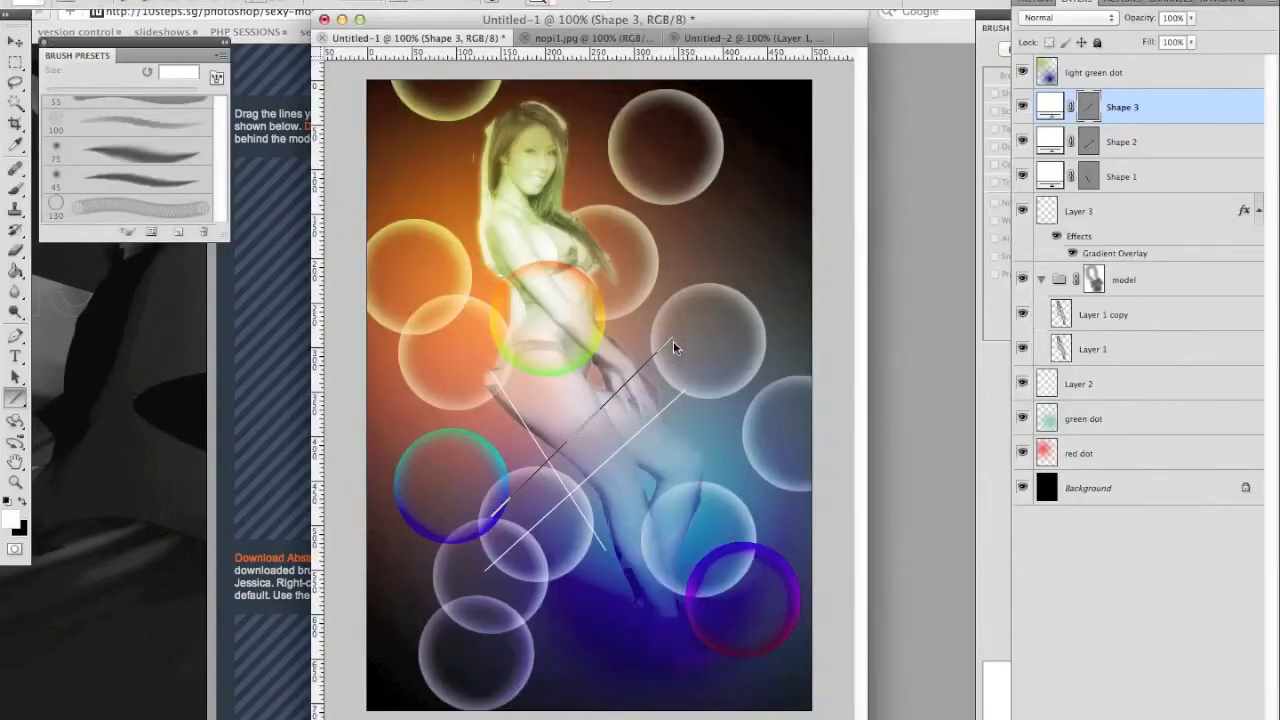
left_click_drag(537, 507, 682, 716)
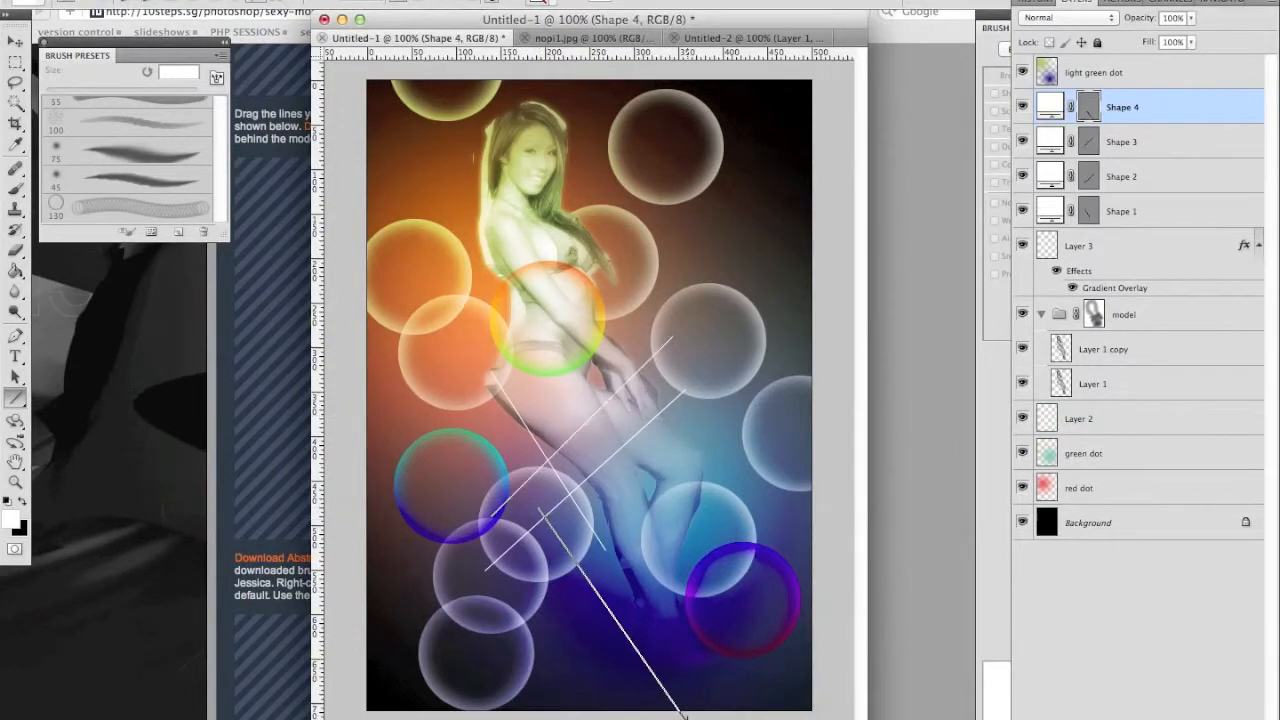
key("super+Tab")
key("super+Tab")
left_click_drag(614, 452, 718, 575)
left_click_drag(400, 494, 512, 352)
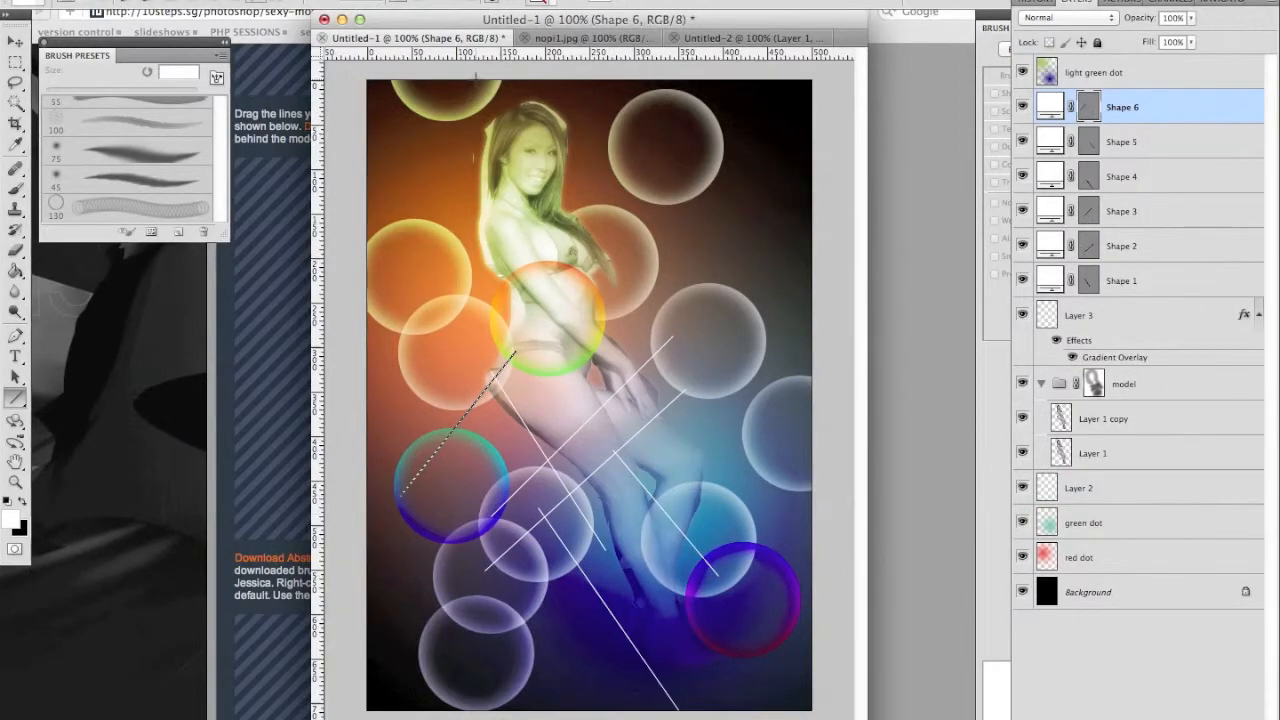
Step: Read the Safari tutorial's instructions on scan lines, abstract brush lines with Outer Glow, and the Dust noise layer
key("super+Tab")
scroll(338, 245, "up", 5)
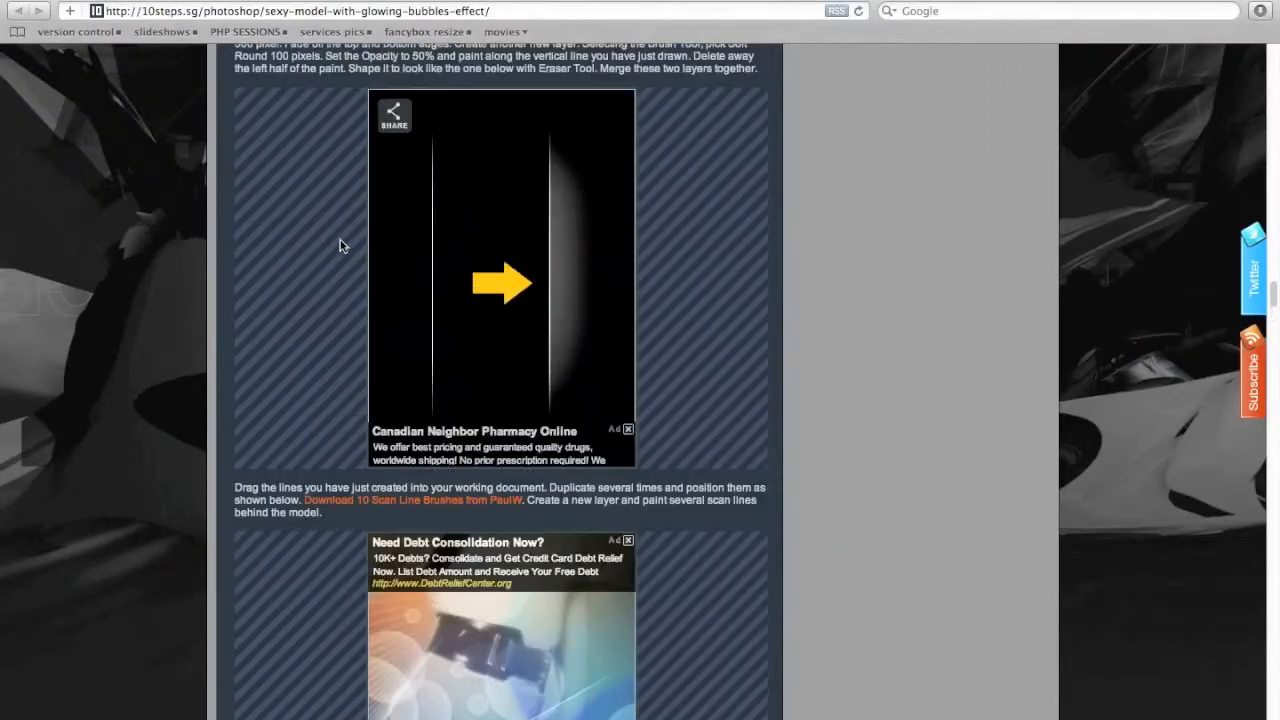
scroll(340, 245, "down", 4)
scroll(340, 245, "down", 8)
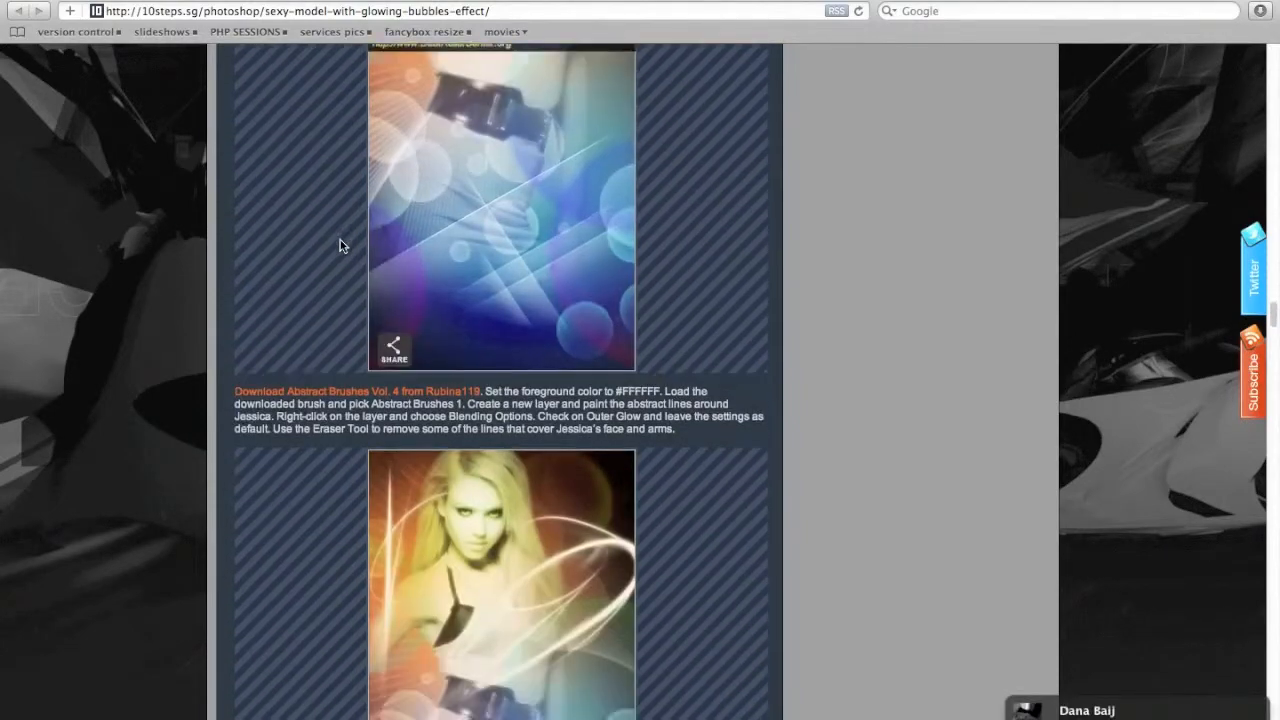
scroll(270, 345, "down", 3)
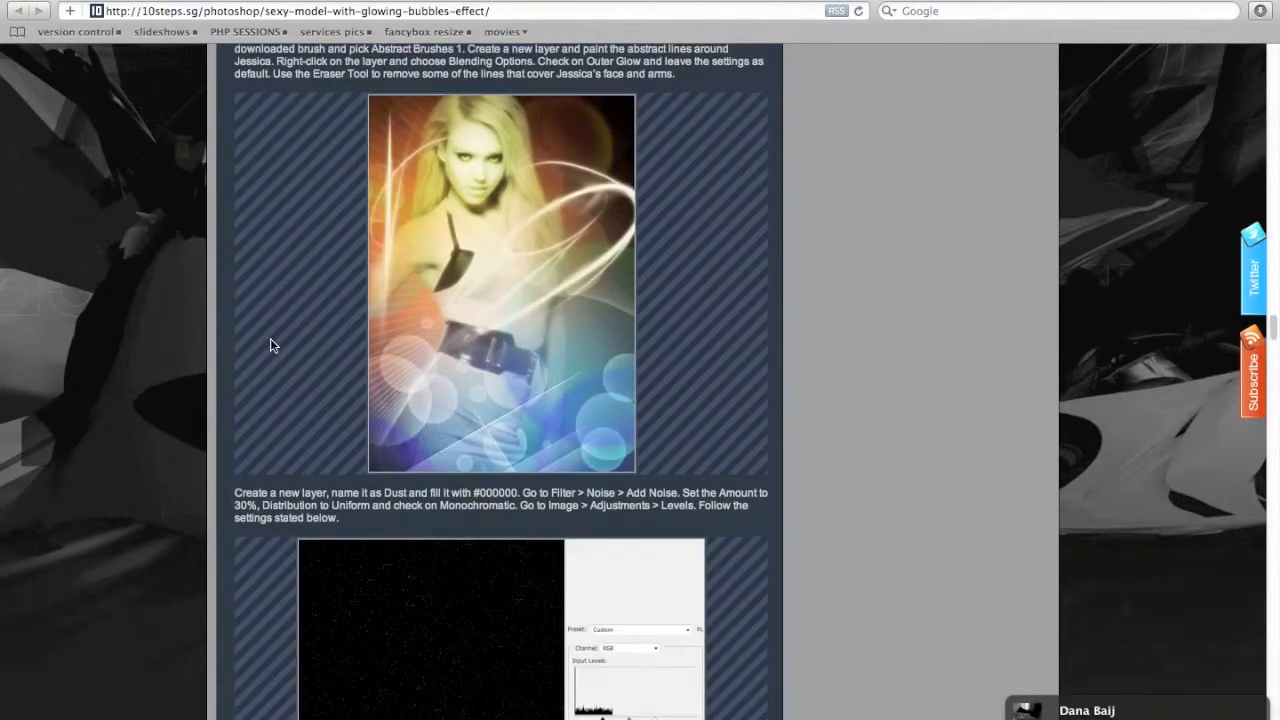
key("super+Tab")
key("super+Tab")
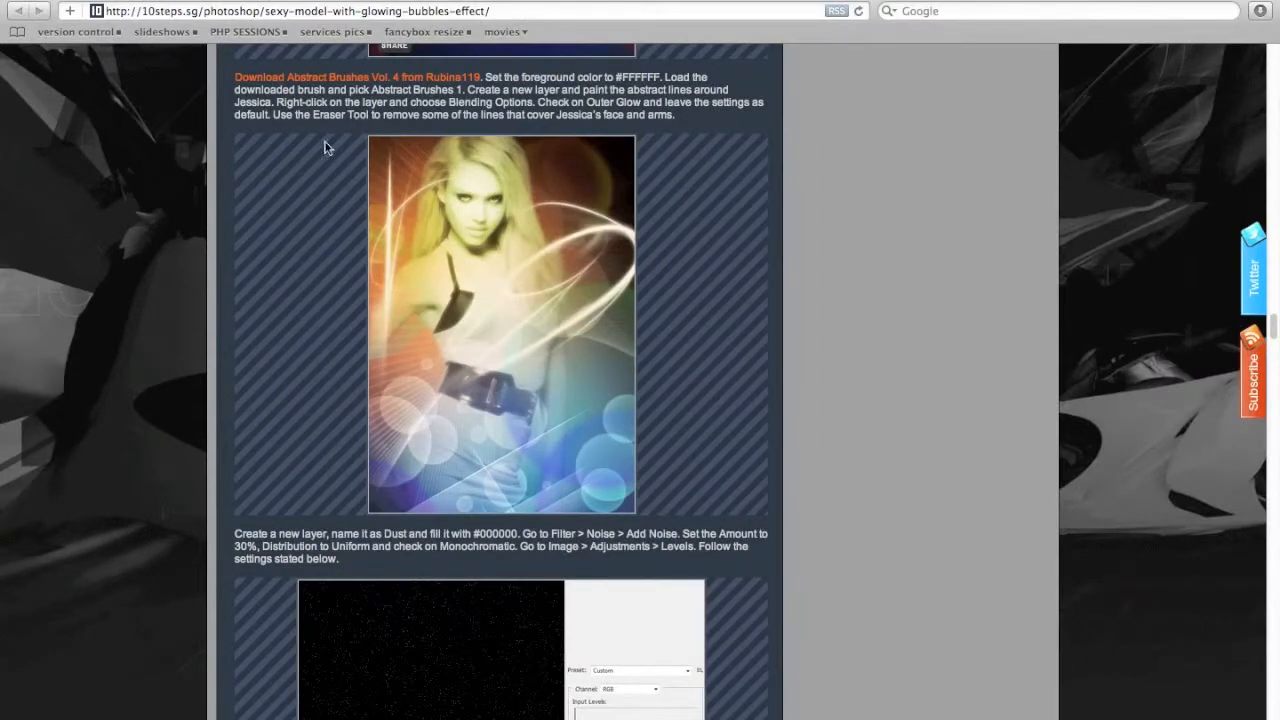
Step: Return to Photoshop, create a new layer named Layer 4 above Shape 6 and set the foreground colour to pale yellow
key("super+Tab")
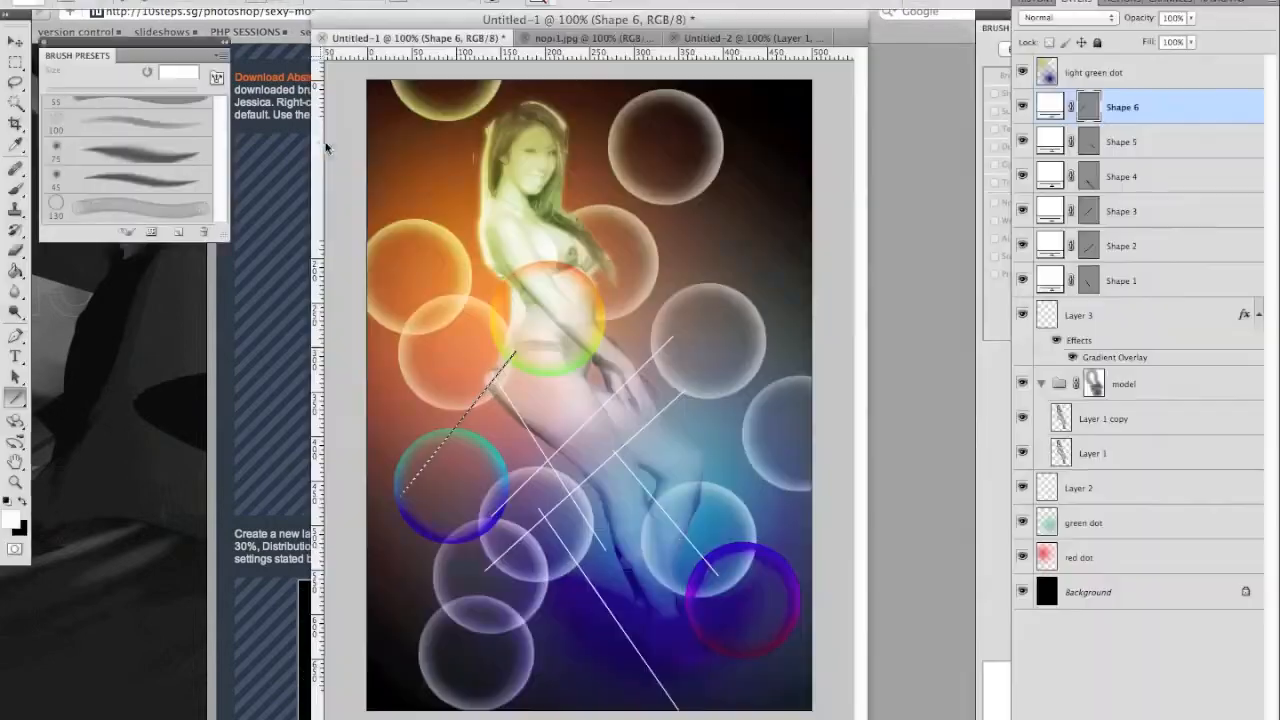
key("super+shift+n")
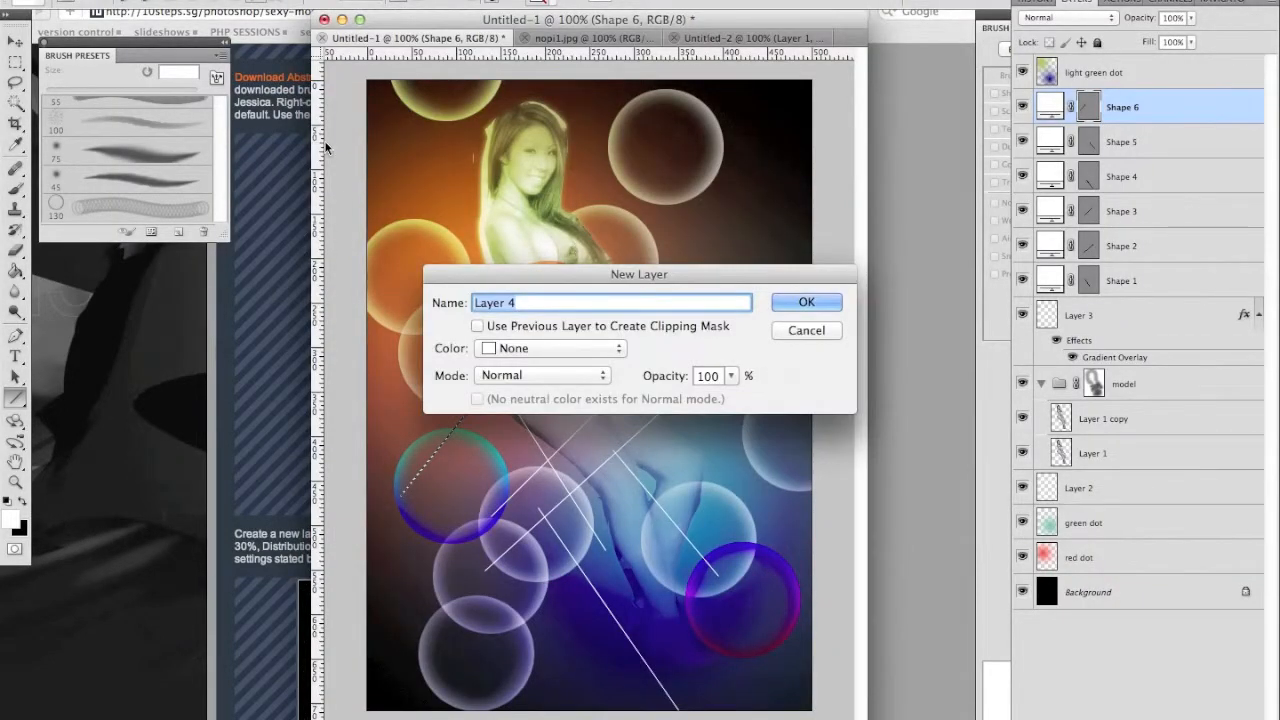
key("Return")
left_click(11, 519)
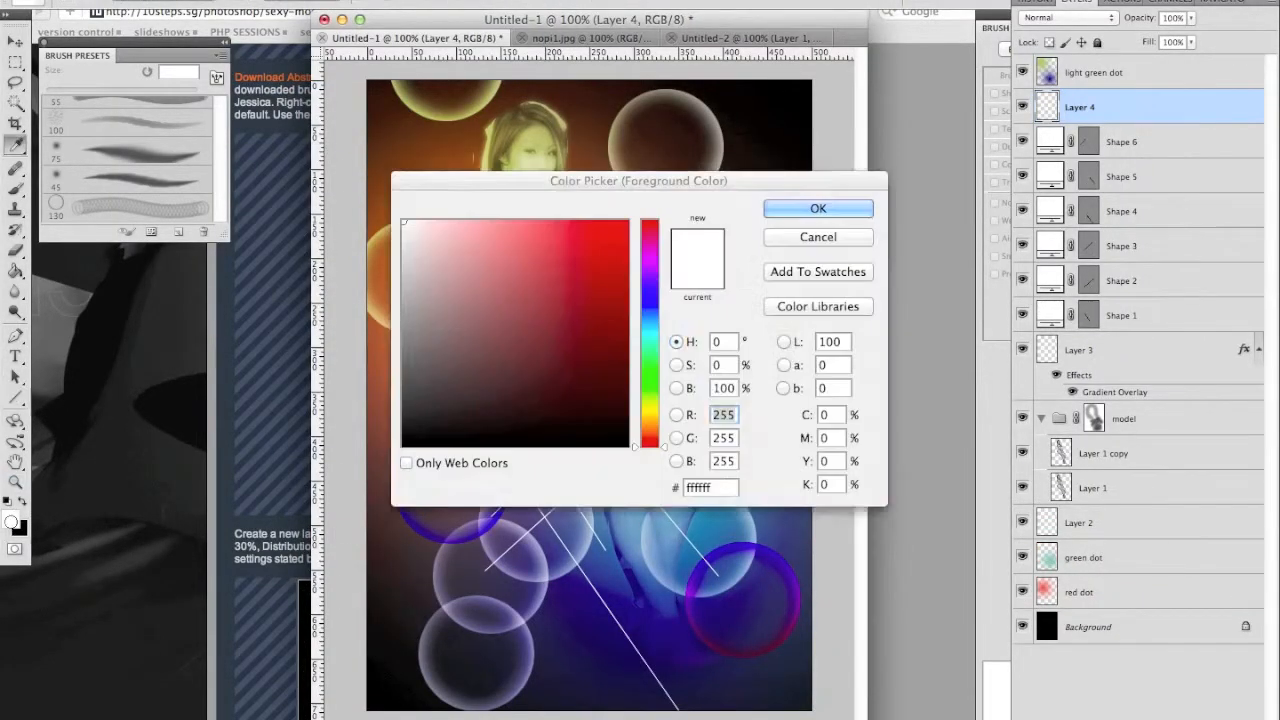
left_click_drag(652, 423, 652, 415)
left_click_drag(519, 329, 441, 219)
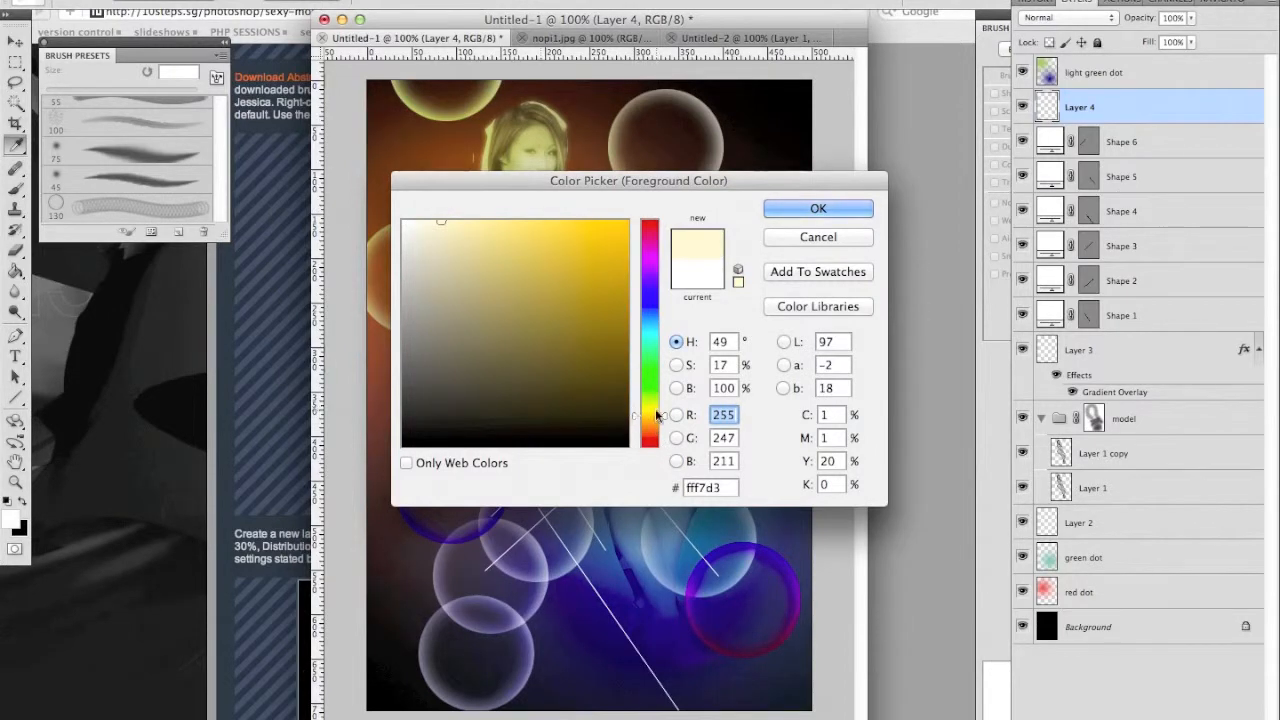
left_click_drag(633, 414, 634, 408)
key("Return")
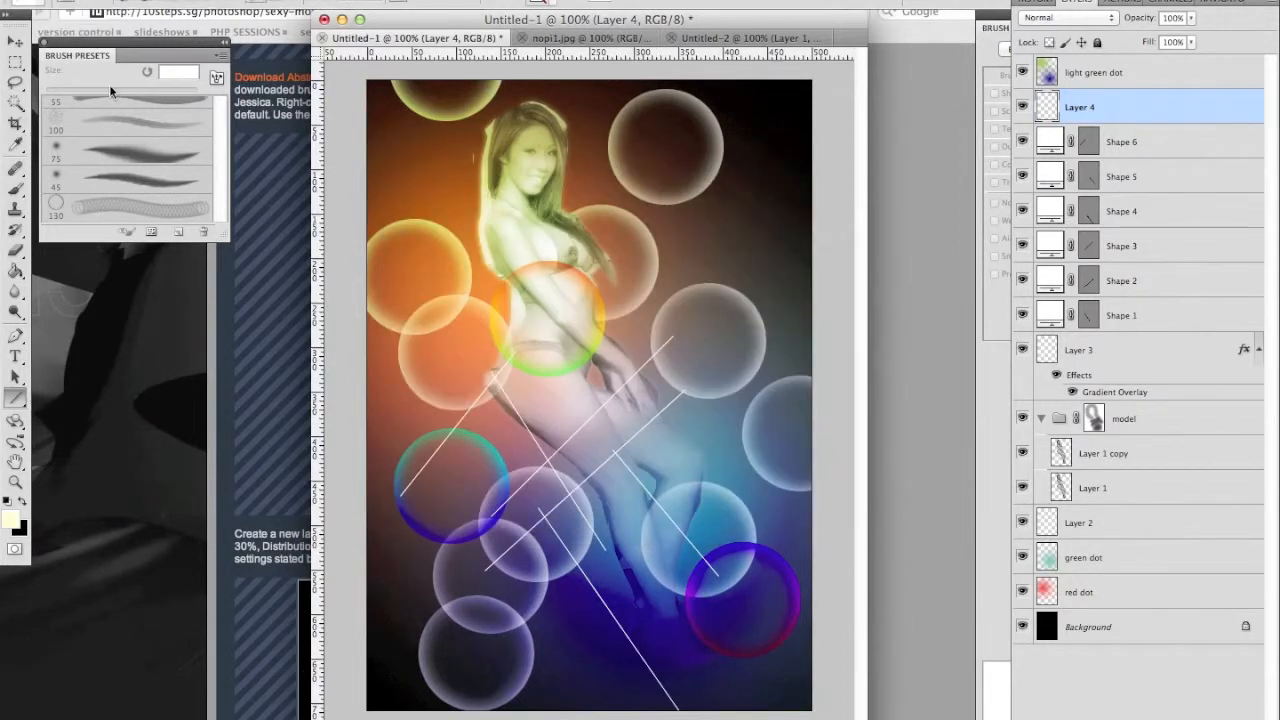
Step: Try a freehand stroke down the canvas beside the model with a soft round brush on Layer 4, and undo it
key("b")
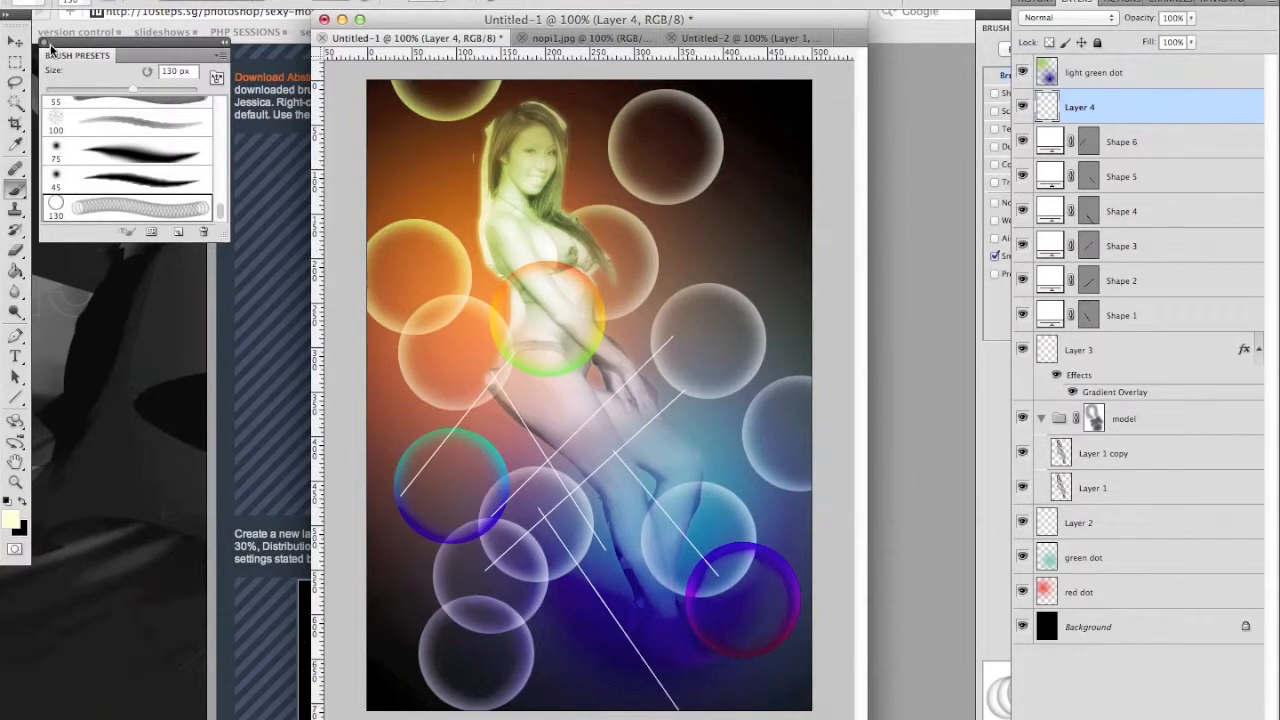
left_click(44, 43)
left_click(73, 1)
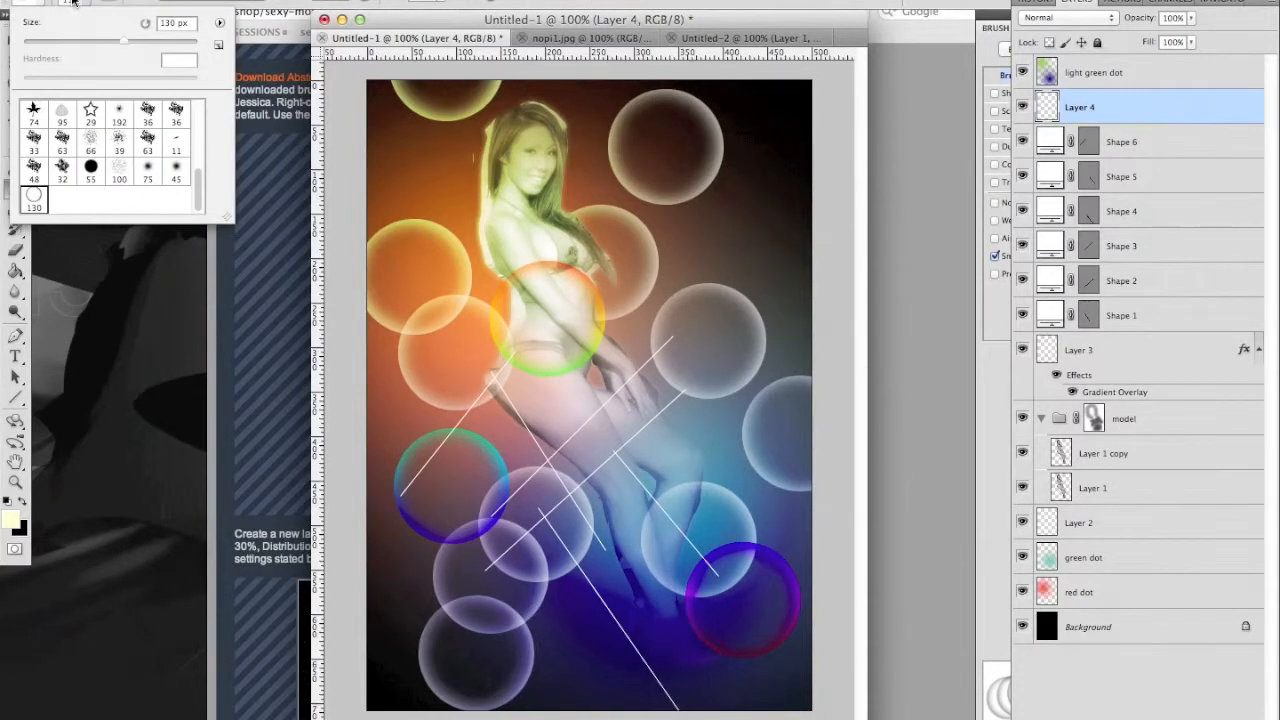
scroll(88, 135, "up", 10)
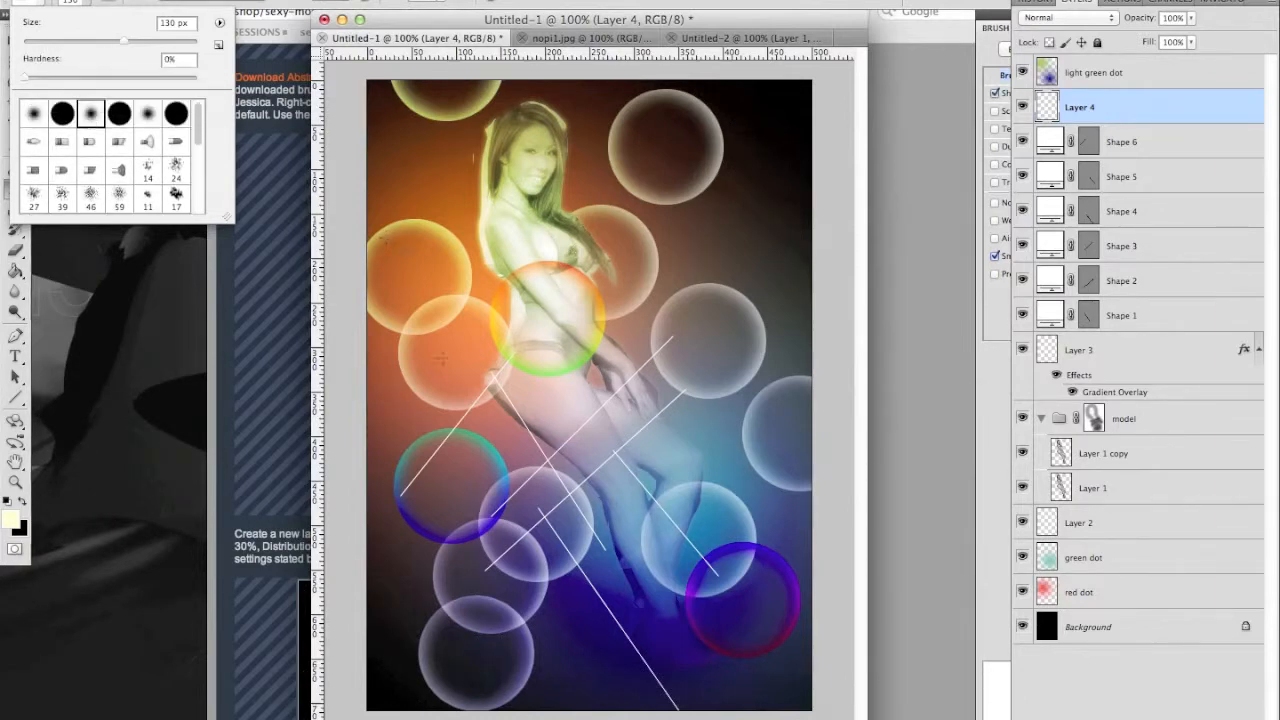
key("super+Tab")
key("super+Tab")
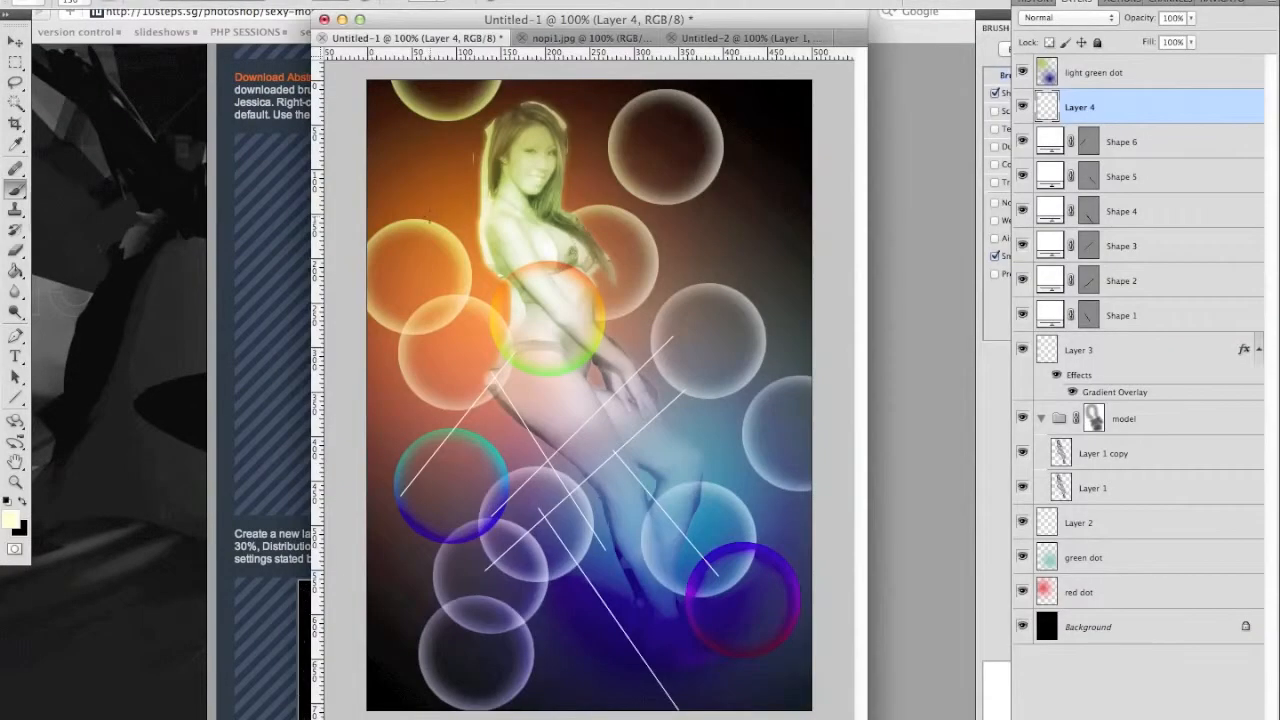
left_click_drag(425, 210, 463, 473)
key("super+z")
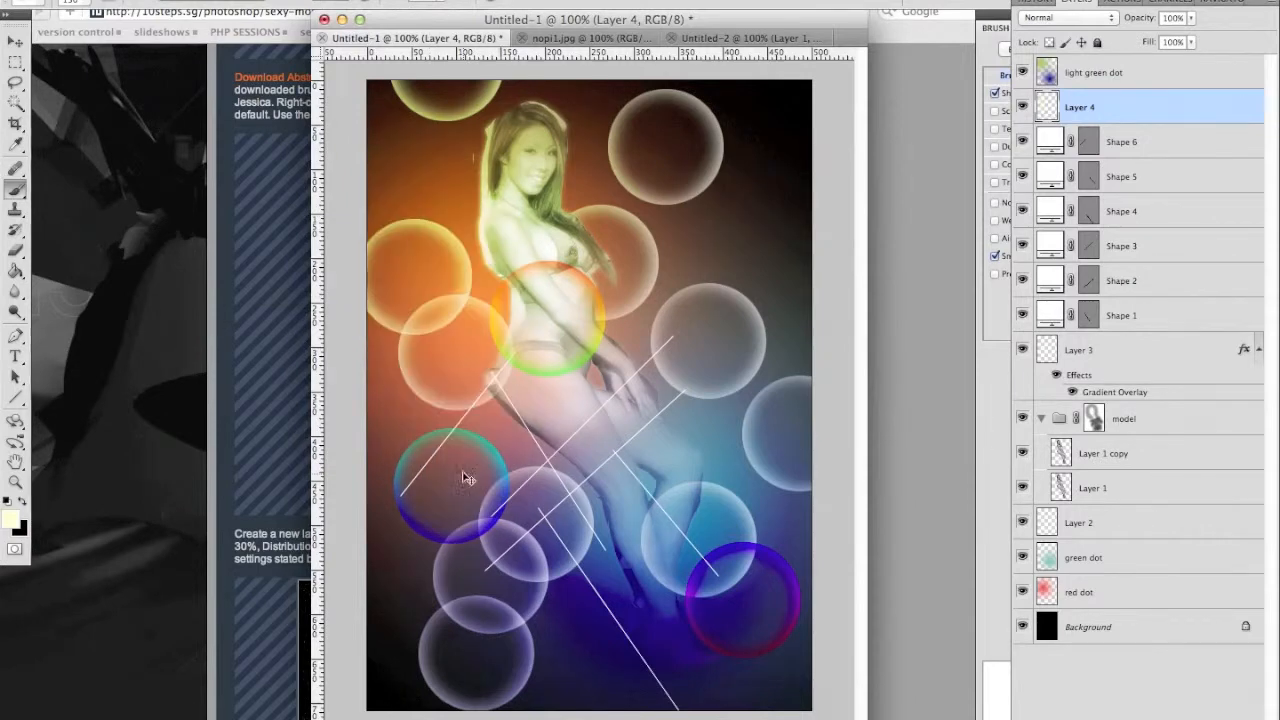
Step: Reduce the soft round brush to 21 px, try another freehand stroke beside the model, and undo it
left_click(77, 2)
left_click_drag(52, 43, 41, 43)
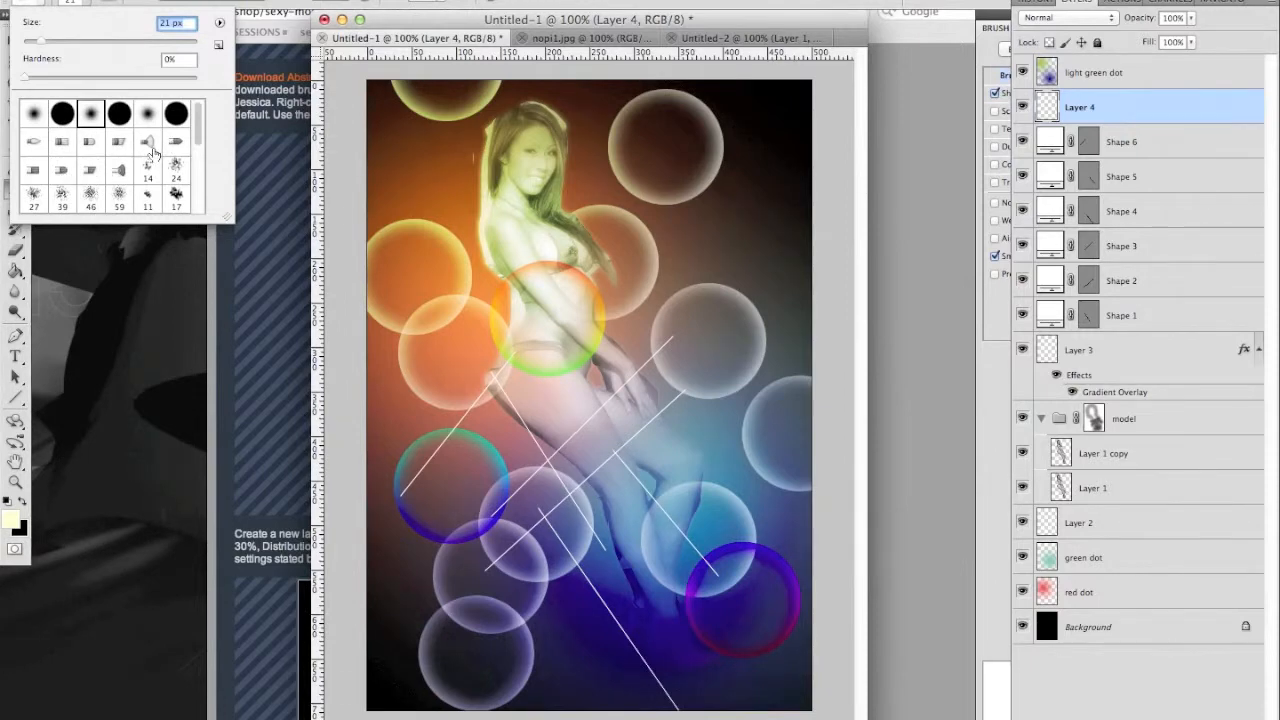
left_click(422, 158)
mouse_move(422, 158)
left_mouse_down()
mouse_move(465, 283)
mouse_move(534, 362)
mouse_move(487, 506)
left_mouse_up()
key("super+z")
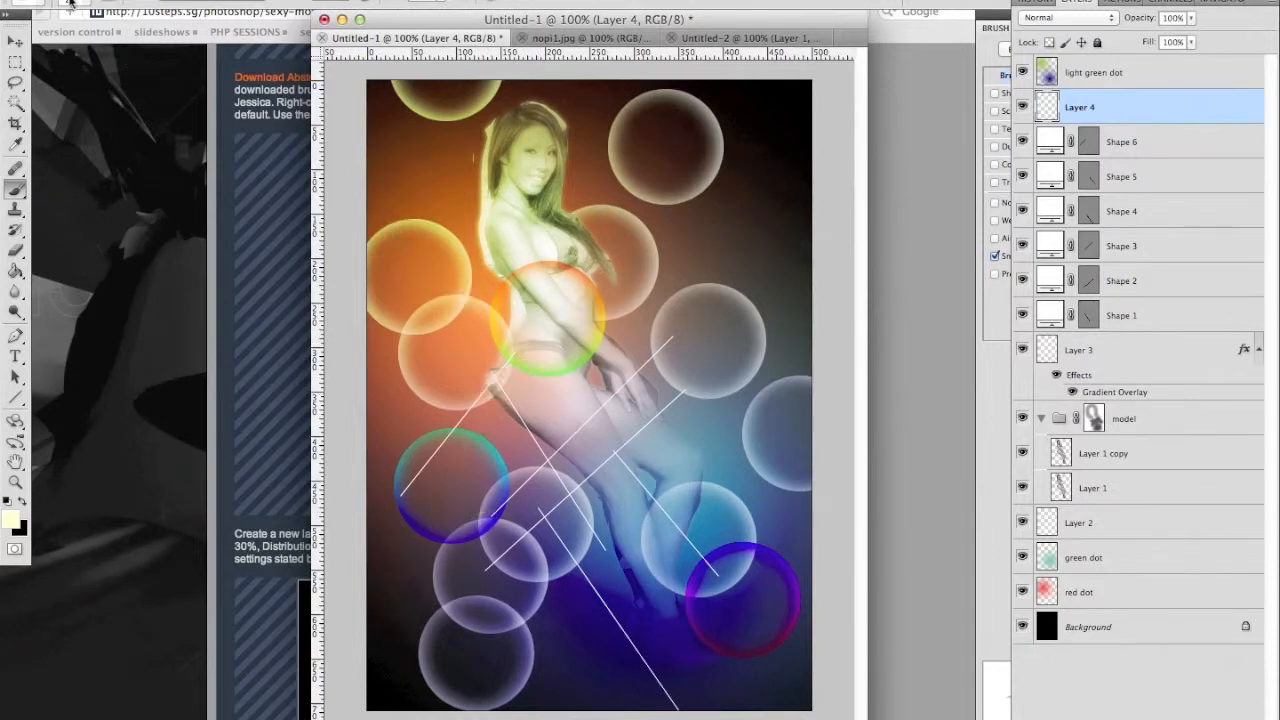
Step: Paint three thick pale-yellow zigzag strokes around the model on Layer 4 with a 21 px bristle brush
left_click(72, 6)
left_click(117, 146)
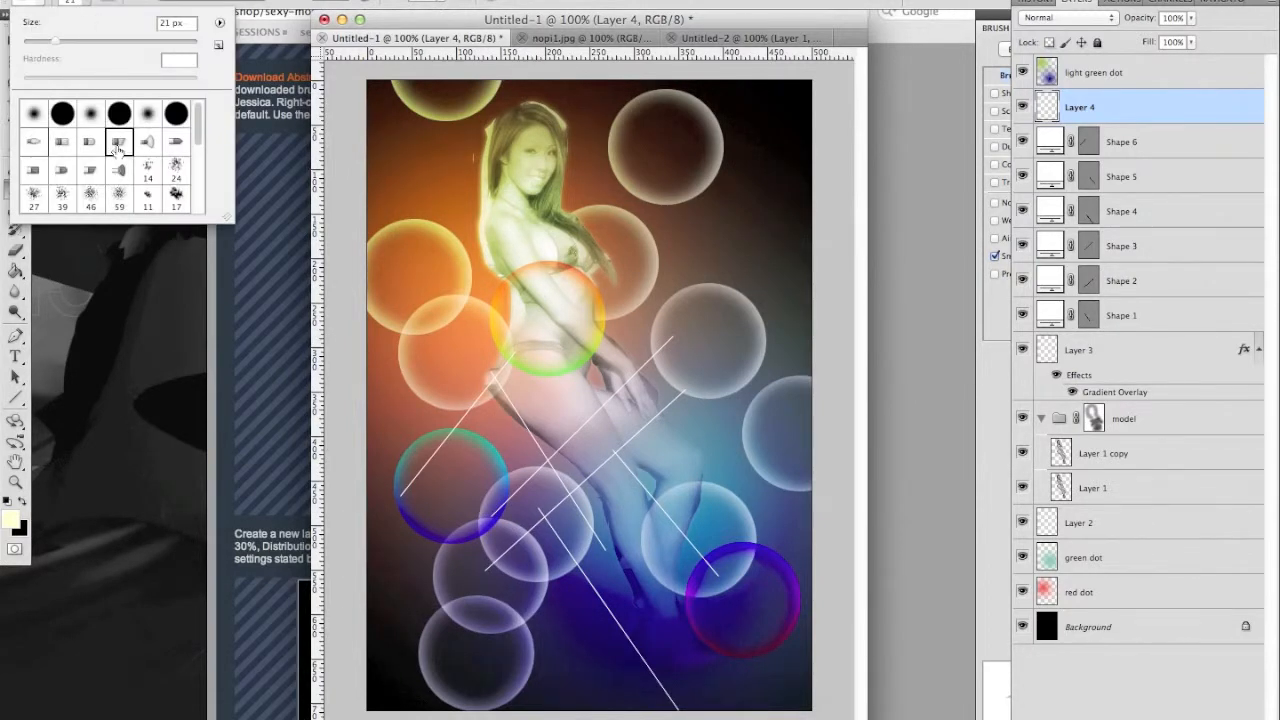
left_click(412, 247)
mouse_move(408, 220)
left_mouse_down()
mouse_move(382, 385)
mouse_move(452, 395)
mouse_move(455, 460)
mouse_move(520, 462)
mouse_move(558, 445)
mouse_move(590, 575)
left_mouse_up()
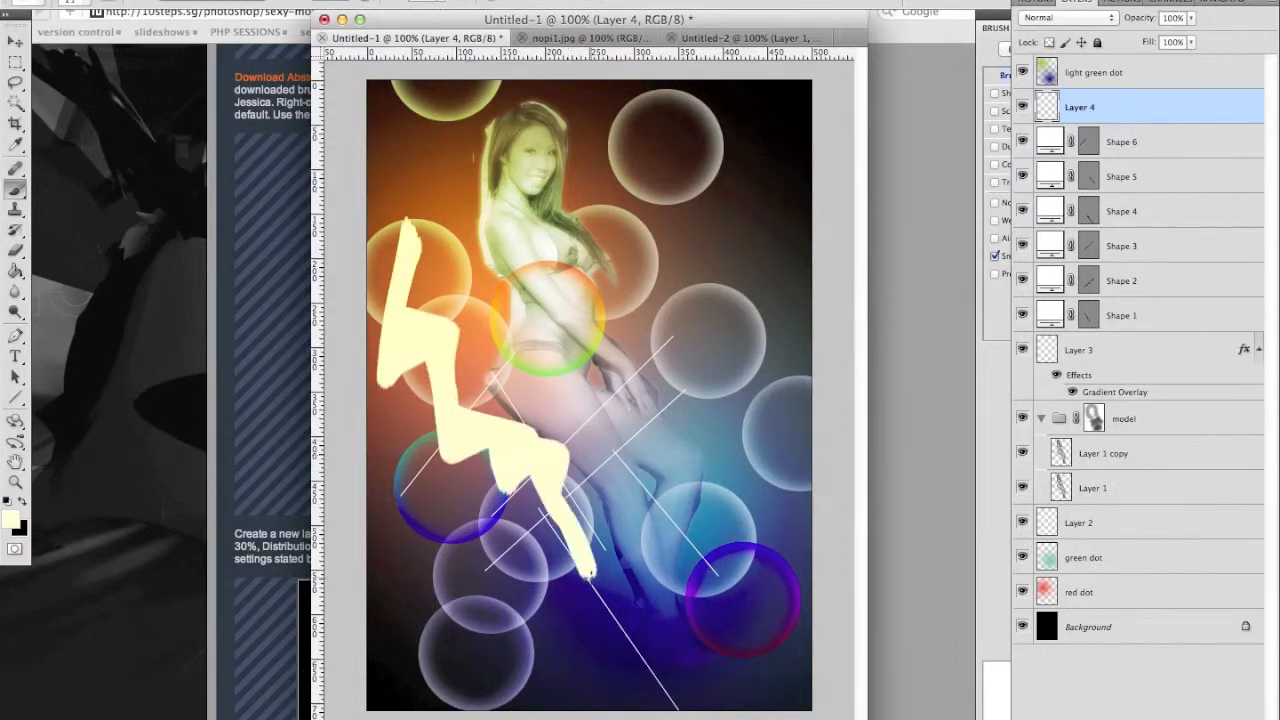
mouse_move(748, 313)
left_mouse_down()
mouse_move(655, 278)
mouse_move(705, 238)
mouse_move(605, 210)
left_mouse_up()
mouse_move(694, 634)
left_mouse_down()
mouse_move(677, 505)
mouse_move(647, 459)
mouse_move(683, 408)
mouse_move(597, 408)
left_mouse_up()
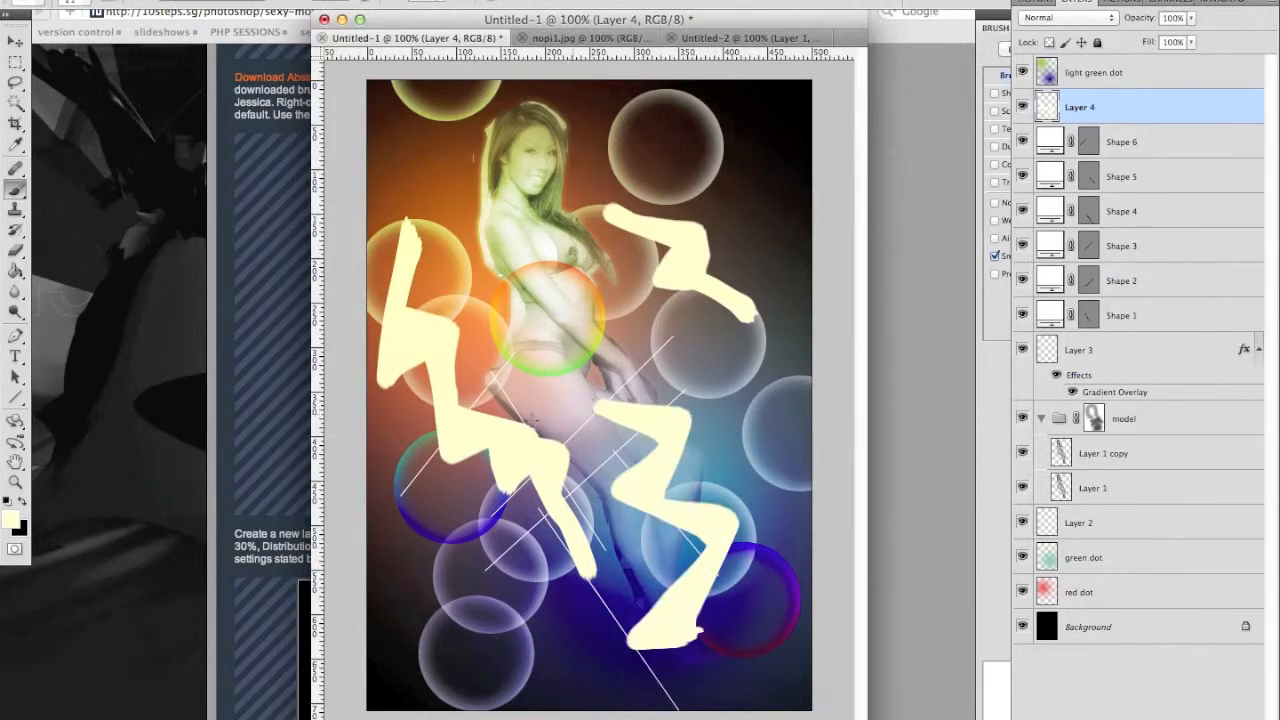
Step: Try the Diffuse Glow filter on Layer 4's zigzag strokes with Glow Amount 12, and cancel it
left_click(380, 2)
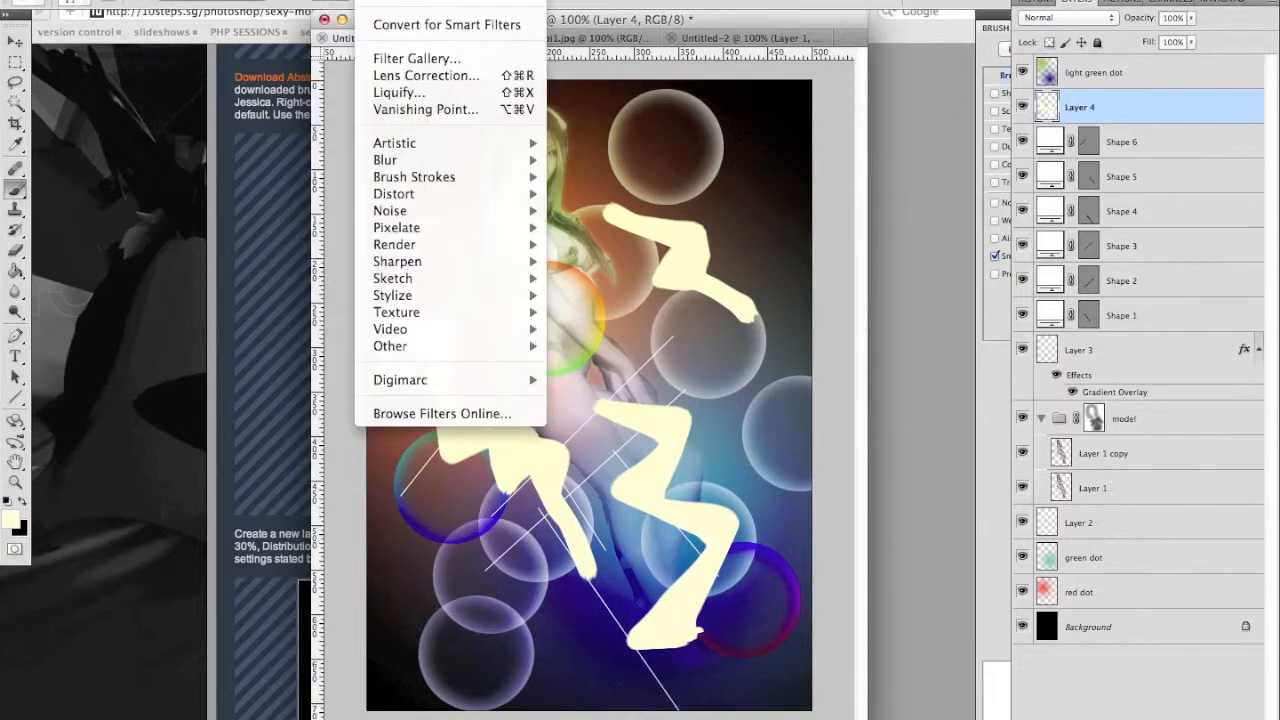
mouse_move(411, 197)
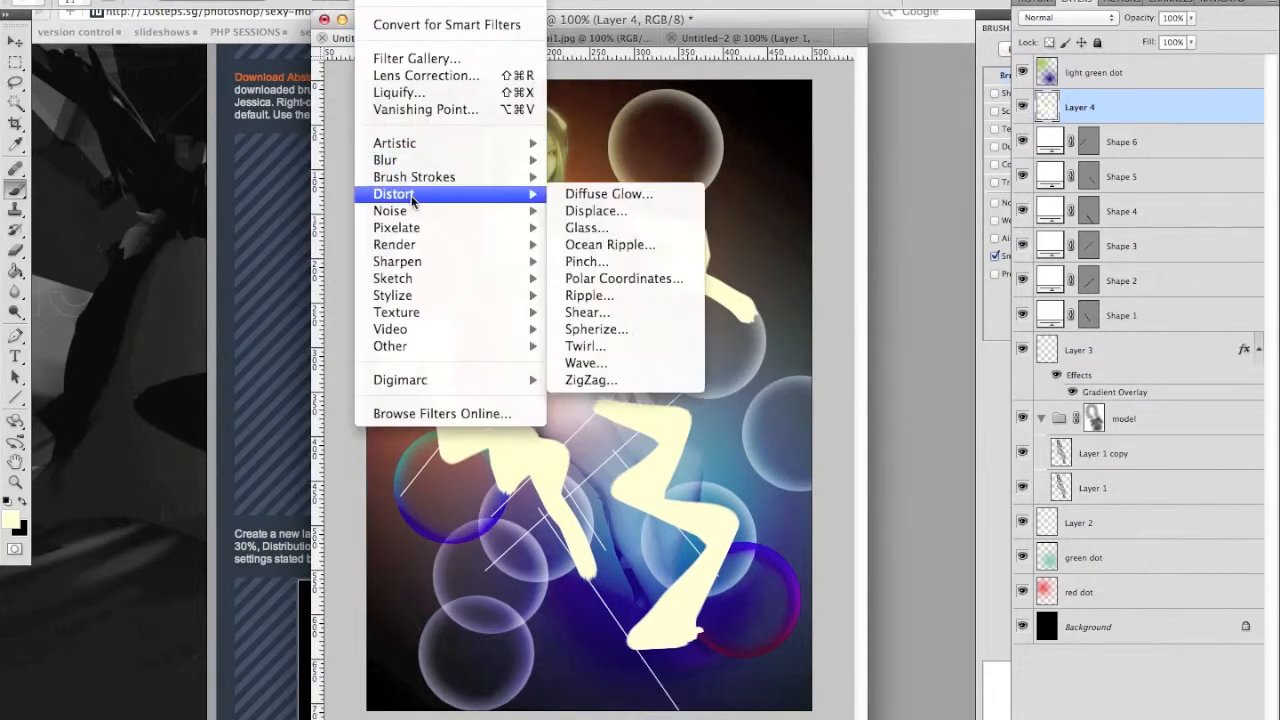
left_click(593, 197)
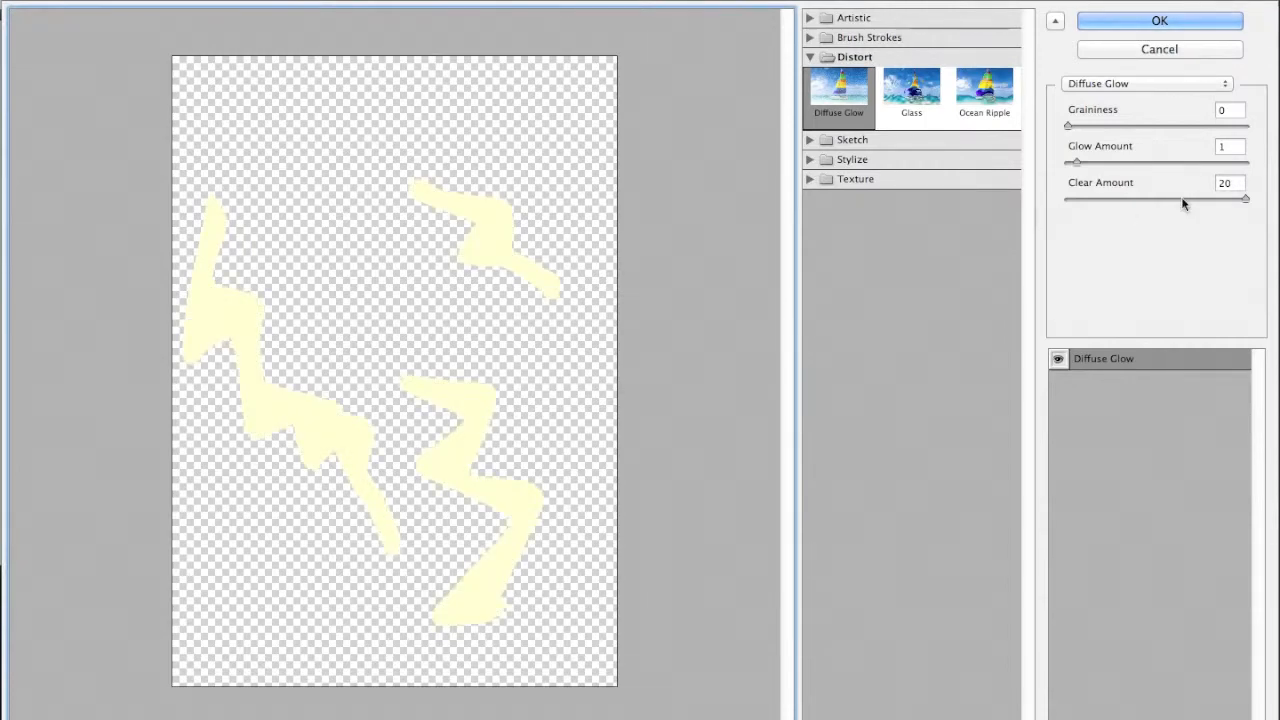
left_click_drag(1103, 161, 1118, 162)
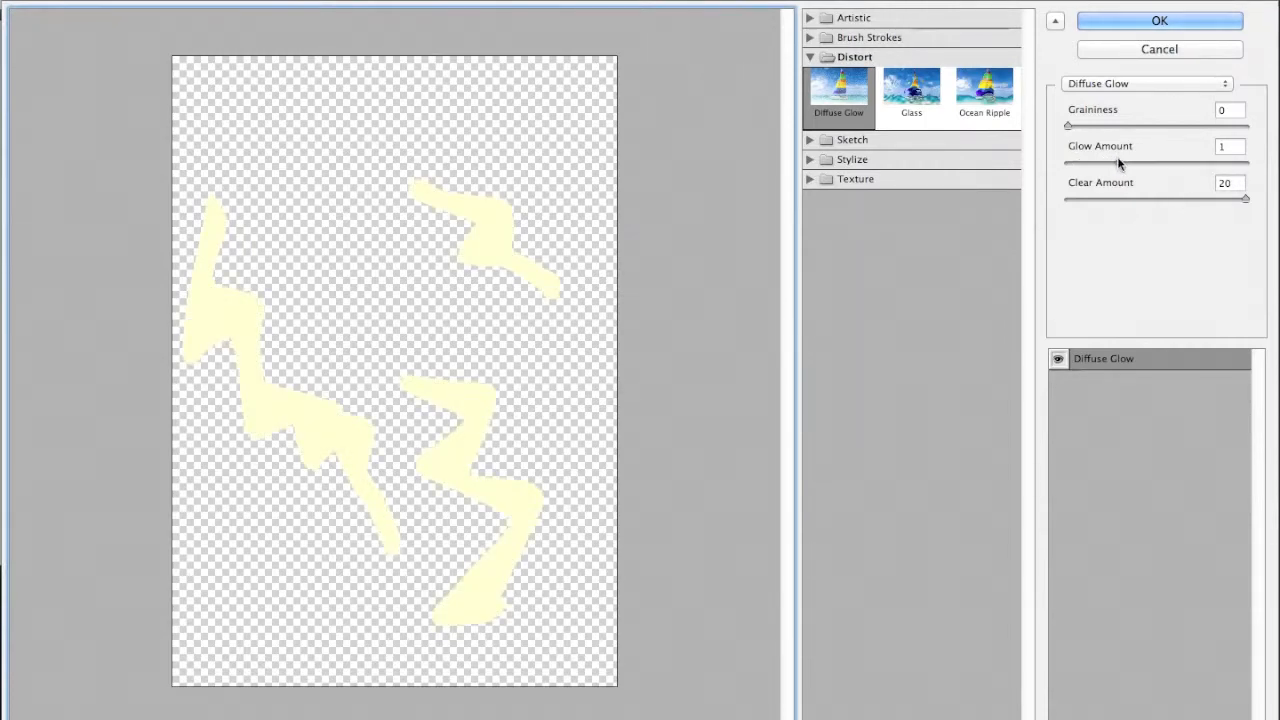
left_click(1177, 161)
left_click(1141, 53)
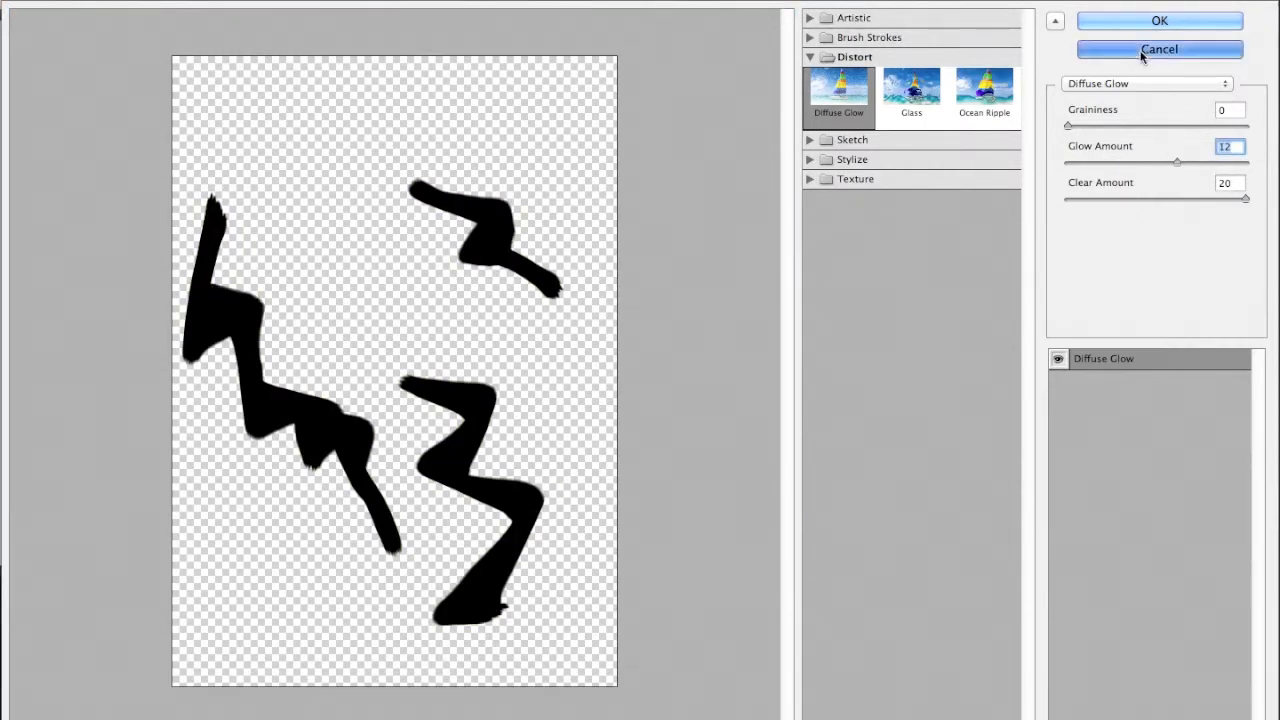
Step: Try Diffuse Glow on Layer 4 with a black foreground and white background, Glow Amount 11 and 4, and cancel it
key("x")
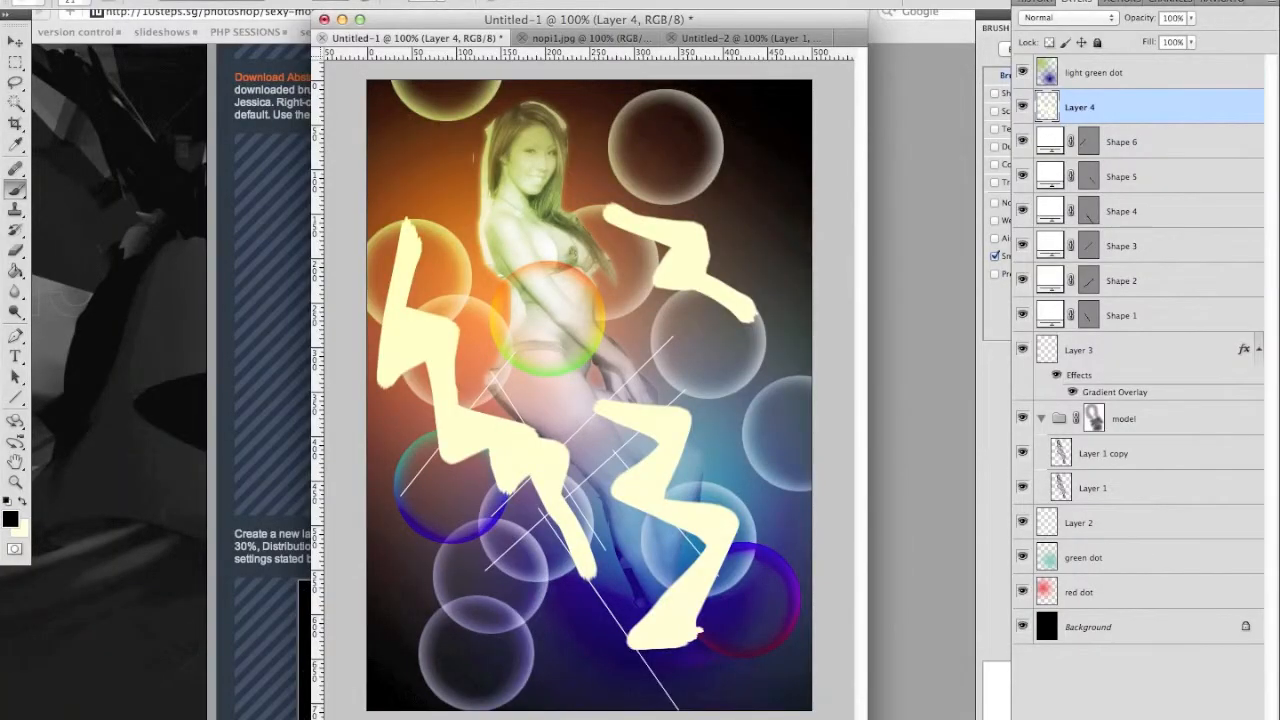
left_click(380, 0)
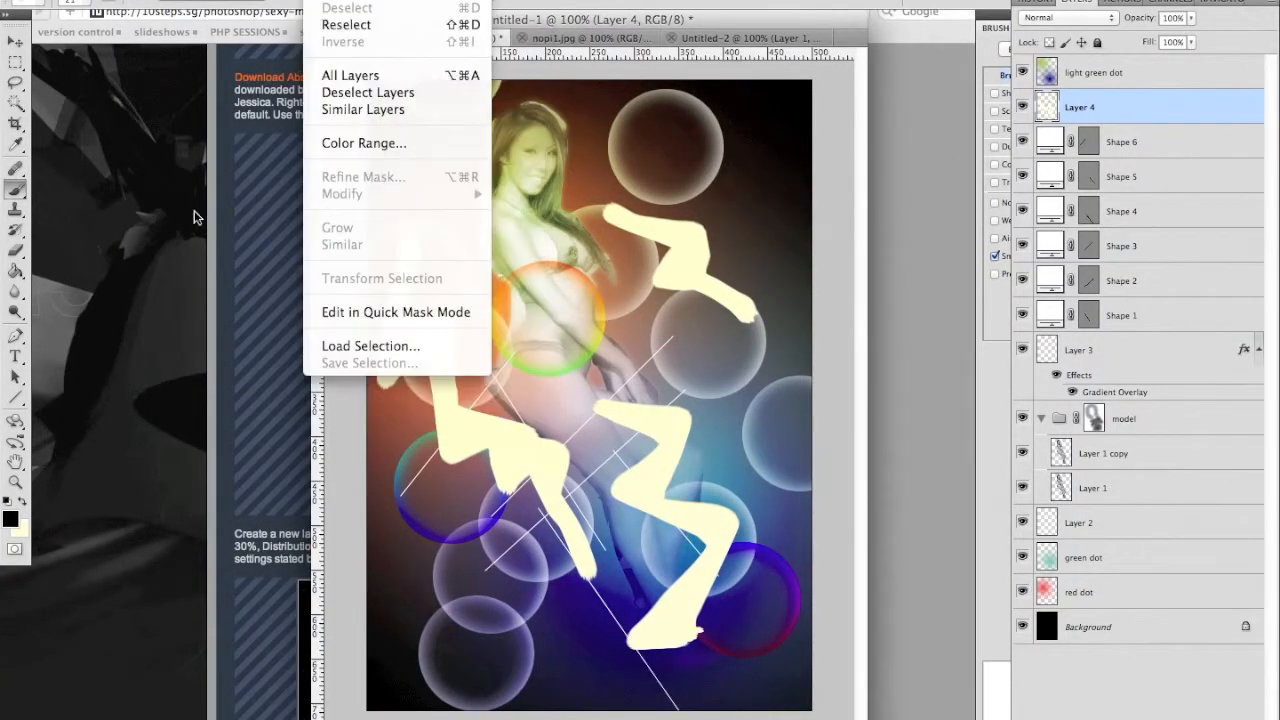
left_click(98, 396)
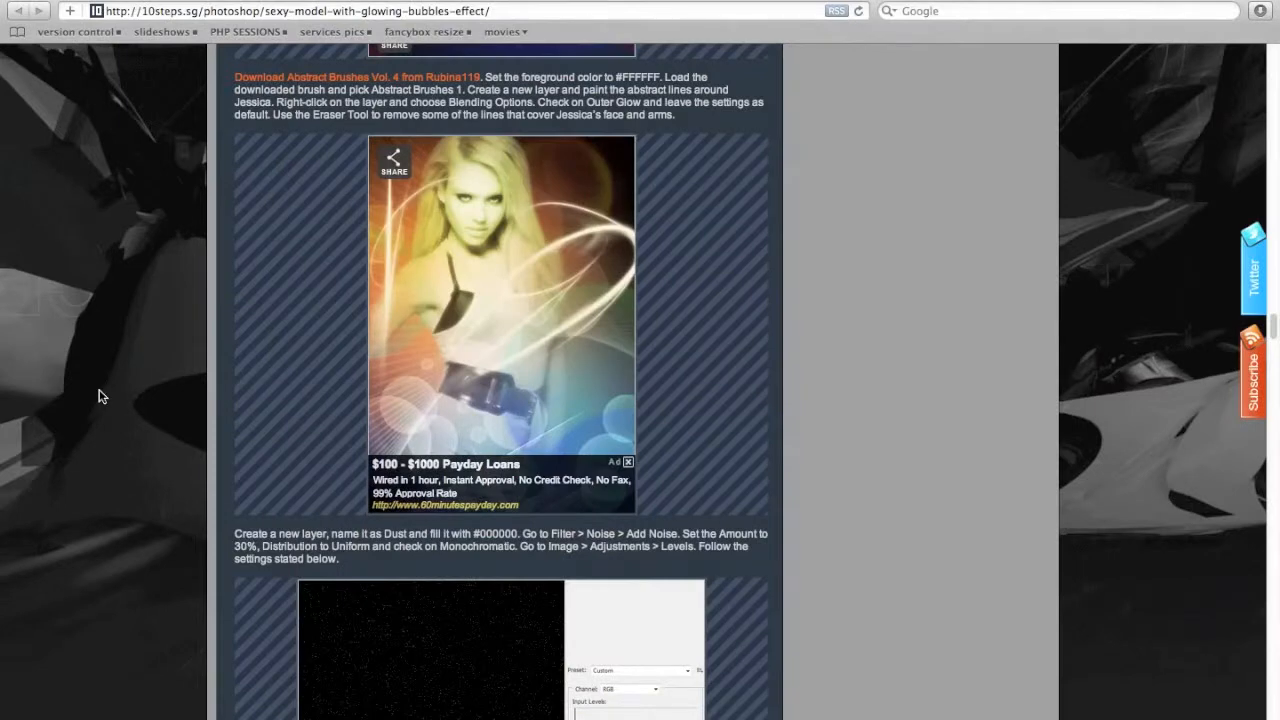
key("super+Tab")
left_click(345, 3)
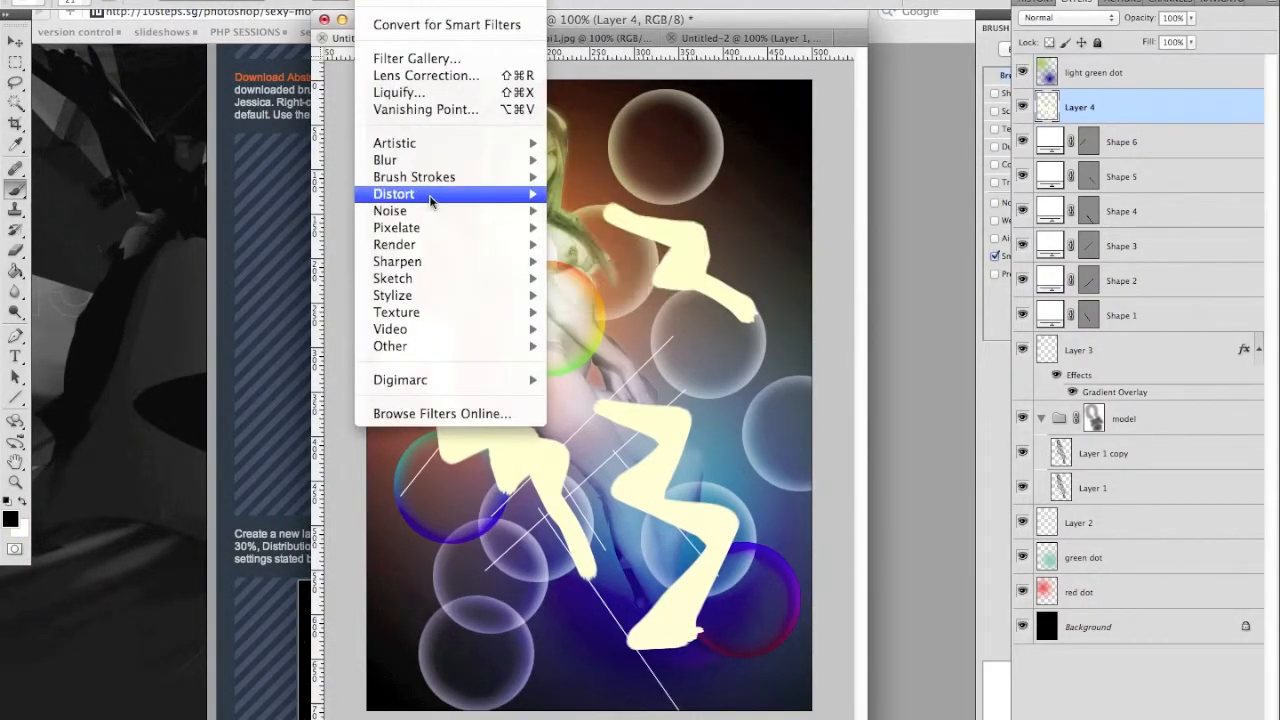
mouse_move(432, 196)
left_click(610, 195)
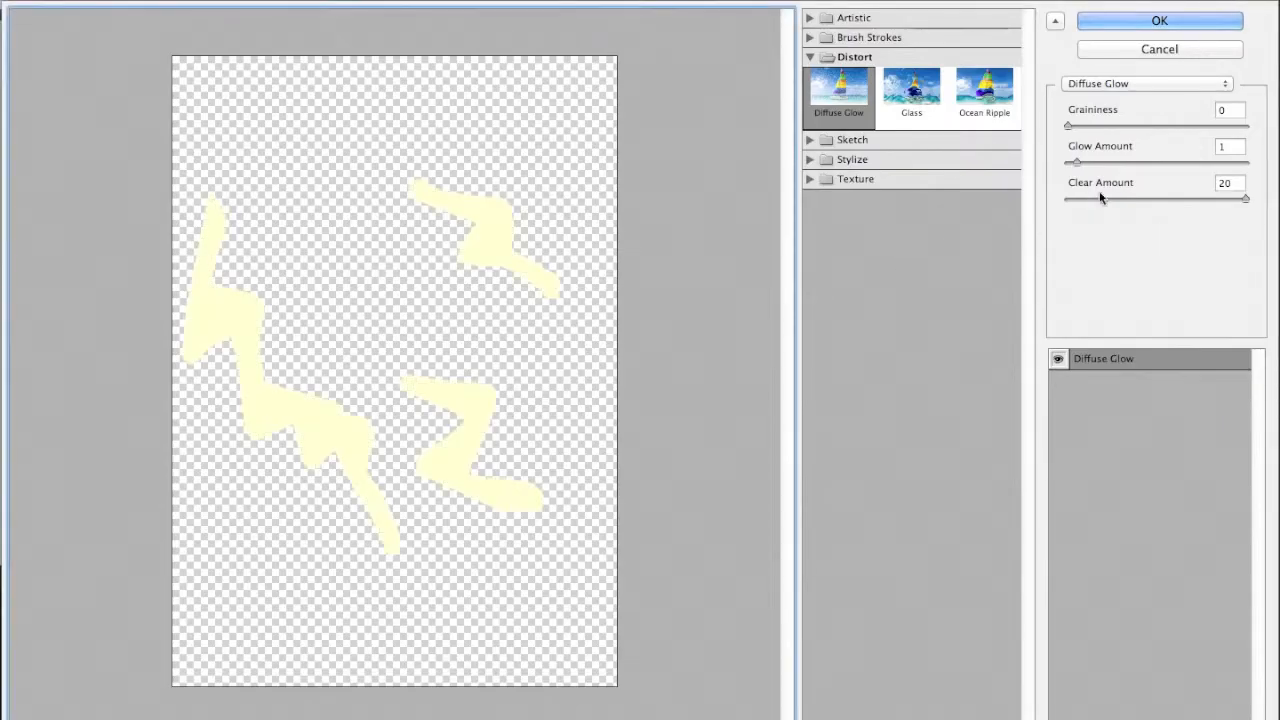
left_click_drag(1076, 162, 1166, 162)
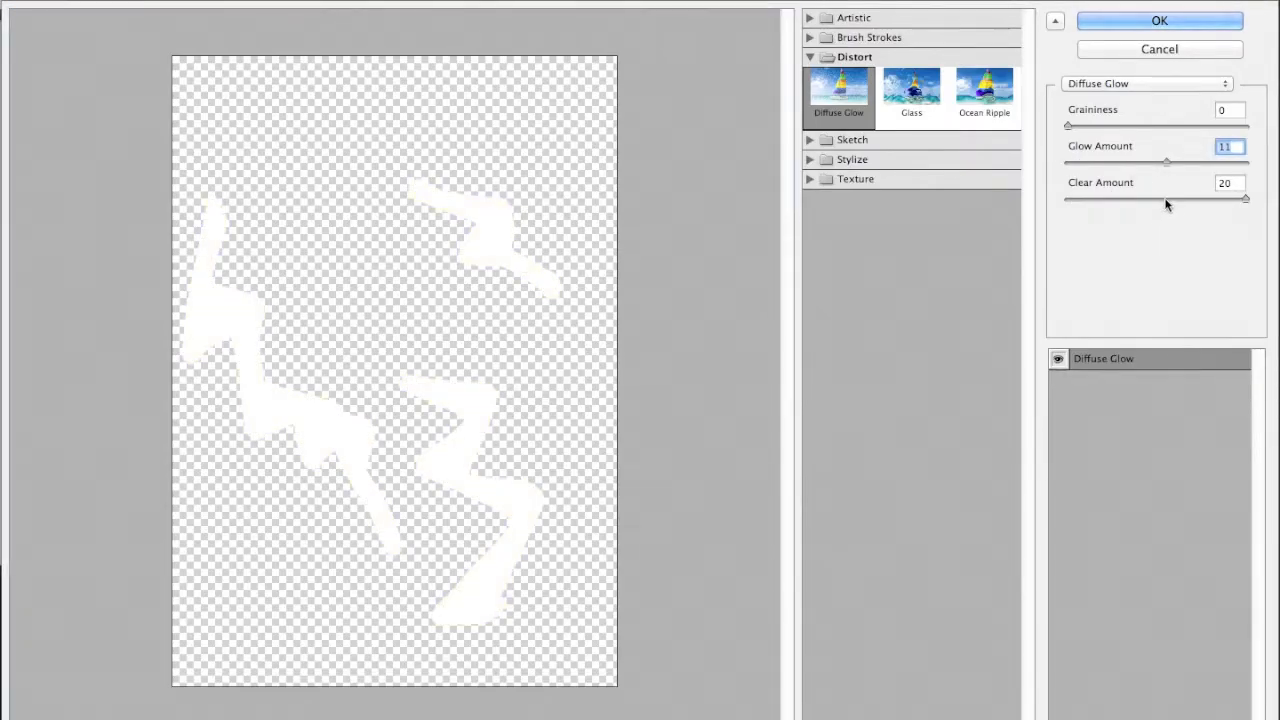
left_click_drag(1163, 163, 1105, 163)
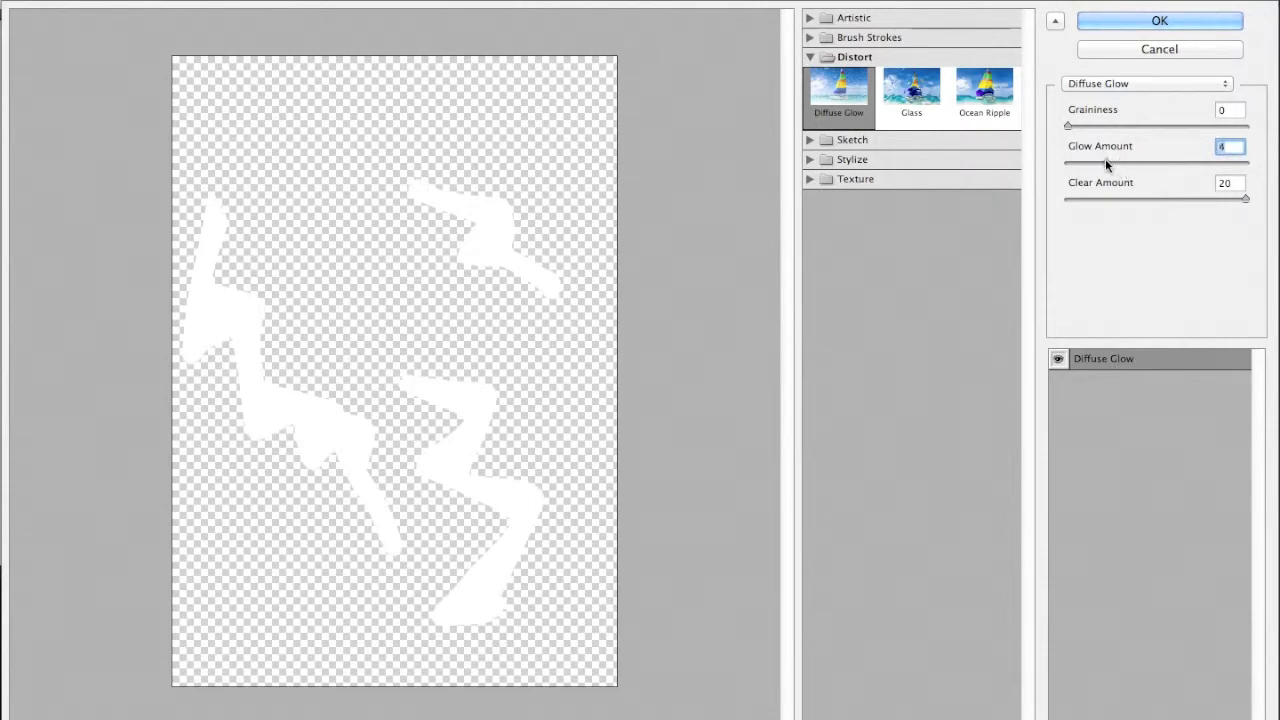
left_click(1133, 49)
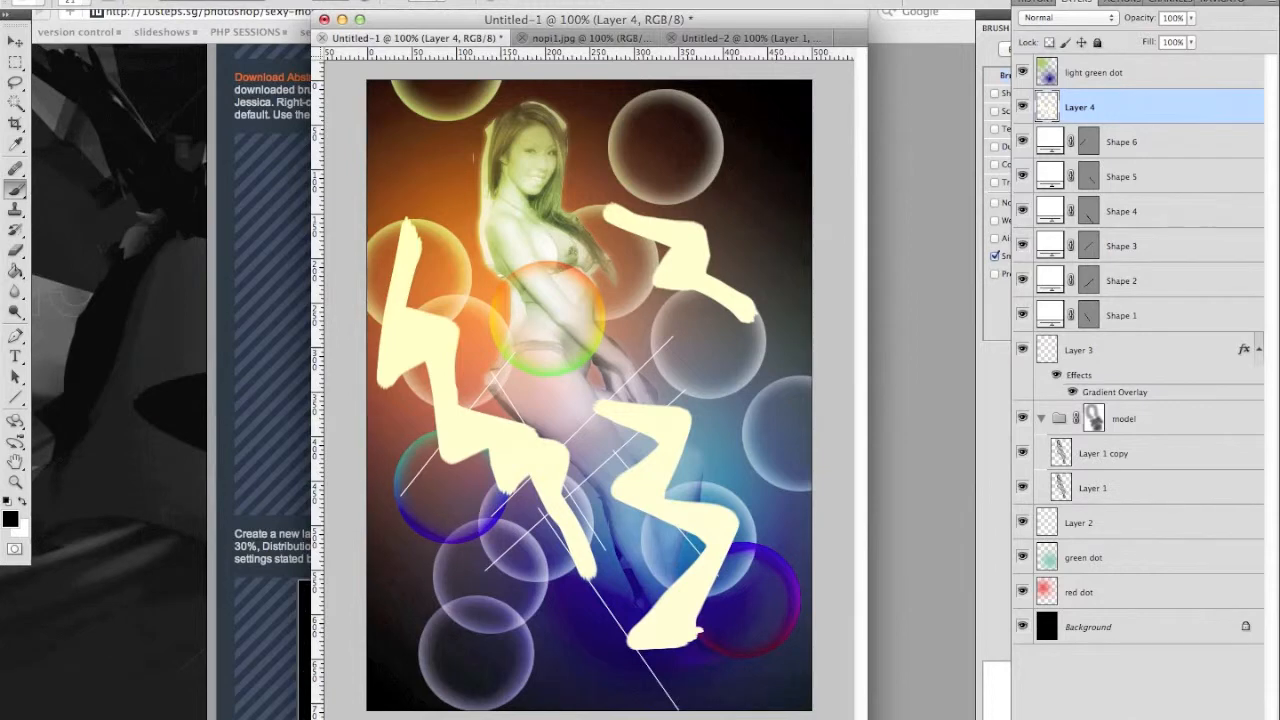
Step: Apply a white (#ffffff) Inner Glow to Layer 4's zigzag strokes and slightly increase the glow's size
left_click(1130, 718)
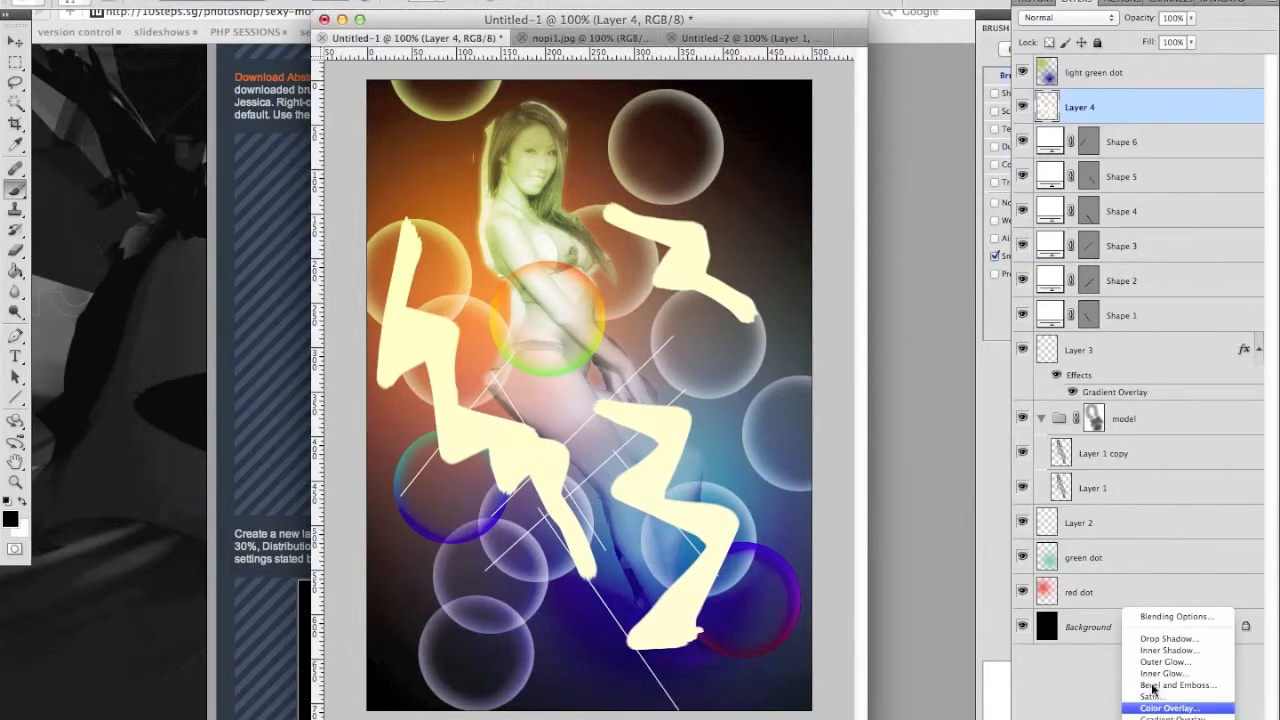
left_click(1146, 616)
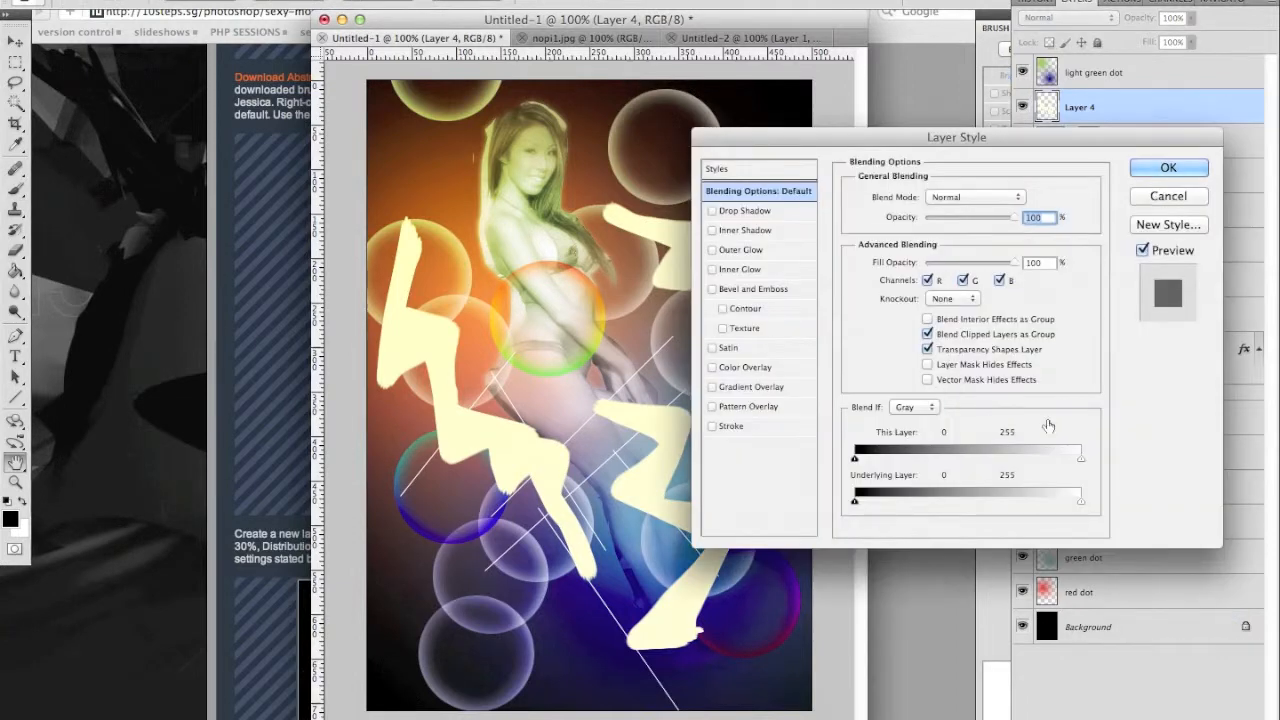
left_click(751, 270)
left_click(889, 261)
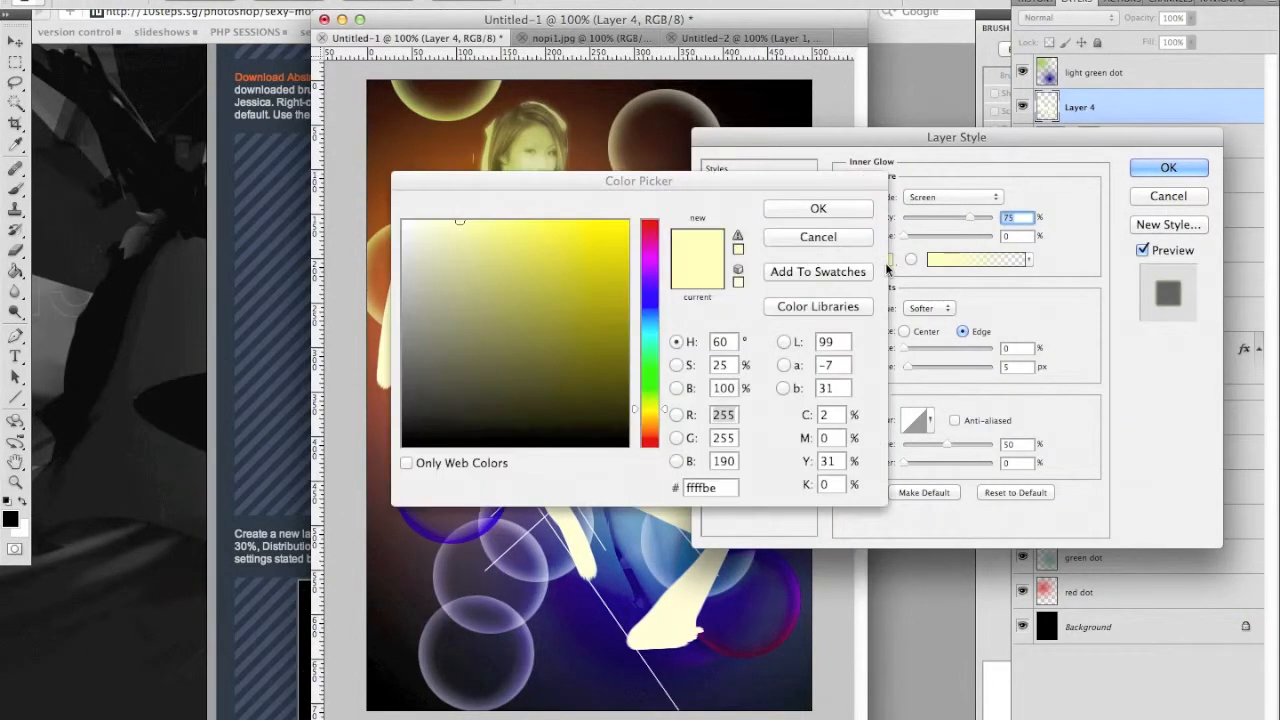
left_click(336, 184)
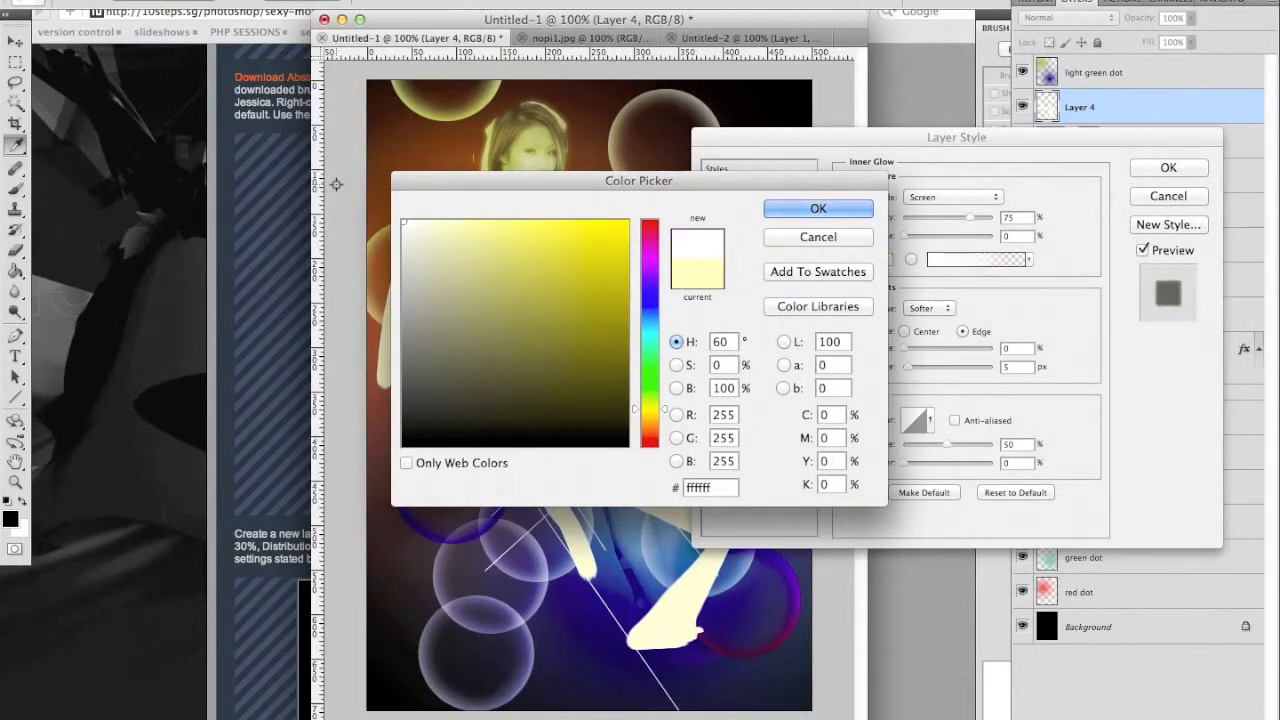
left_click(818, 208)
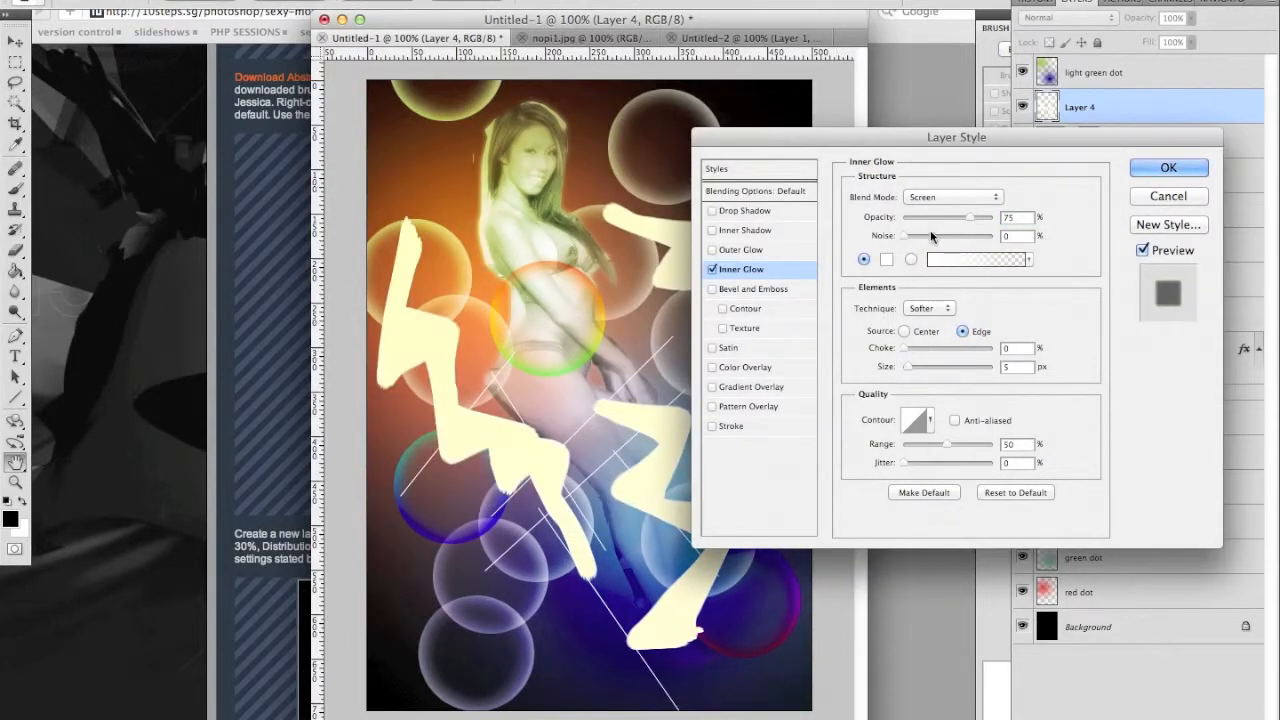
mouse_move(920, 366)
left_mouse_down()
mouse_move(940, 368)
mouse_move(918, 369)
left_mouse_up()
left_click(1166, 167)
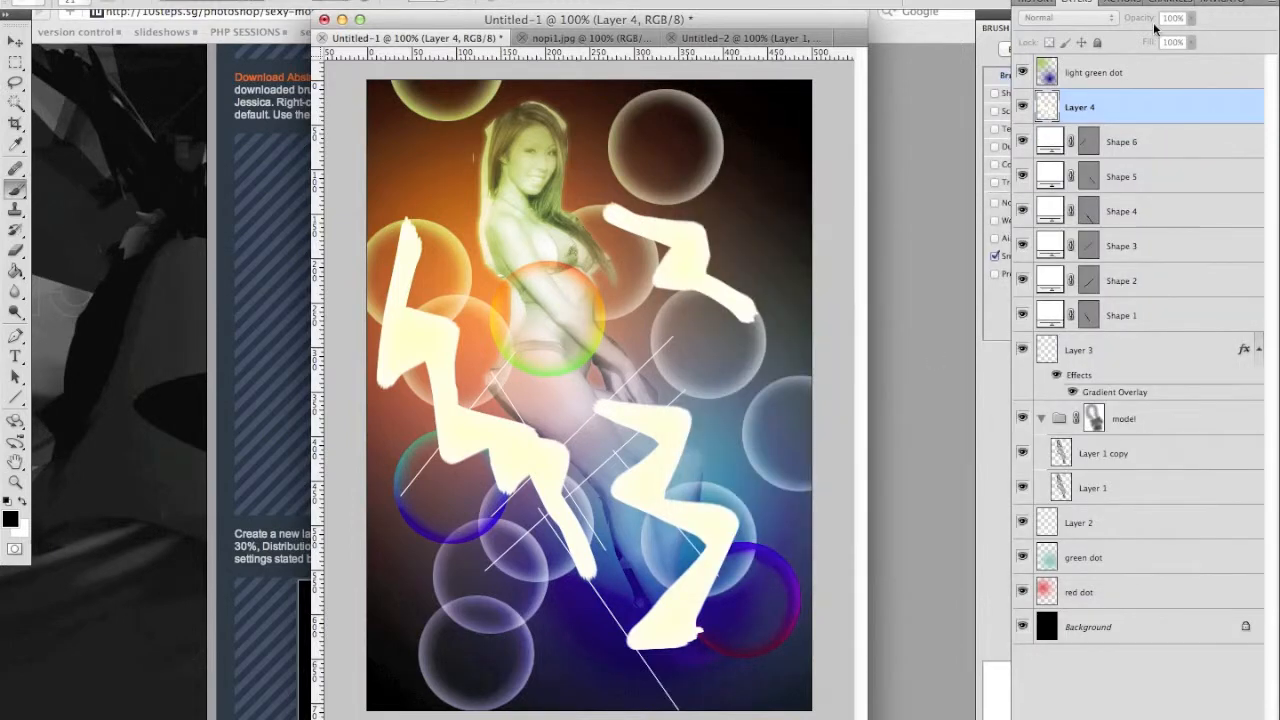
Step: Set Layer 4's opacity to 75%
type("7")
key("Return")
type("5")
key("Return")
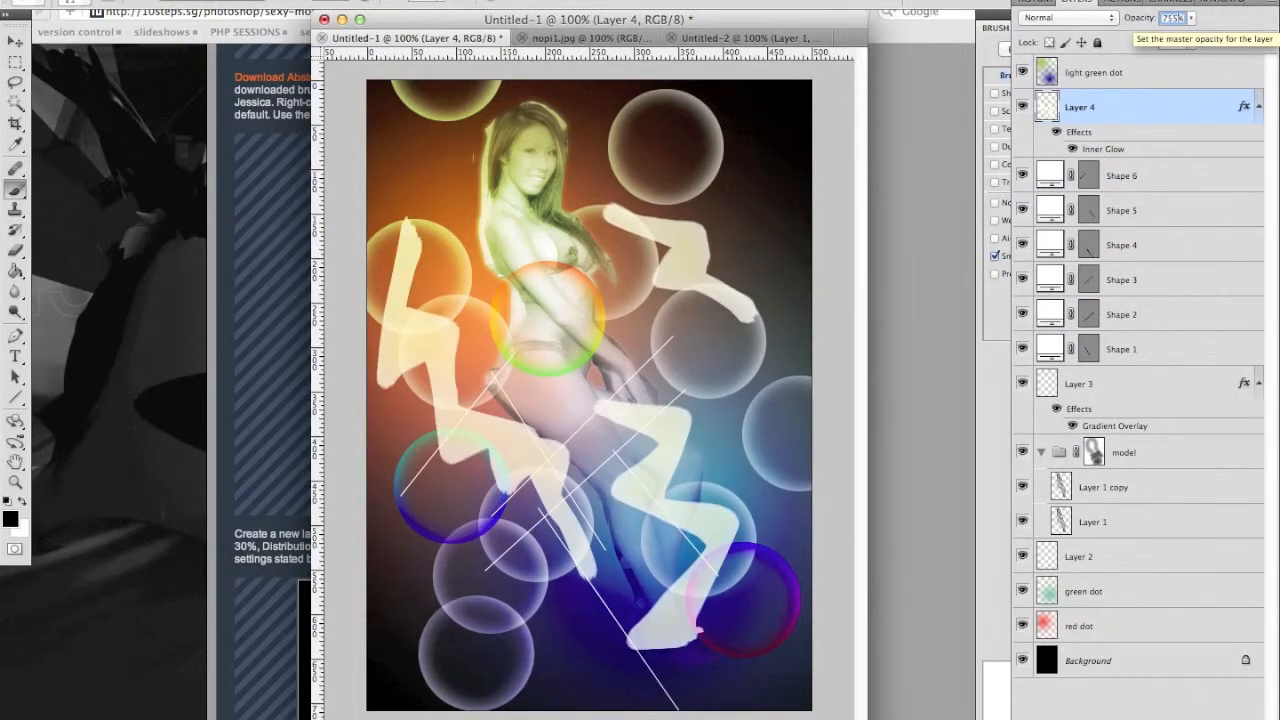
Step: Read the tutorial's Dust layer instructions in the browser and create a new layer above the light green dot layer in Photoshop
left_click(243, 510)
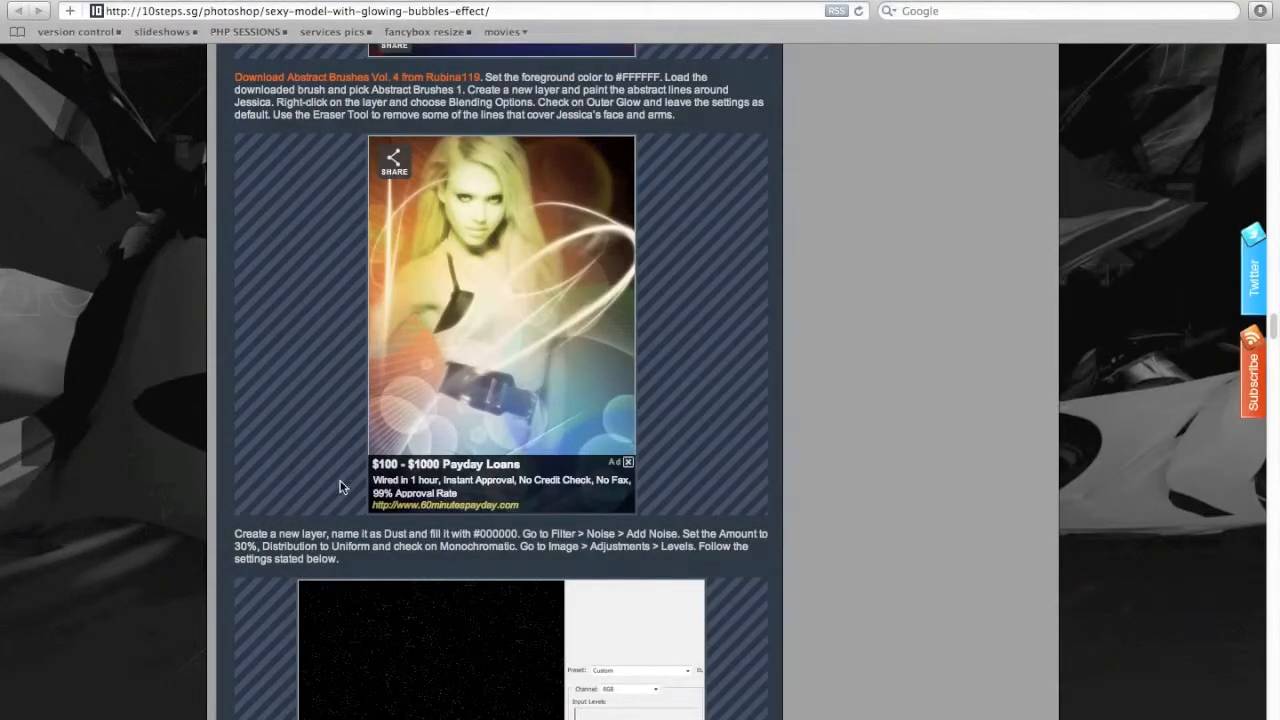
scroll(691, 416, "down", 5)
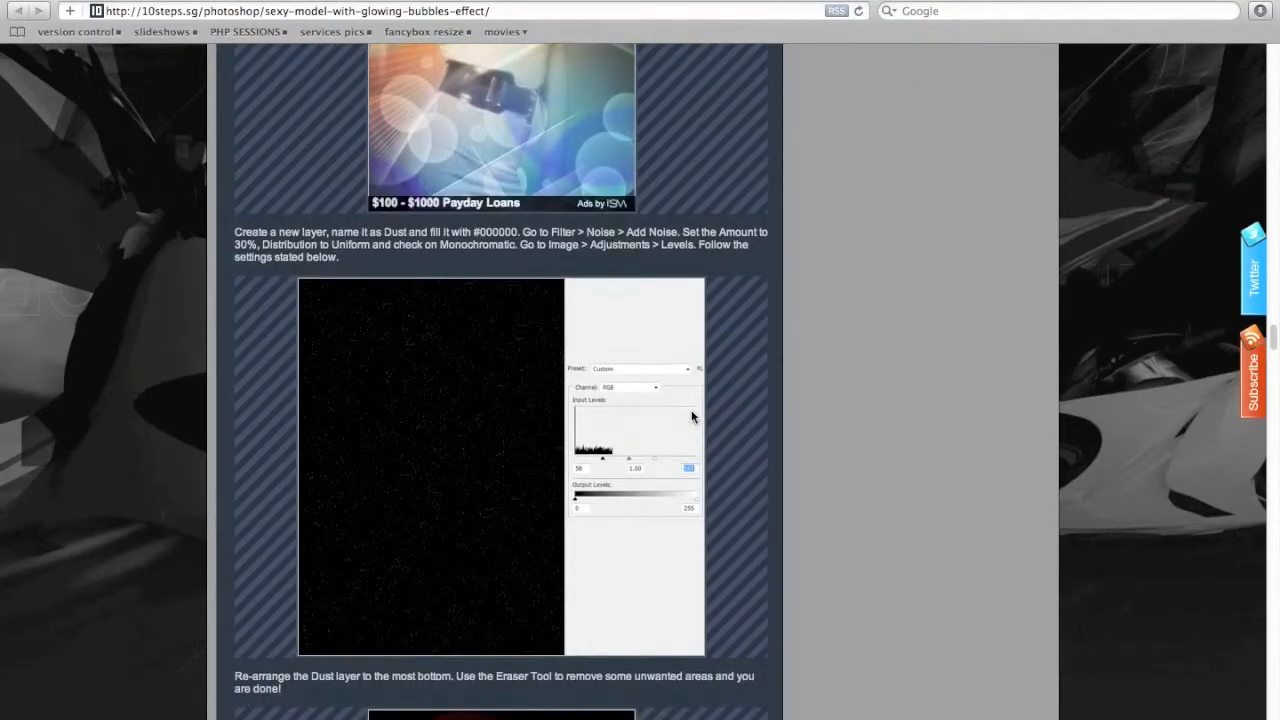
key("super+Tab")
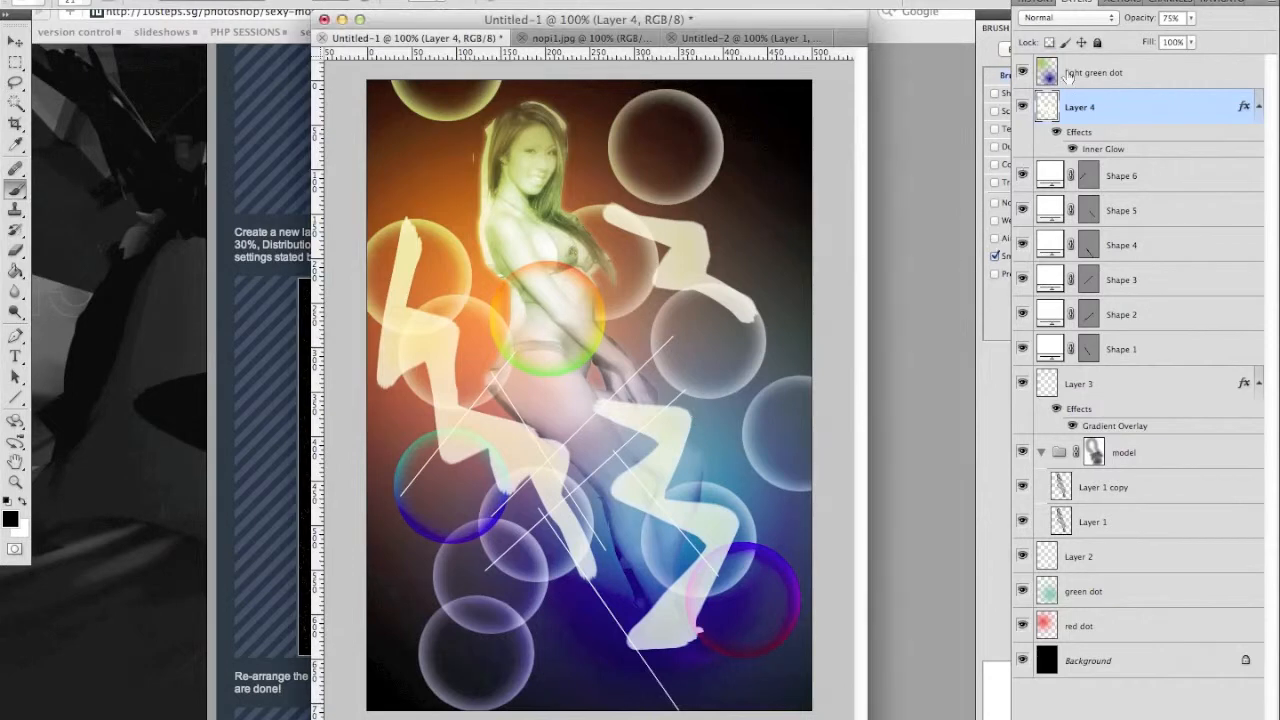
left_click(1080, 74)
key("super+Tab")
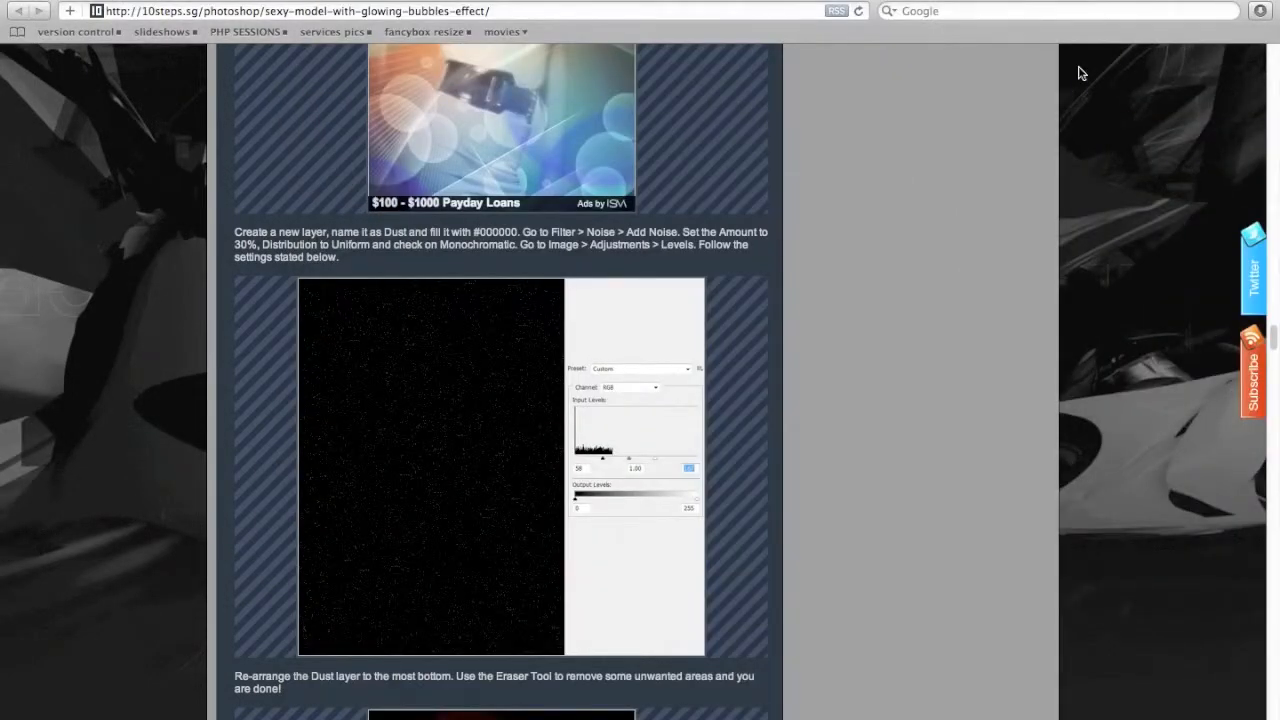
key("super+Tab")
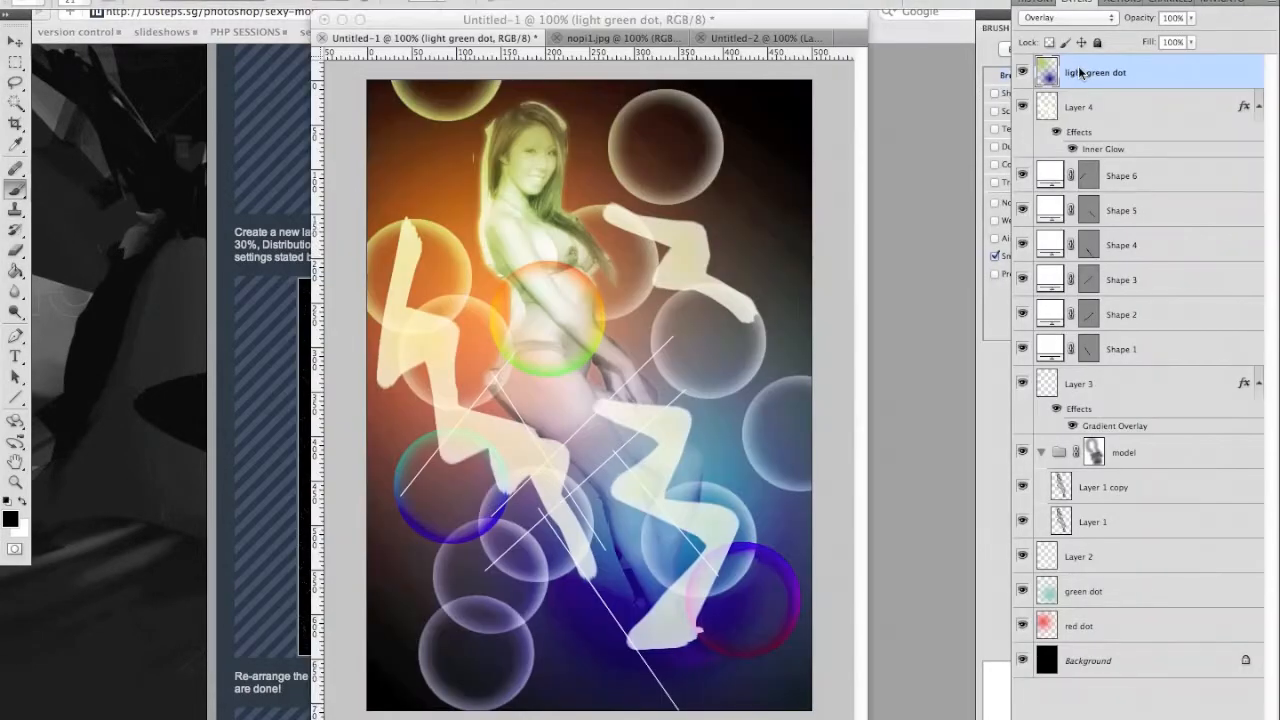
key("super+n")
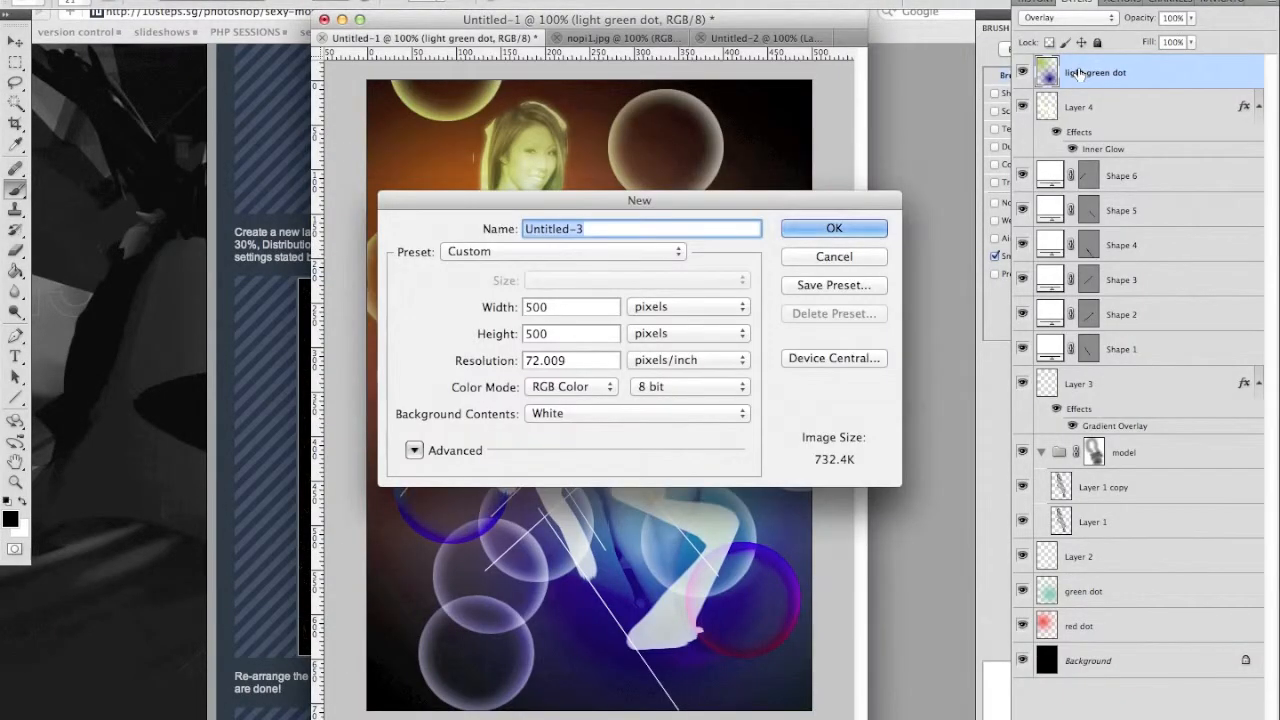
key("Escape")
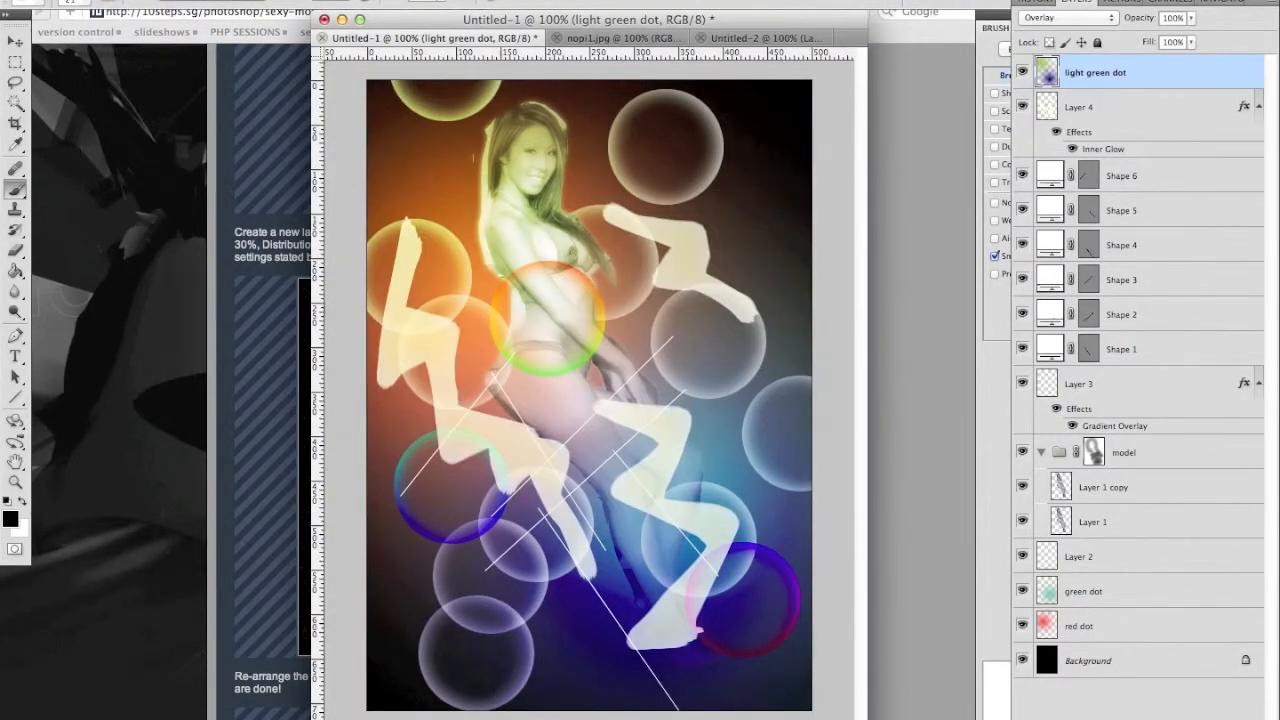
key("super+shift+n")
key("Return")
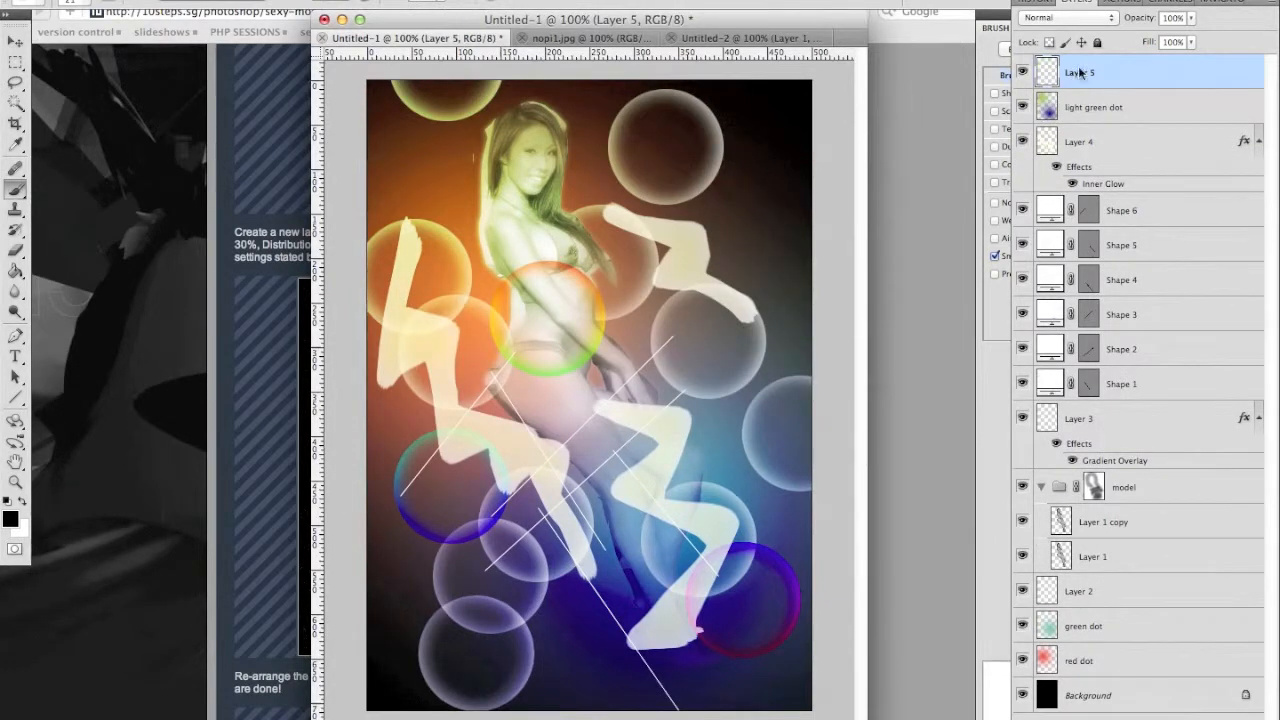
Step: Fill the new Layer 5 with black using the Paint Bucket, as the tutorial instructs
key("super+Tab")
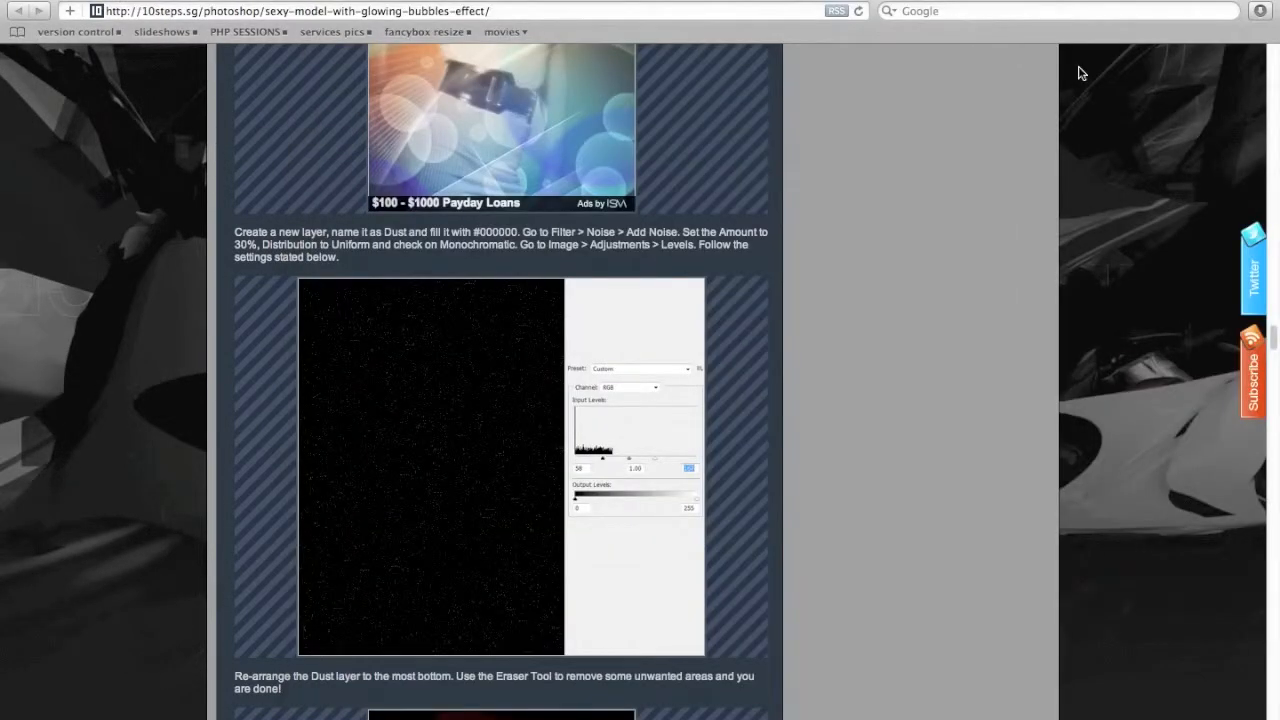
key("super+Tab")
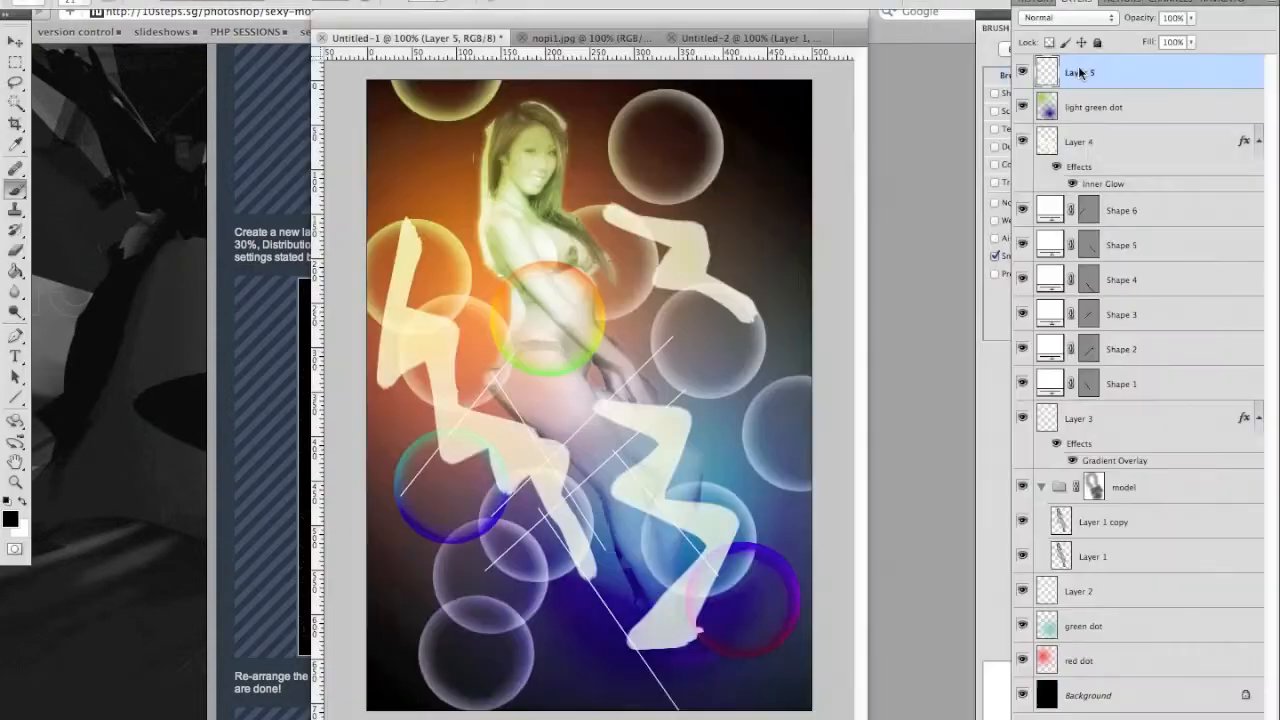
key("g")
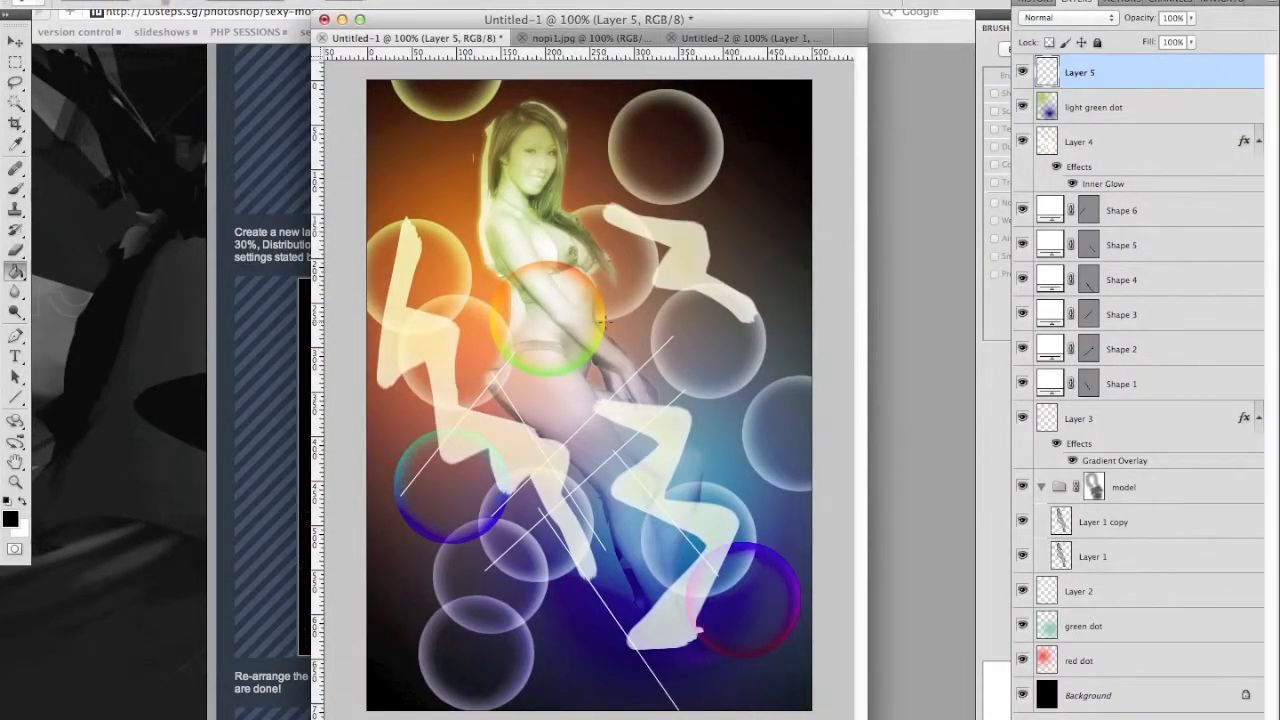
left_click(604, 321)
Step: Add noise to the black Layer 5 with Amount 30%, Uniform distribution and Monochromatic on
key("super+Tab")
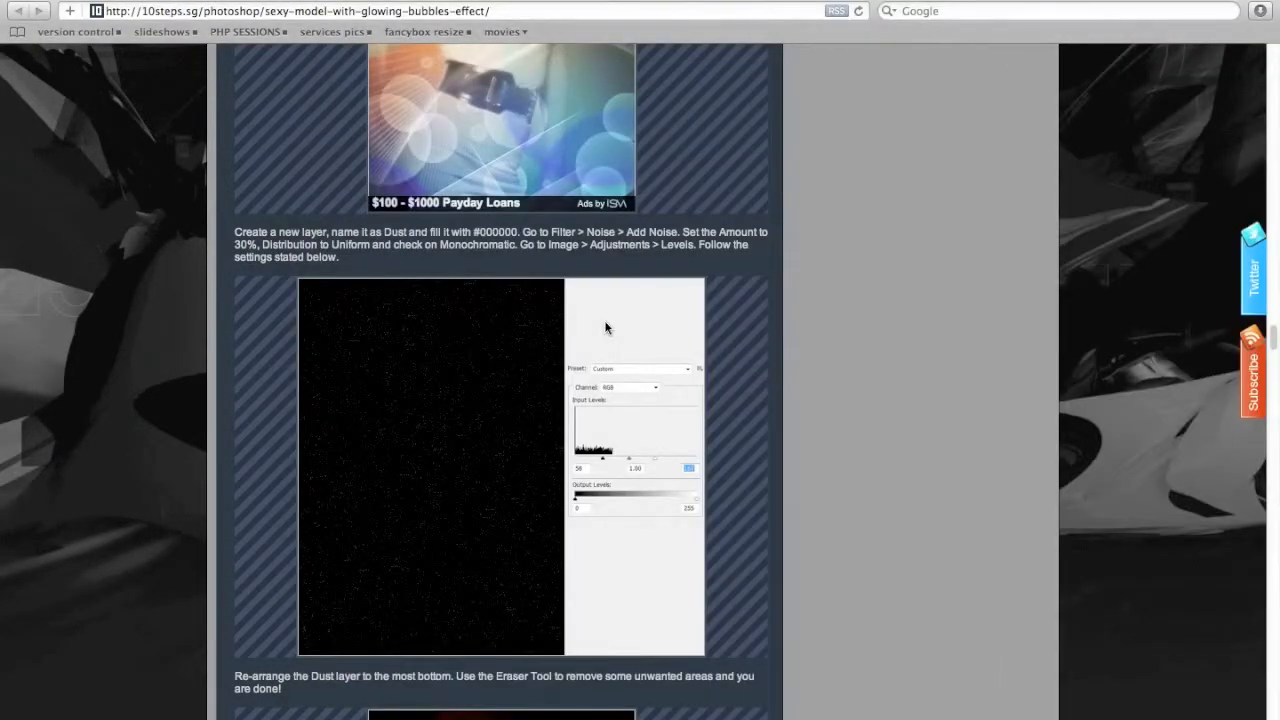
key("super+Tab")
left_click(318, 1)
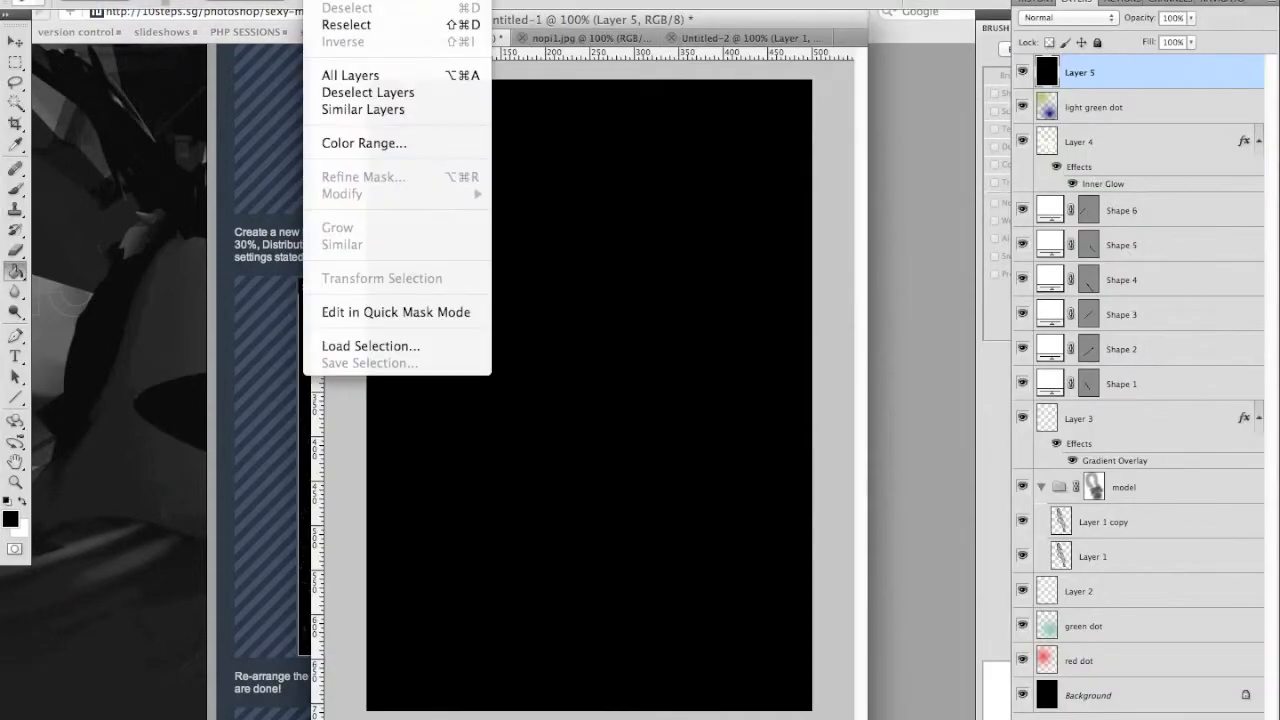
mouse_move(376, 1)
mouse_move(417, 211)
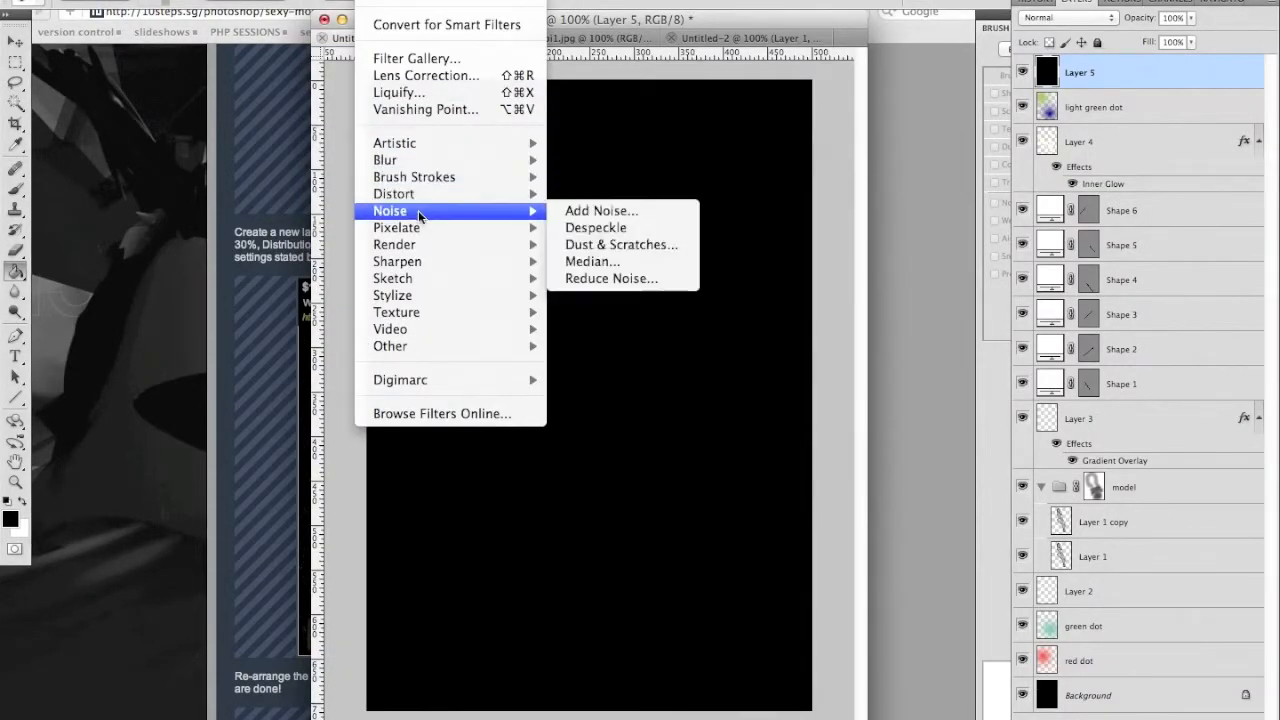
left_click(566, 213)
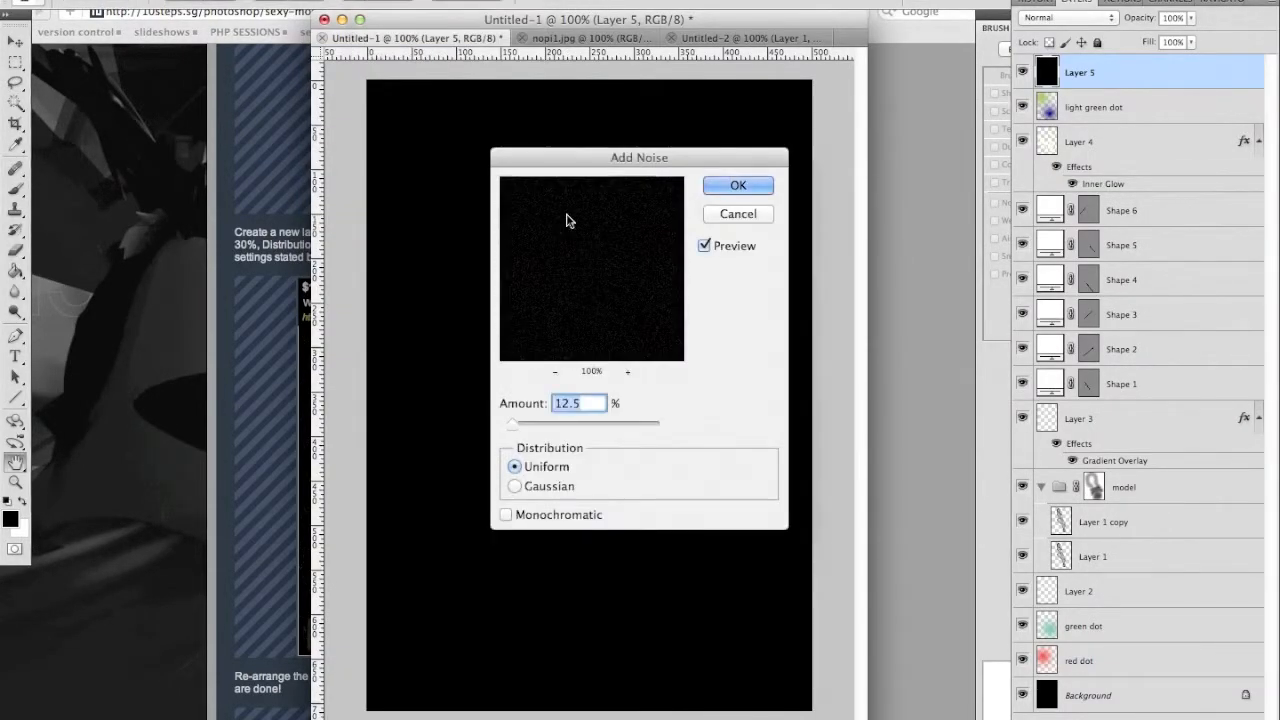
key("super+Tab")
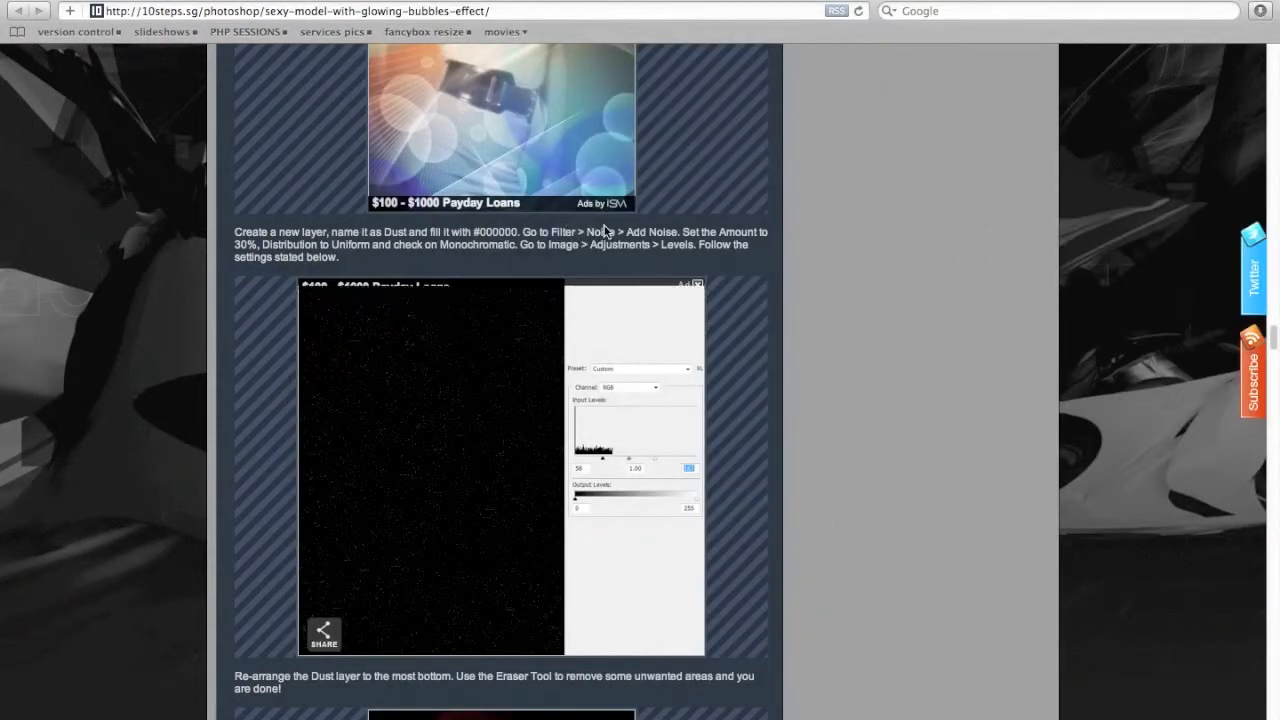
key("super+Tab")
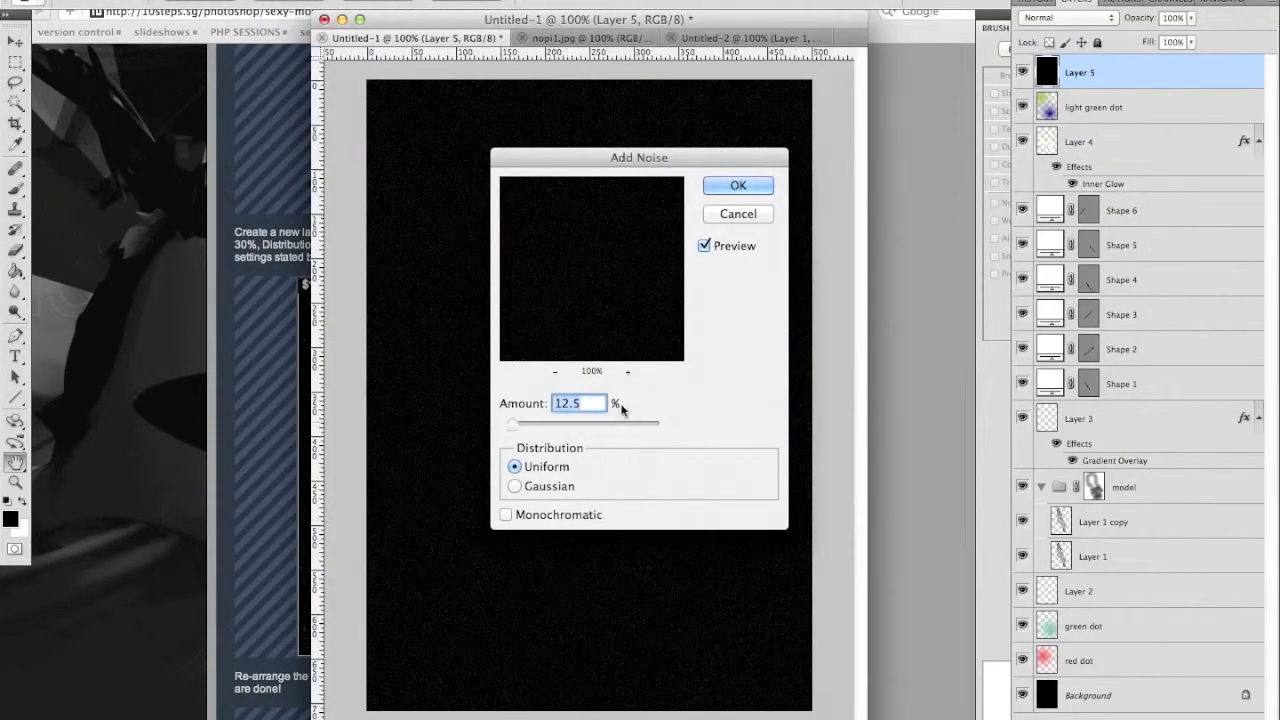
type("30")
key("super+Tab")
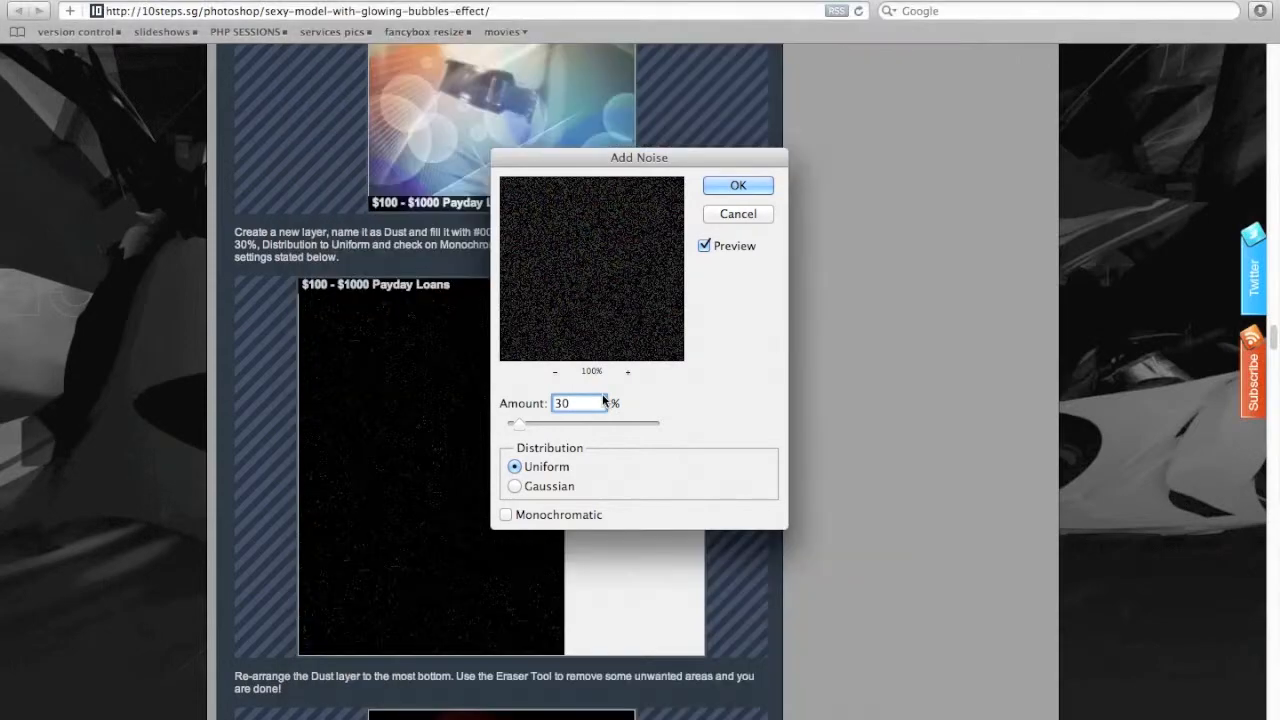
key("super+Tab")
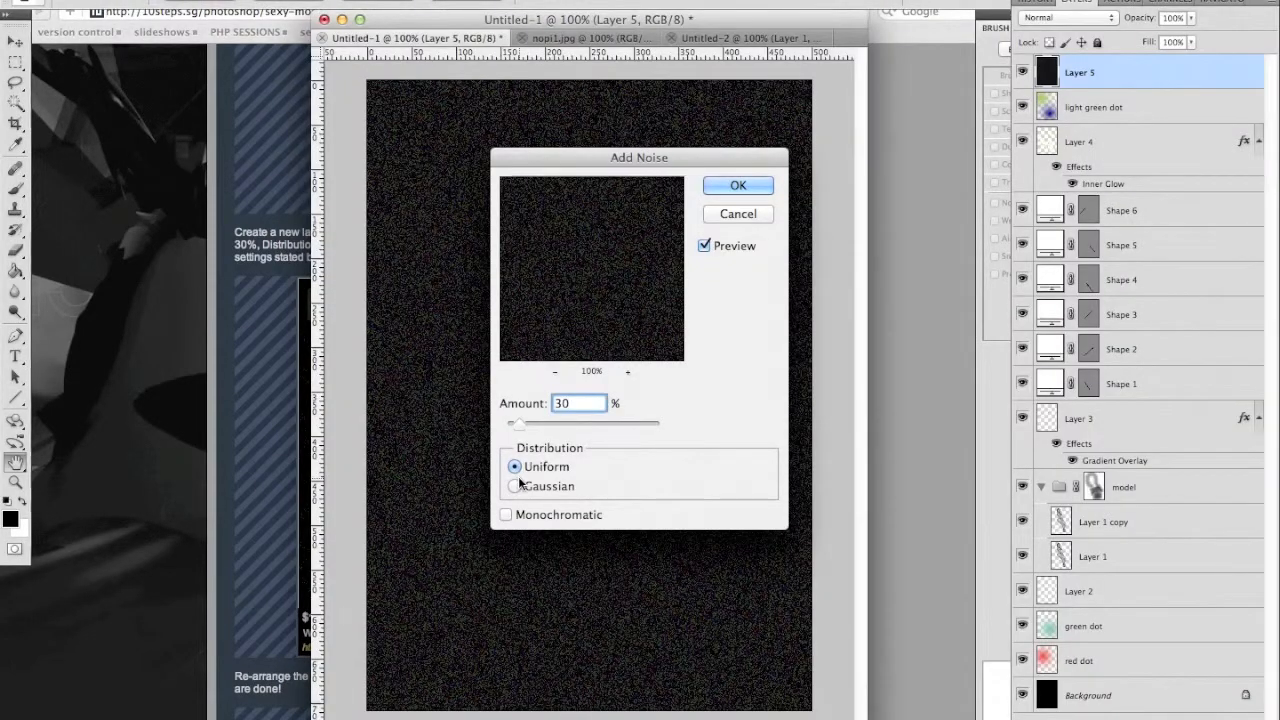
left_click(504, 515)
left_click(737, 187)
Step: Adjust Layer 5's Levels with input black point 54 and white point 140, following the tutorial's settings image
key("super+Tab")
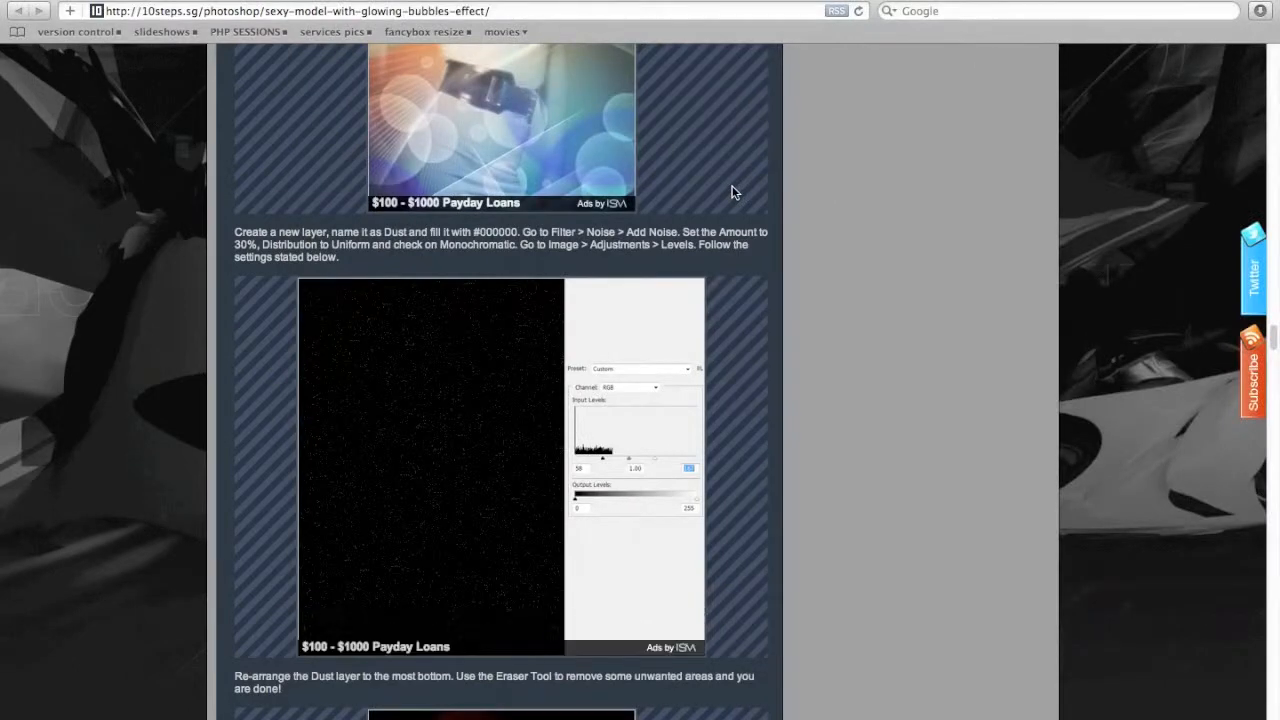
scroll(835, 428, "down", 5)
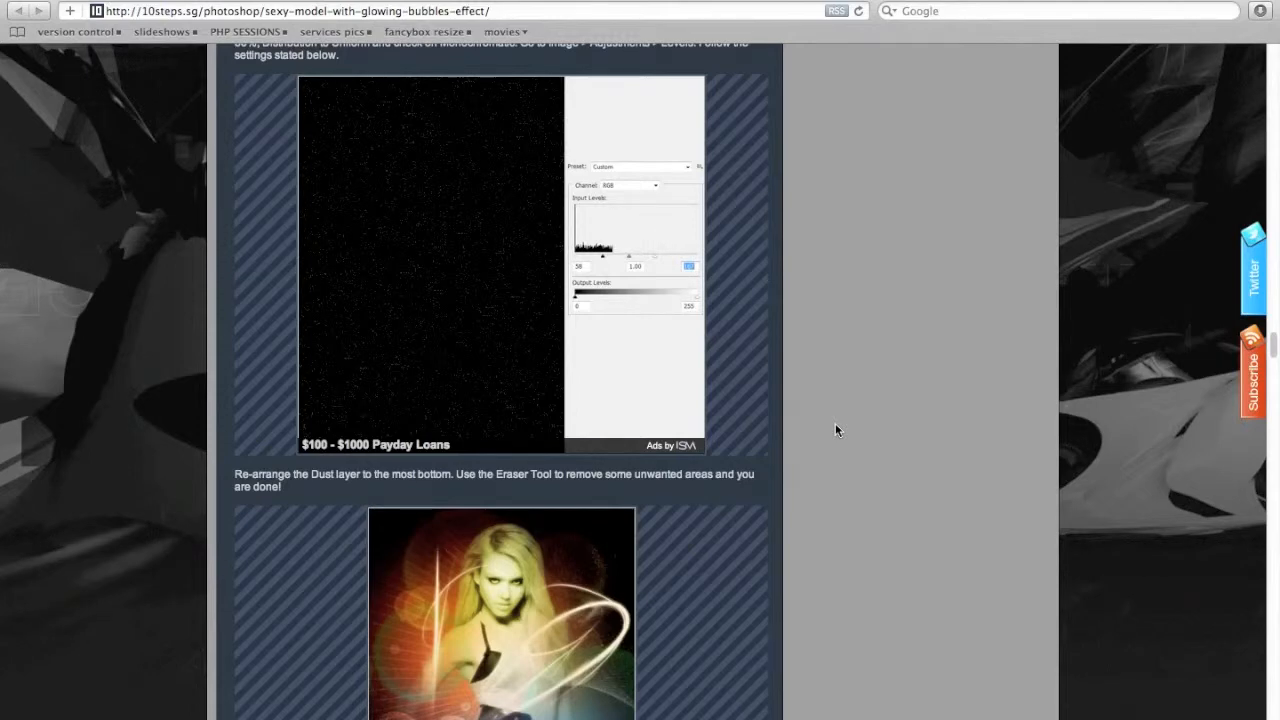
scroll(837, 430, "up", 3)
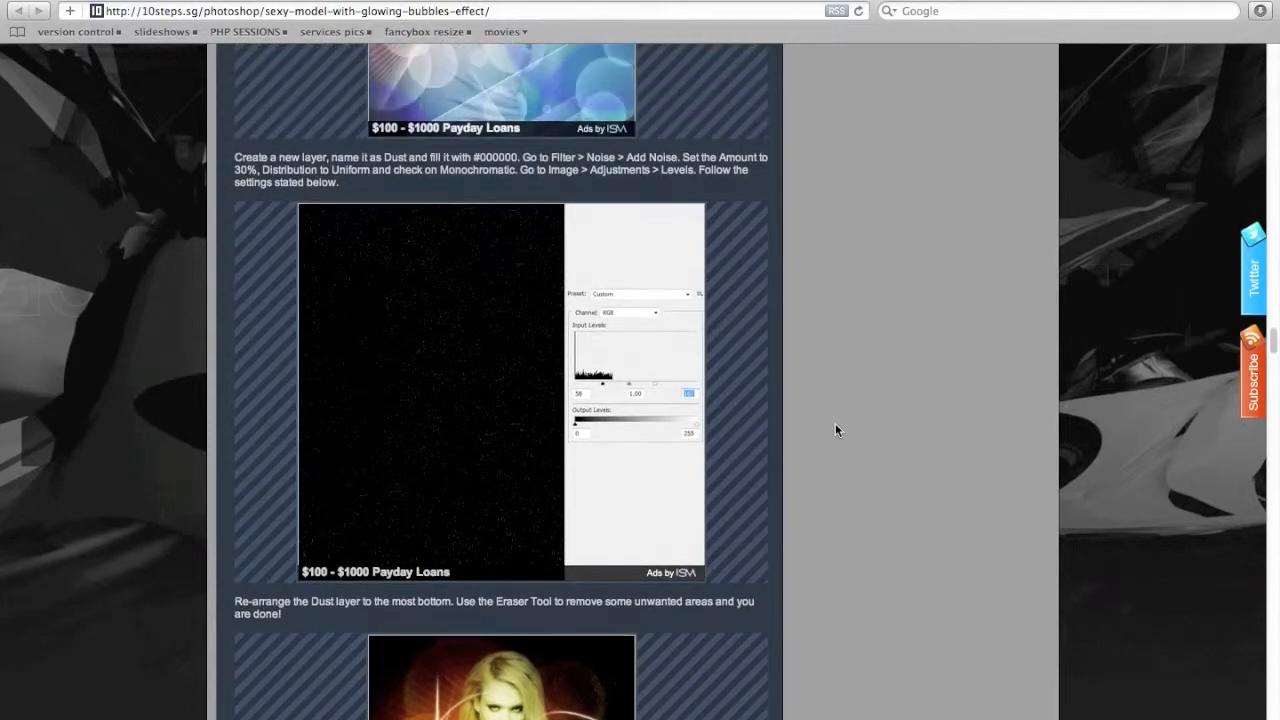
key("super+Tab")
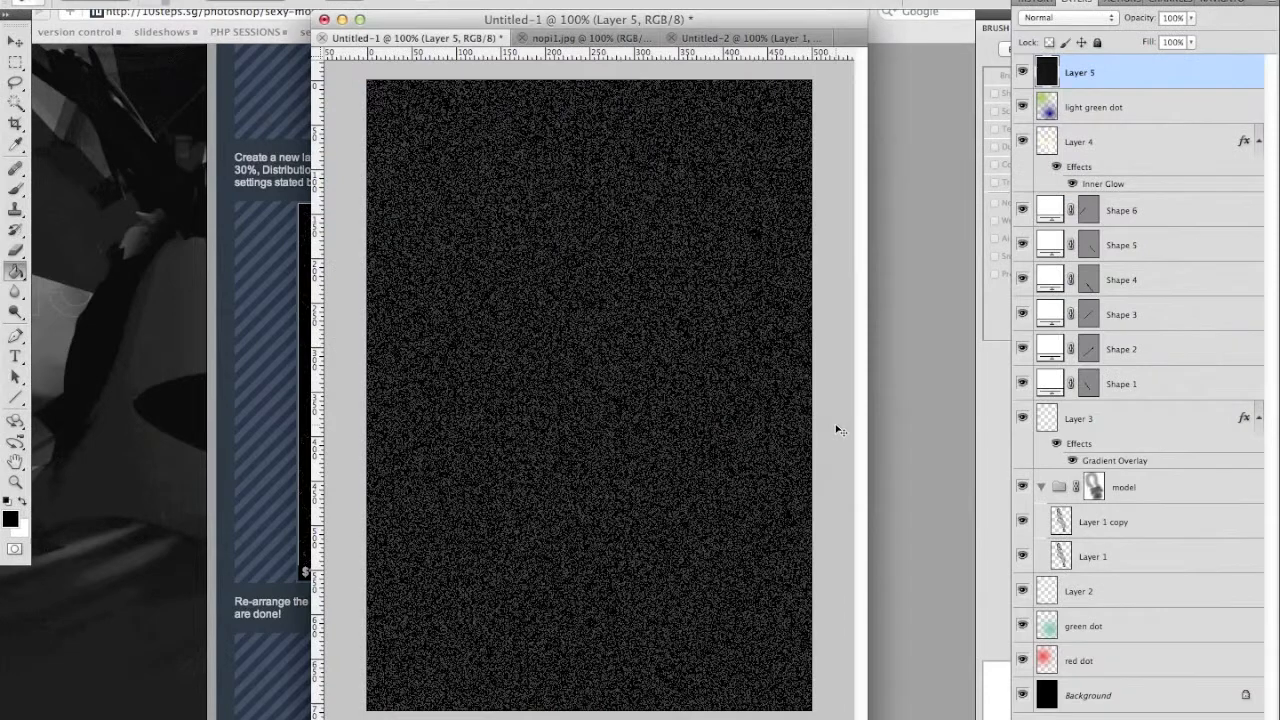
key("super+l")
key("super+Tab")
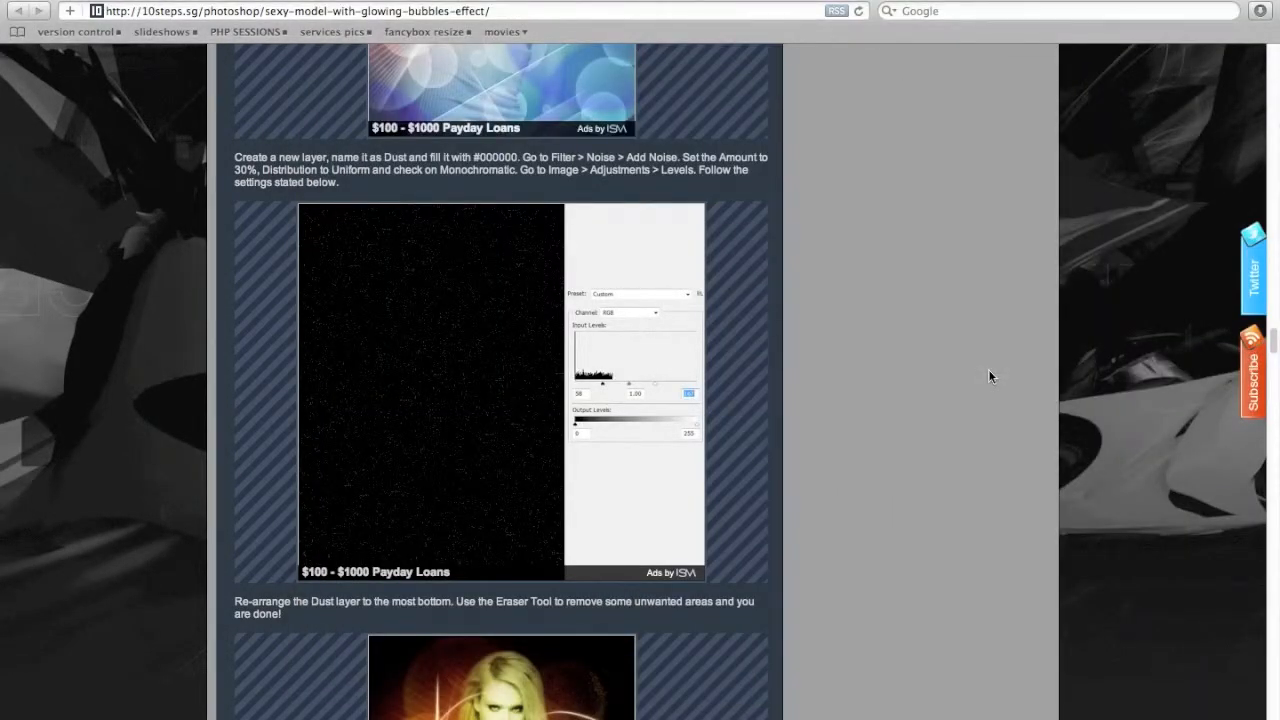
key("super+Tab")
left_click_drag(836, 302, 884, 306)
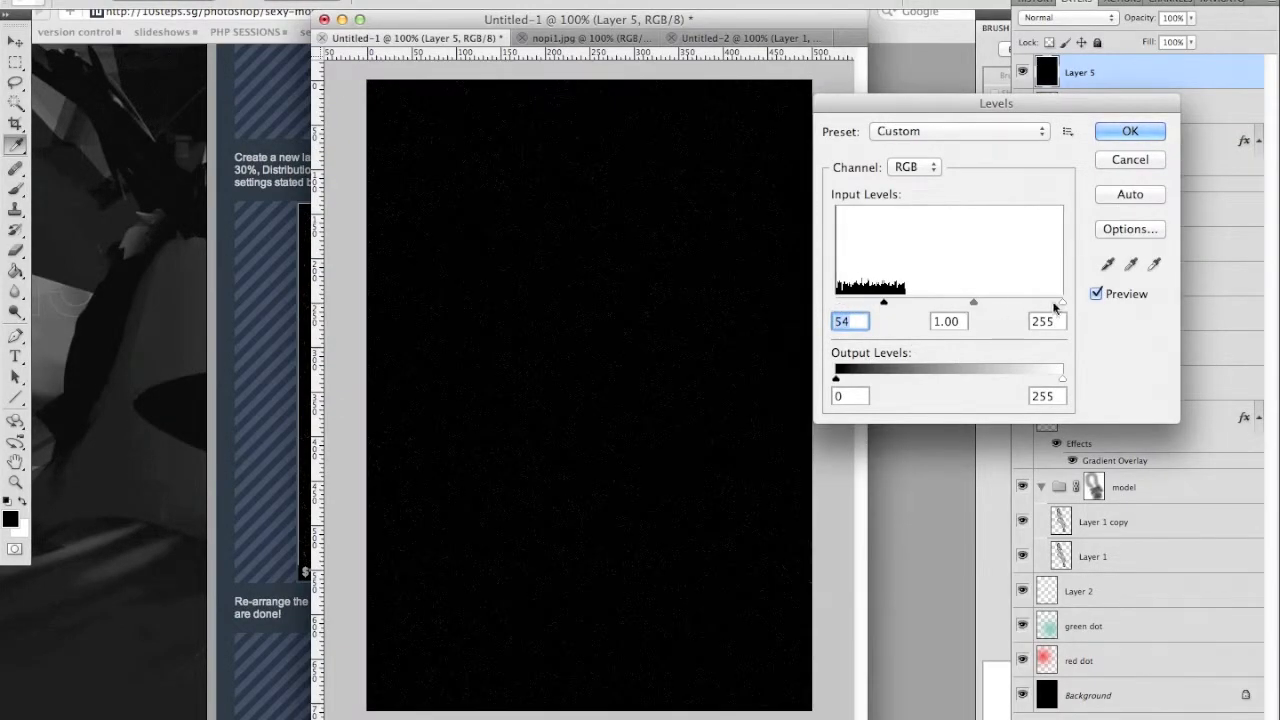
left_click_drag(1063, 302, 958, 301)
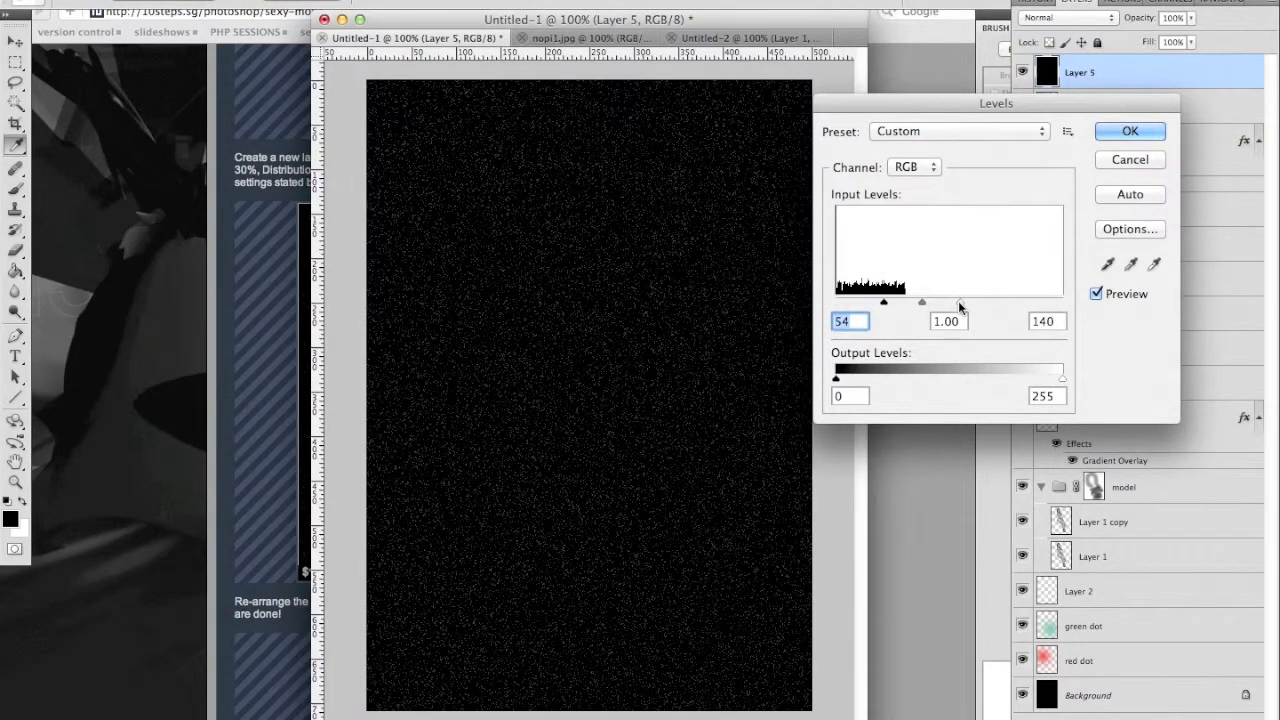
key("super+Tab")
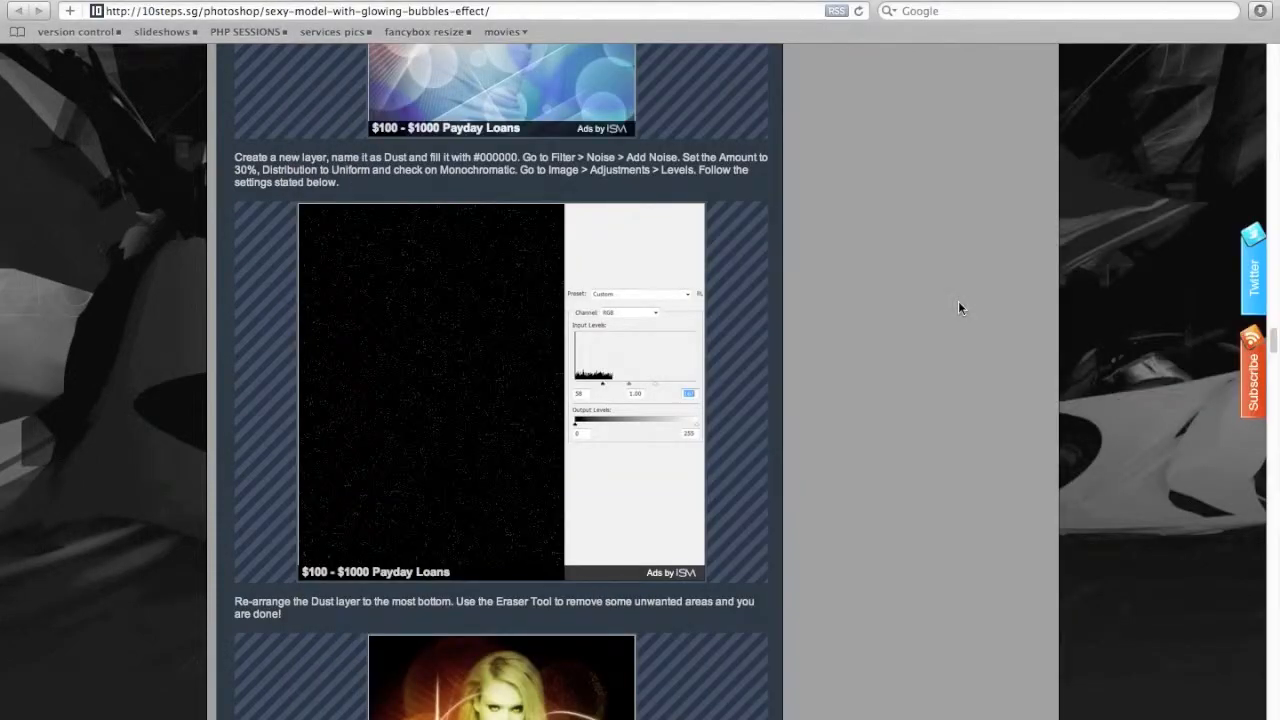
key("super+Tab")
key("Return")
key("super+Tab")
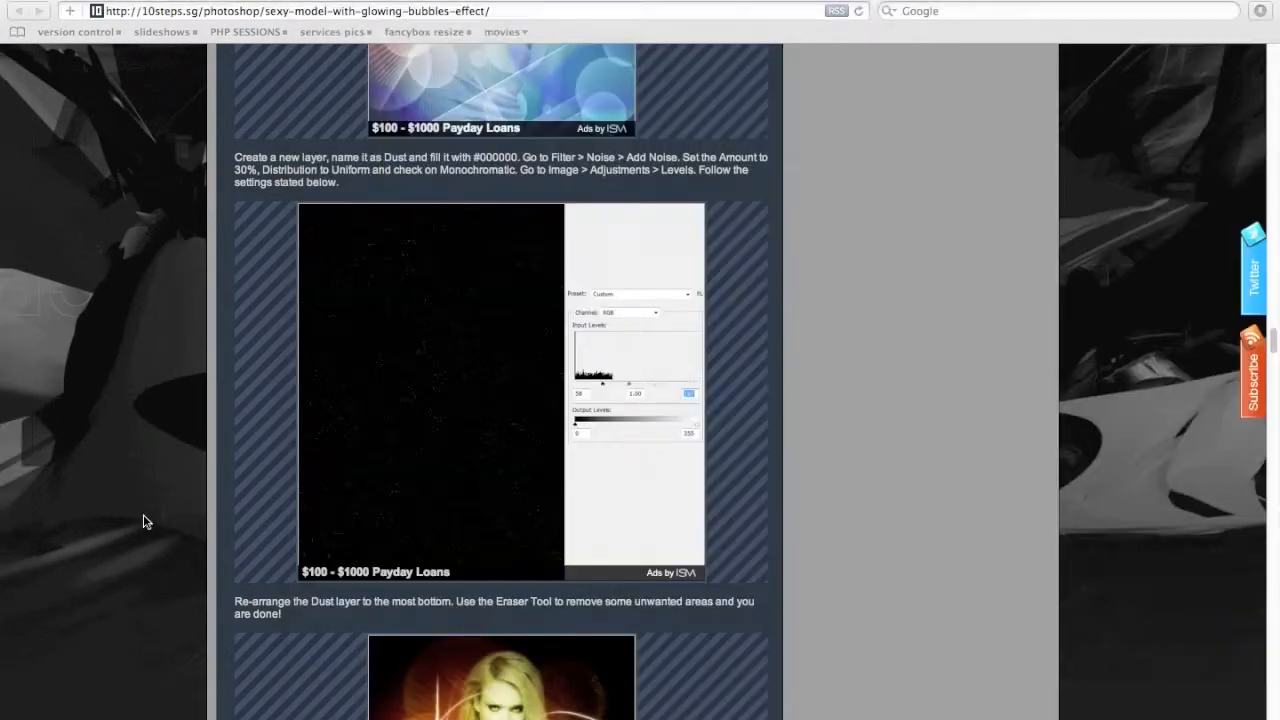
Step: Check the tutorial's Dust layer placement in the browser, return to Photoshop, and move Layer 5 directly above the Background layer
scroll(143, 515, "down", 5)
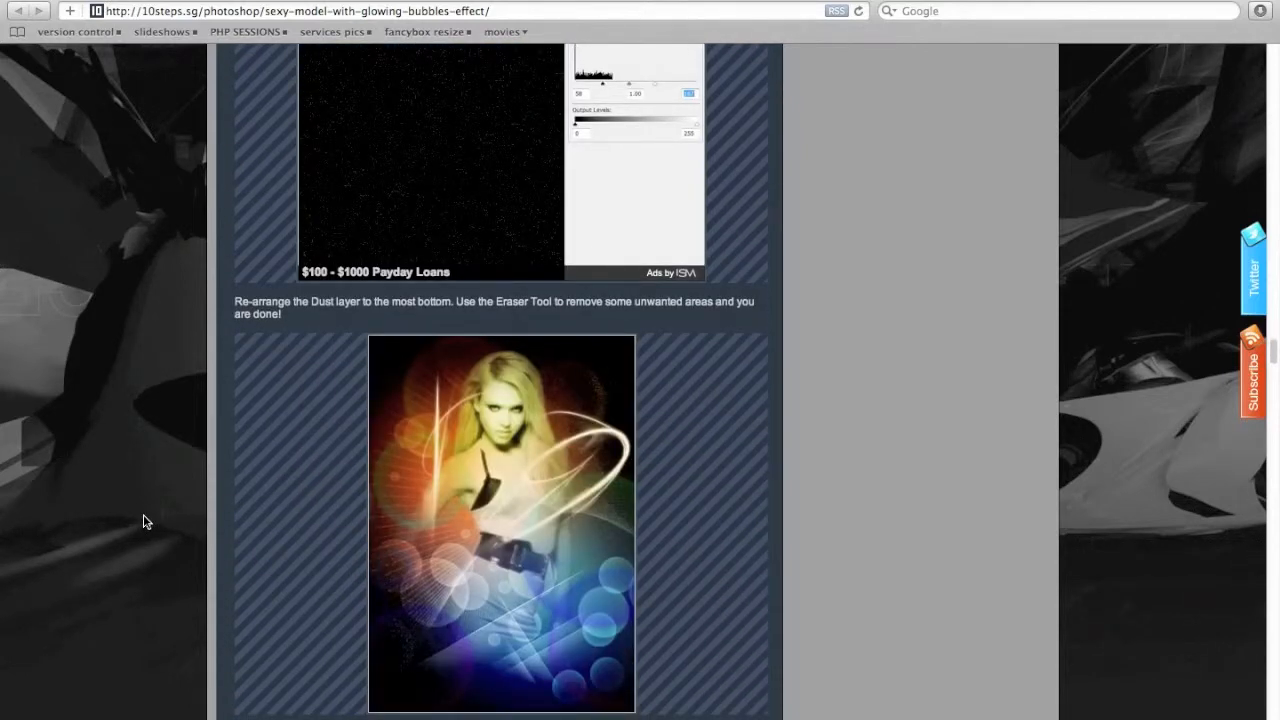
key("super+Tab")
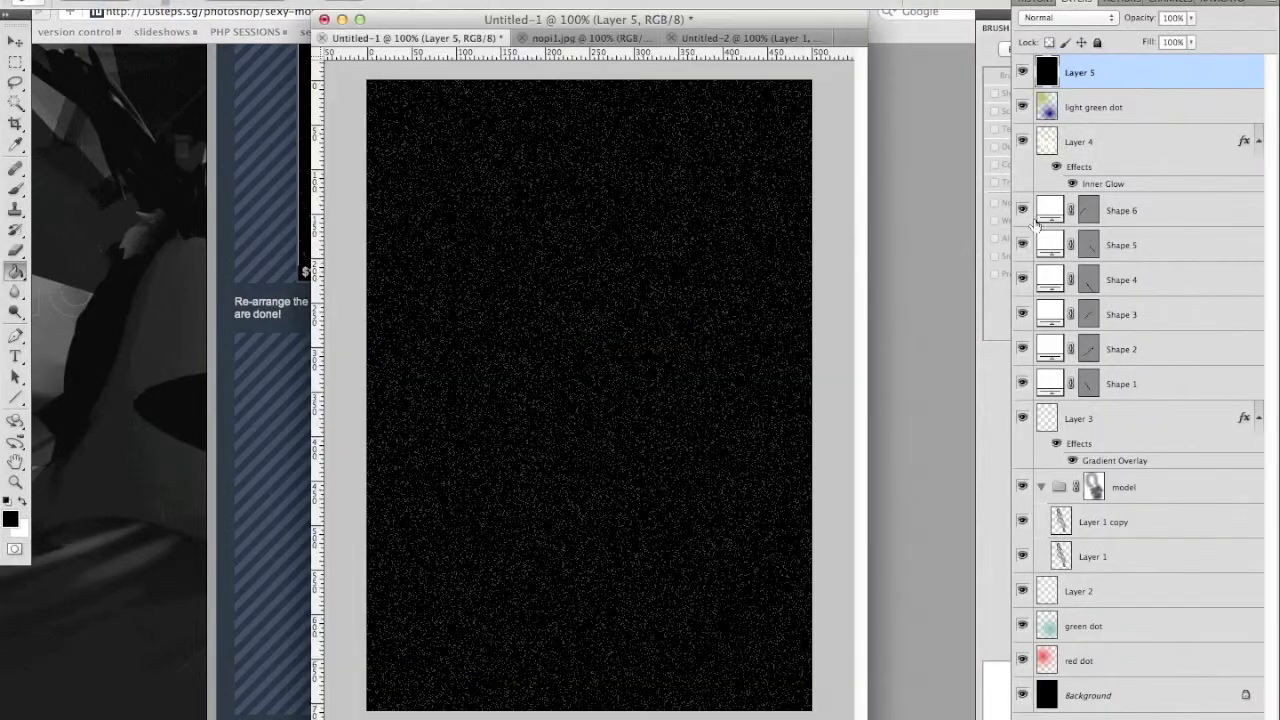
left_click_drag(1154, 487, 1150, 718)
left_click(913, 626)
key("super+Tab")
left_click_drag(1084, 86, 1104, 664)
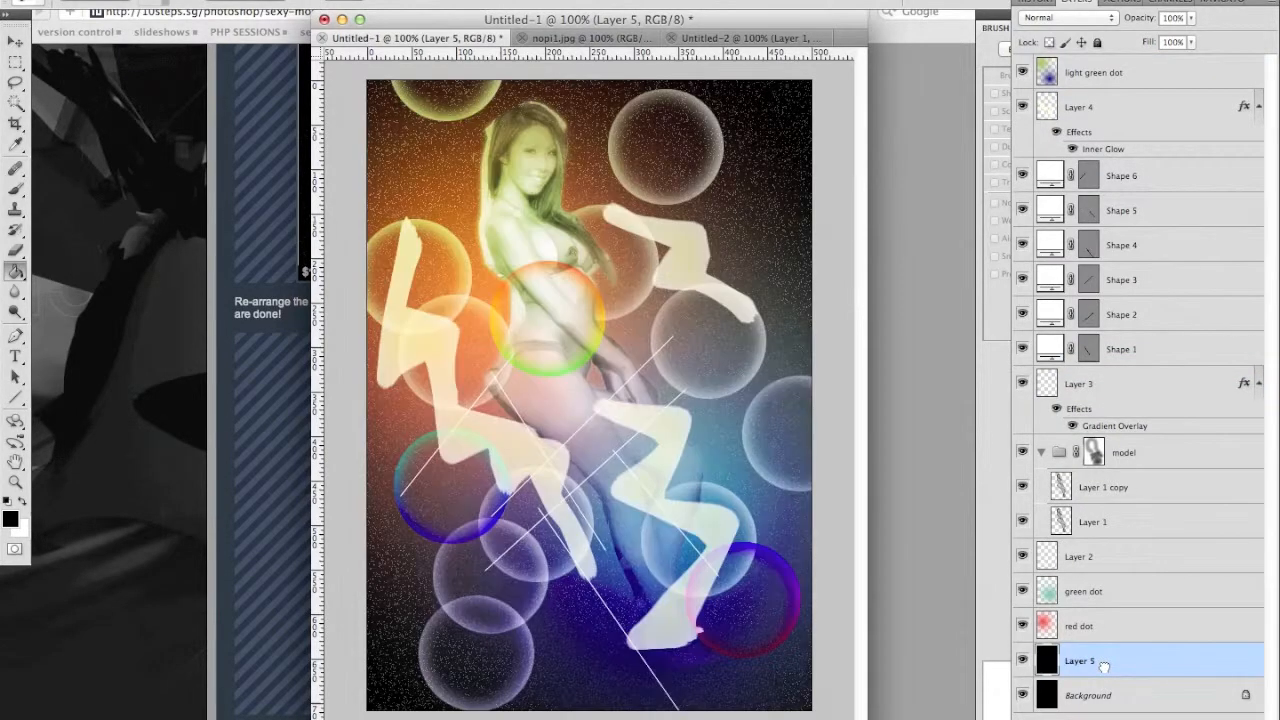
Step: Erase unwanted dust from Layer 5 around the outer edges and corners of the canvas with the Eraser tool
left_click(940, 391)
key("super+Tab")
key("e")
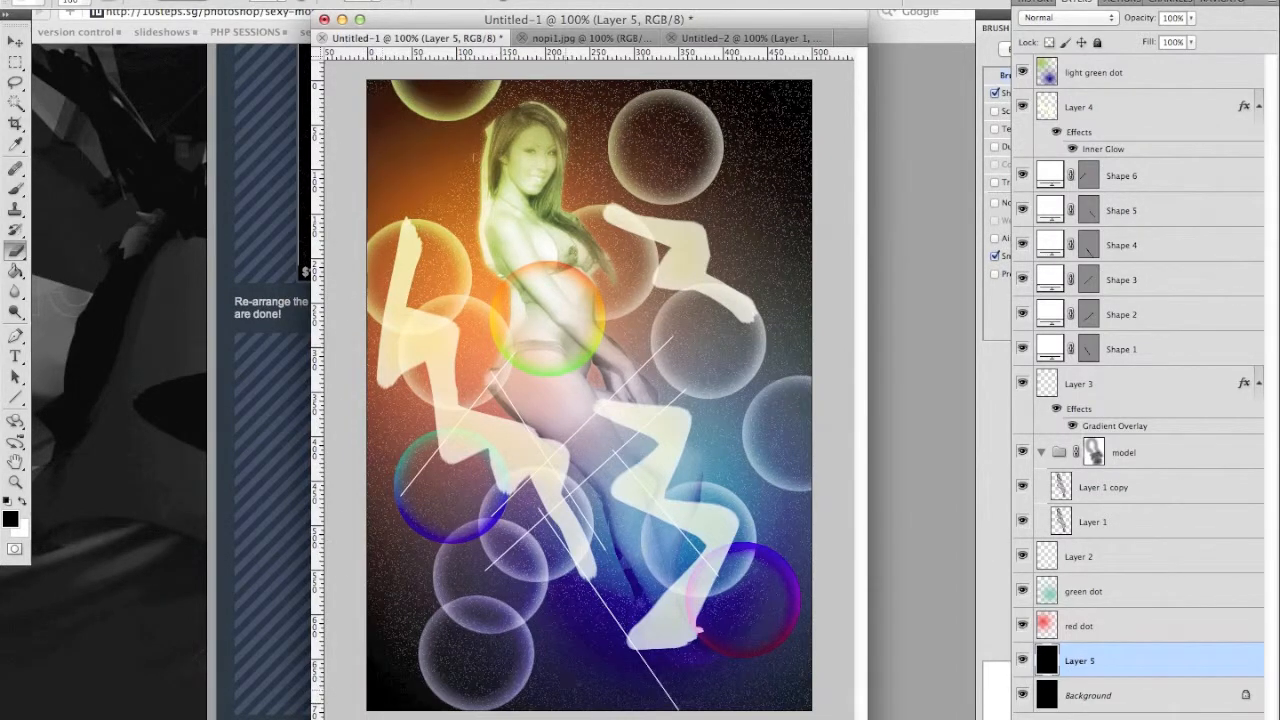
mouse_move(750, 76)
left_mouse_down()
mouse_move(680, 118)
mouse_move(772, 130)
left_mouse_up()
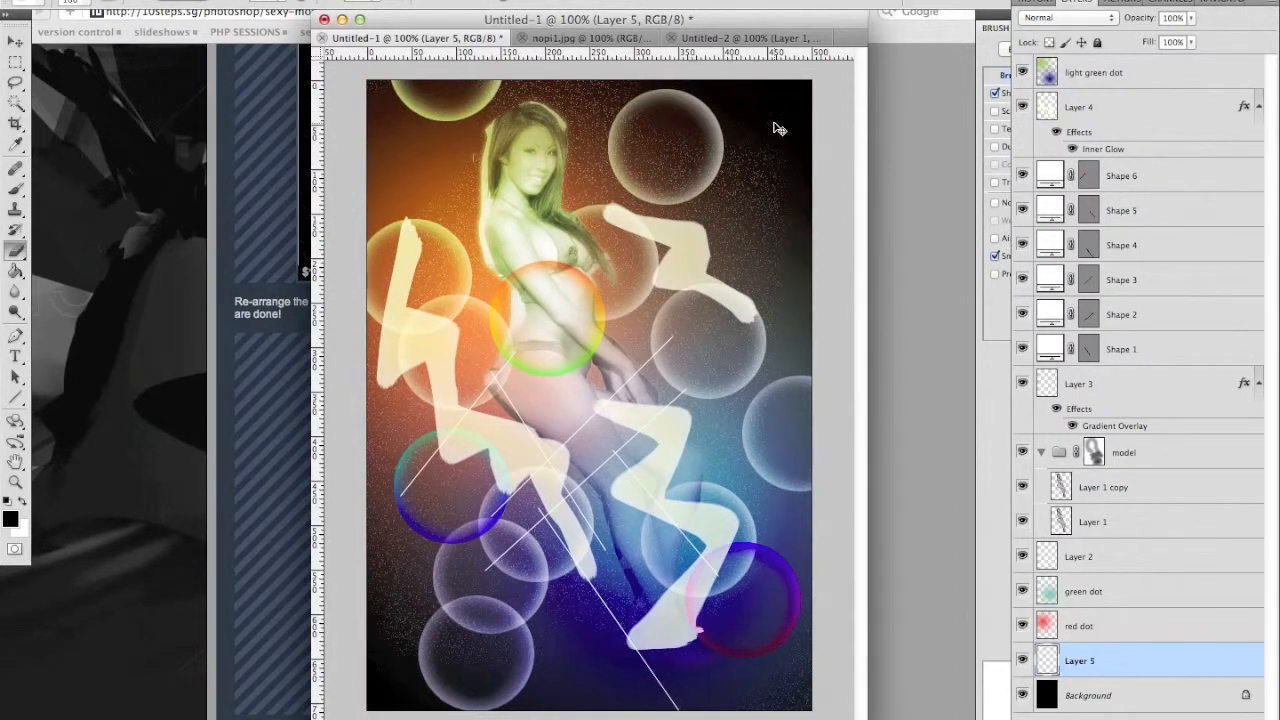
Step: Switch to the browser to review the tutorial's finished images and closing notes, and return to Photoshop
key("super+Tab")
scroll(213, 536, "down", 3)
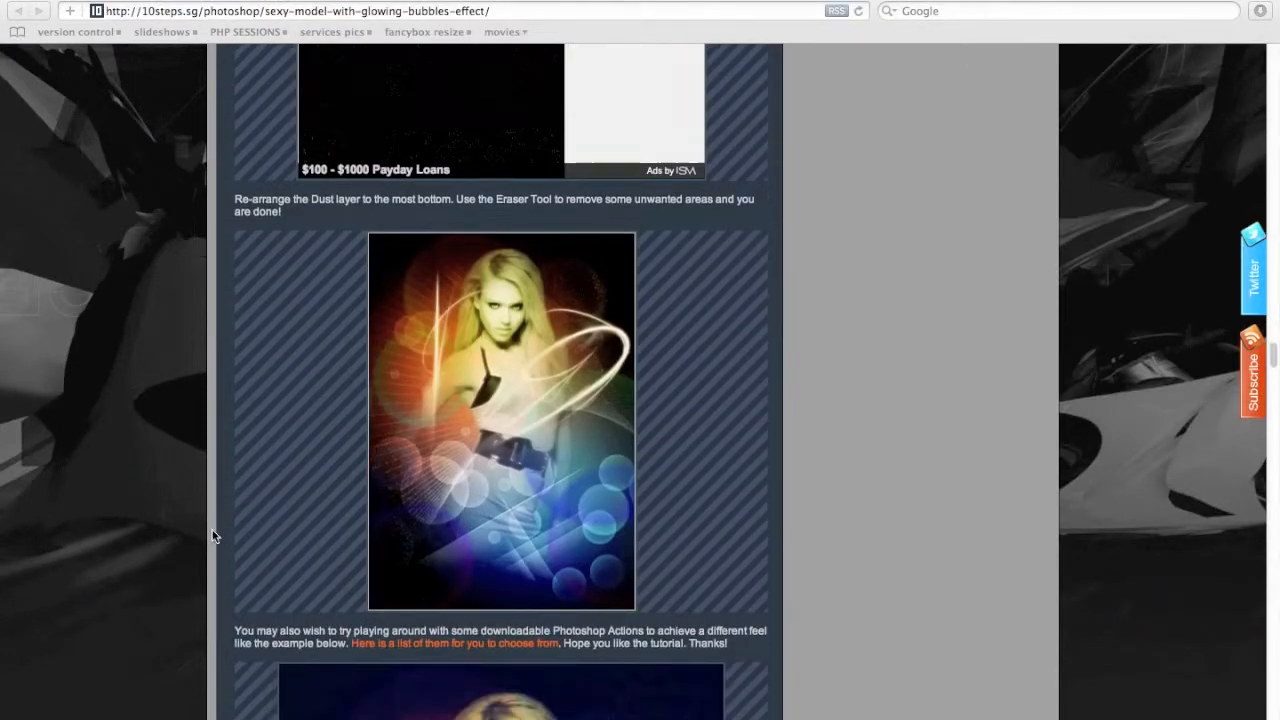
scroll(213, 536, "down", 3)
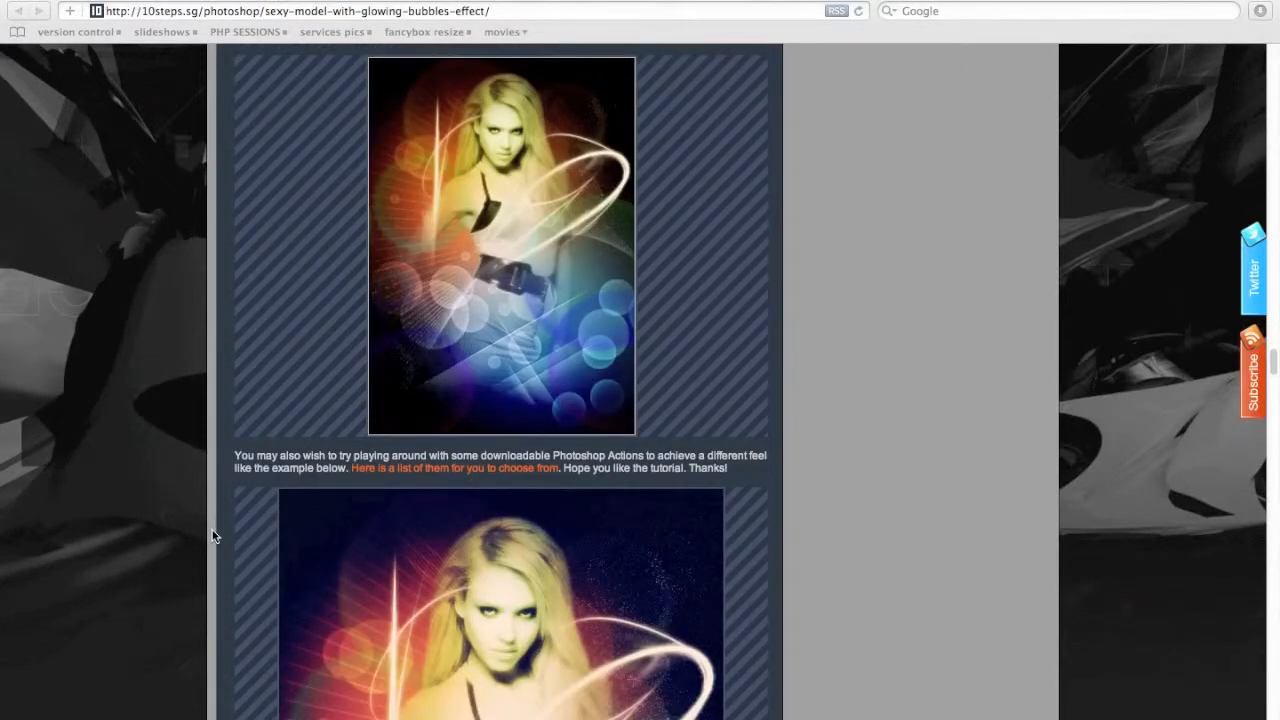
scroll(213, 536, "down", 10)
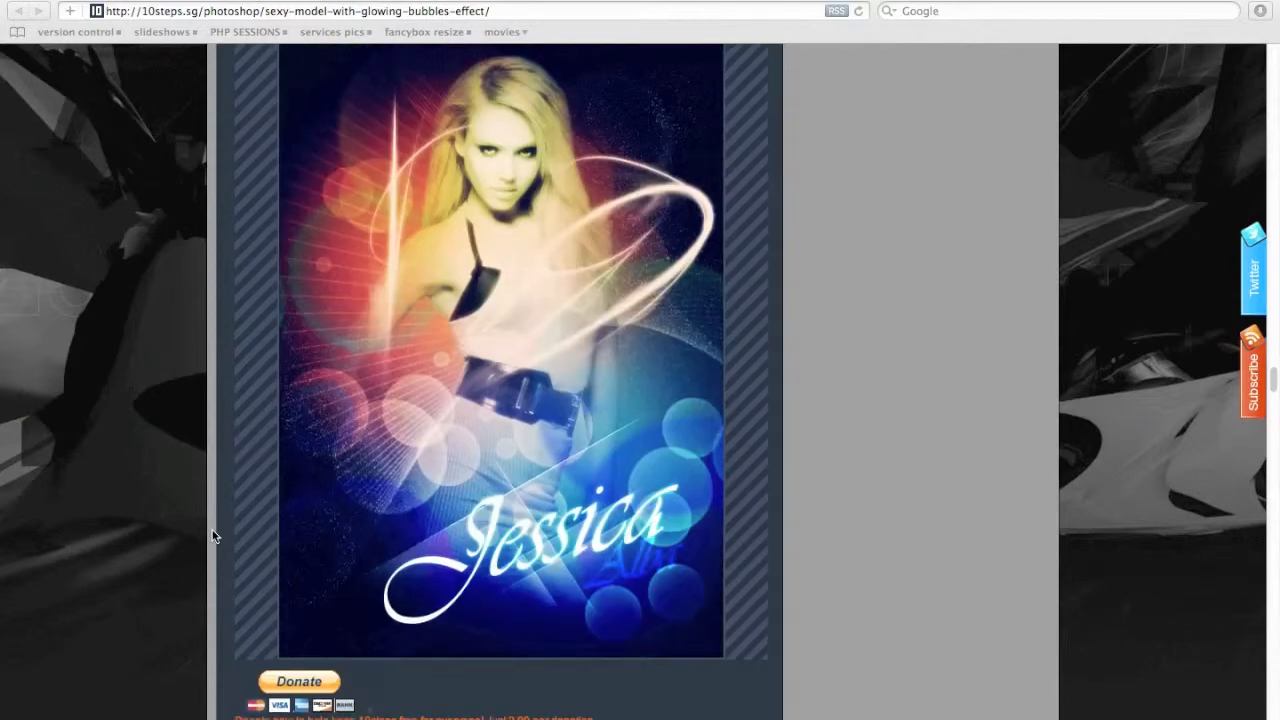
scroll(213, 536, "up", 2)
key("super+Tab")
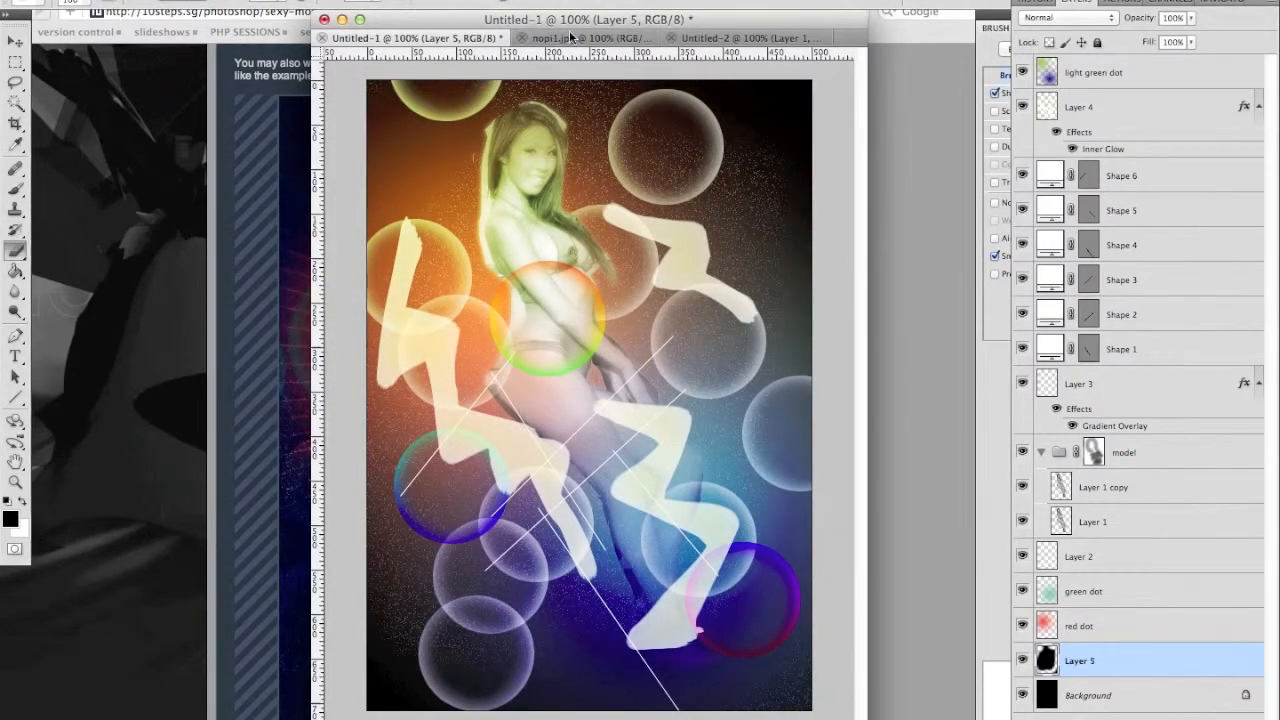
Step: Move the document window aside and flatten the Untitled-1 composition into a single Background layer
left_click_drag(579, 22, 413, 25)
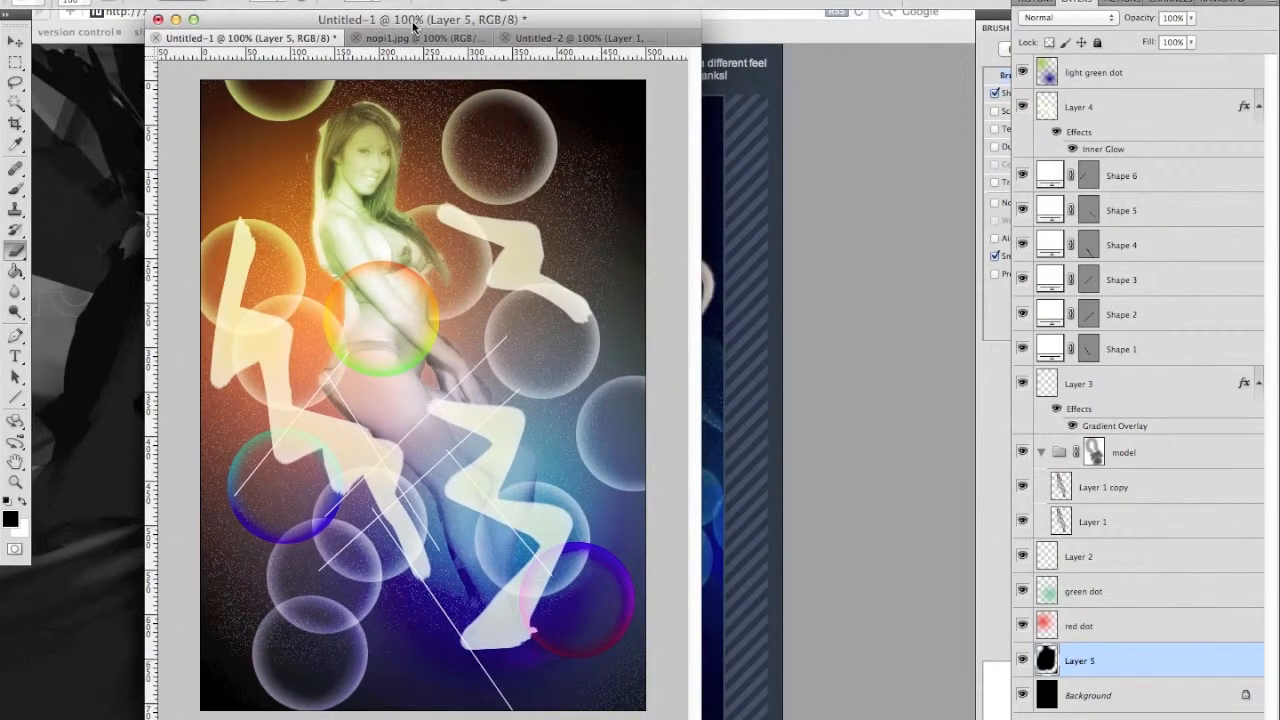
key("super+s")
key("Escape")
left_click(225, 2)
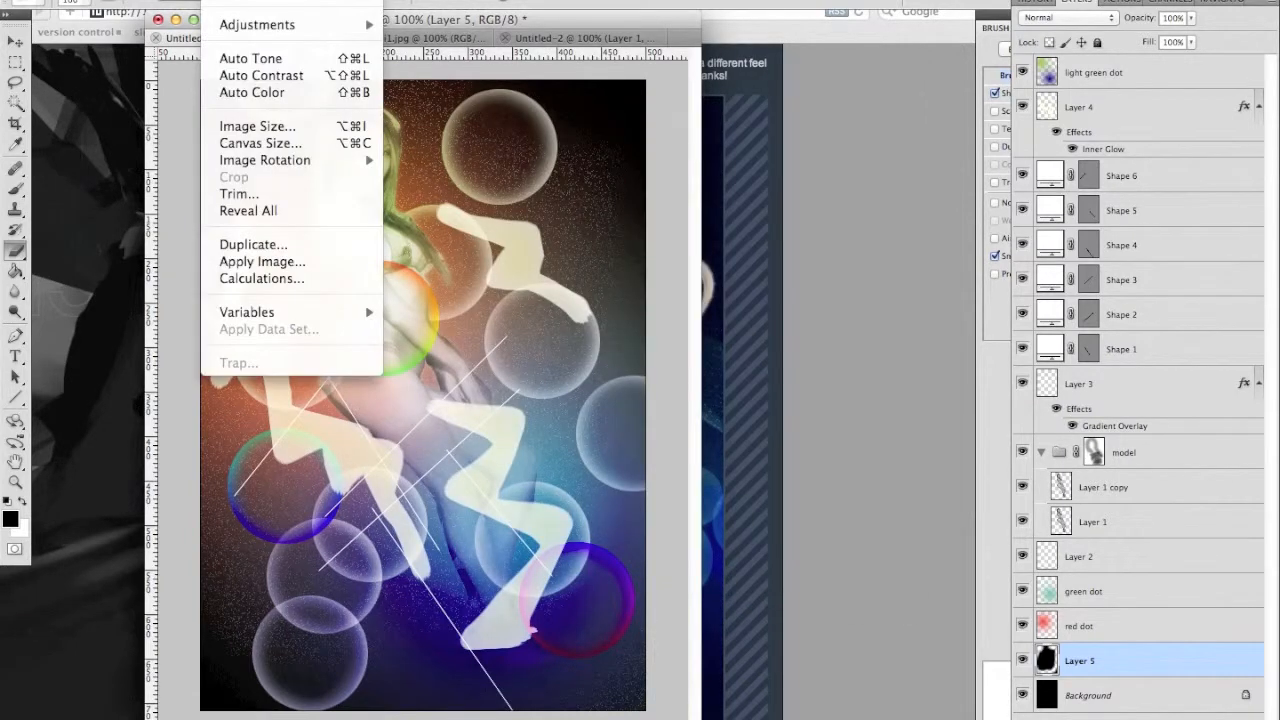
mouse_move(275, 2)
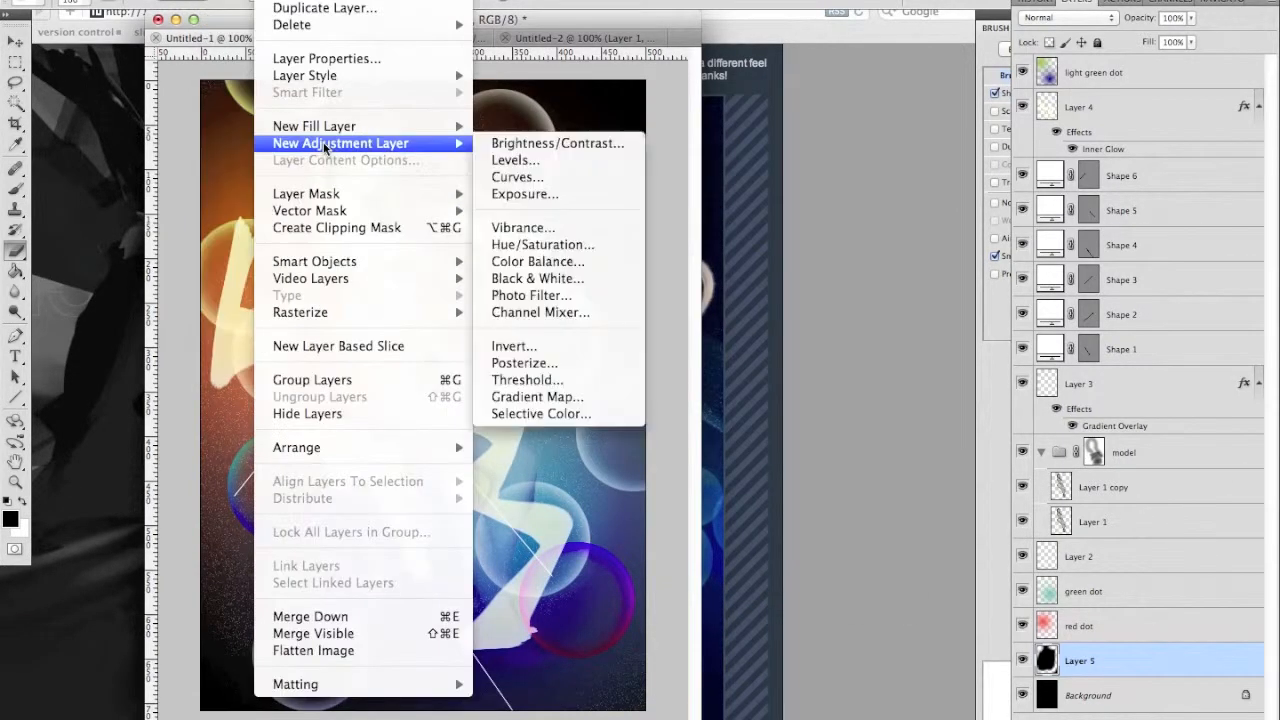
left_click(334, 652)
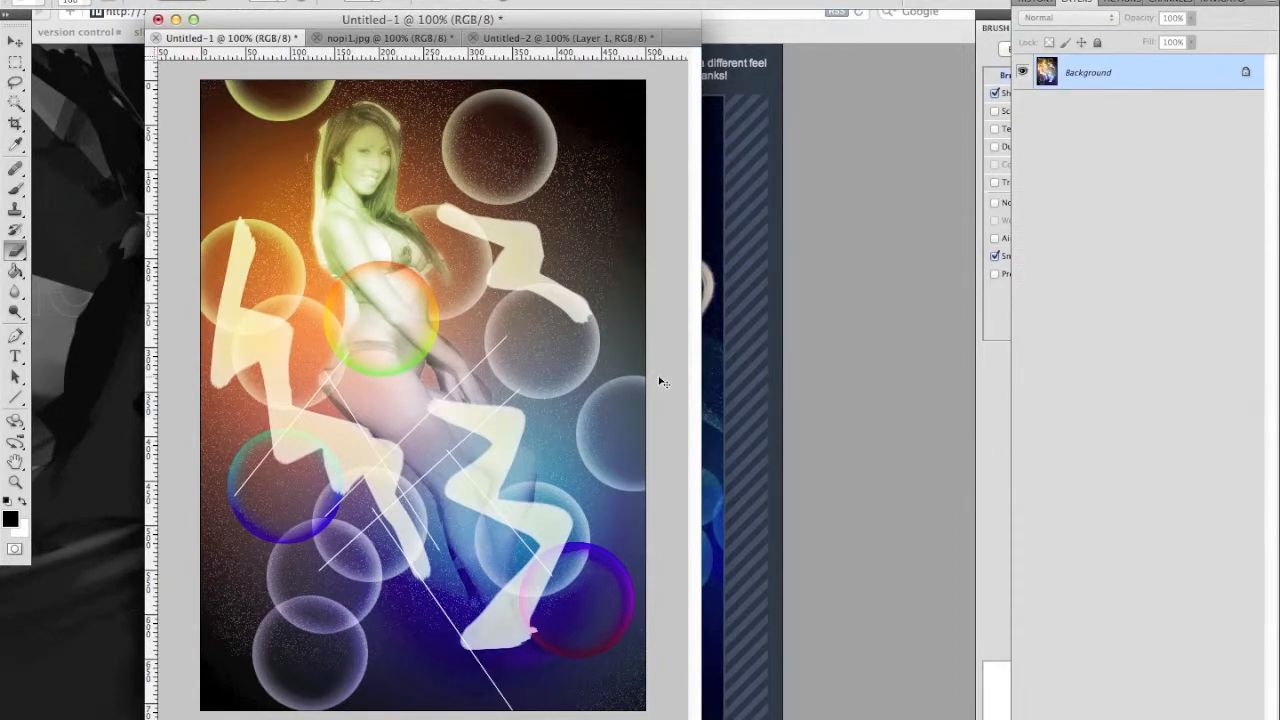
Step: Save the flattened image in Documents as a JPEG named sexymodel.jpg, with Embed Color Profile turned off
key("super+s")
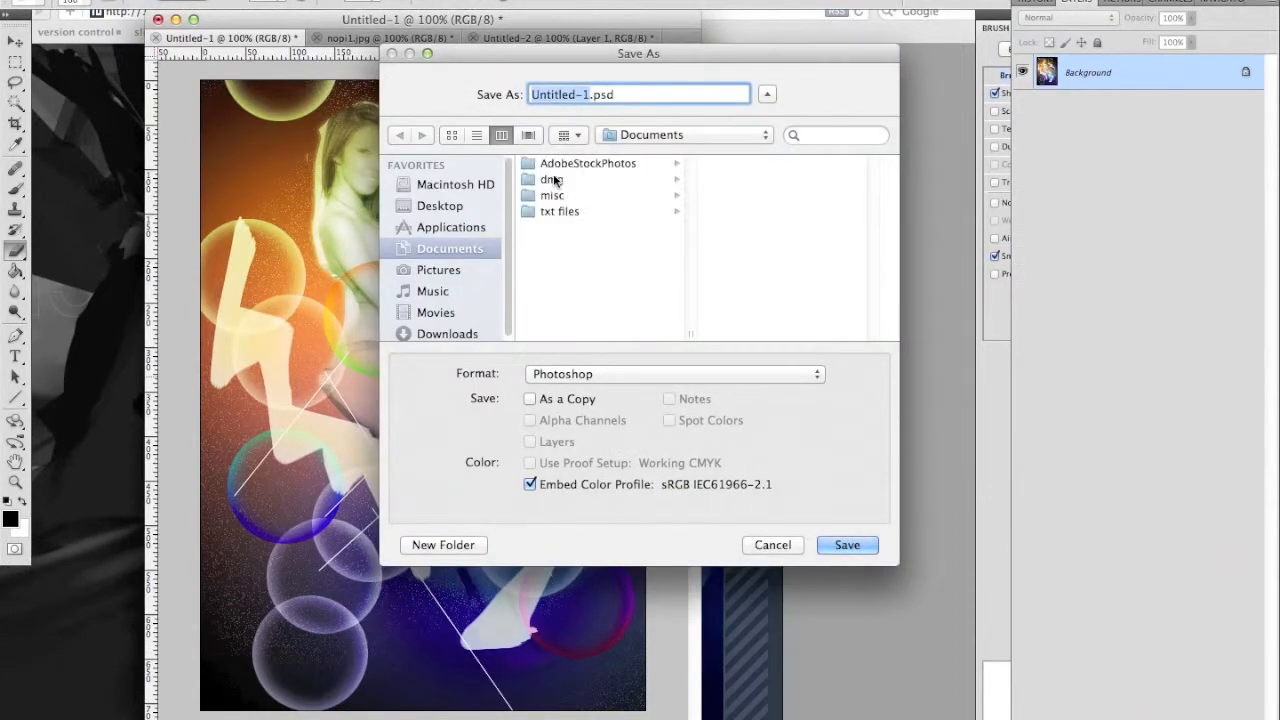
left_click(566, 373)
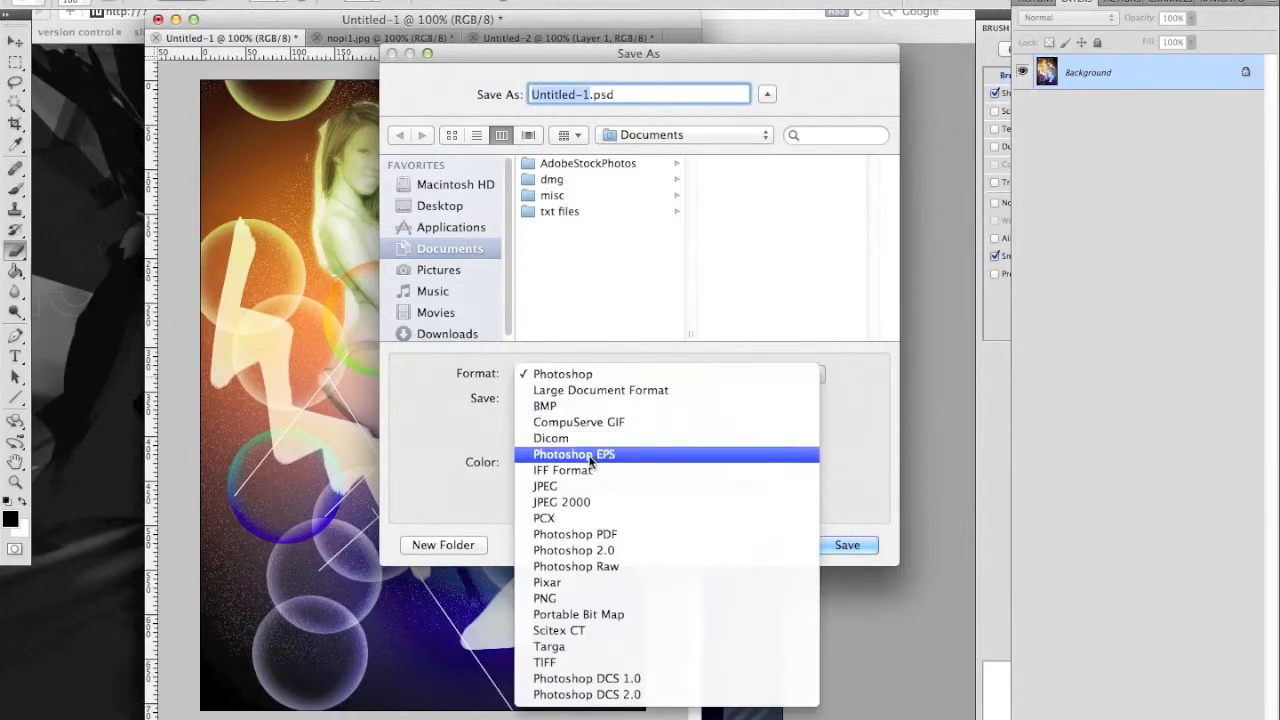
left_click(570, 486)
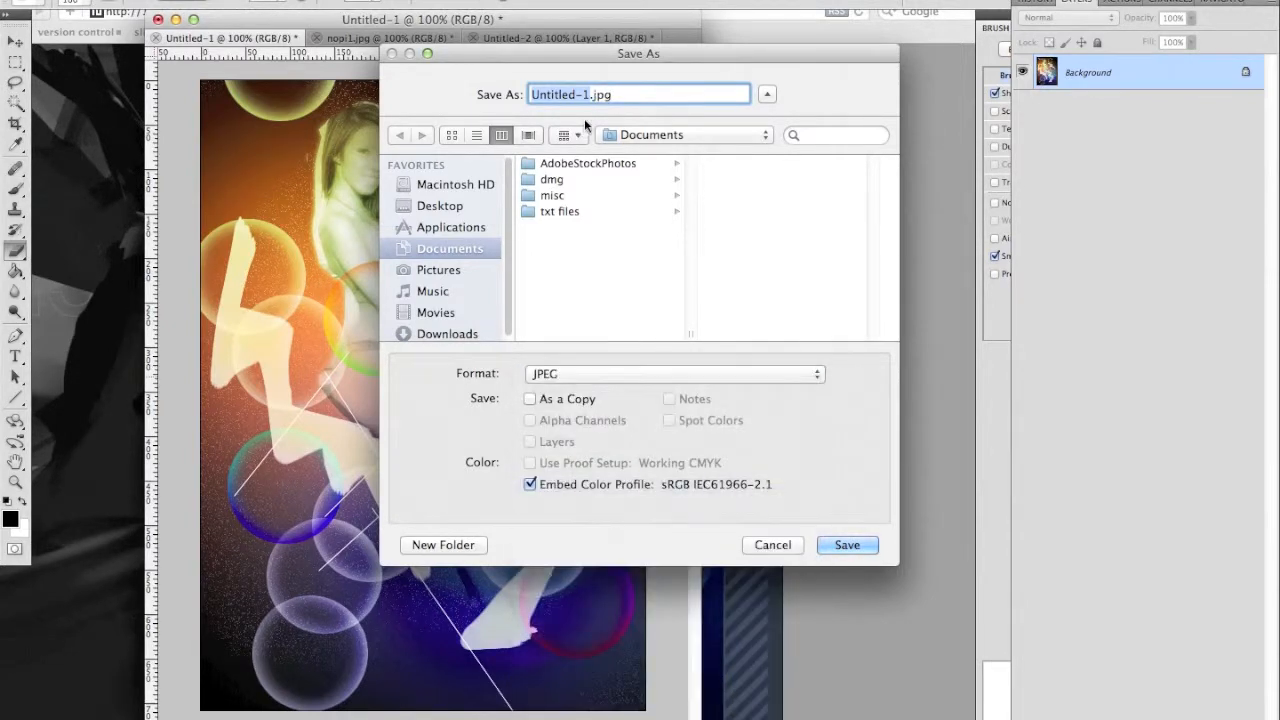
type("sexymodel")
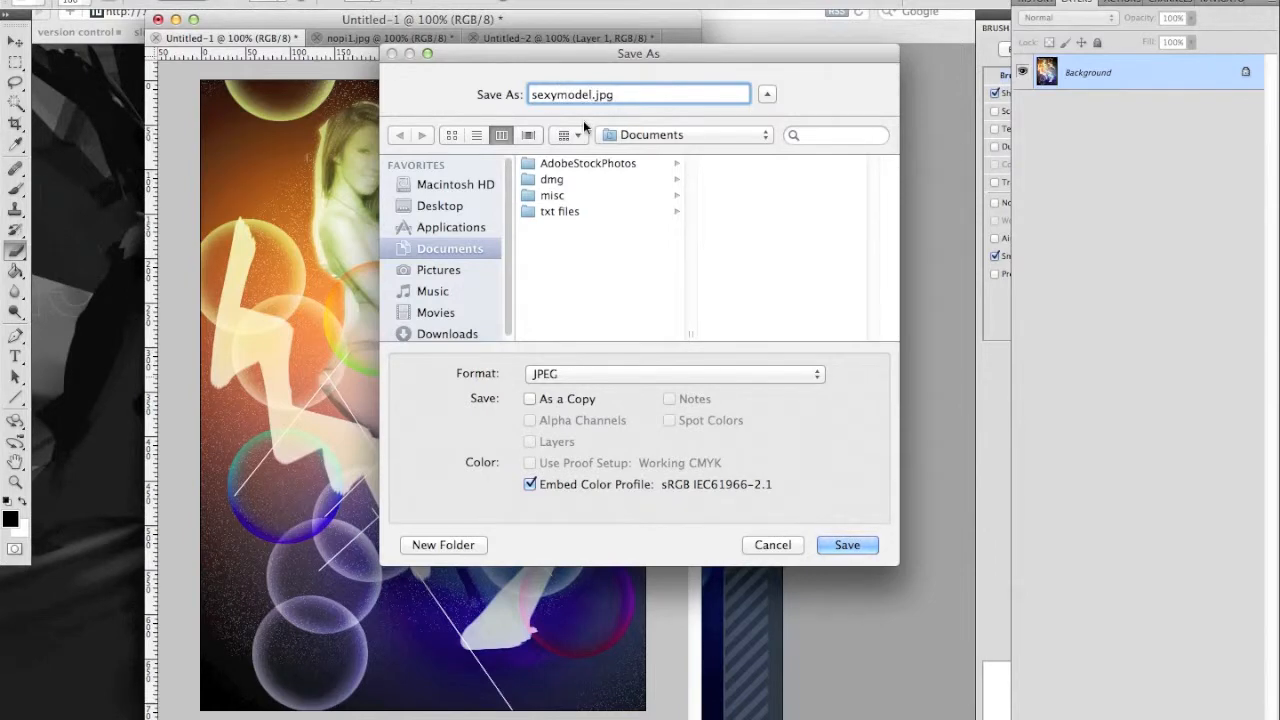
left_click(530, 482)
key("Return")
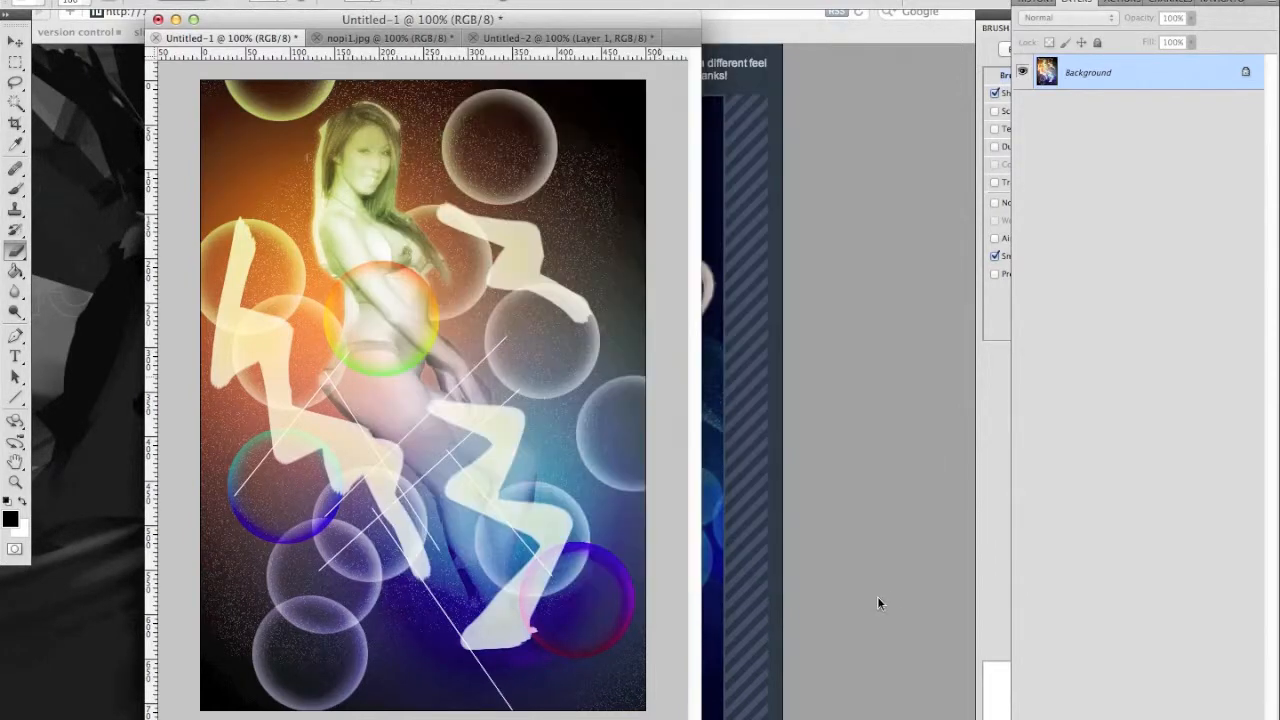